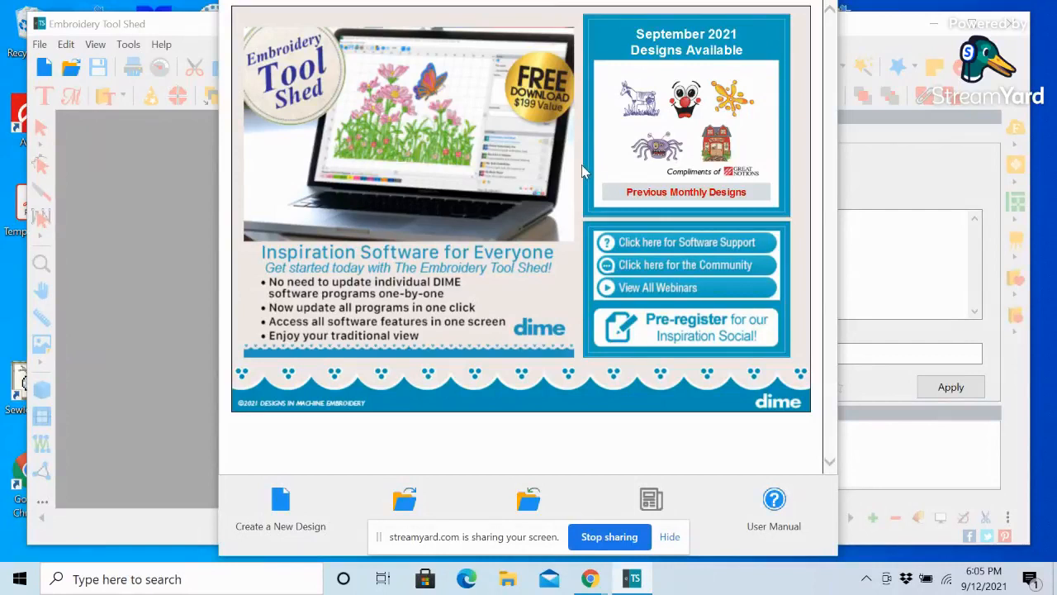
# Create a new blank design and place the restored, non-maximized program window slightly higher on the desktop
pyautogui.click(282, 500)
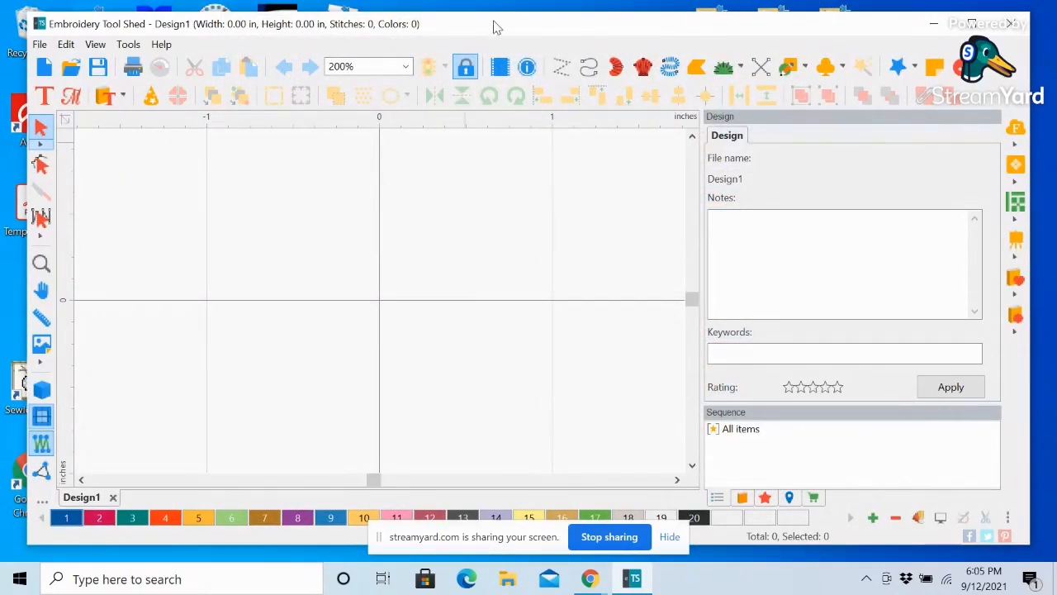
pyautogui.moveTo(496, 28)
pyautogui.mouseDown()
pyautogui.moveTo(490, 5)
pyautogui.moveTo(499, 11)
pyautogui.mouseUp()
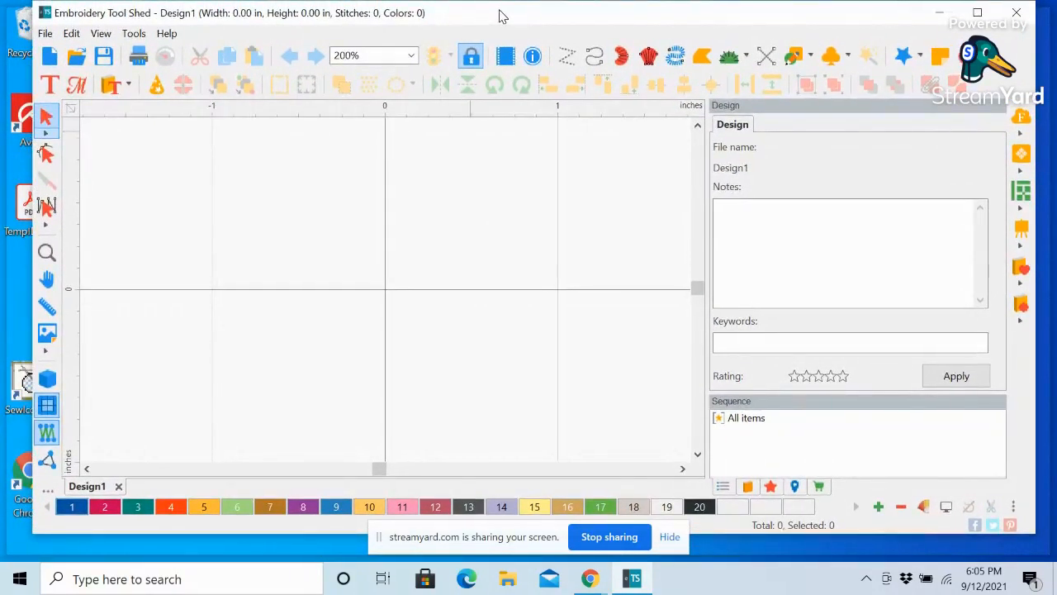
pyautogui.doubleClick(501, 16)
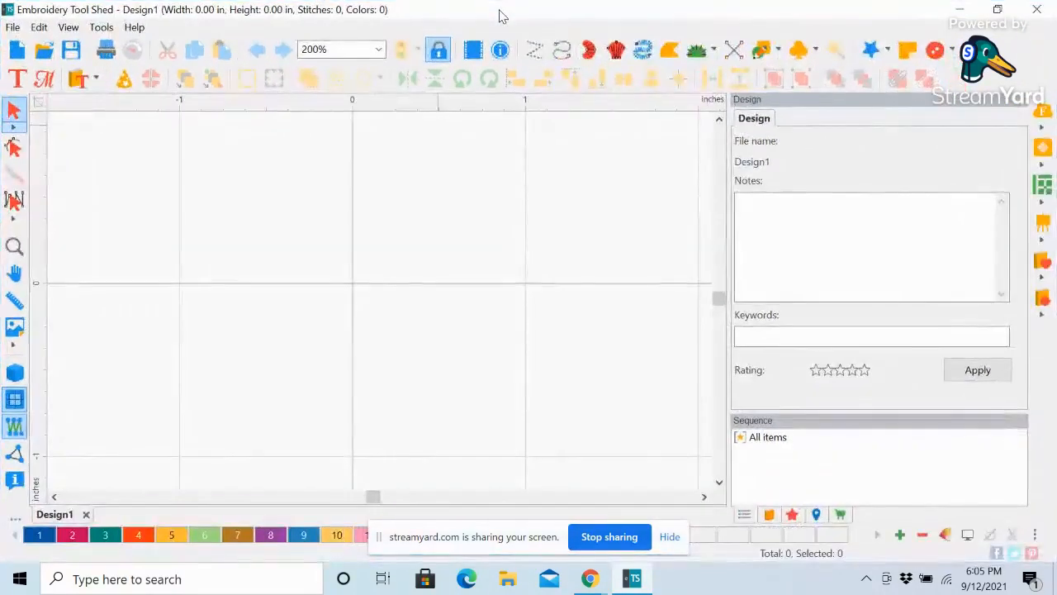
pyautogui.click(959, 8)
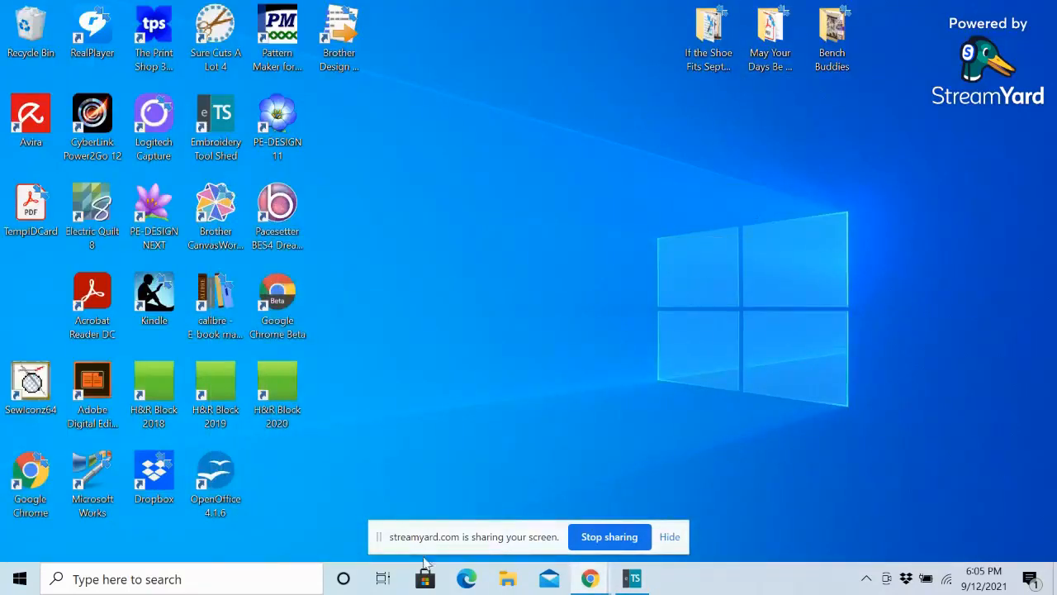
pyautogui.click(631, 578)
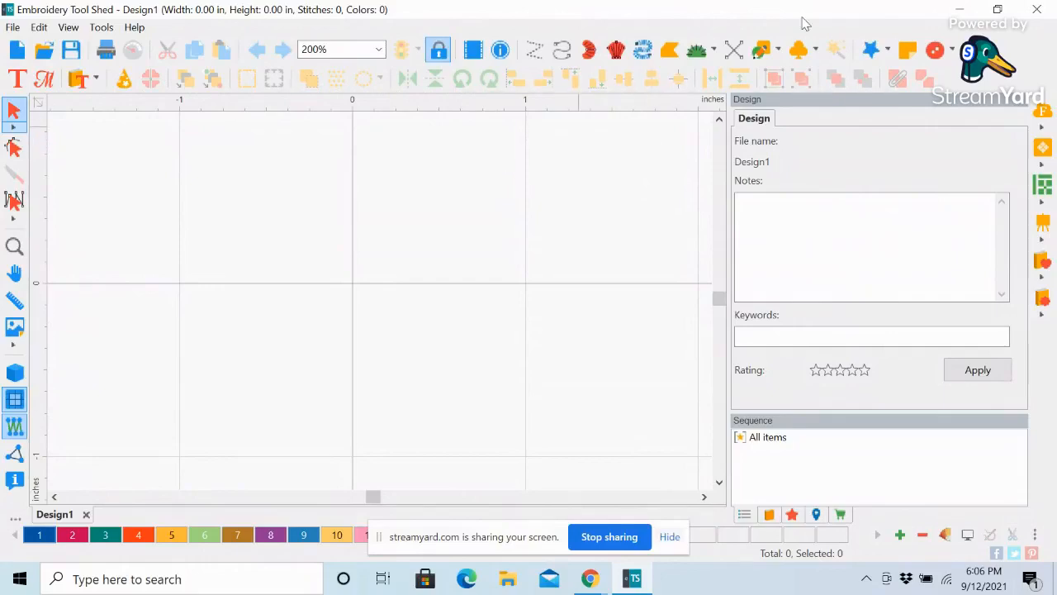
pyautogui.click(998, 9)
pyautogui.moveTo(878, 24); pyautogui.dragTo(867, 7)
pyautogui.click(996, 15)
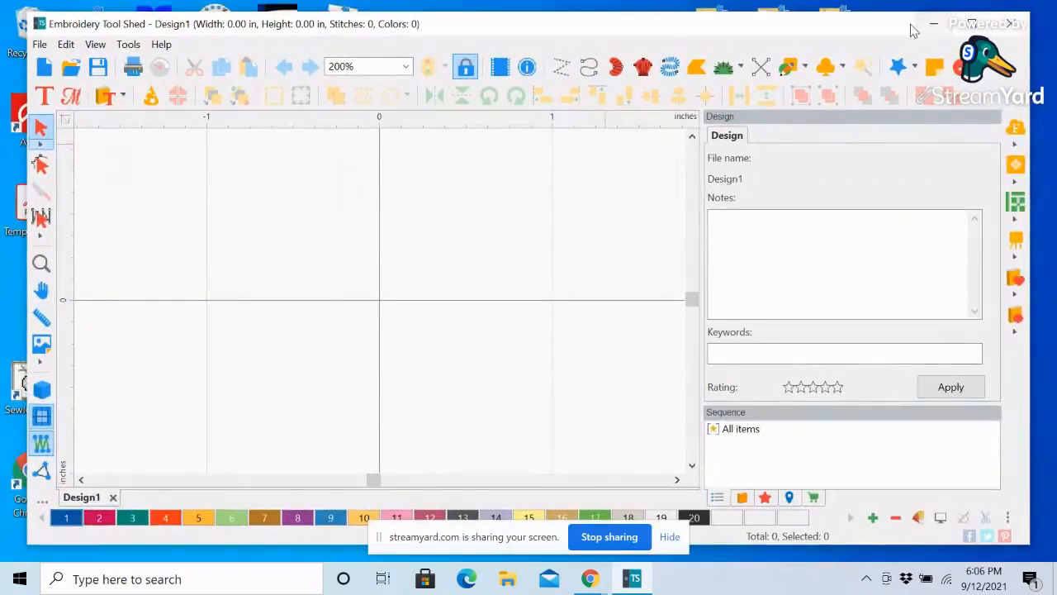
pyautogui.moveTo(897, 24); pyautogui.dragTo(908, 12)
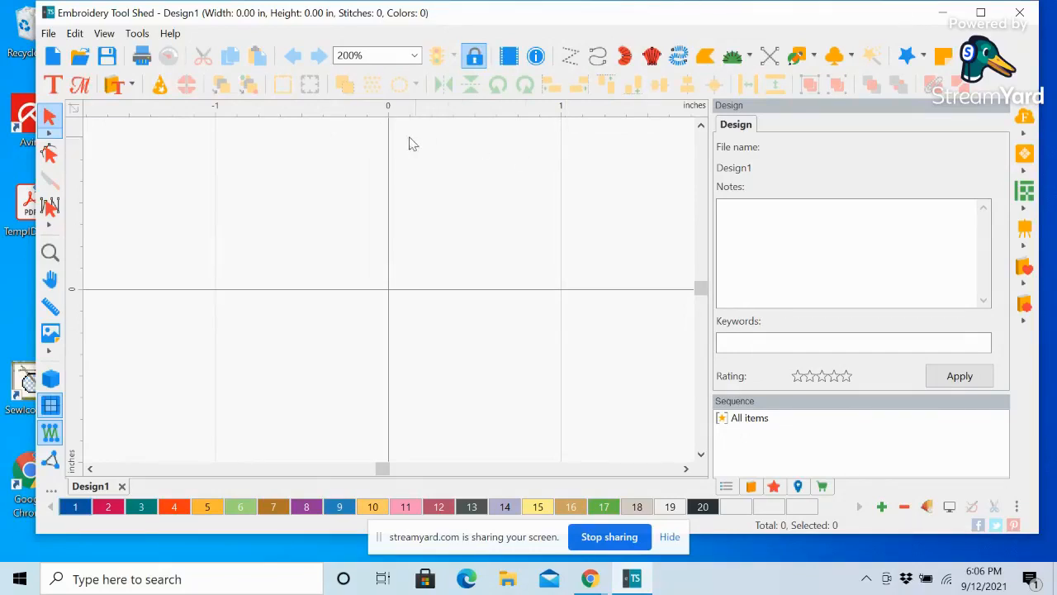
# Set the grid's horizontal and vertical spacing to 1.0 in each
pyautogui.rightClick(453, 114)
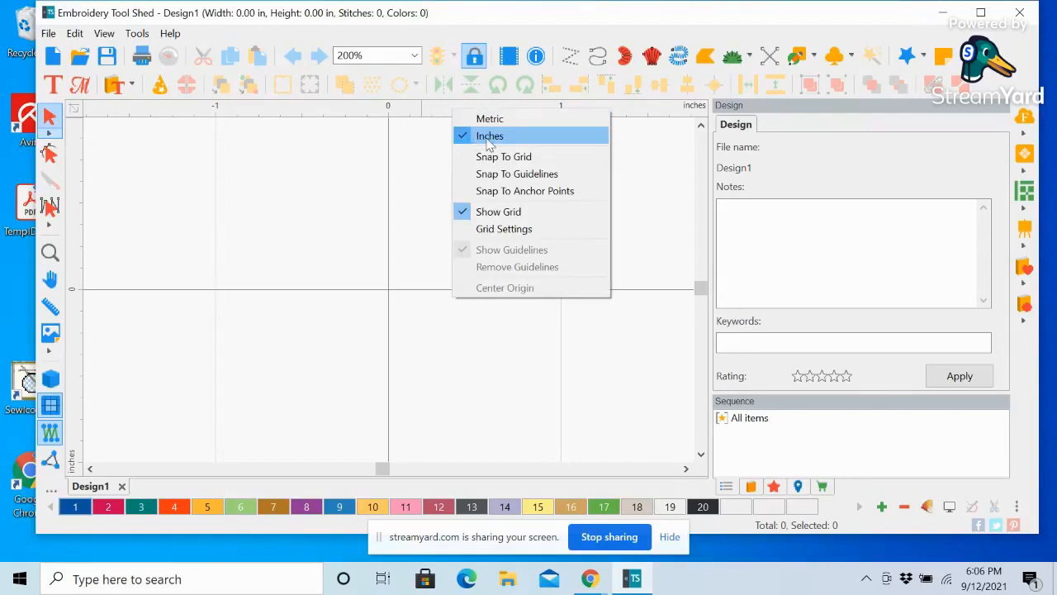
pyautogui.click(502, 232)
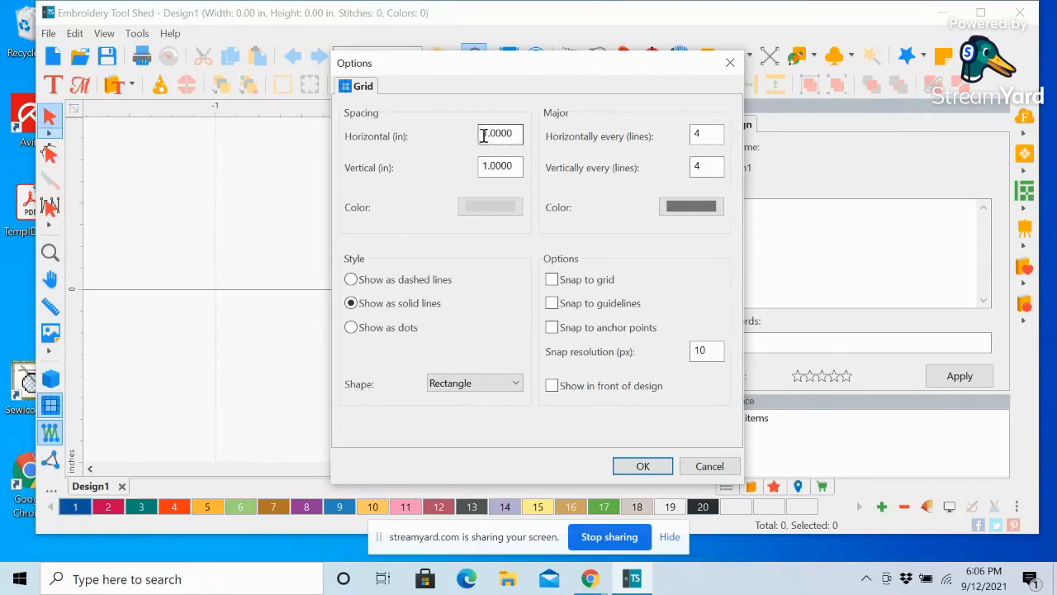
pyautogui.moveTo(517, 133); pyautogui.dragTo(454, 137)
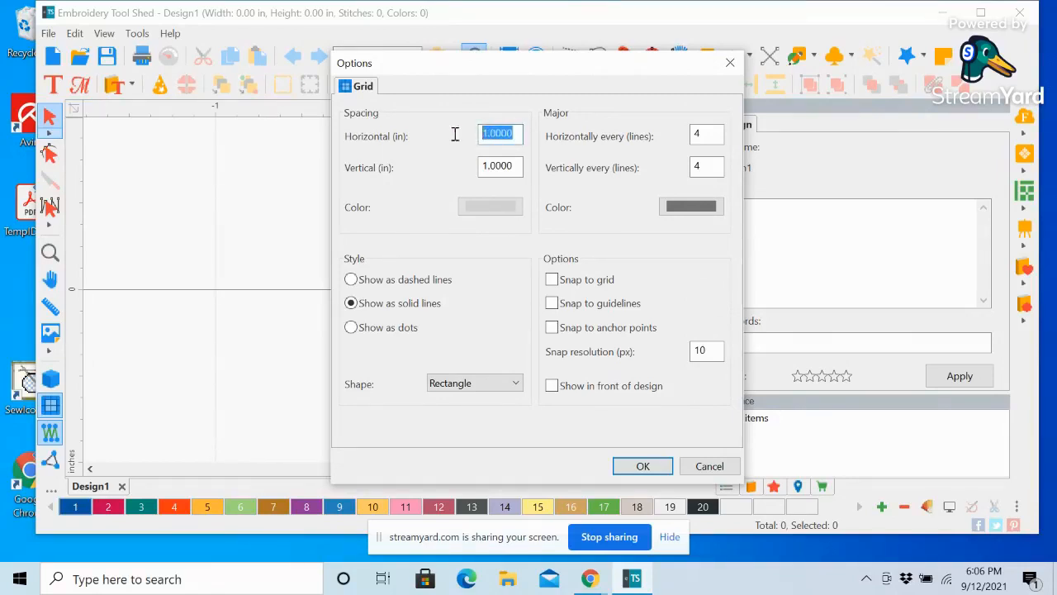
pyautogui.write('1.0')
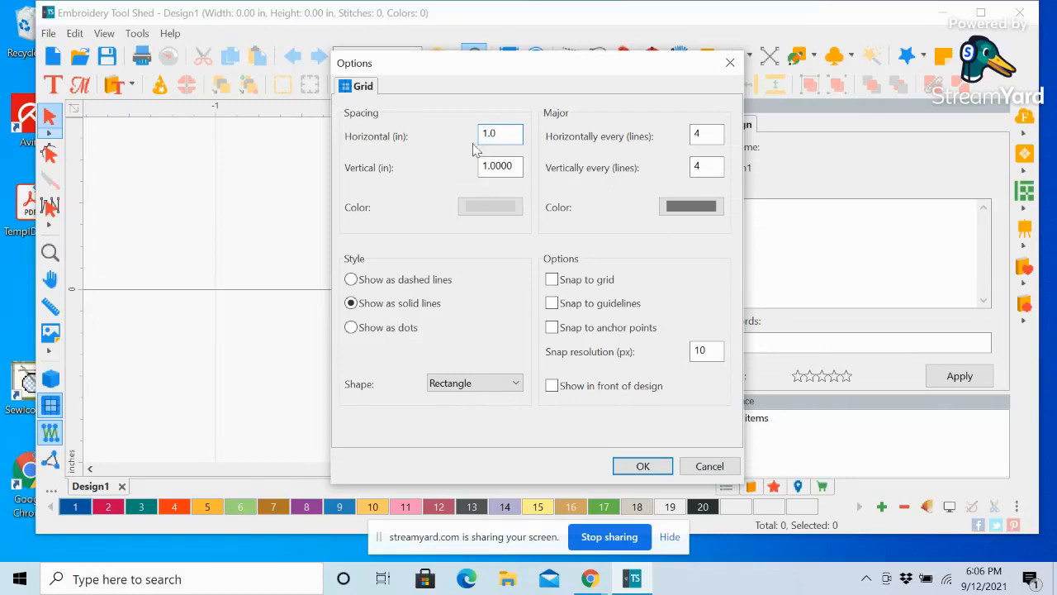
pyautogui.moveTo(513, 165); pyautogui.dragTo(463, 166)
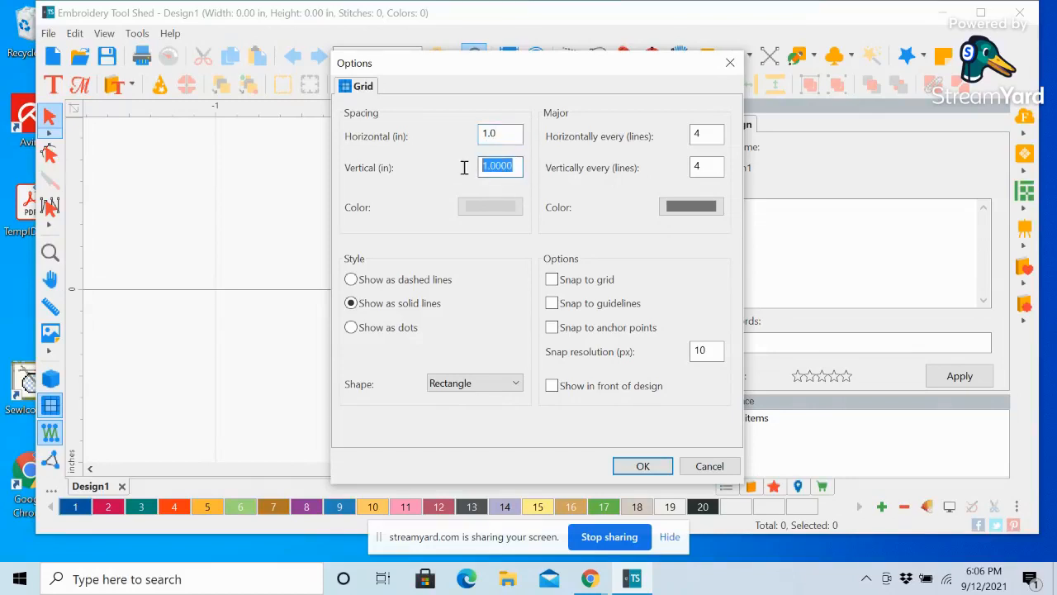
pyautogui.write('1.9')
pyautogui.press('BackSpace')
pyautogui.write('0')
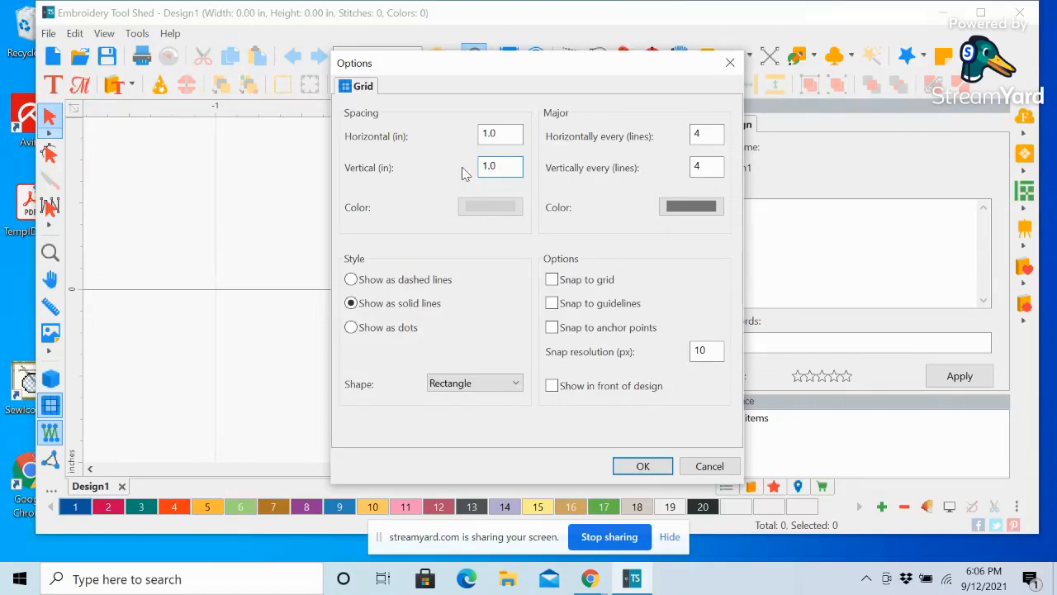
pyautogui.click(640, 465)
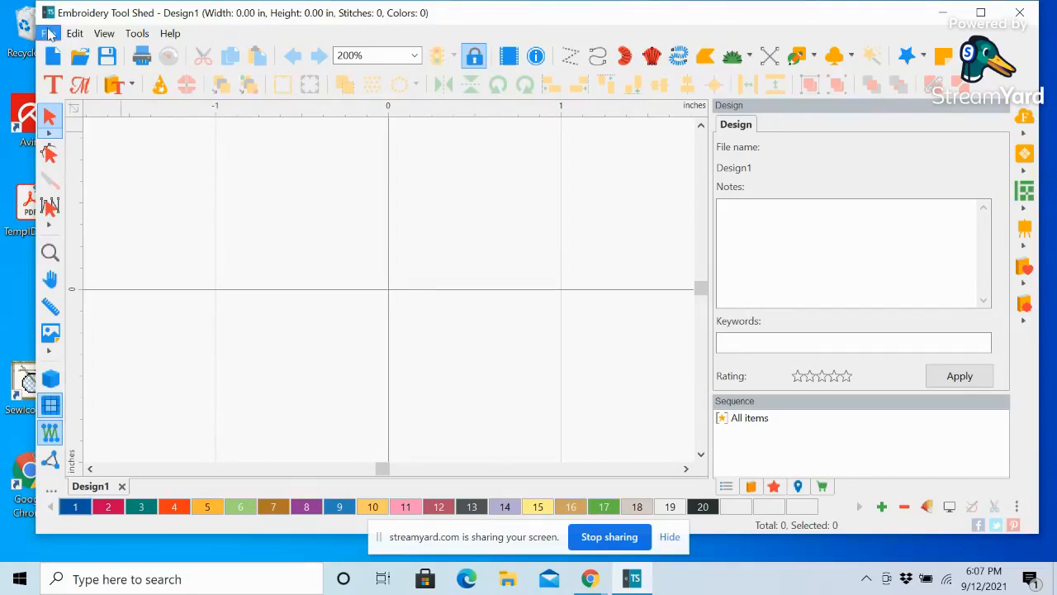
# Open the Welcome Spring embroidery design from the If the Shoe Fits September 12. 2021 folder on the desktop
pyautogui.click(79, 56)
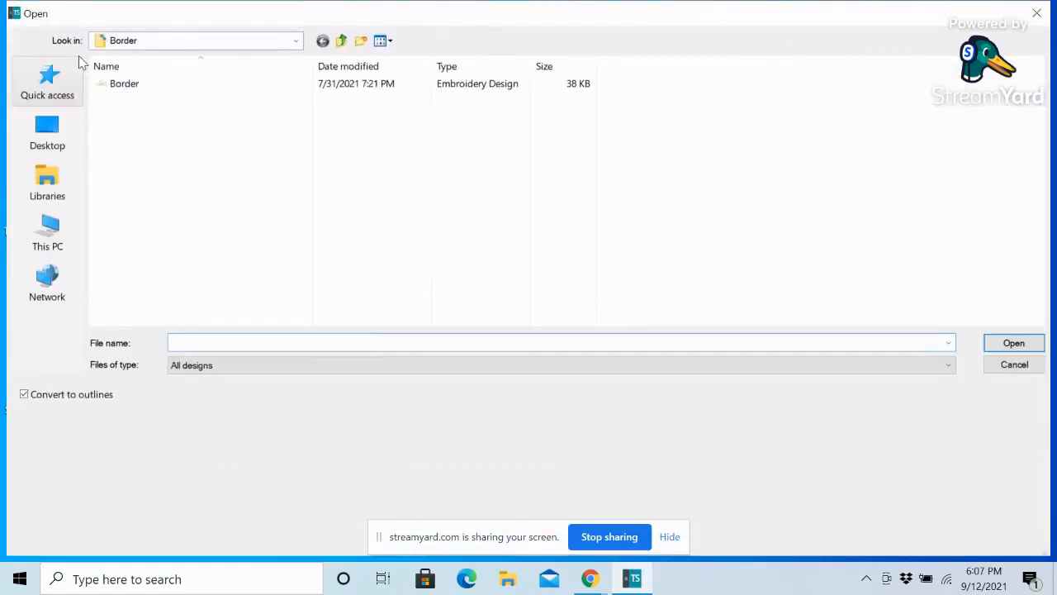
pyautogui.click(47, 128)
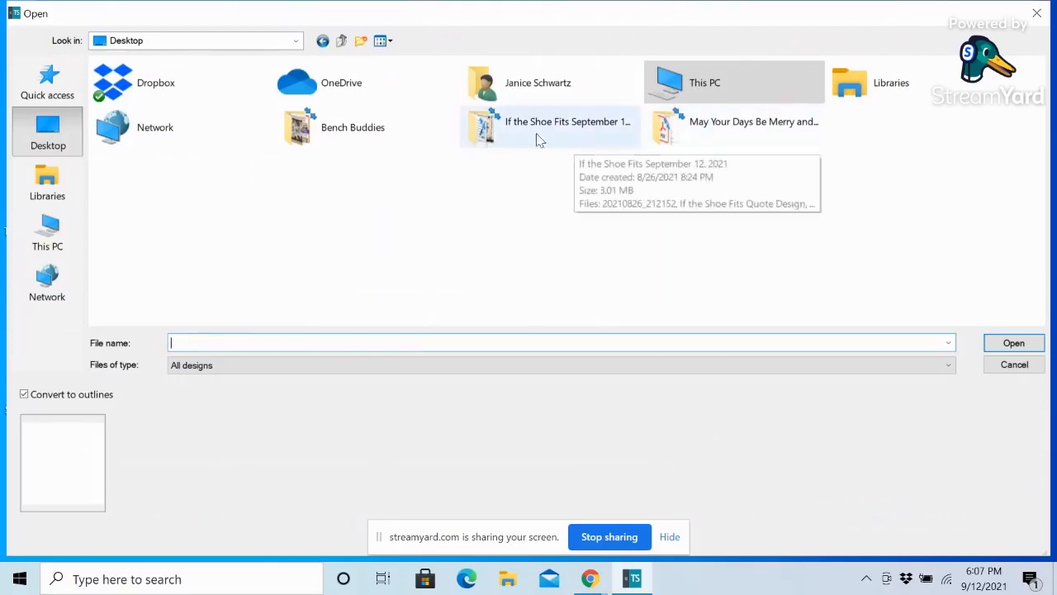
pyautogui.doubleClick(500, 124)
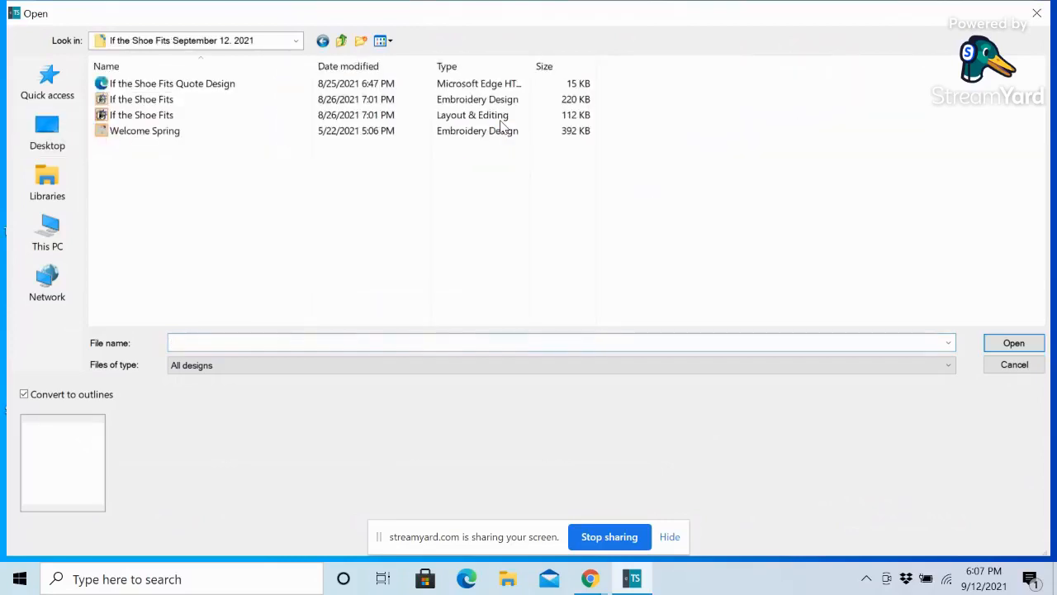
pyautogui.click(161, 139)
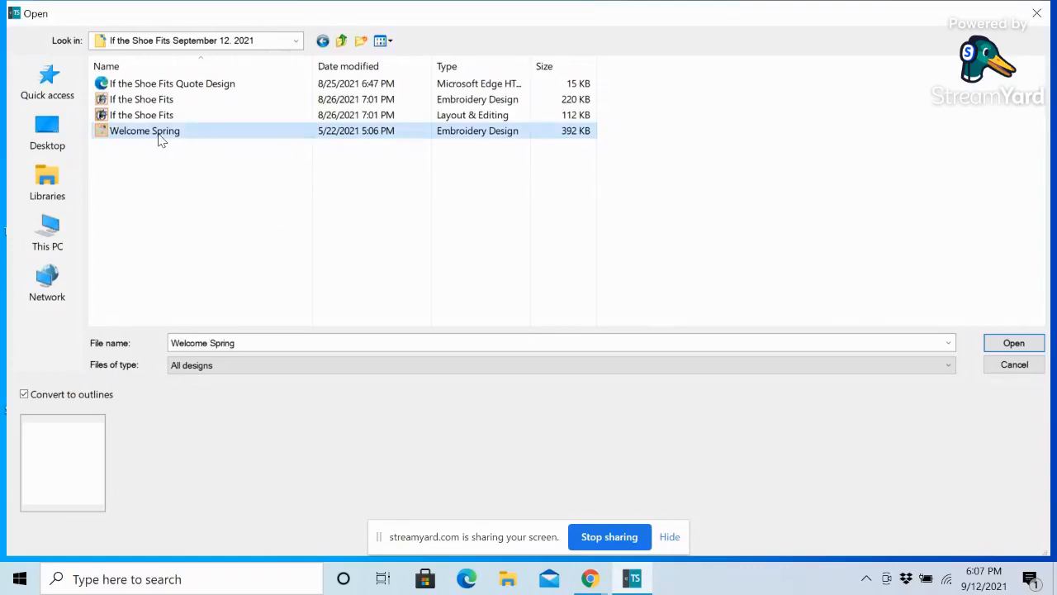
pyautogui.click(1013, 343)
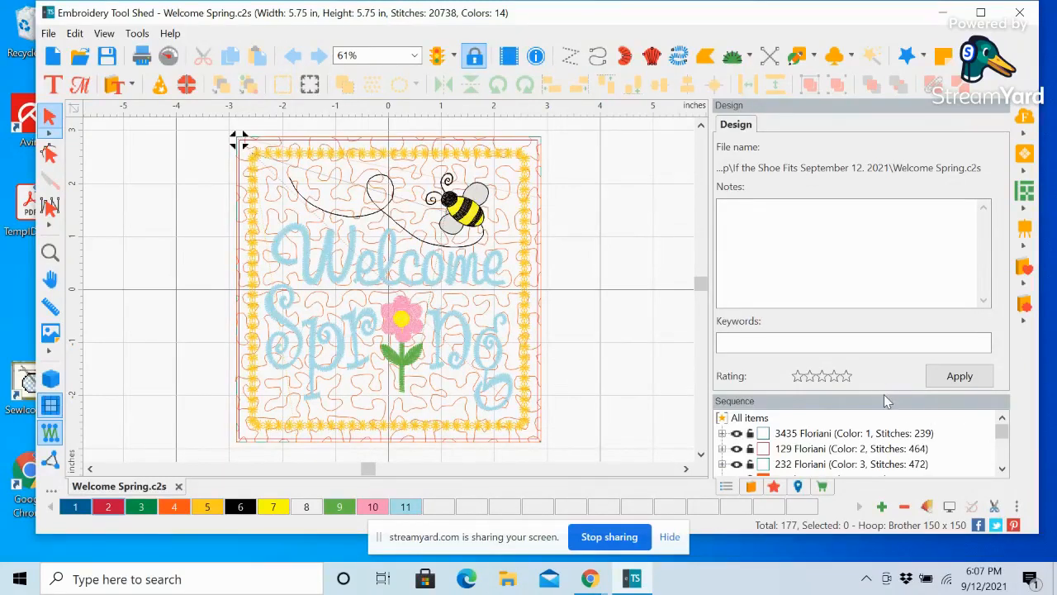
# Pull out the Sequence list and delete the bee, its flight trail, the flower and the Welcome Spring lettering
pyautogui.moveTo(884, 398); pyautogui.dragTo(868, 220)
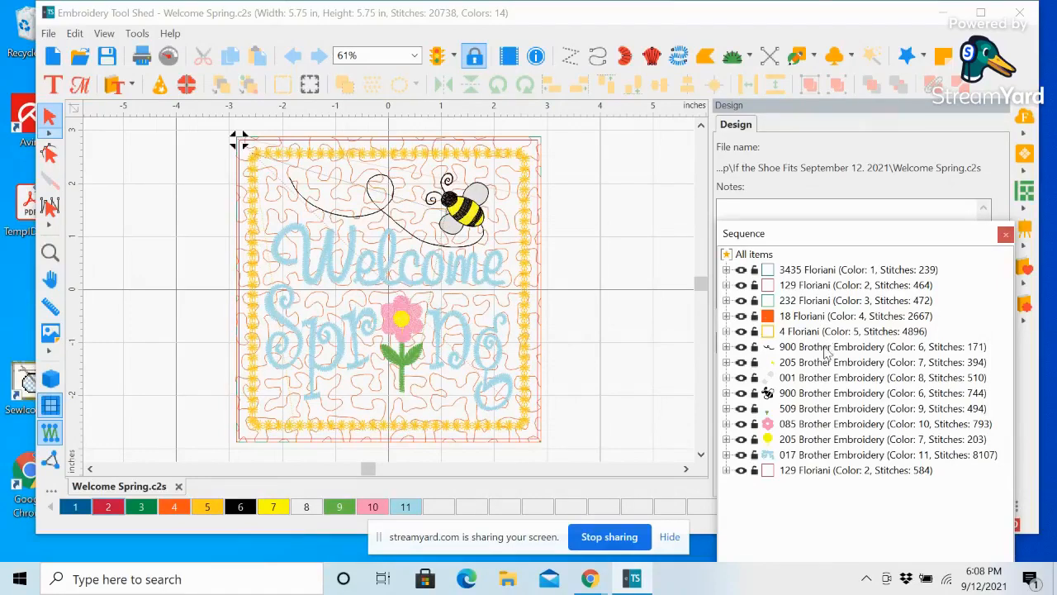
pyautogui.click(826, 348)
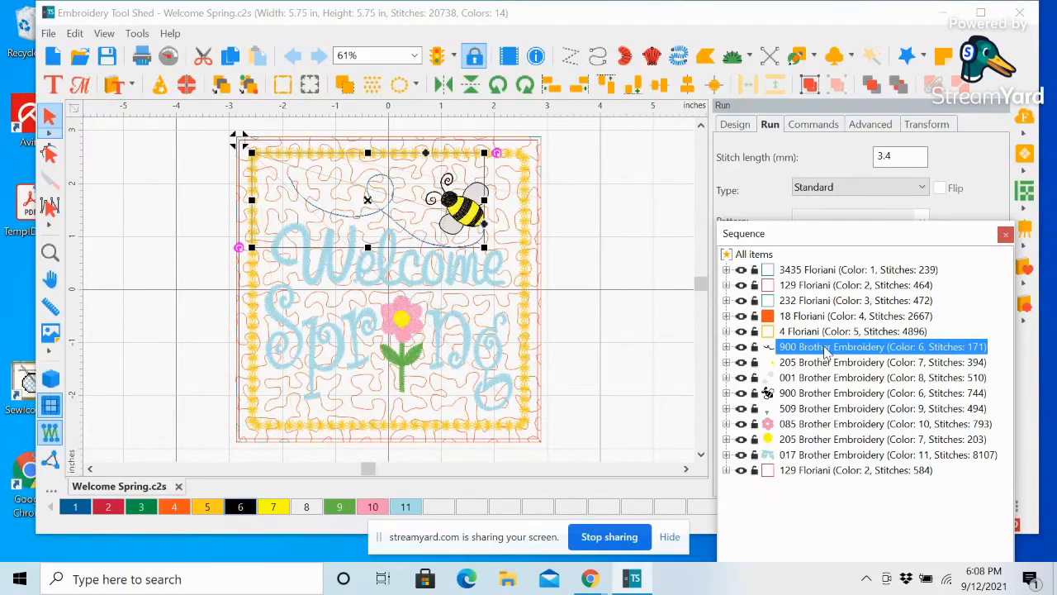
pyautogui.keyDown('shift'); pyautogui.click(822, 455); pyautogui.keyUp('shift')
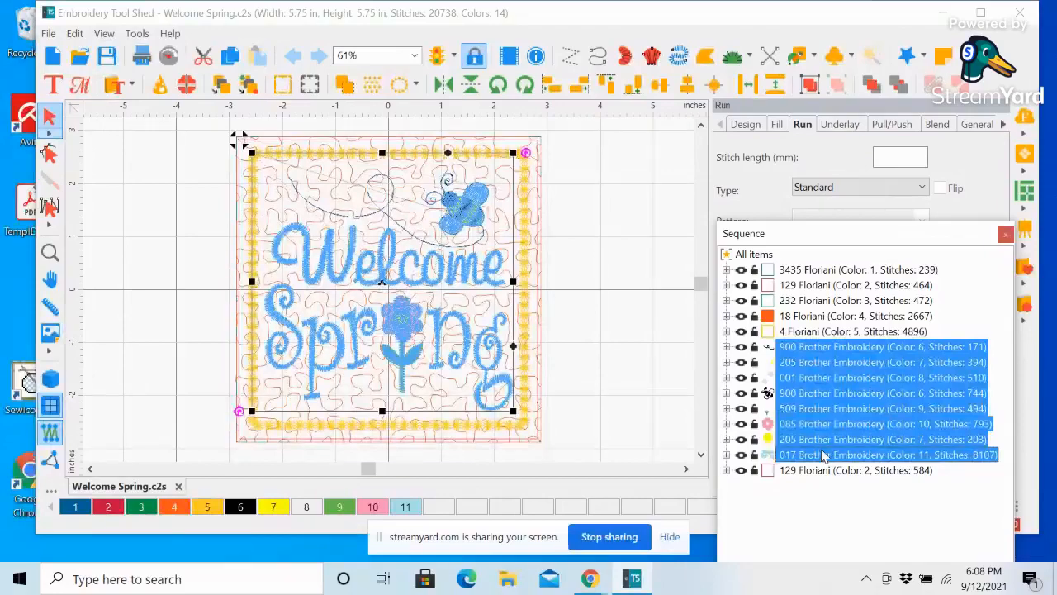
pyautogui.press('Delete')
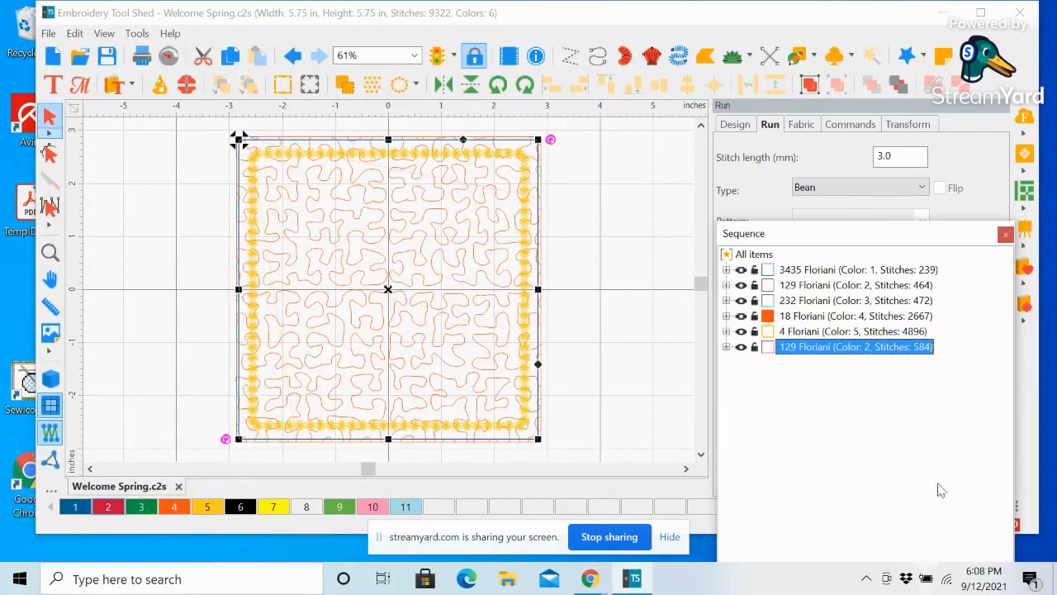
# Try to lower and resize the floating Sequence panel beneath the Run properties
pyautogui.moveTo(895, 221); pyautogui.dragTo(908, 437)
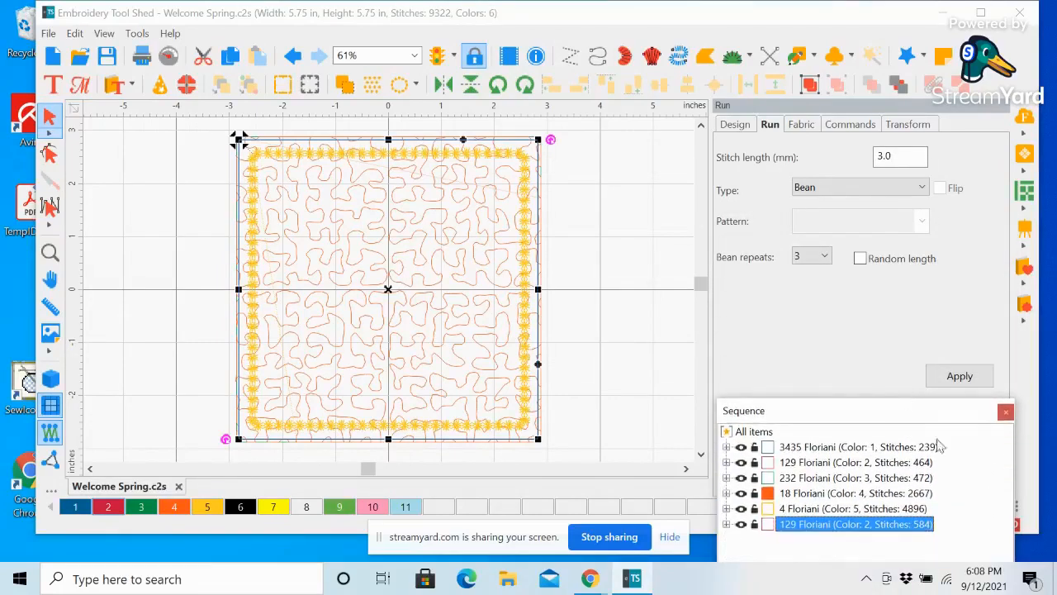
pyautogui.rightClick(919, 416)
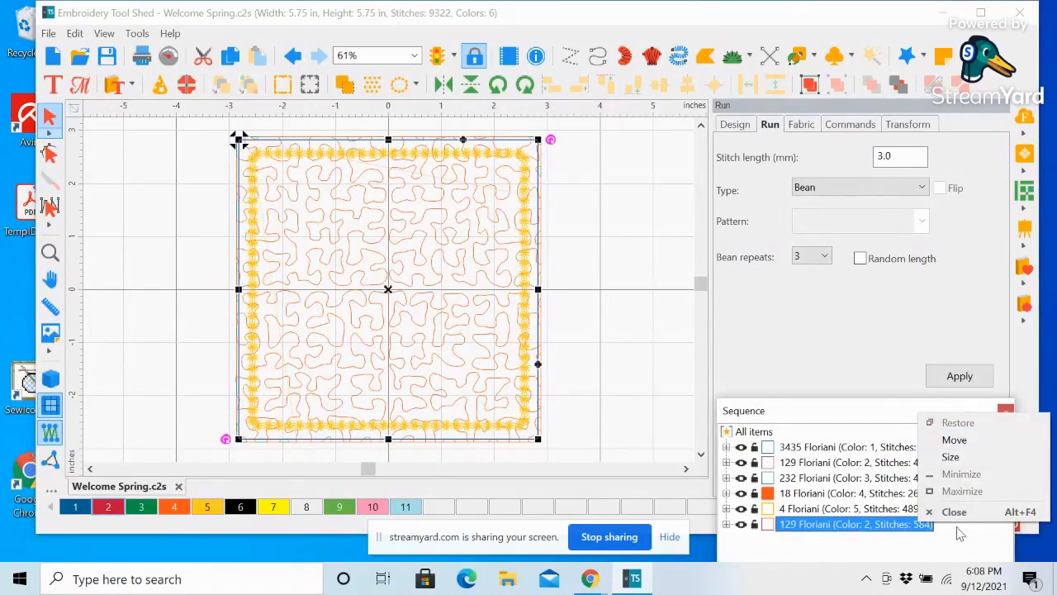
pyautogui.click(950, 457)
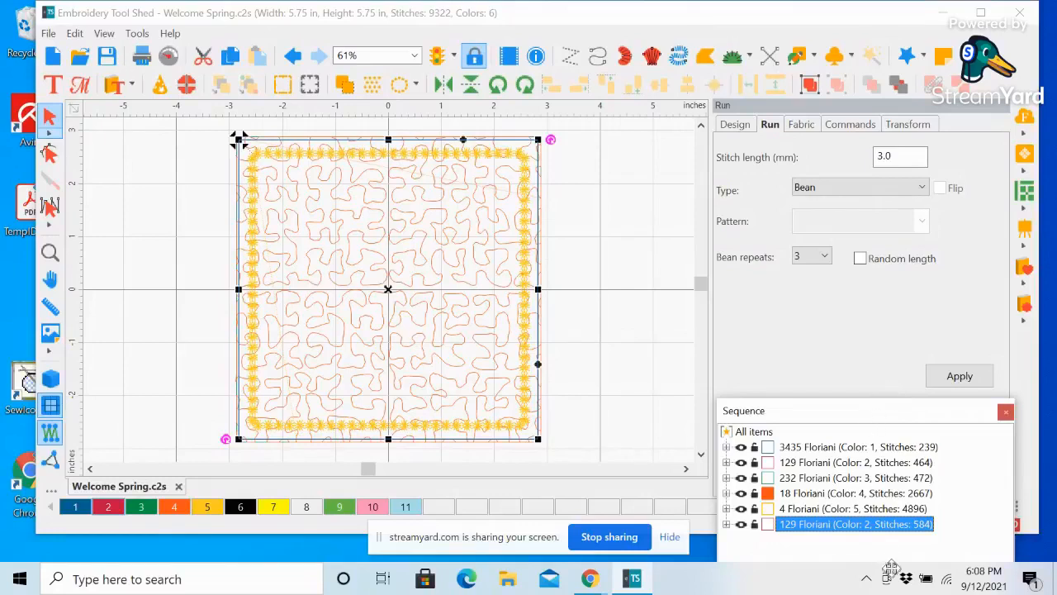
pyautogui.click(889, 398)
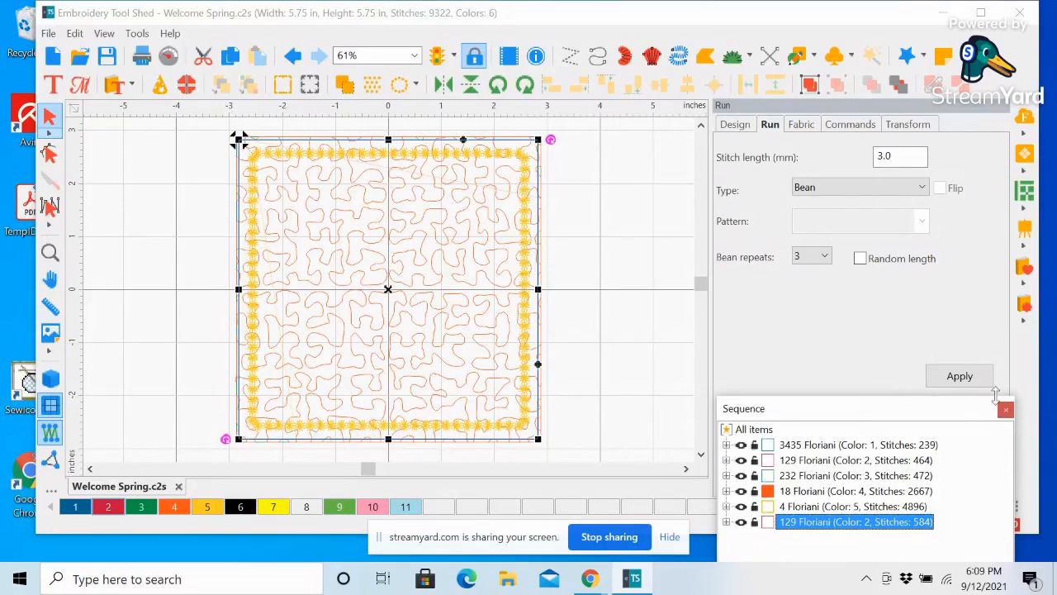
pyautogui.click(841, 378)
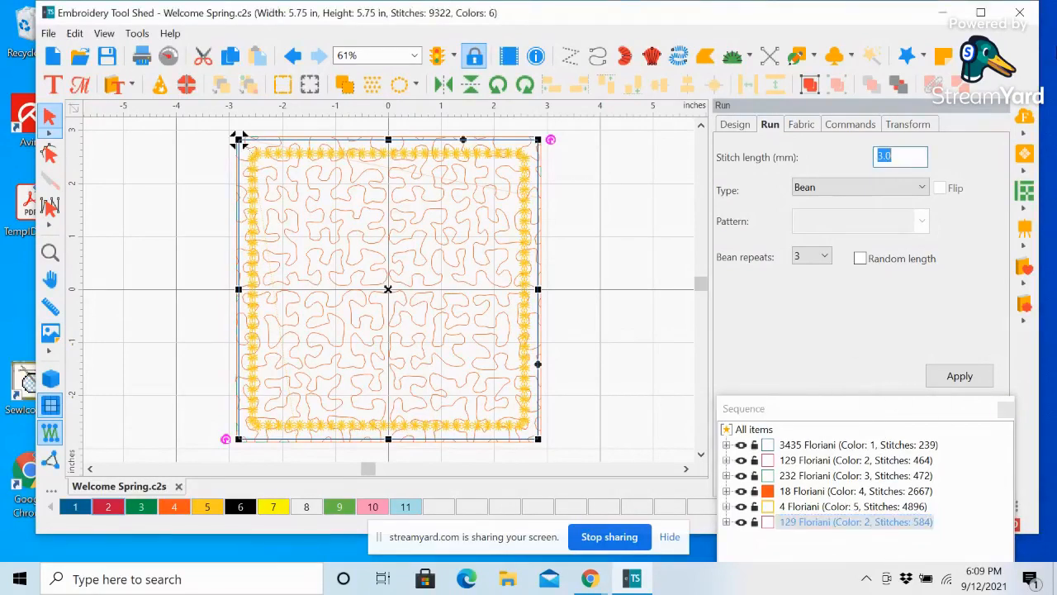
# Restart the program without saving the changes to Welcome Spring, and create a new blank design
pyautogui.click(1020, 12)
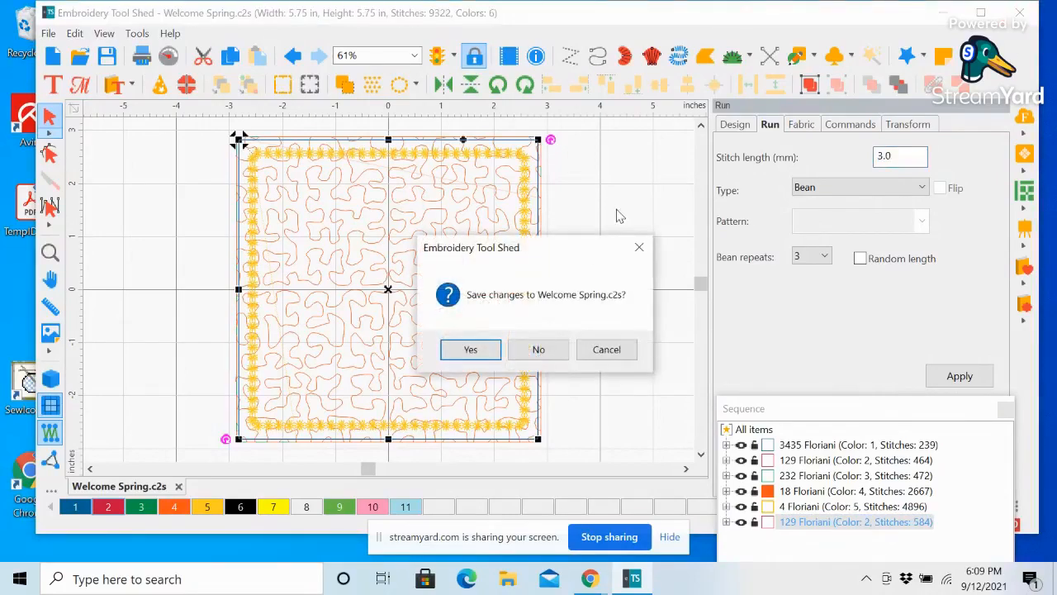
pyautogui.click(539, 349)
pyautogui.doubleClick(219, 117)
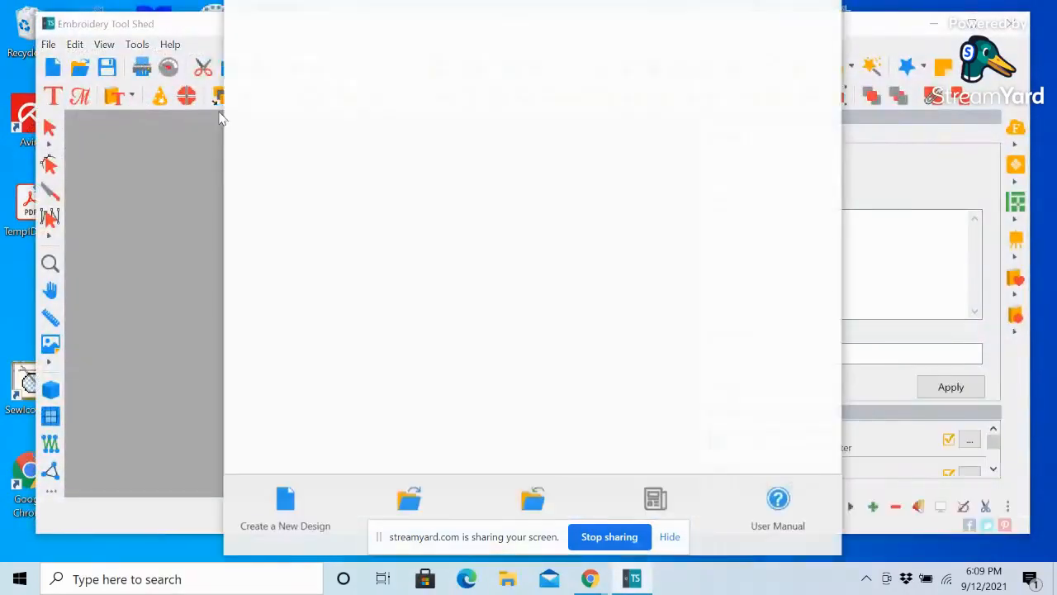
pyautogui.click(287, 504)
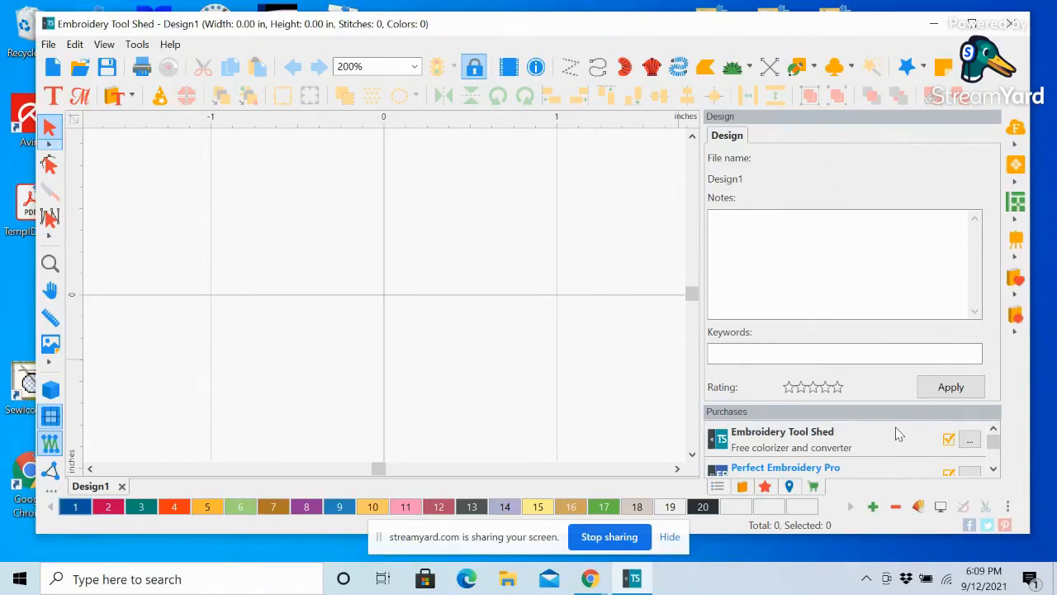
# Reopen the Welcome Spring design and enlarge the docked Purchases panel upward
pyautogui.click(80, 68)
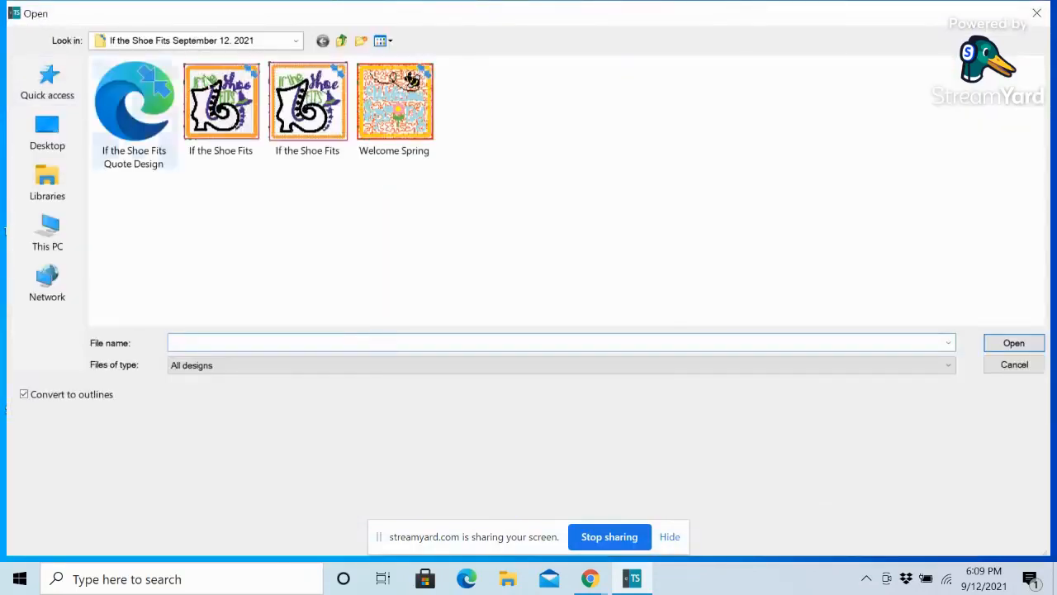
pyautogui.click(417, 124)
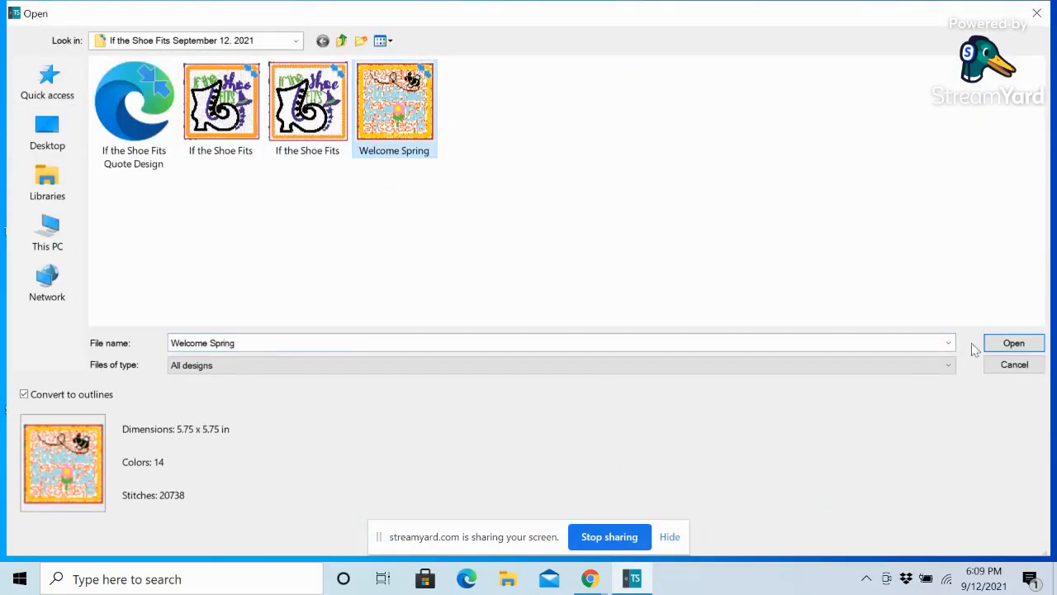
pyautogui.click(1013, 344)
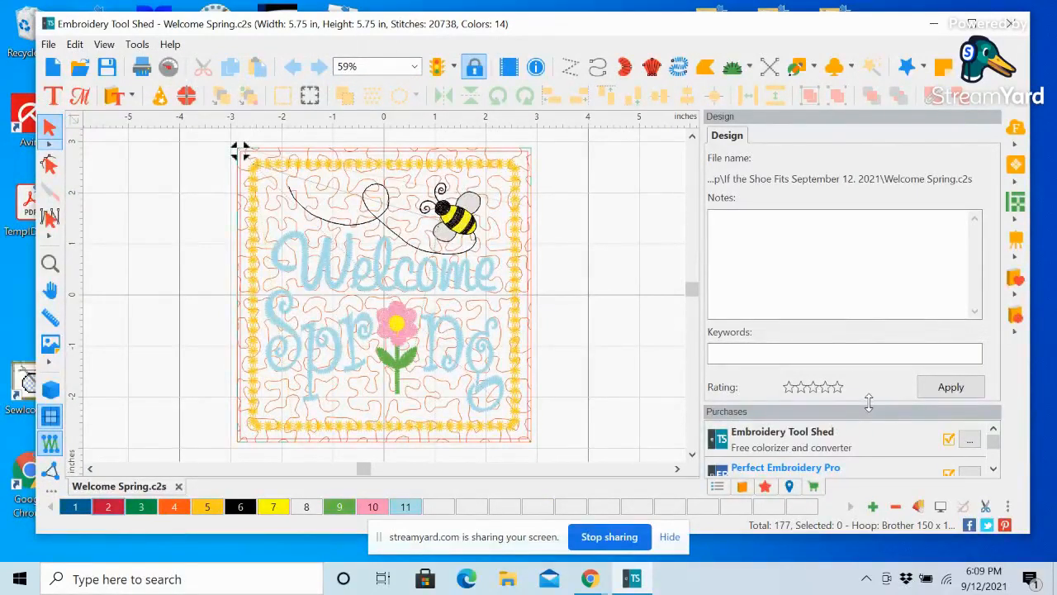
pyautogui.moveTo(869, 402); pyautogui.dragTo(842, 230)
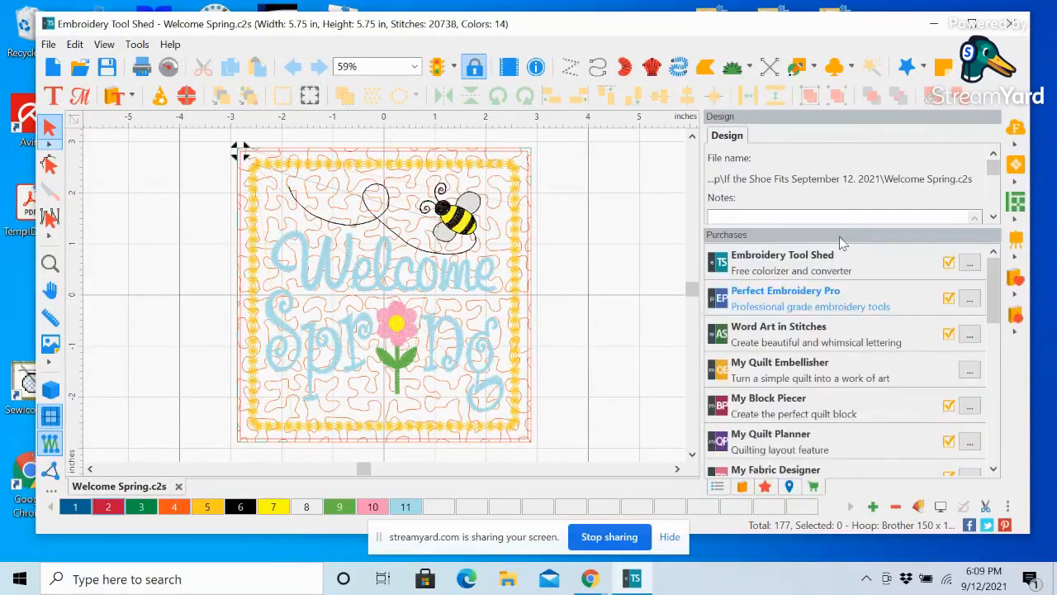
# Show the Sequence list and delete the flight trail, bee, flower and Welcome Spring lettering from the design
pyautogui.click(718, 487)
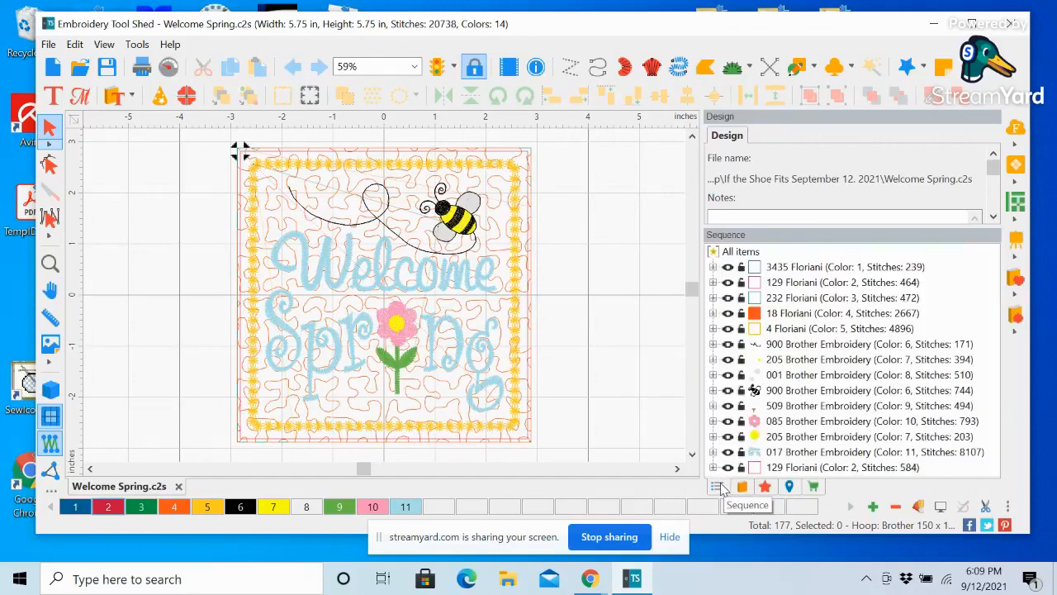
pyautogui.click(798, 345)
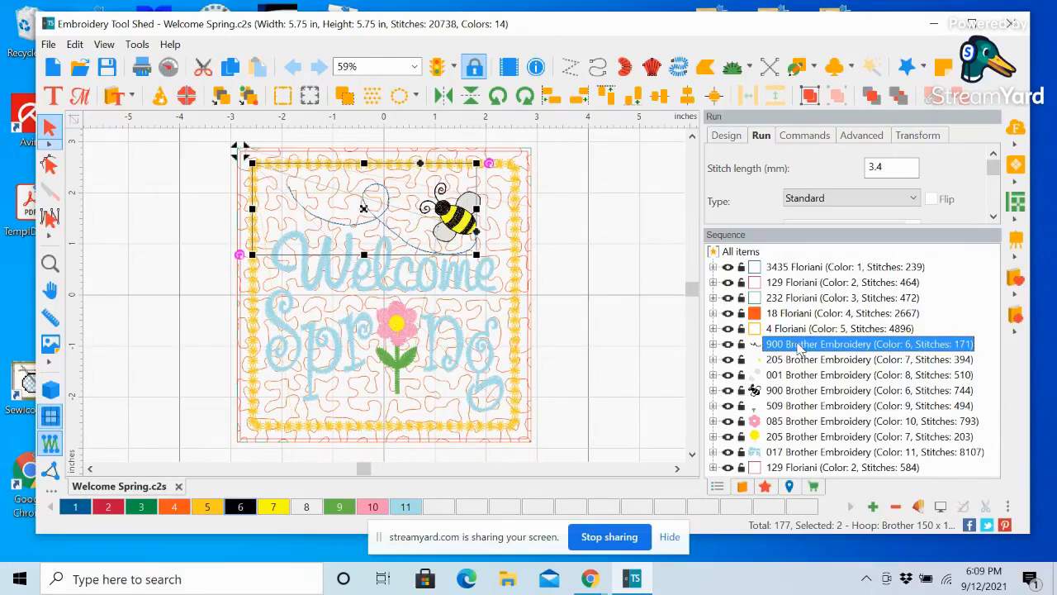
pyautogui.keyDown('shift'); pyautogui.click(790, 452); pyautogui.keyUp('shift')
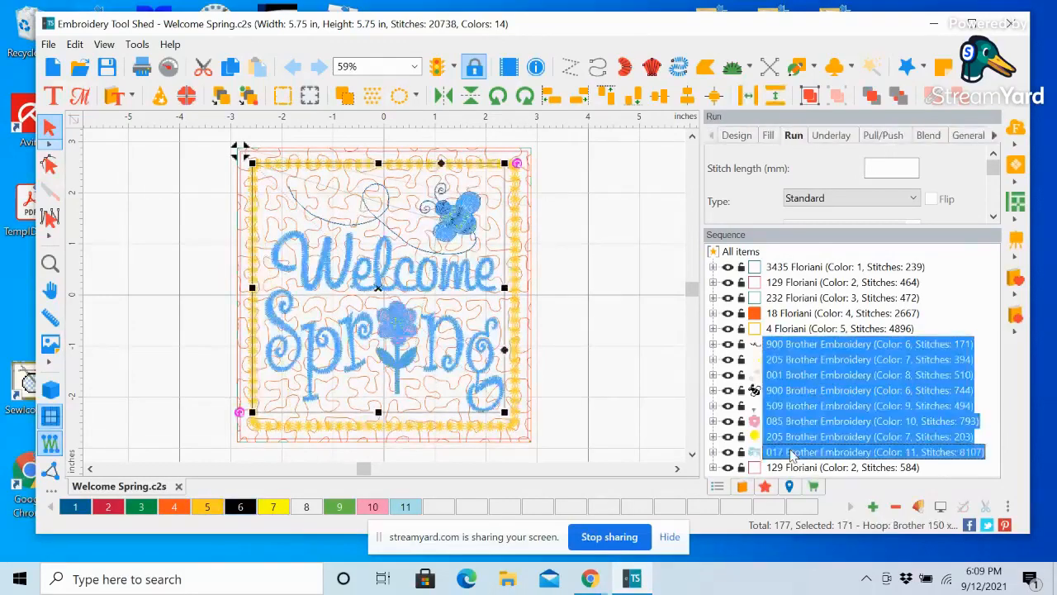
pyautogui.press('Delete')
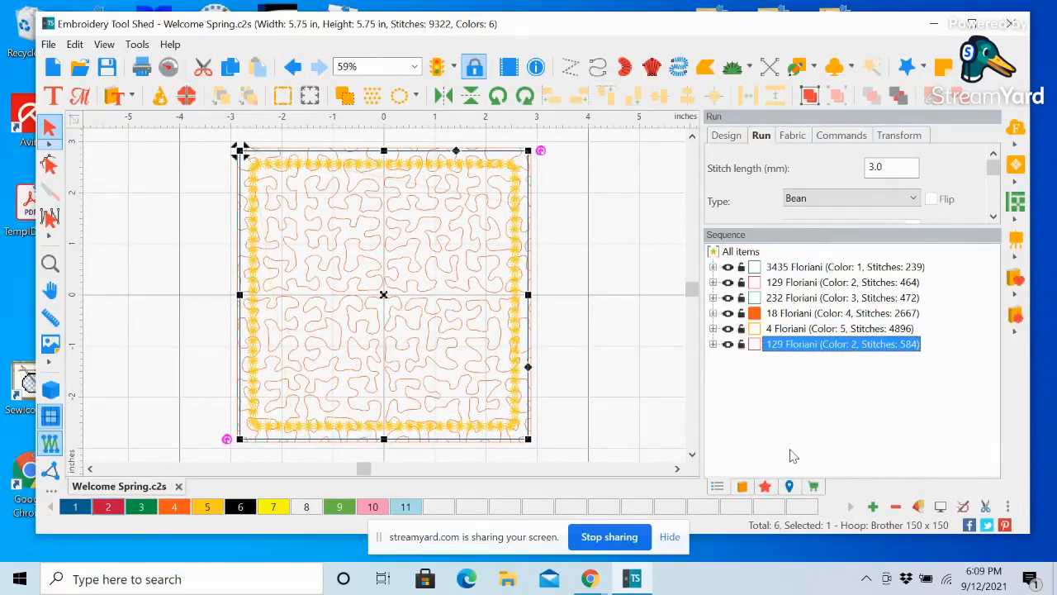
# Enlarge the Run properties area and apply the candlewicking1 motif pattern to the yellow border
pyautogui.moveTo(758, 355)
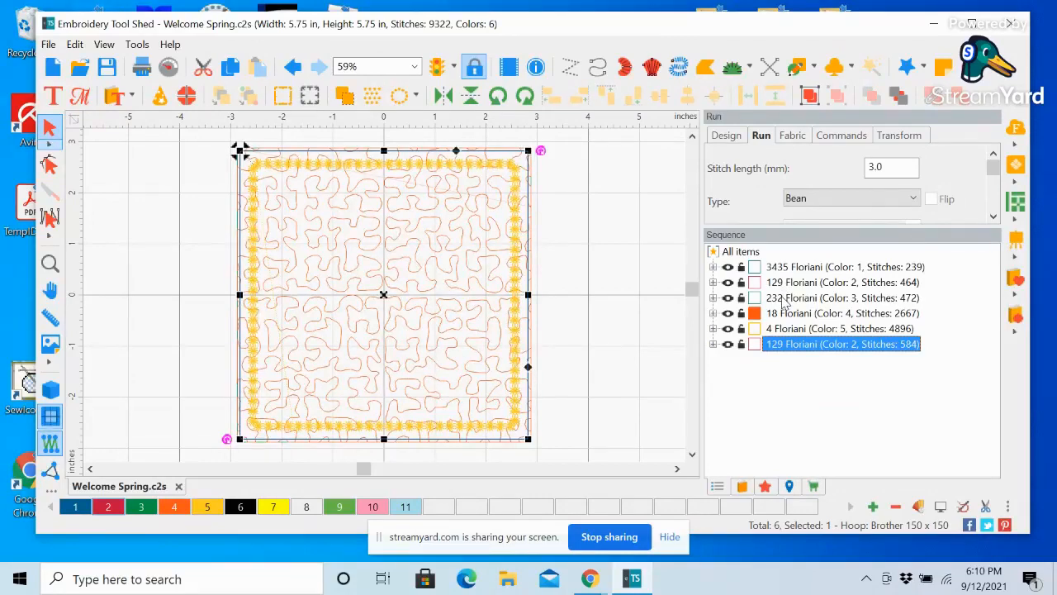
pyautogui.click(785, 329)
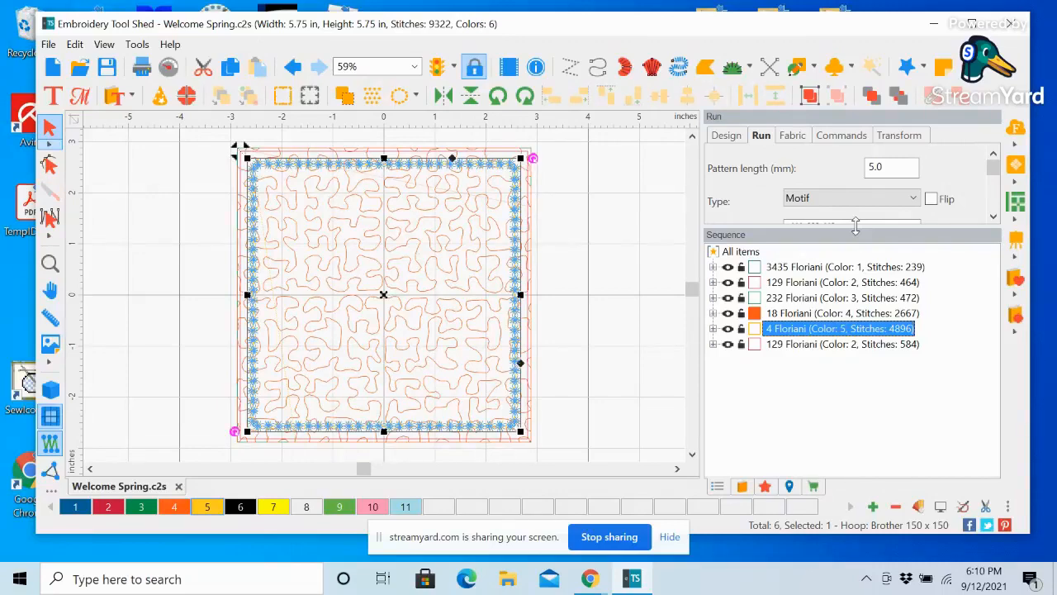
pyautogui.moveTo(856, 228); pyautogui.dragTo(866, 368)
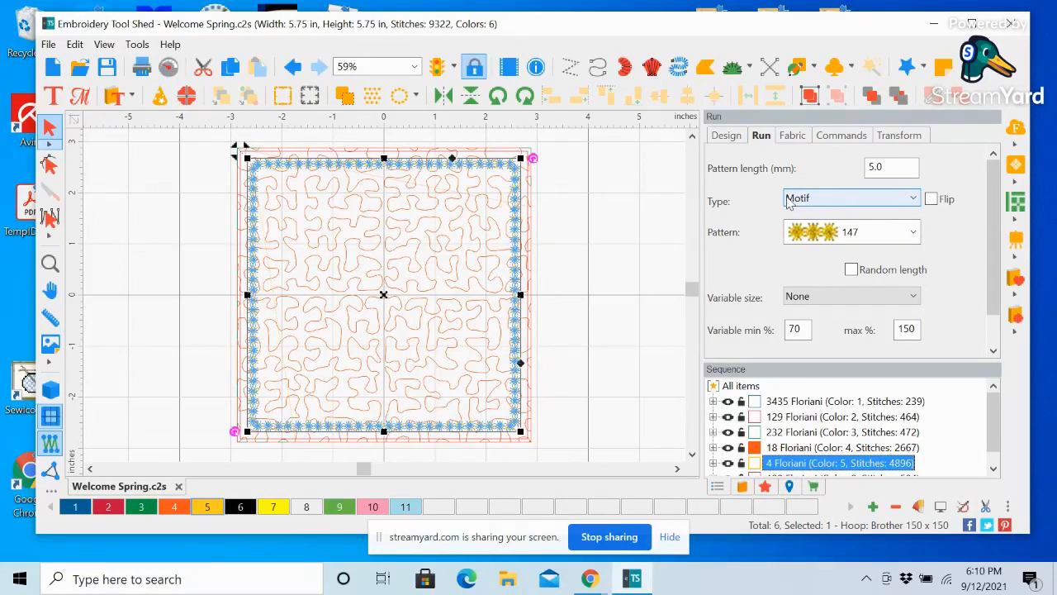
pyautogui.click(913, 233)
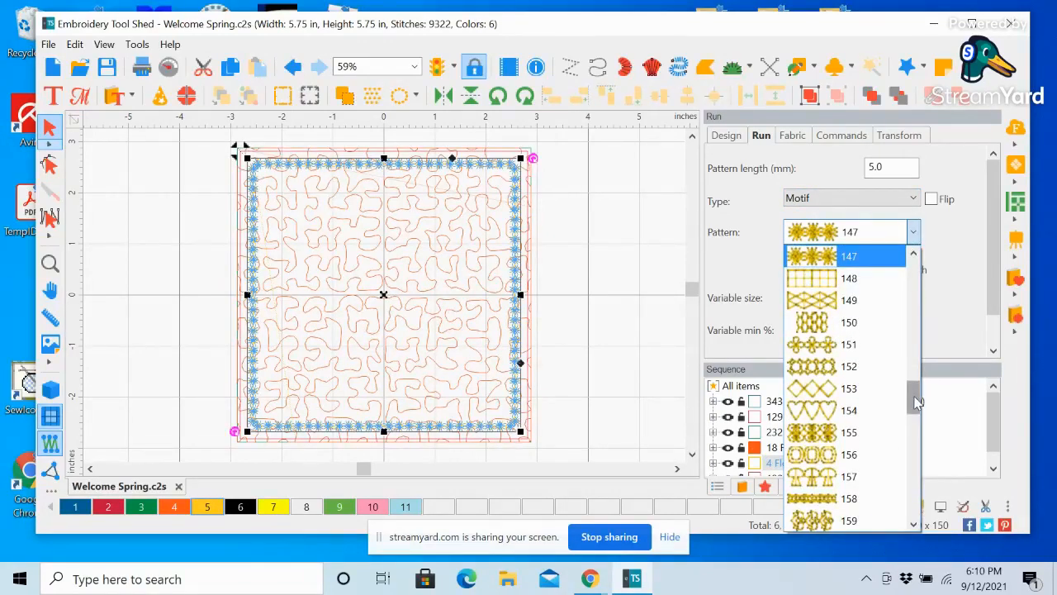
pyautogui.moveTo(913, 399); pyautogui.dragTo(913, 504)
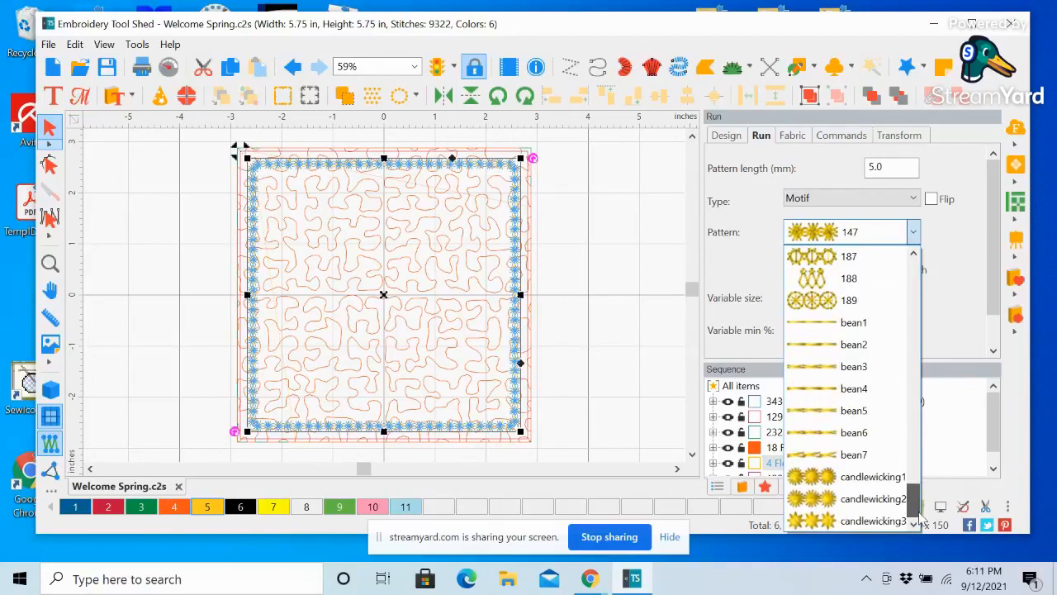
pyautogui.click(863, 477)
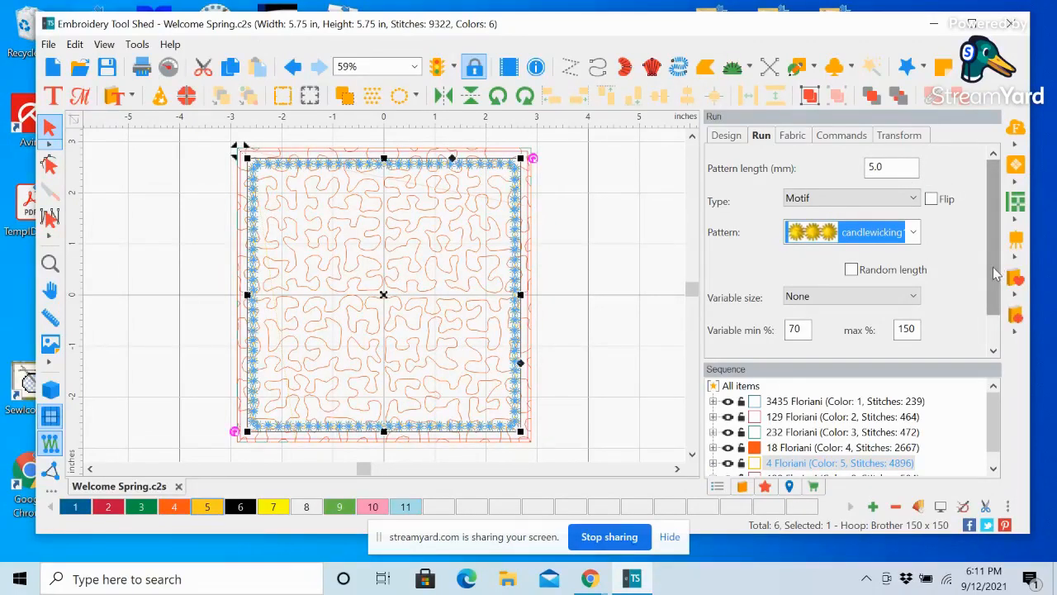
pyautogui.scroll(-2, 992, 267)
pyautogui.click(952, 348)
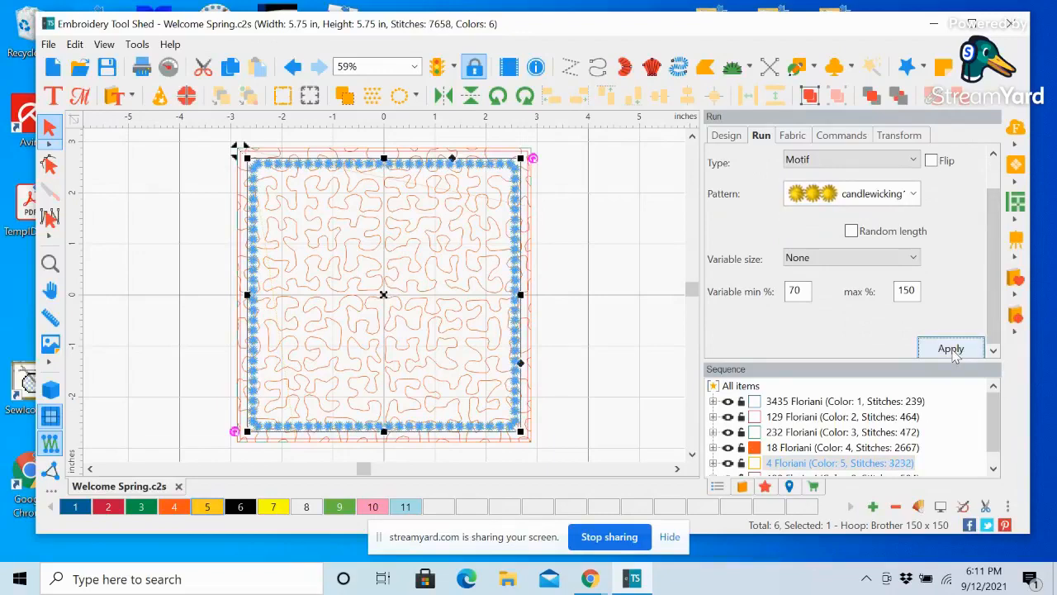
pyautogui.click(649, 259)
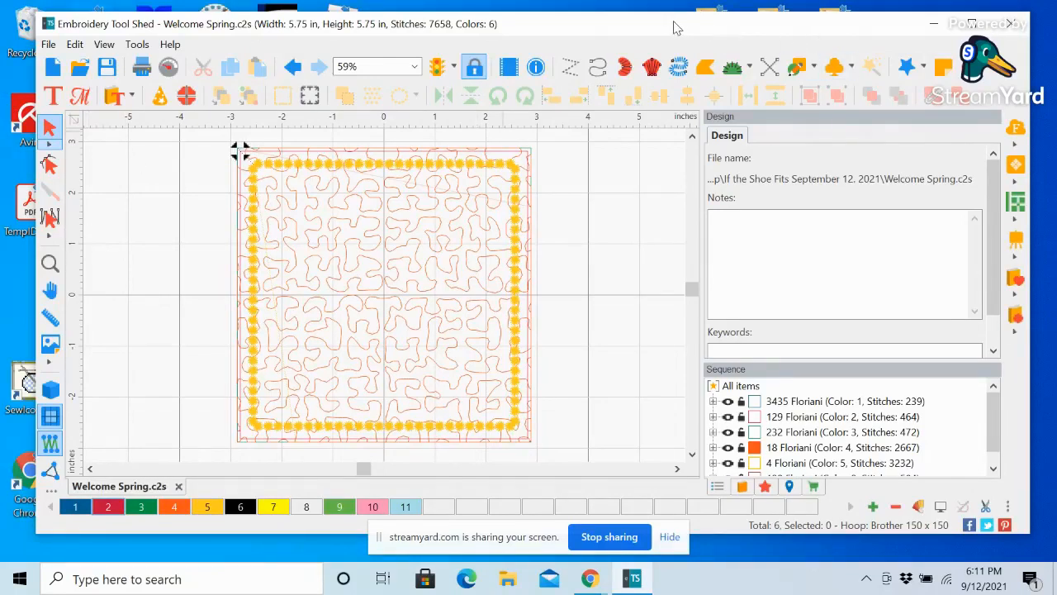
# Import the Scalable Vector Graphics (SVG) artwork If the Shoe Fits Quote Design into the design
pyautogui.moveTo(673, 27); pyautogui.dragTo(673, 23)
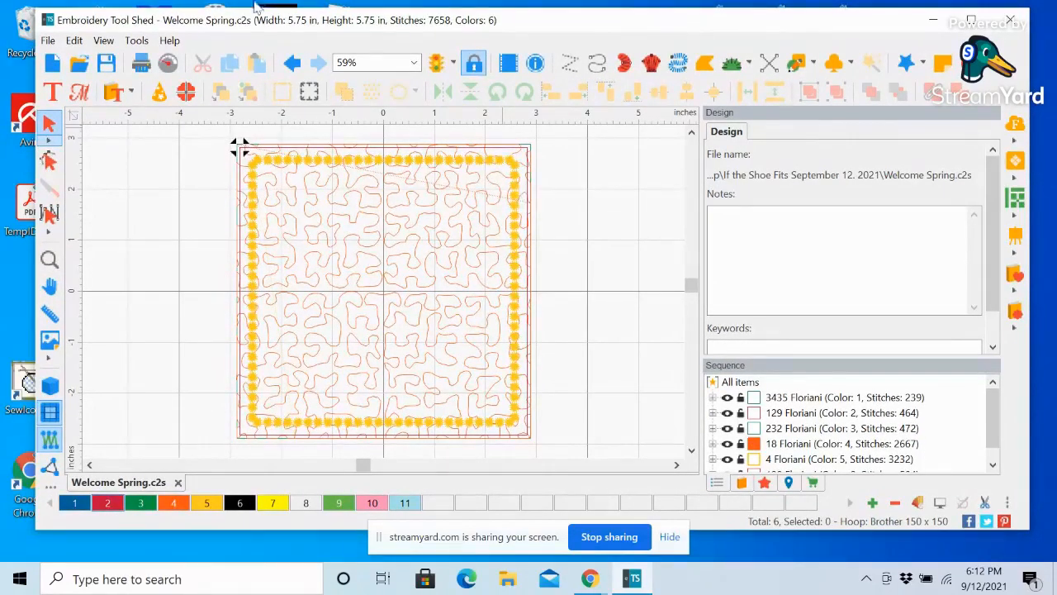
pyautogui.click(49, 40)
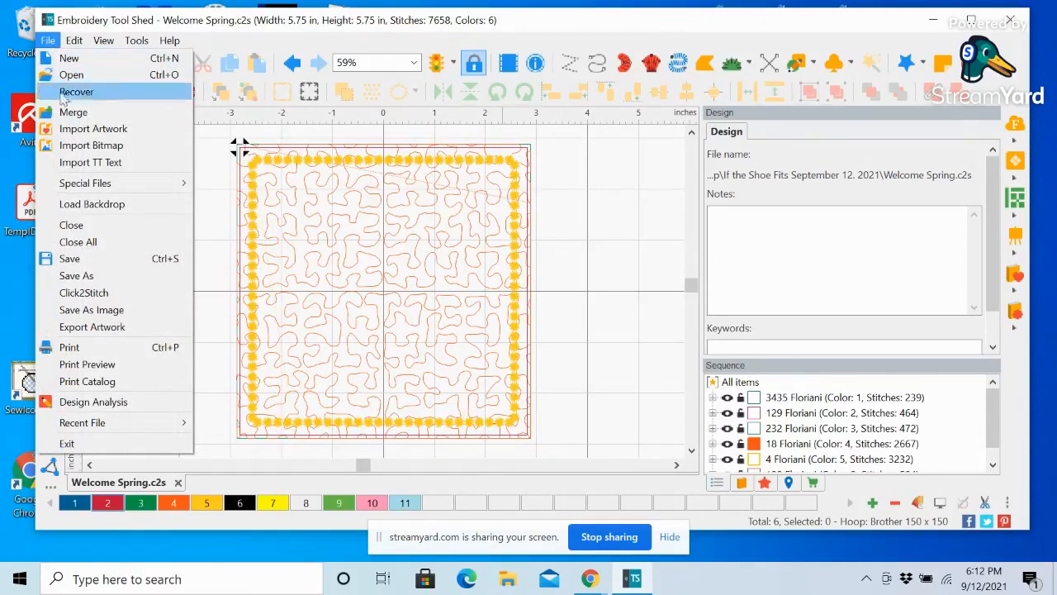
pyautogui.click(70, 130)
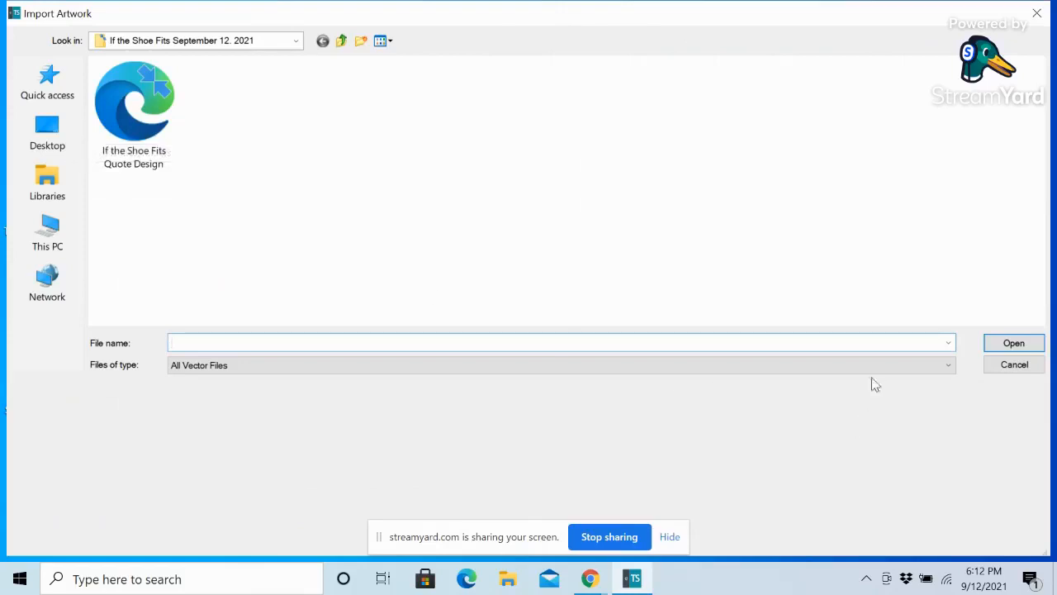
pyautogui.click(951, 365)
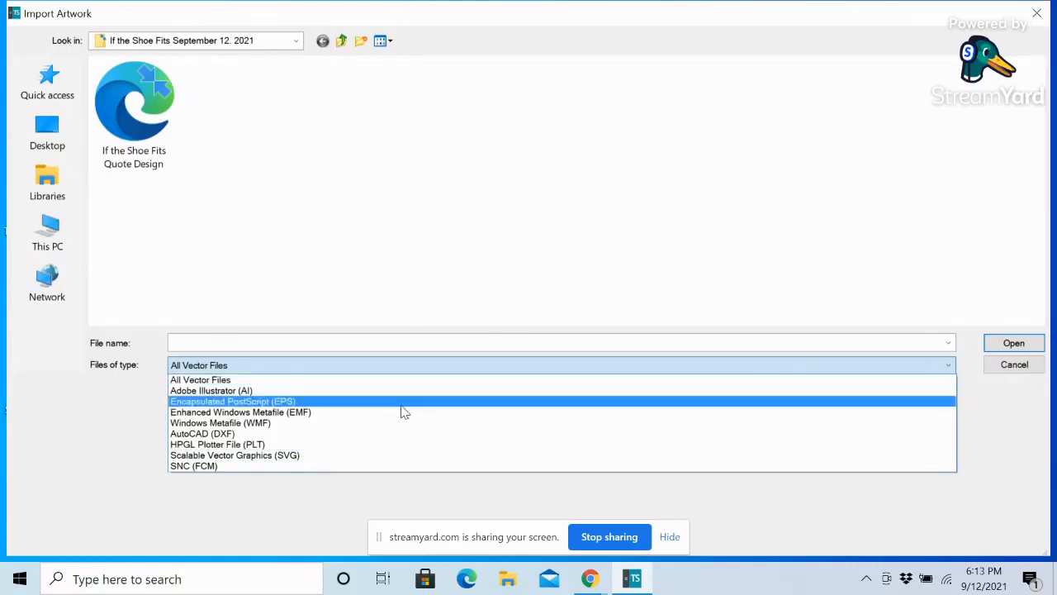
pyautogui.click(235, 455)
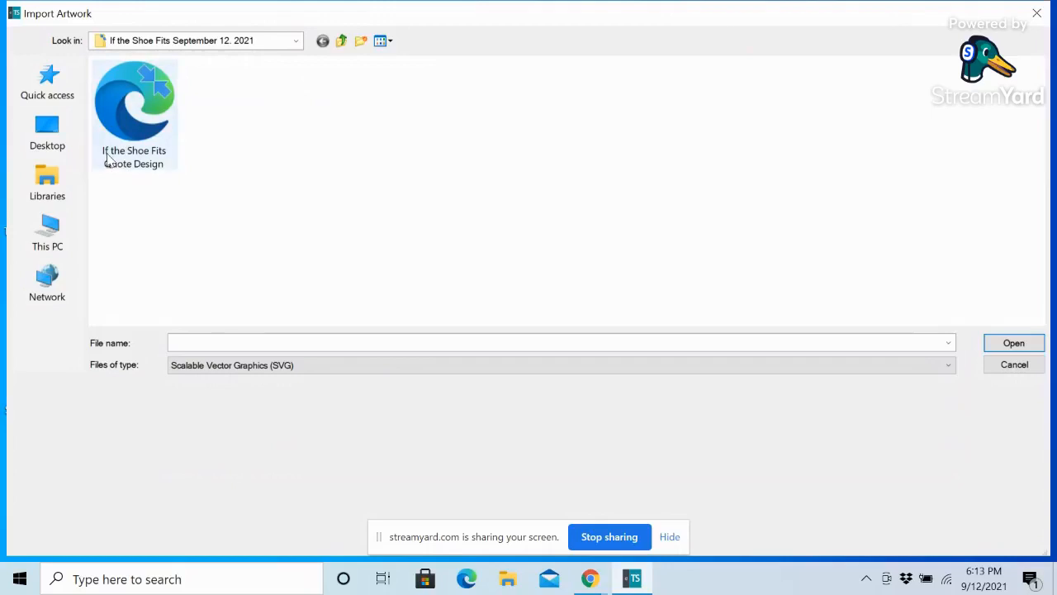
pyautogui.click(135, 119)
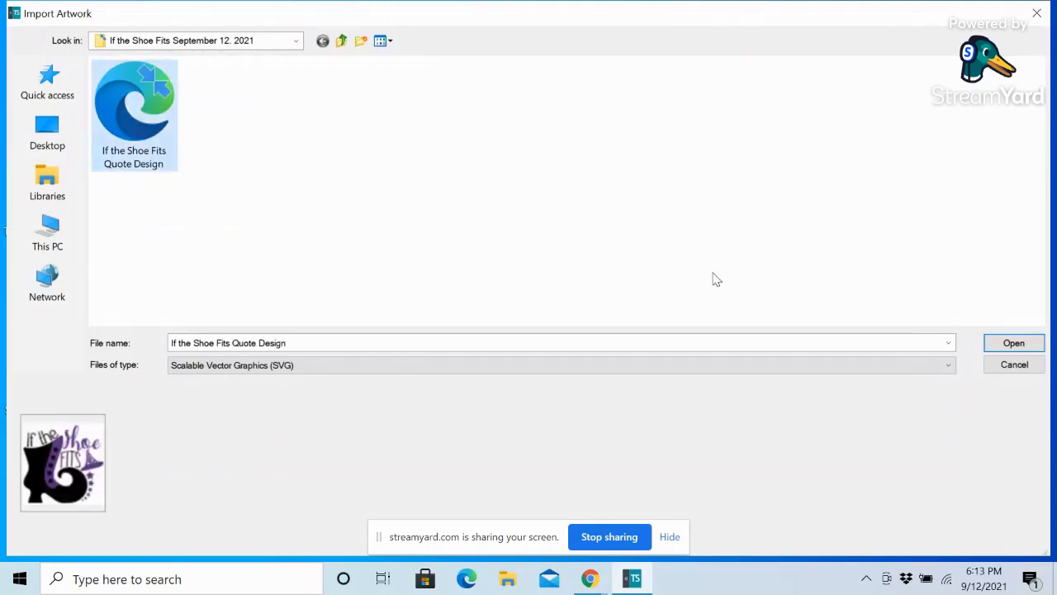
pyautogui.click(1016, 346)
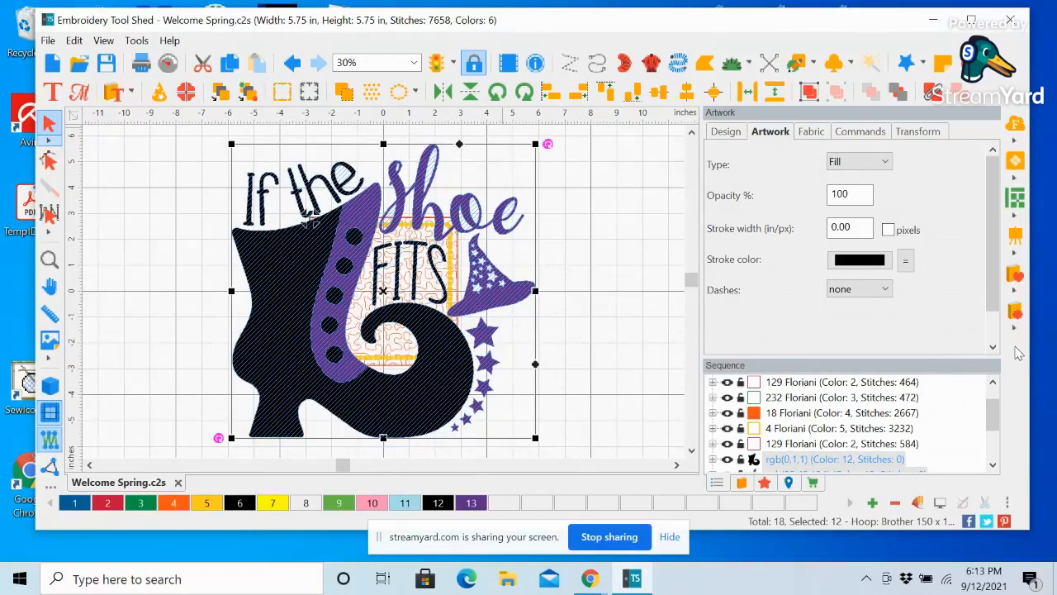
# Scale the imported shoe artwork to about 4.56 by 4.41 inches and center it inside the yellow border
pyautogui.click(727, 133)
pyautogui.click(766, 138)
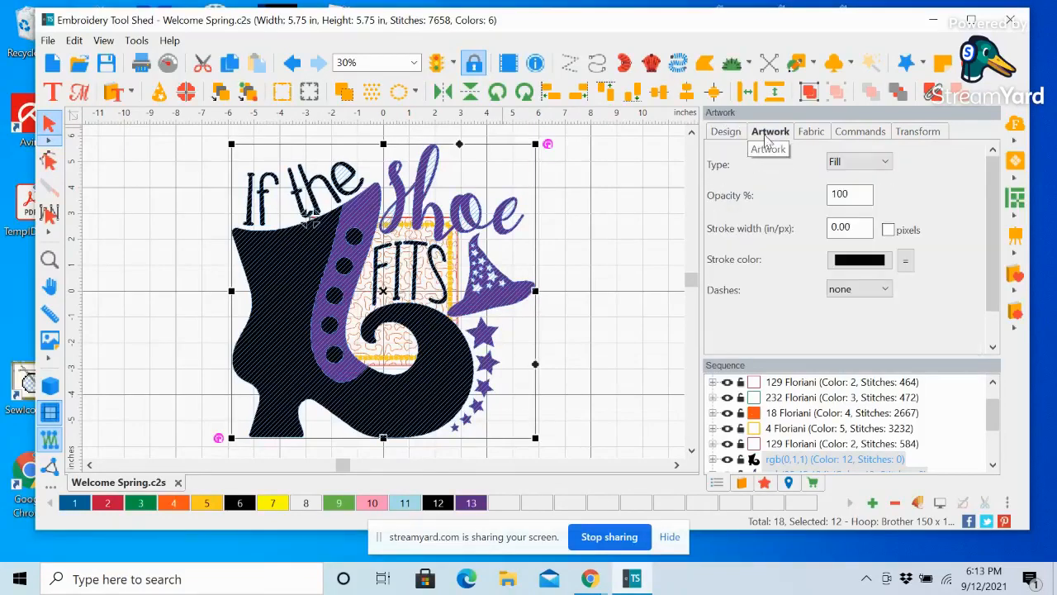
pyautogui.click(927, 134)
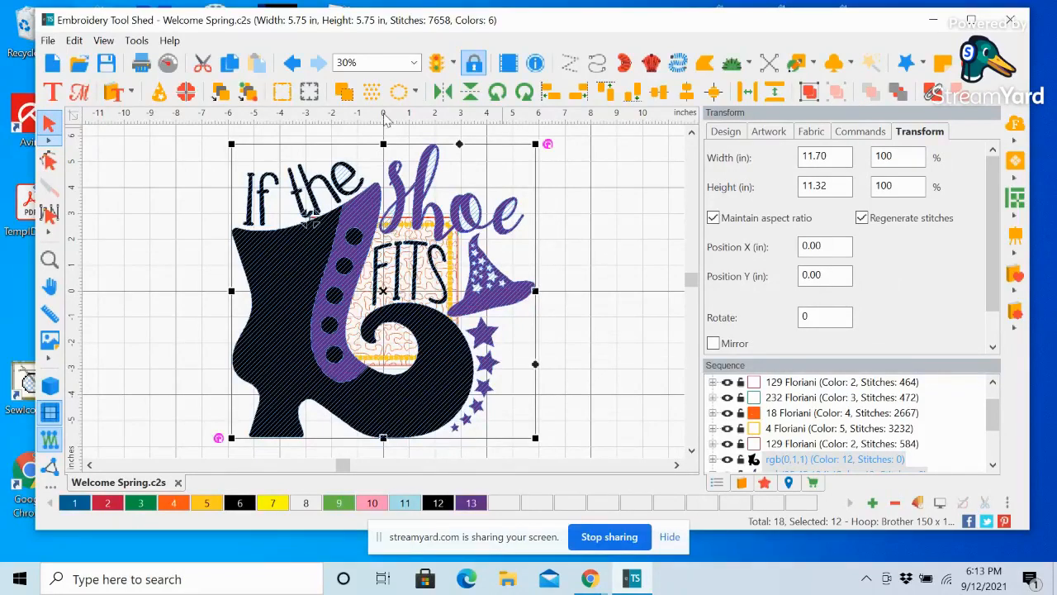
pyautogui.moveTo(534, 144); pyautogui.dragTo(428, 241)
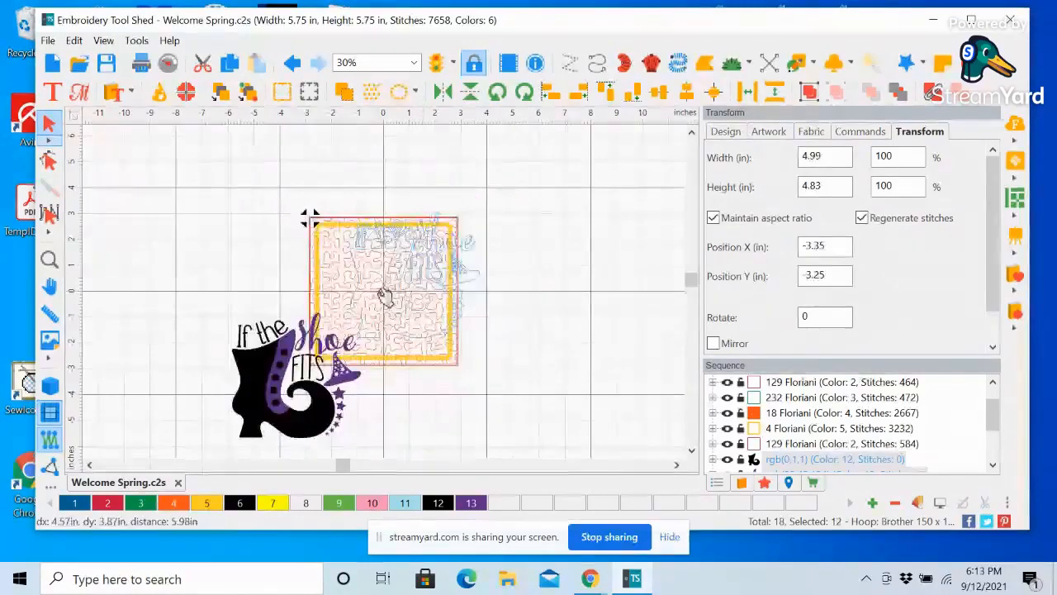
pyautogui.moveTo(363, 308); pyautogui.dragTo(359, 309)
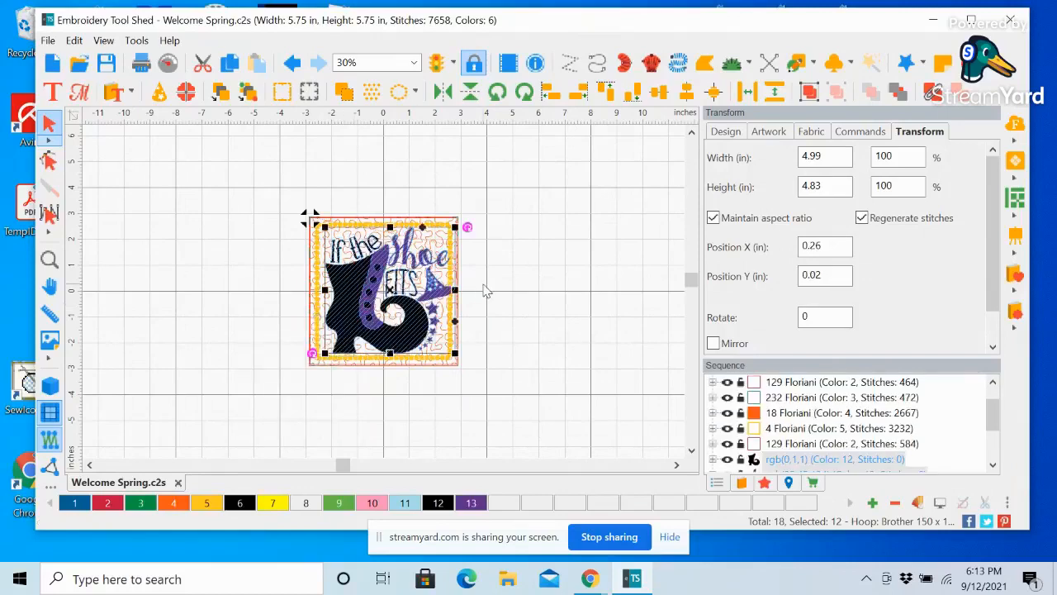
pyautogui.moveTo(454, 224); pyautogui.dragTo(445, 234)
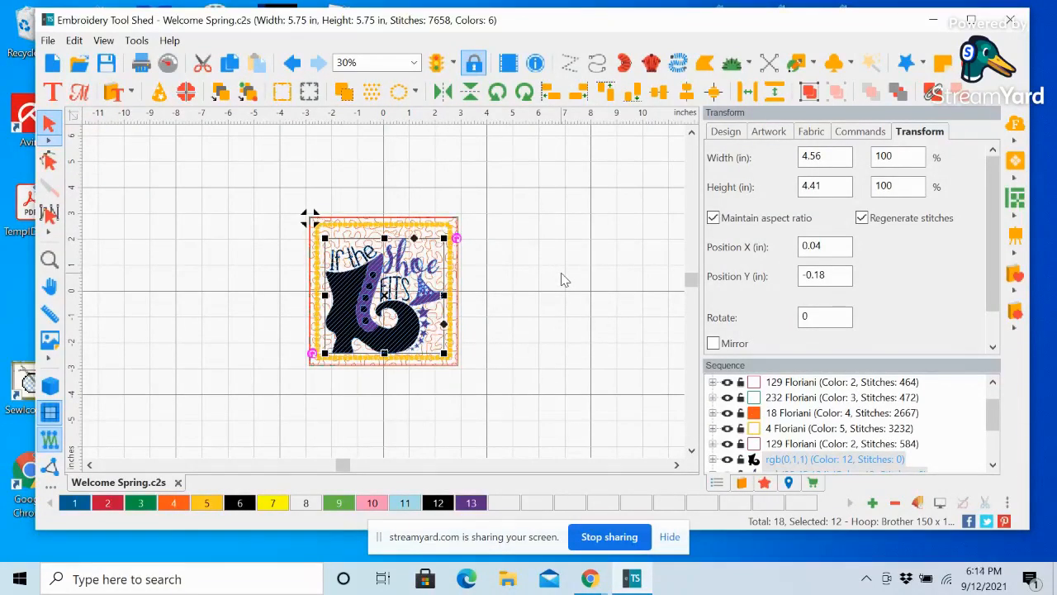
pyautogui.rightClick(431, 124)
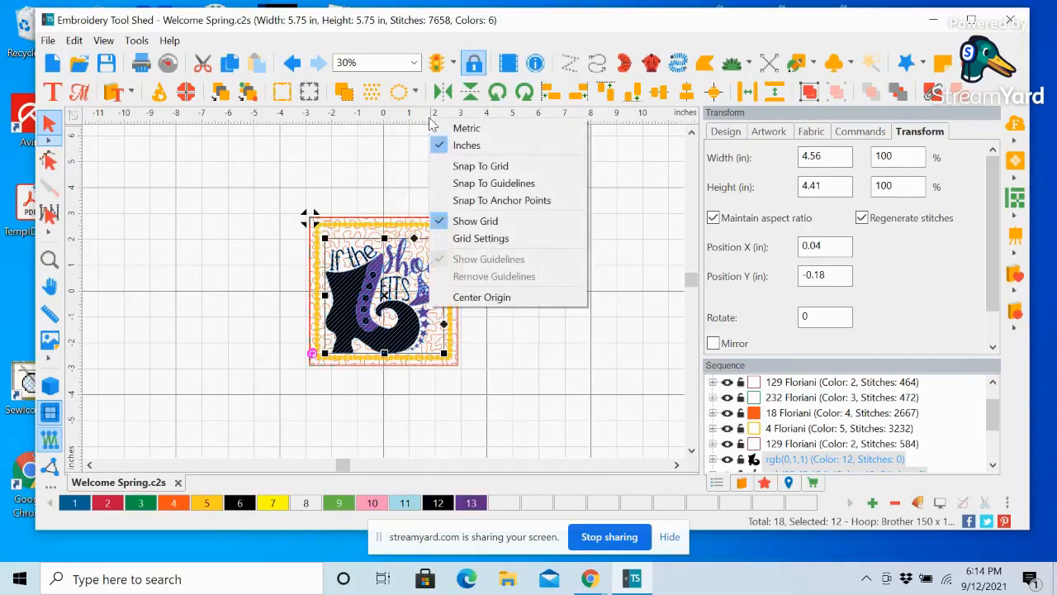
pyautogui.click(473, 299)
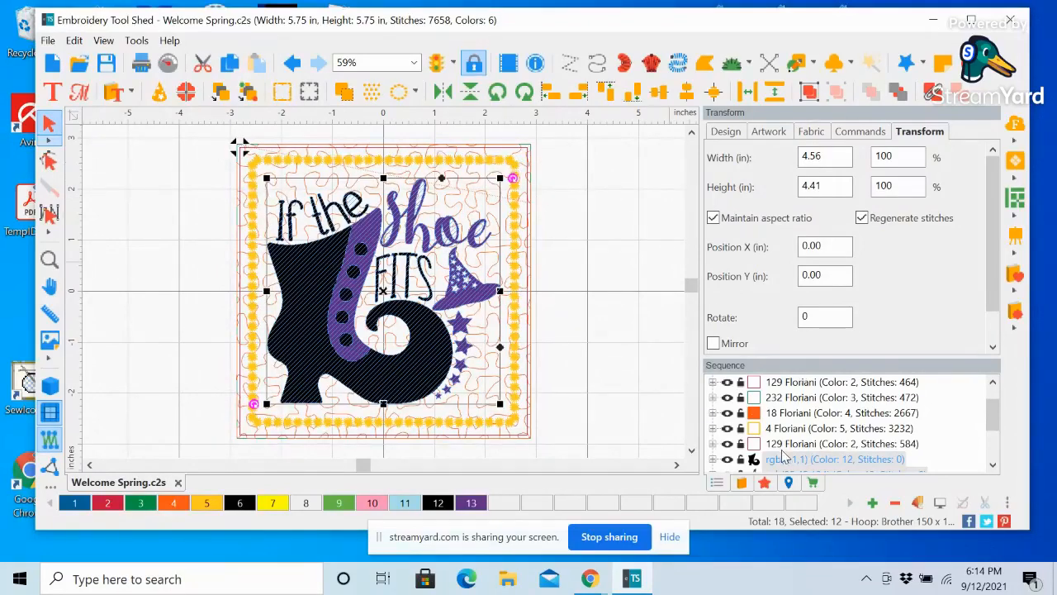
# Examine the sequence by selecting the quilted background items, the boot, the purple lacing panel and the "If the" lettering
pyautogui.keyDown('shift'); pyautogui.click(793, 383); pyautogui.keyUp('shift')
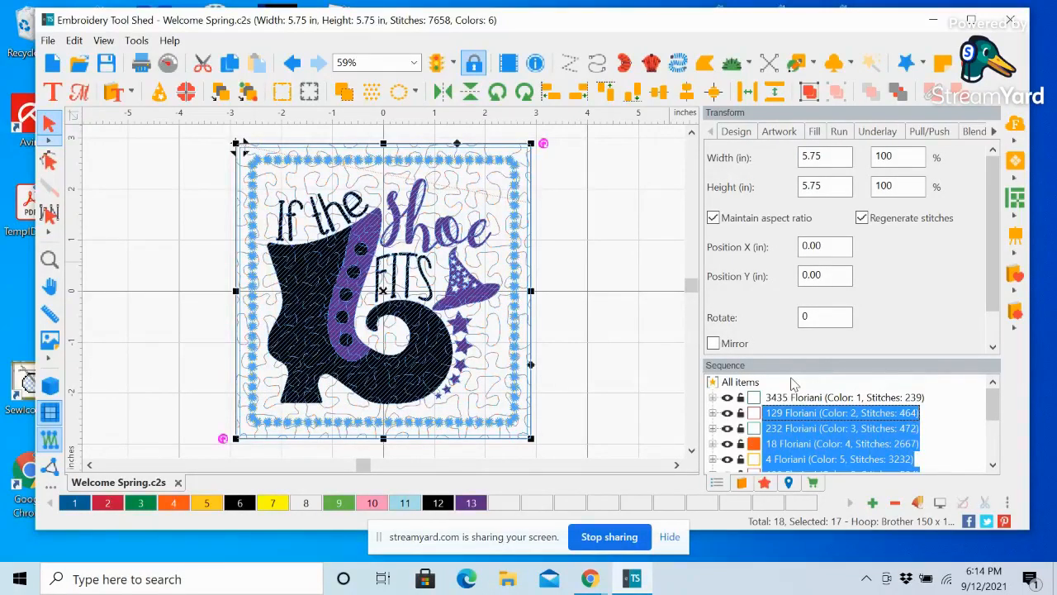
pyautogui.click(606, 283)
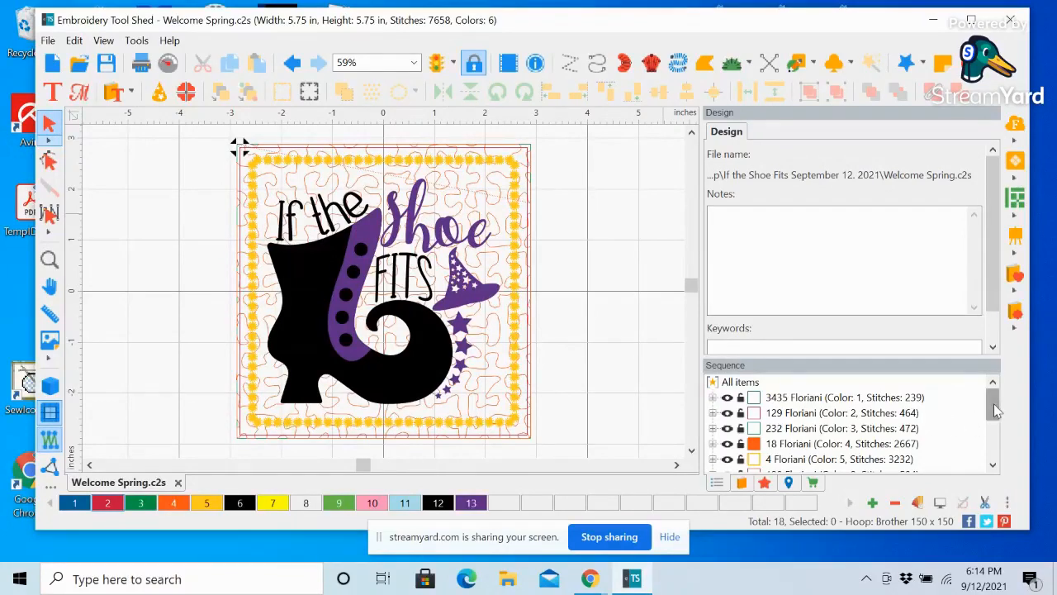
pyautogui.moveTo(996, 410); pyautogui.dragTo(996, 433)
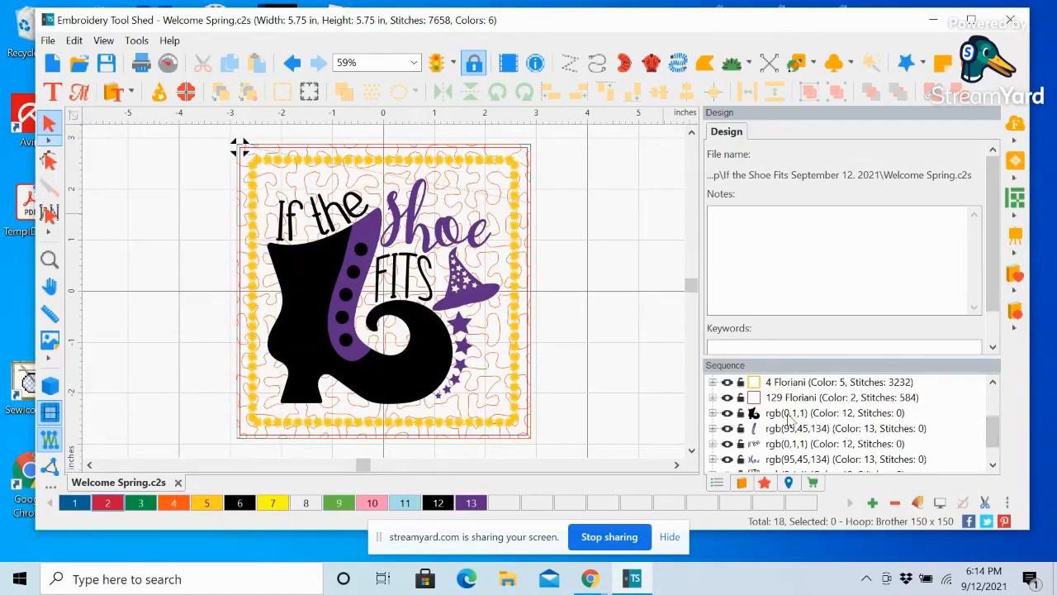
pyautogui.click(788, 413)
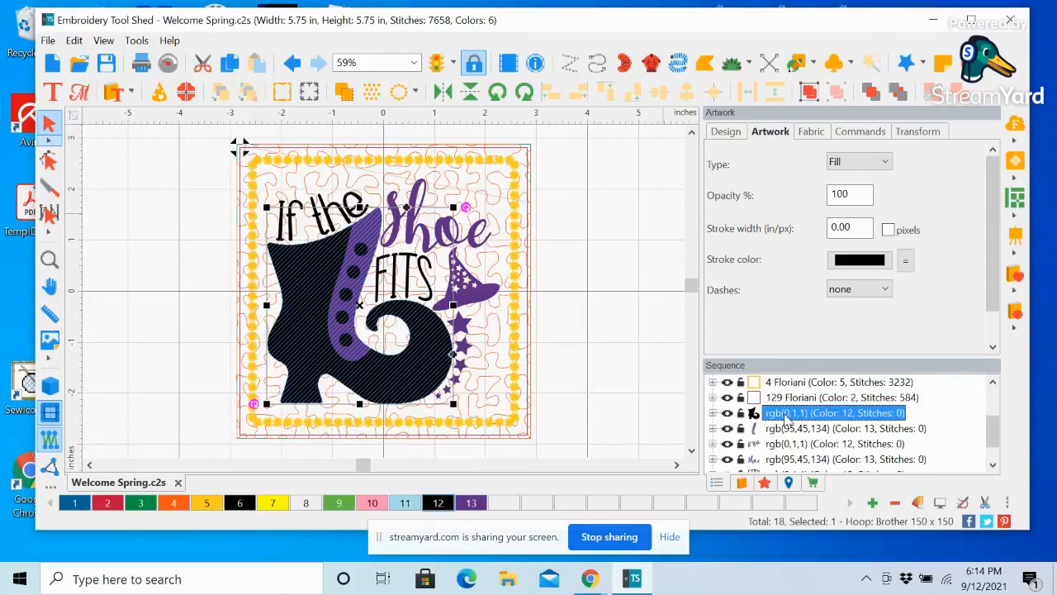
pyautogui.click(786, 428)
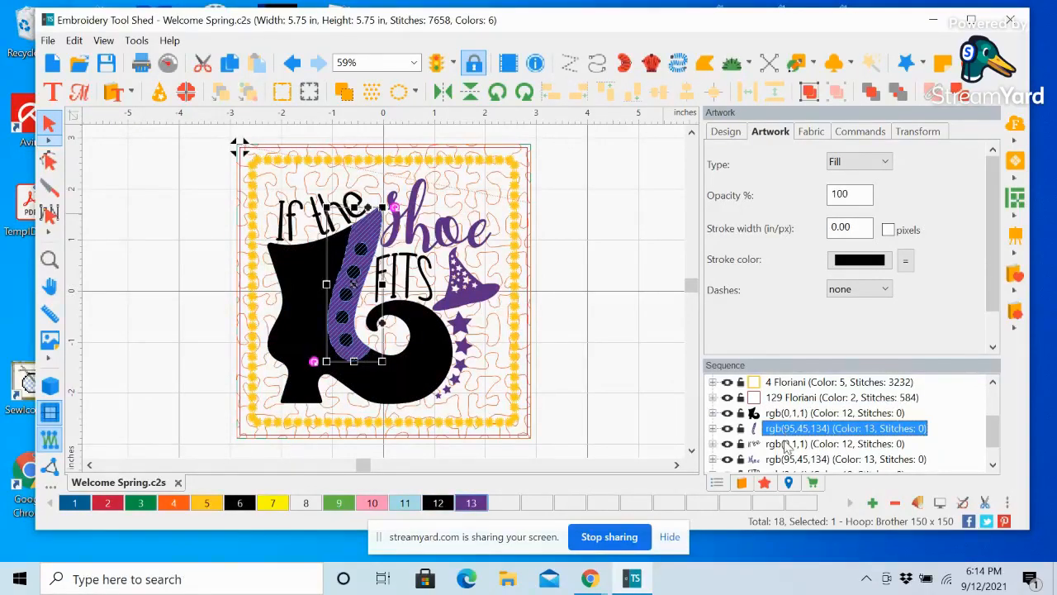
pyautogui.click(787, 444)
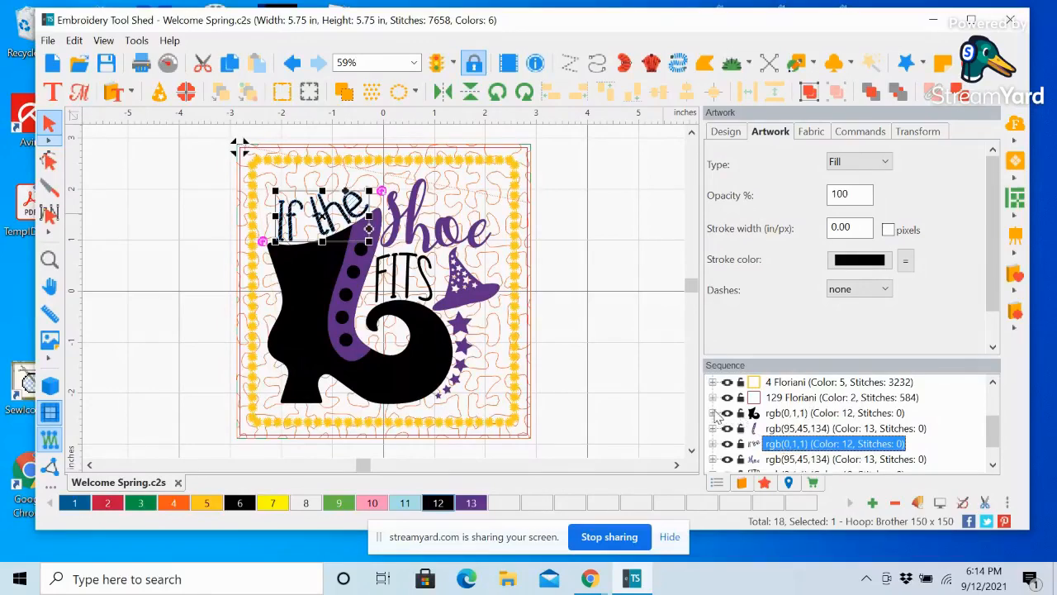
# Convert the black boot artwork to an applique object
pyautogui.click(713, 413)
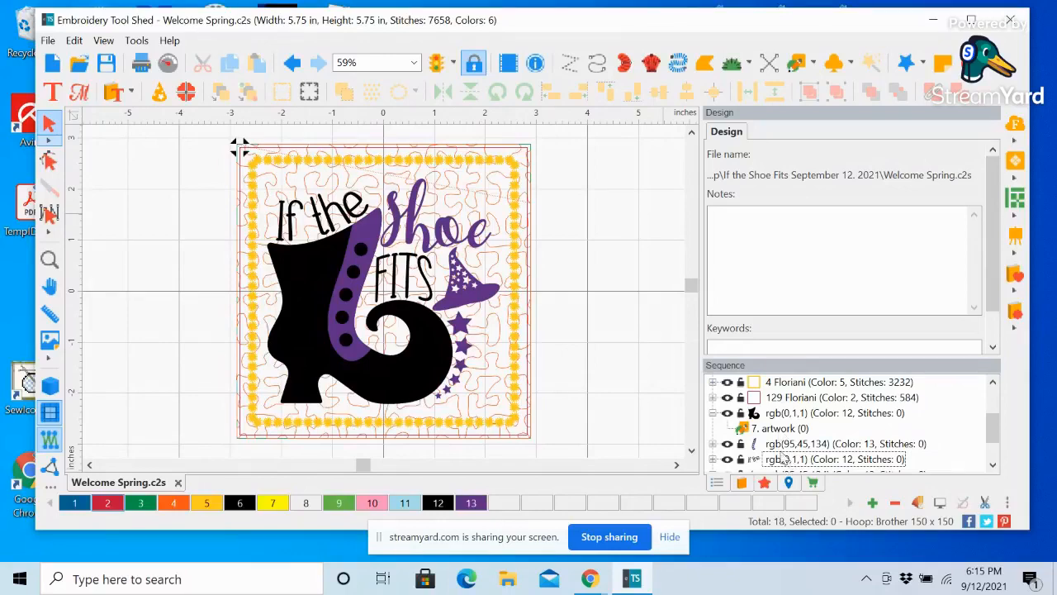
pyautogui.click(778, 414)
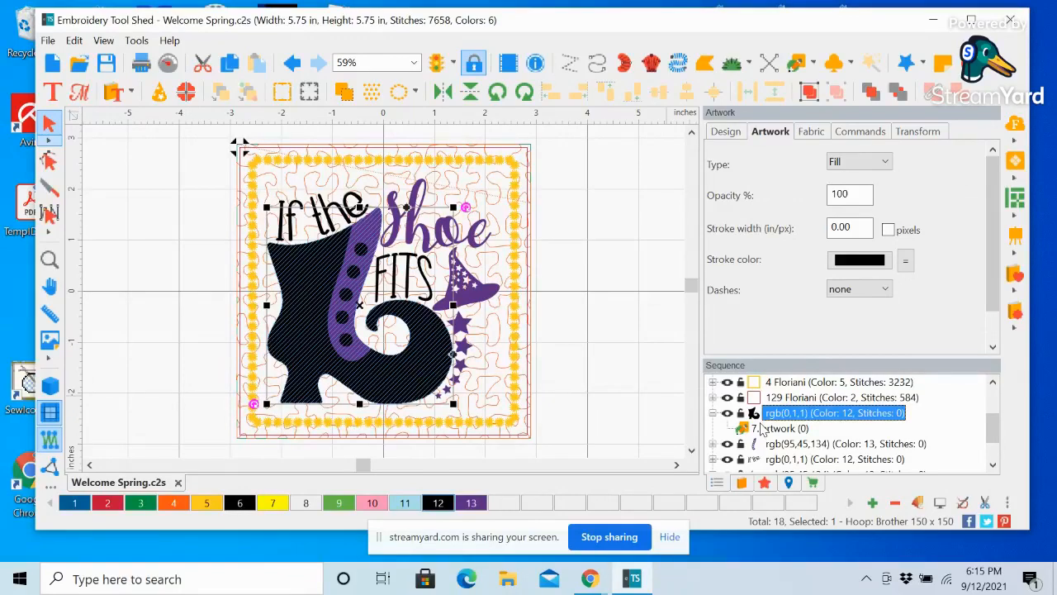
pyautogui.rightClick(308, 299)
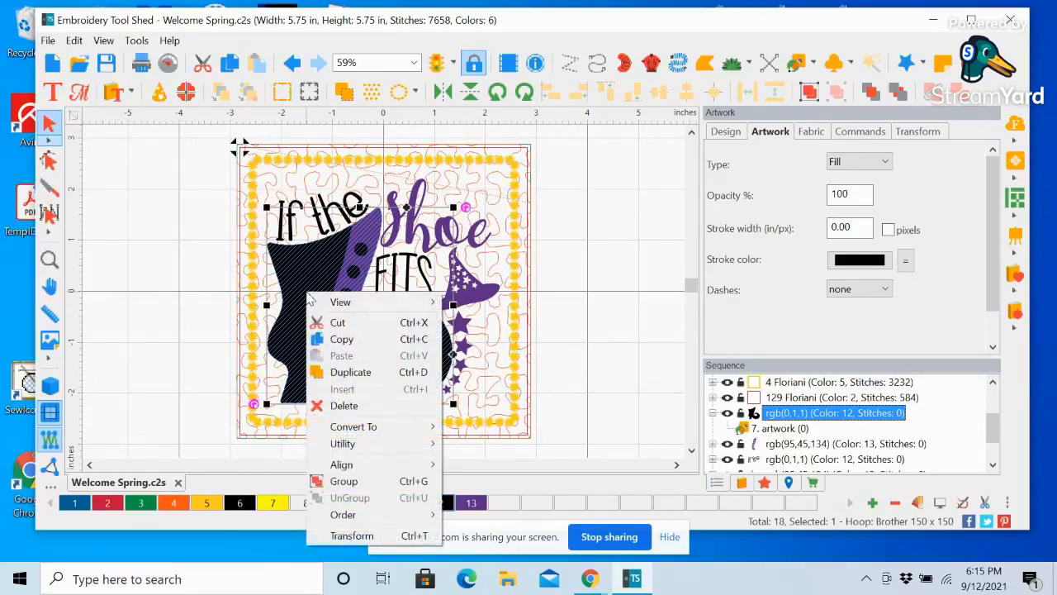
pyautogui.moveTo(354, 426)
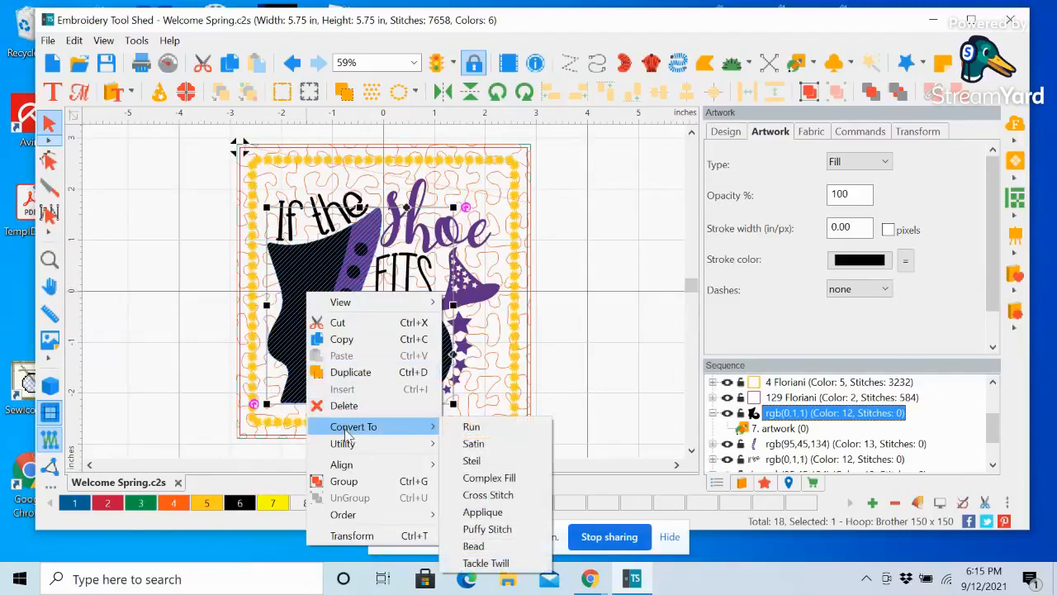
pyautogui.click(483, 512)
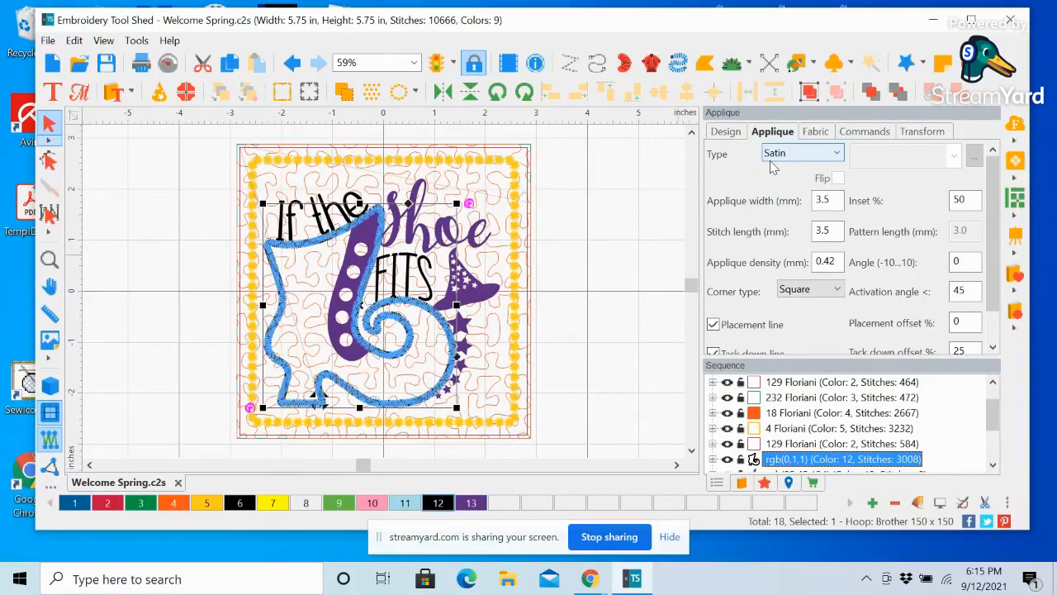
# Set the boot applique's stitch length to 2.5 mm and its inset to 60%, and apply the changes
pyautogui.click(826, 230)
pyautogui.moveTo(826, 231); pyautogui.dragTo(813, 237)
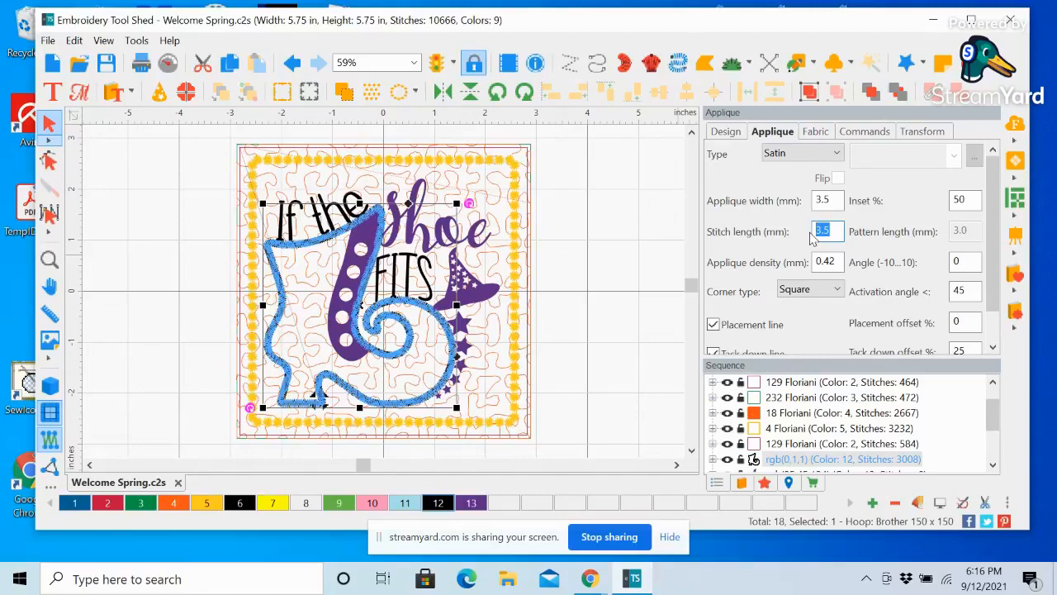
pyautogui.write('2.5')
pyautogui.doubleClick(964, 200)
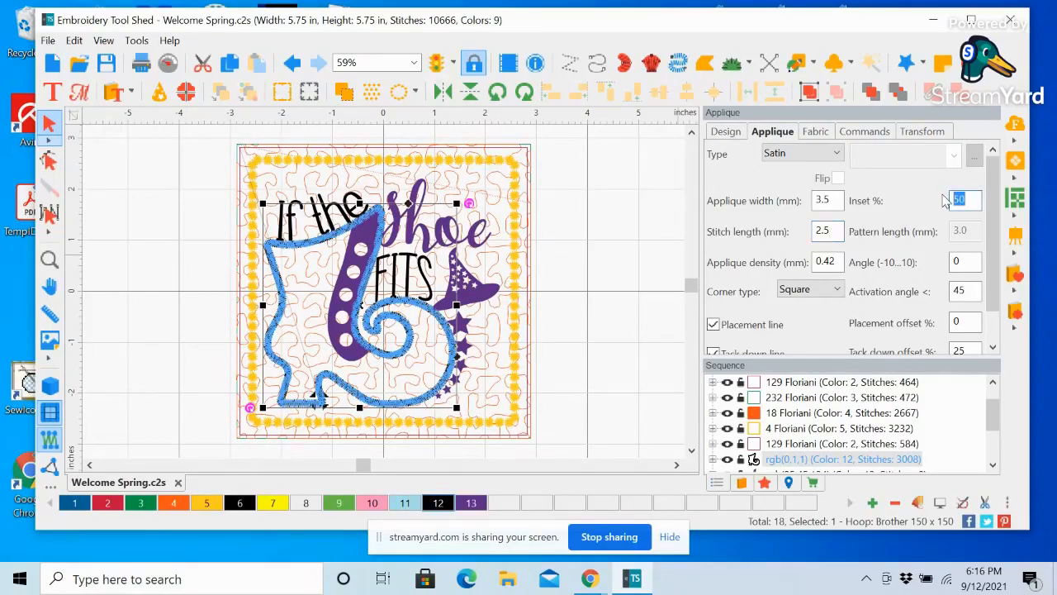
pyautogui.write('60')
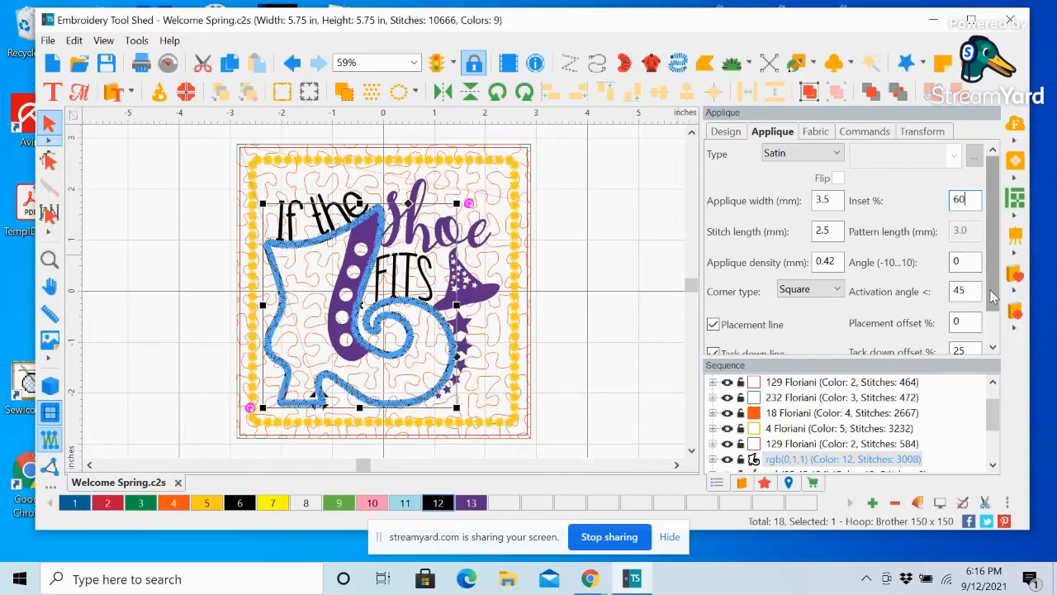
pyautogui.moveTo(993, 299); pyautogui.dragTo(994, 327)
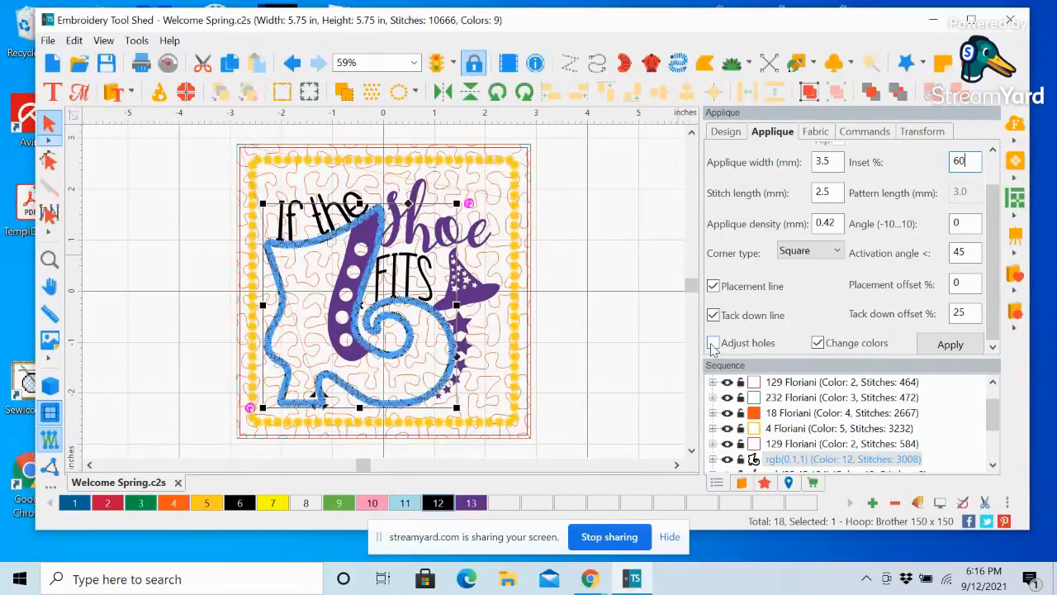
pyautogui.click(950, 344)
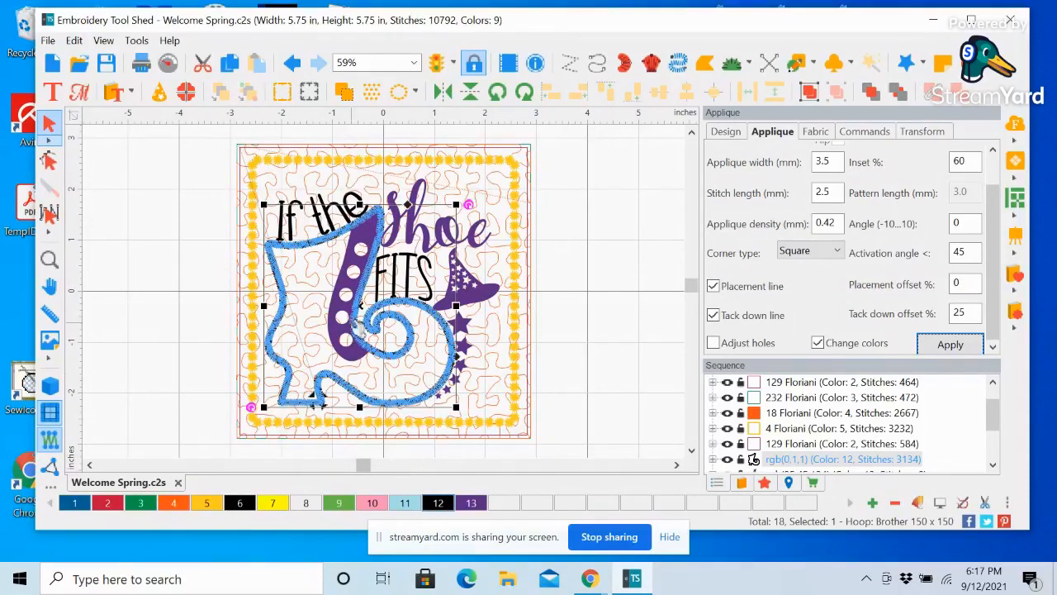
# Hide the 129, 4, 18 and 232 Floriani color items in the sequence, clearing the border and quilting from view
pyautogui.click(356, 361)
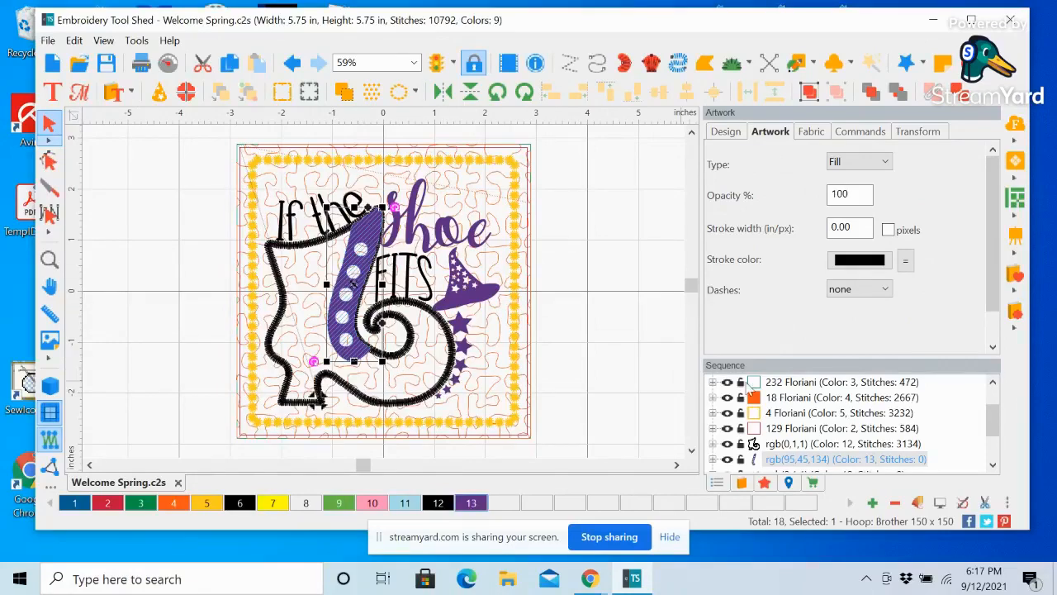
pyautogui.click(786, 461)
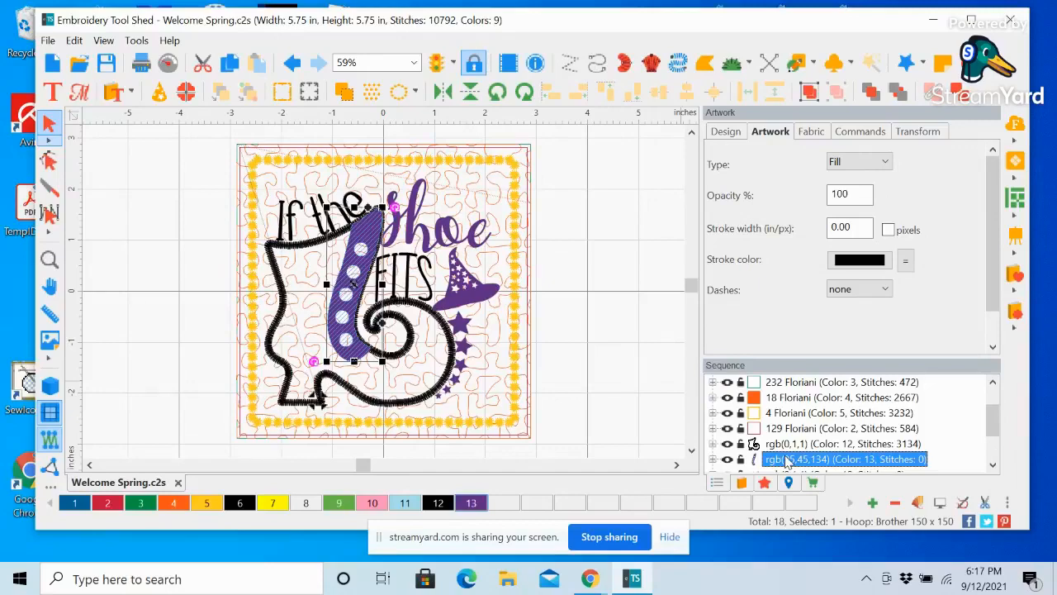
pyautogui.click(729, 428)
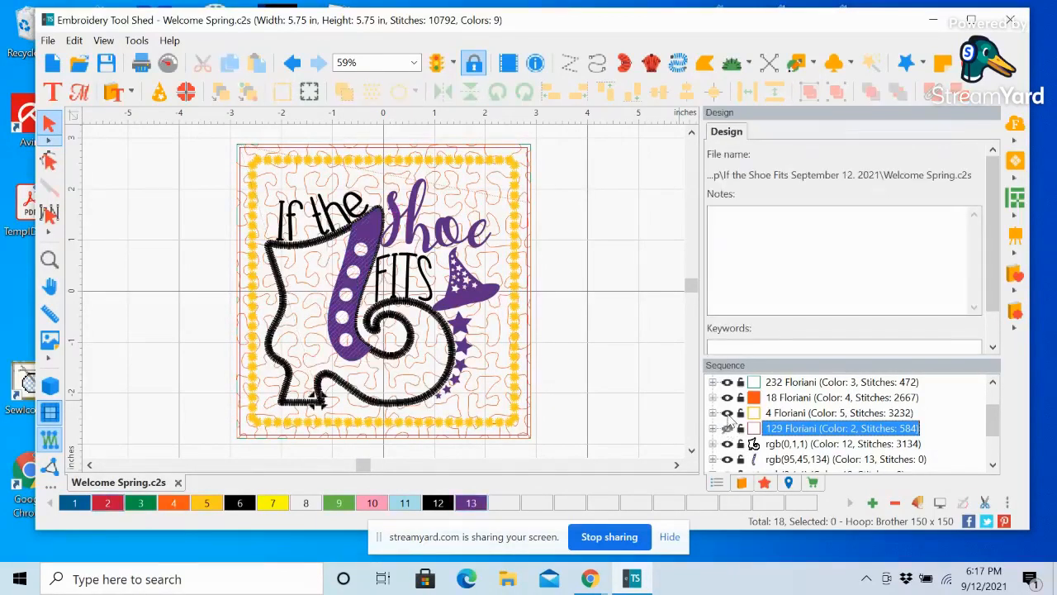
pyautogui.click(726, 412)
pyautogui.click(727, 397)
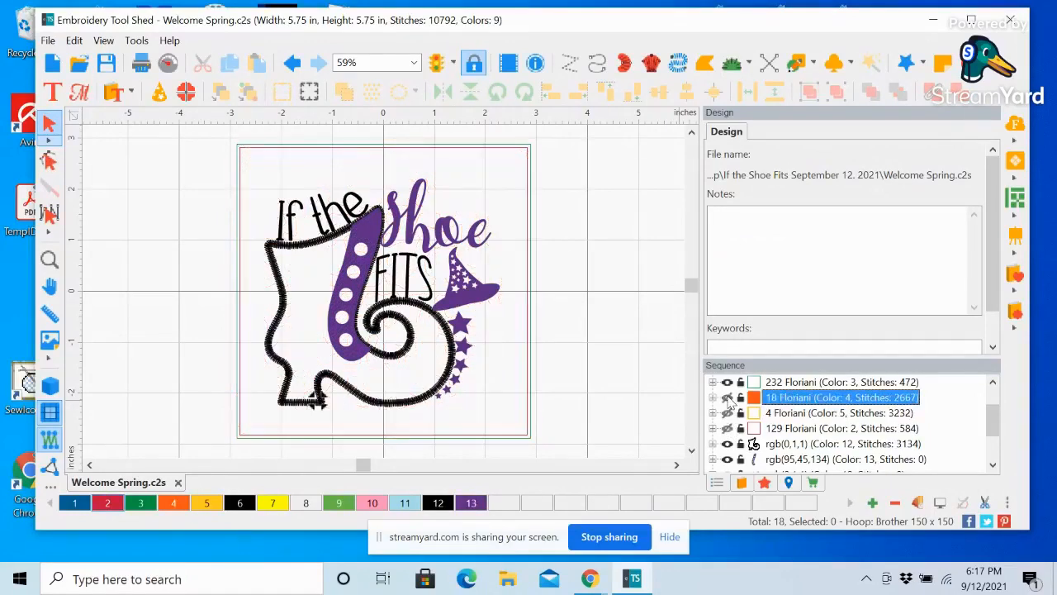
pyautogui.click(727, 383)
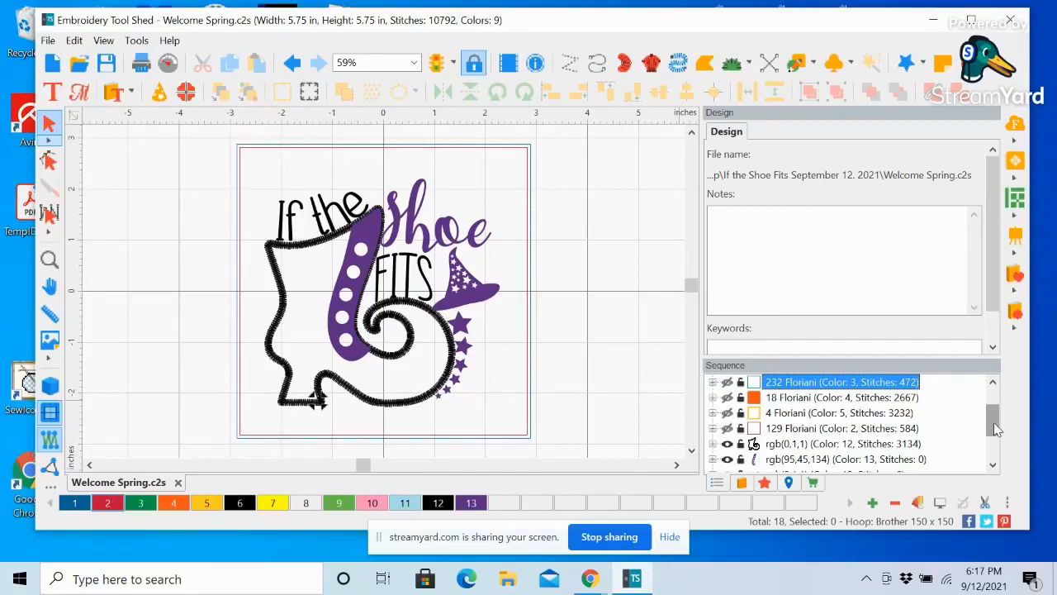
# Show the 129 Floriani item in the sequence again
pyautogui.moveTo(995, 428)
pyautogui.mouseDown()
pyautogui.moveTo(995, 415)
pyautogui.moveTo(993, 427)
pyautogui.mouseUp()
pyautogui.click(727, 431)
pyautogui.rightClick(727, 431)
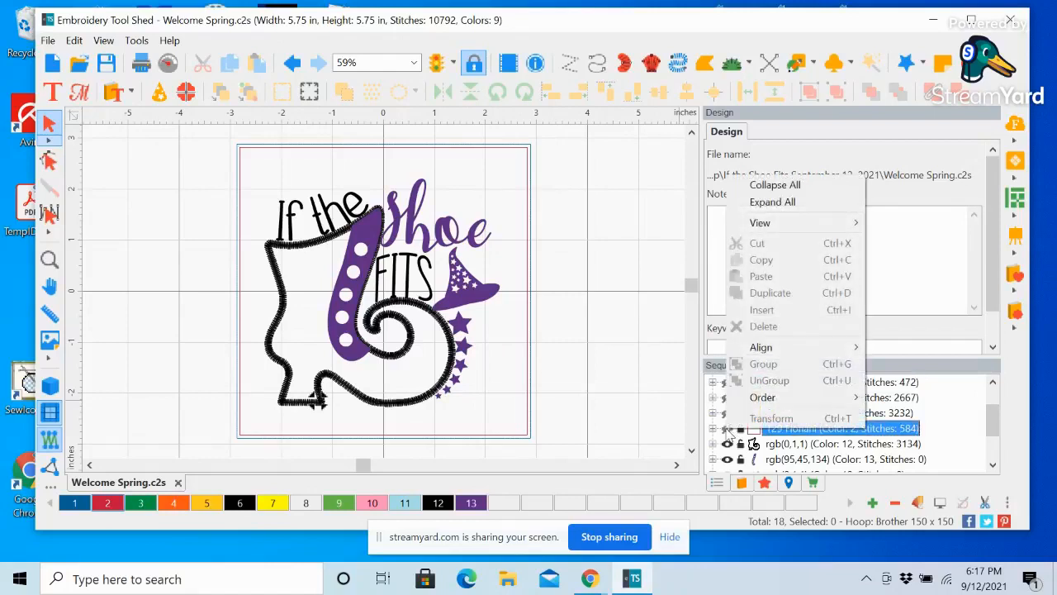
pyautogui.click(727, 431)
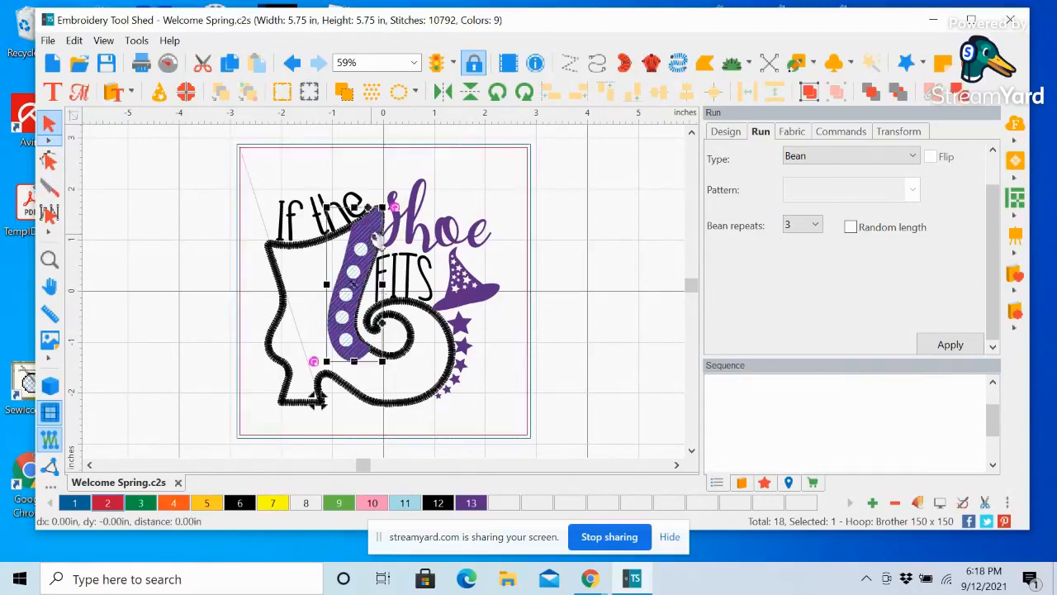
# Break apart the purple lacing panel artwork into separate pieces
pyautogui.click(374, 241)
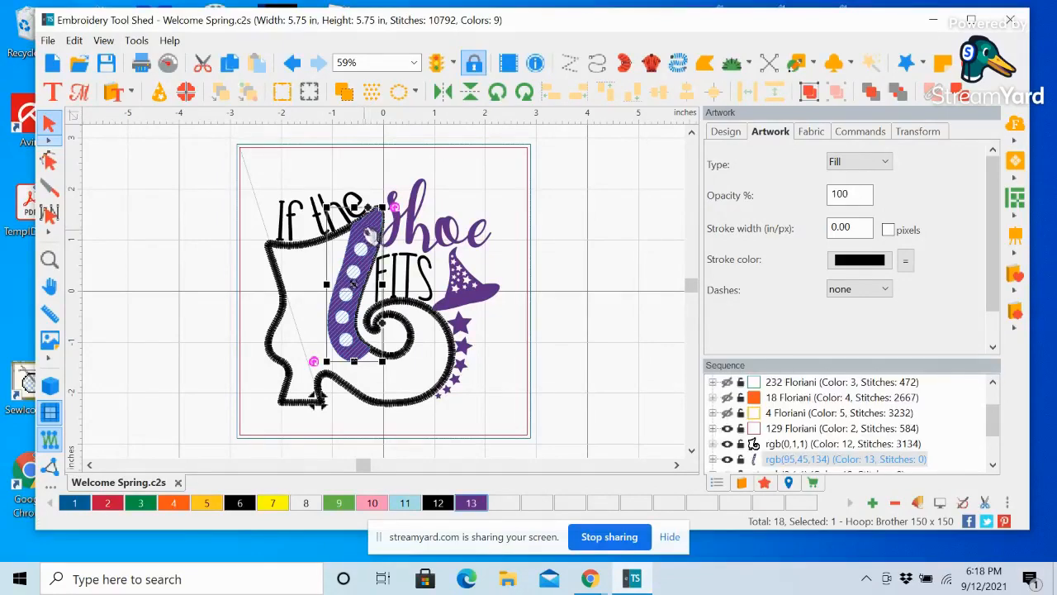
pyautogui.rightClick(367, 237)
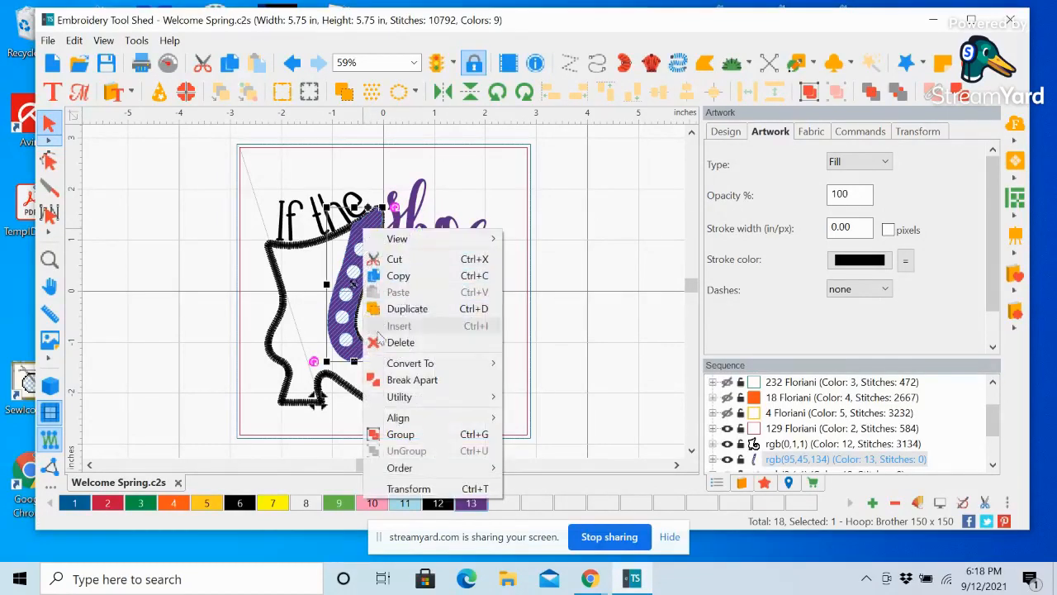
pyautogui.click(397, 383)
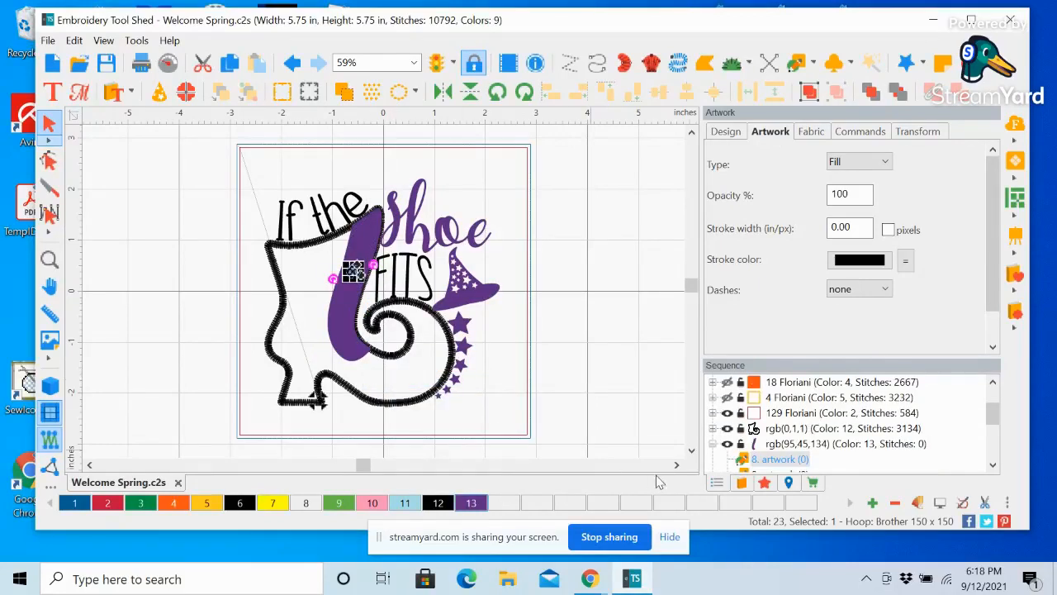
# Examine the broken-apart lacing panel pieces by selecting artwork 8 through 13 one at a time in the sequence
pyautogui.click(993, 467)
pyautogui.click(994, 467)
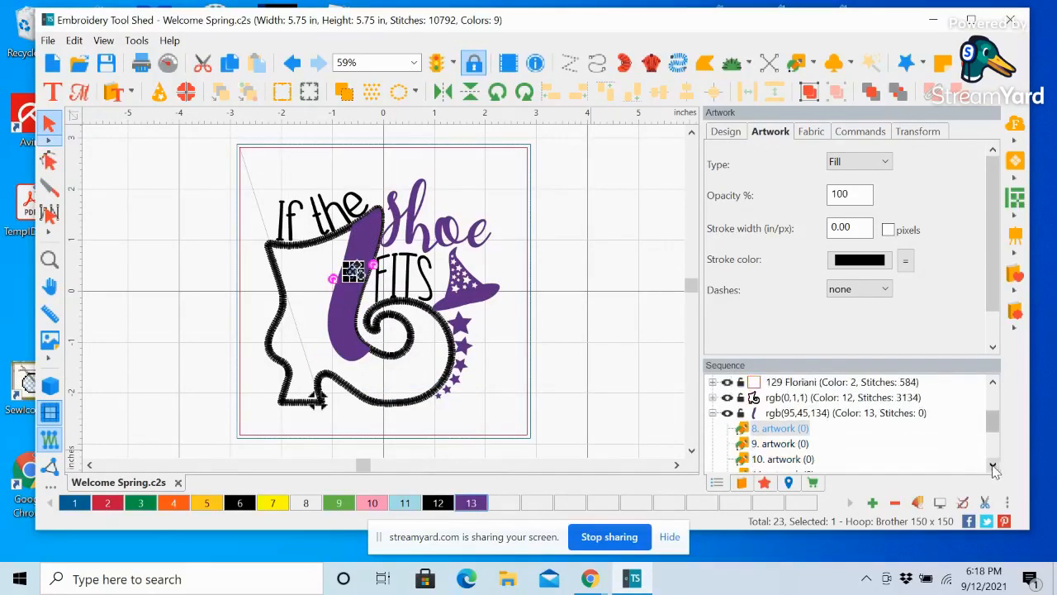
pyautogui.click(993, 468)
pyautogui.click(779, 413)
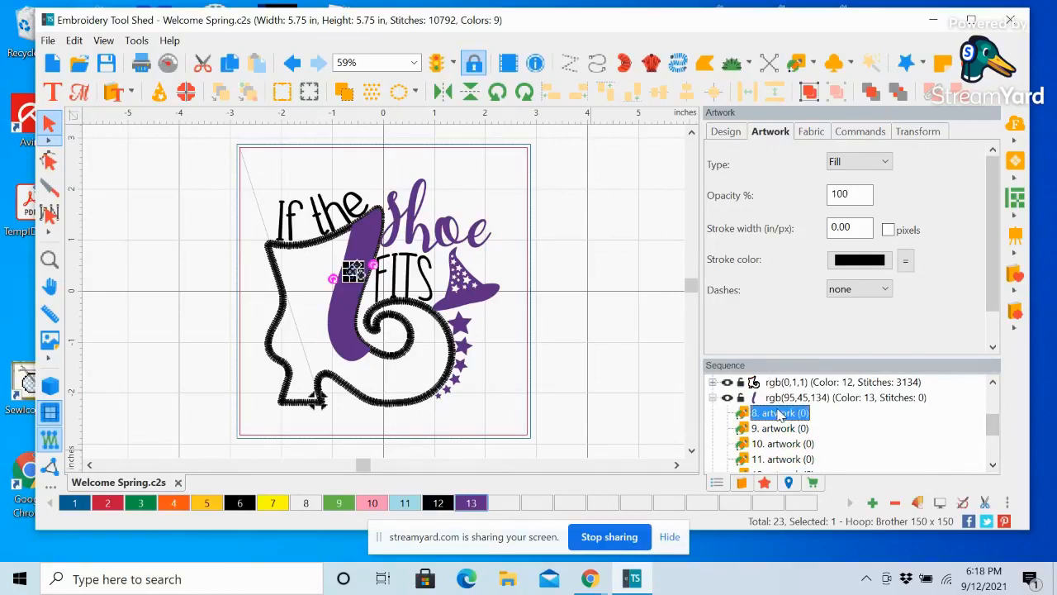
pyautogui.click(780, 428)
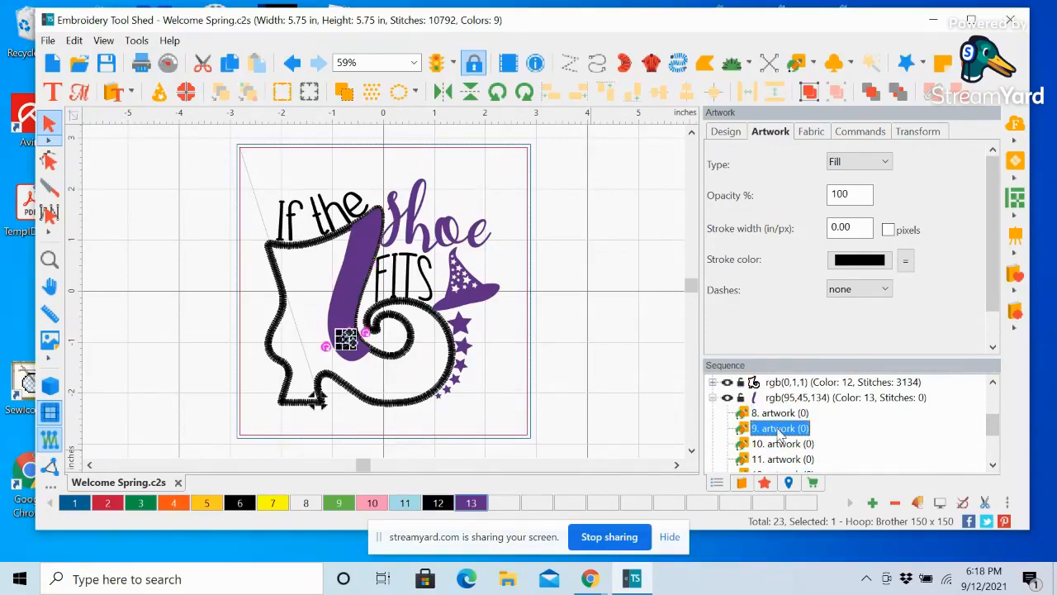
pyautogui.click(780, 444)
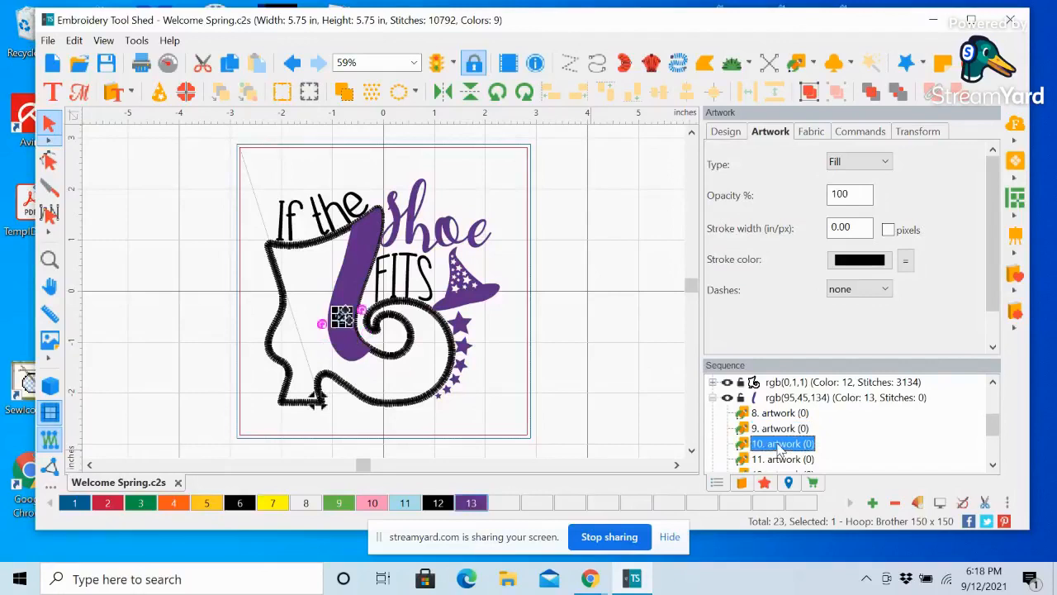
pyautogui.click(779, 459)
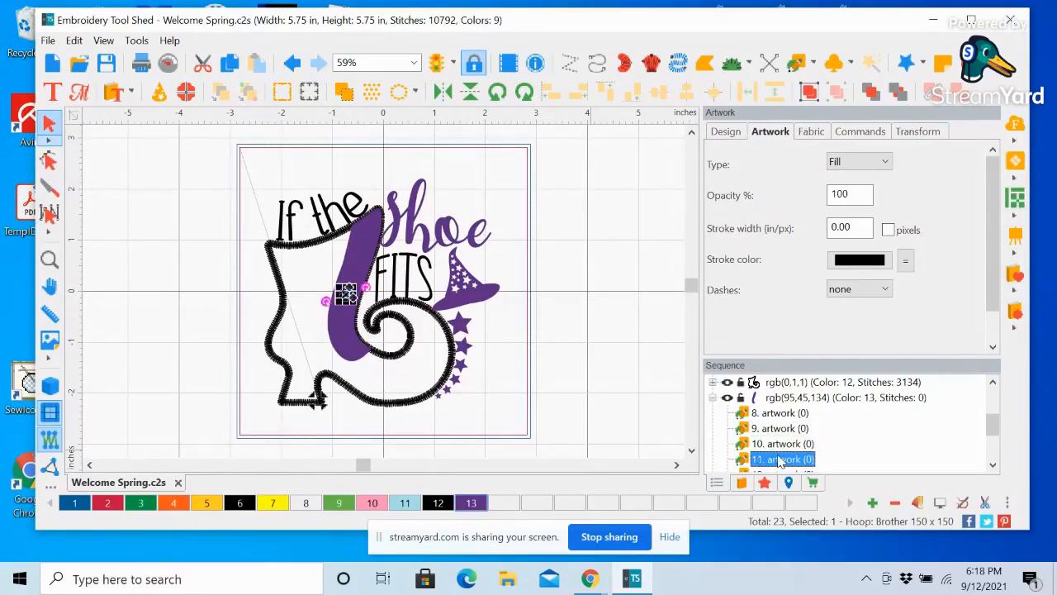
pyautogui.click(993, 468)
pyautogui.click(992, 467)
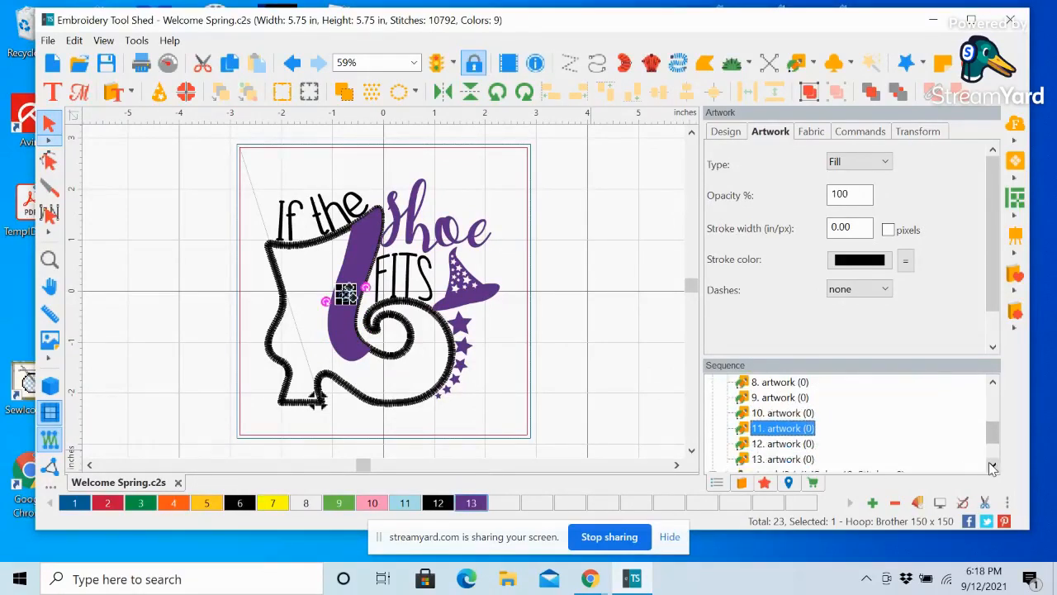
pyautogui.click(993, 468)
pyautogui.click(776, 429)
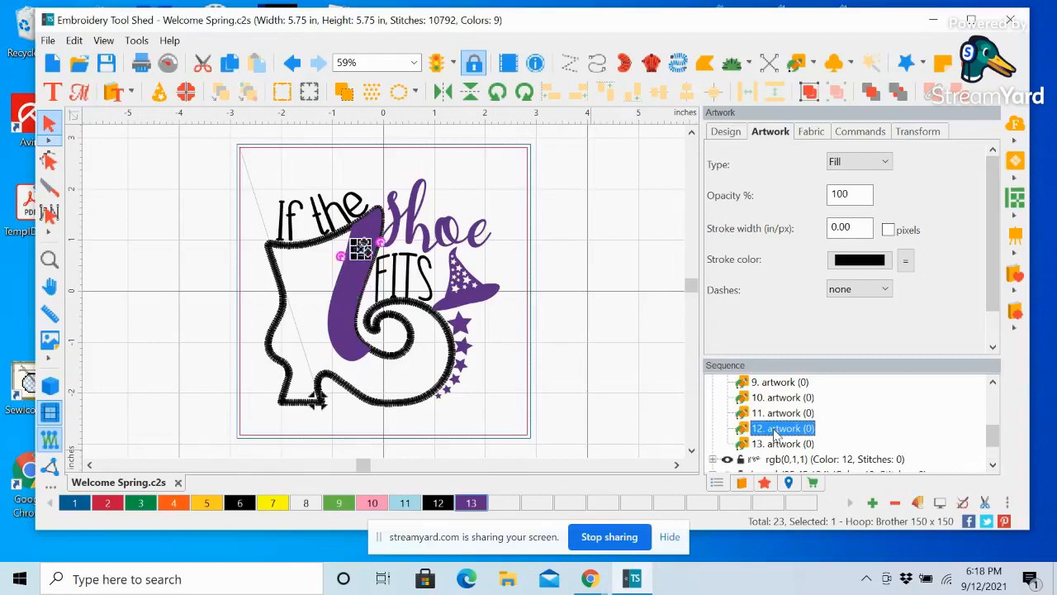
pyautogui.click(776, 444)
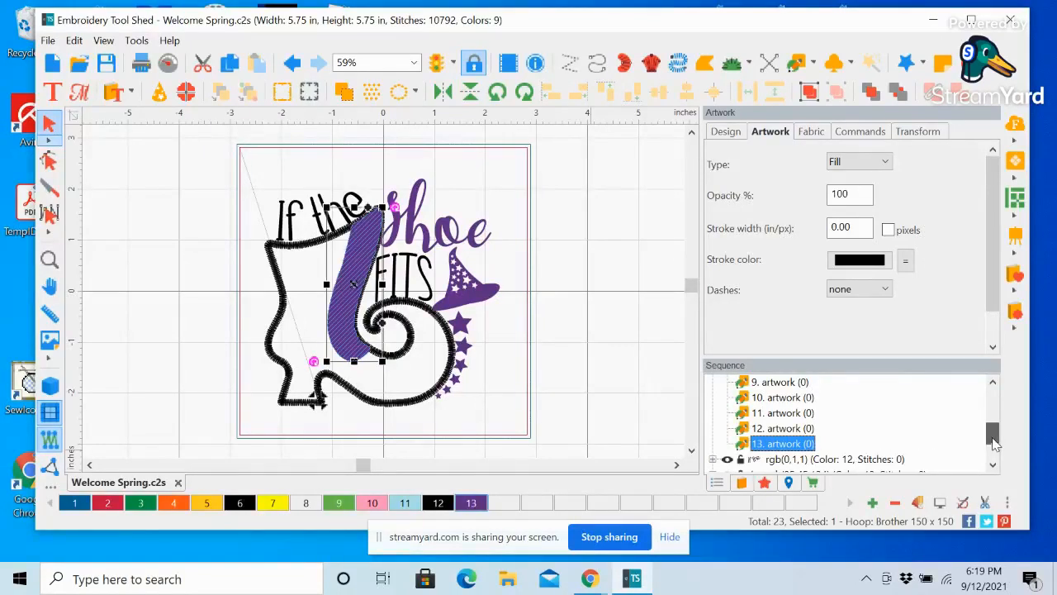
# Convert artwork 8 through 12, the five small circles on the lacing panel, to Complex Fill and recolor them black with color 6
pyautogui.scroll(1, 991, 441)
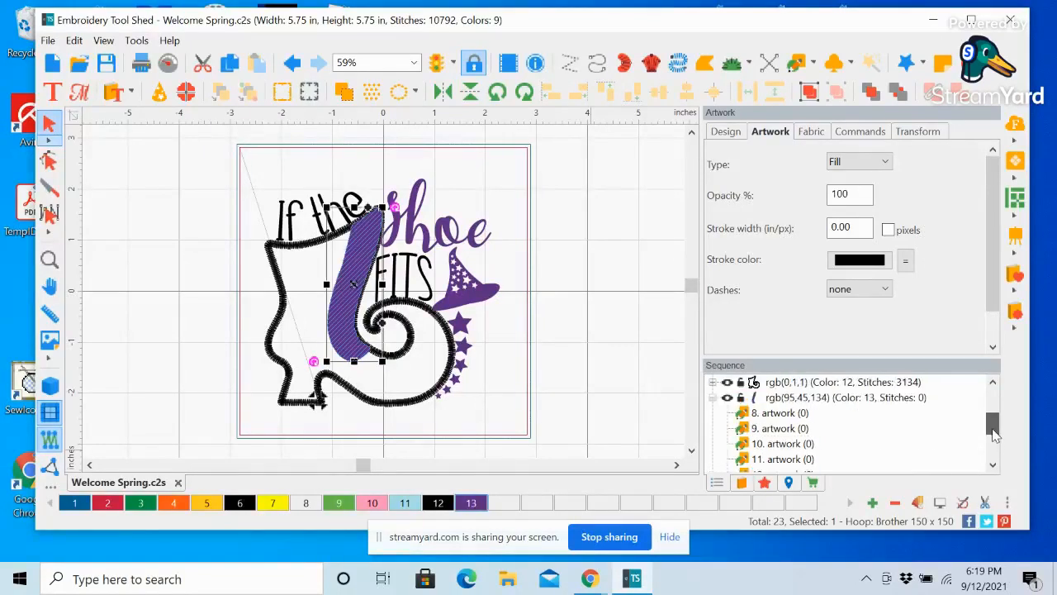
pyautogui.click(777, 413)
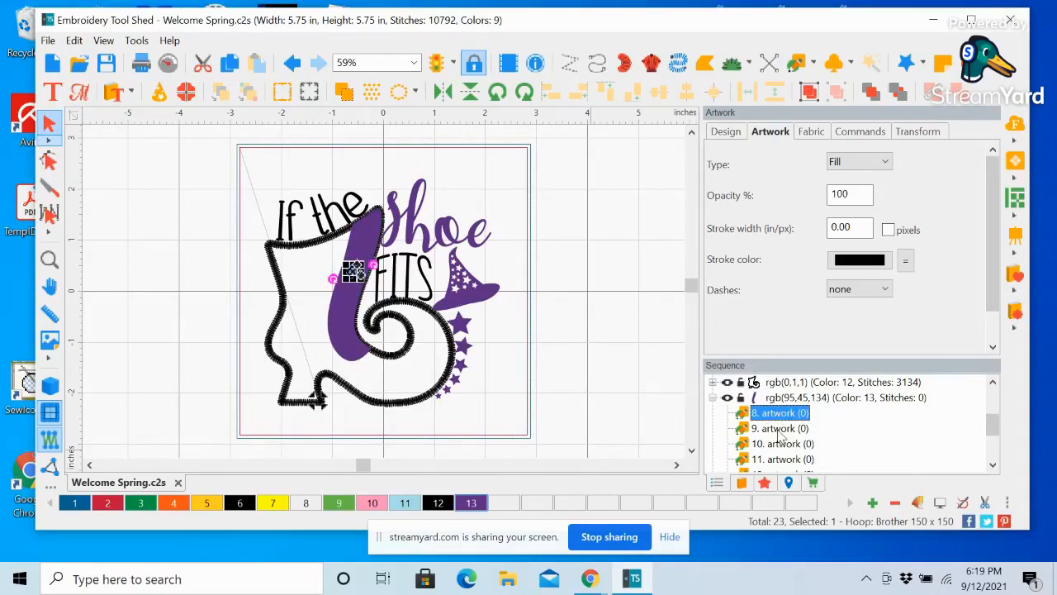
pyautogui.keyDown('shift'); pyautogui.click(779, 429); pyautogui.keyUp('shift')
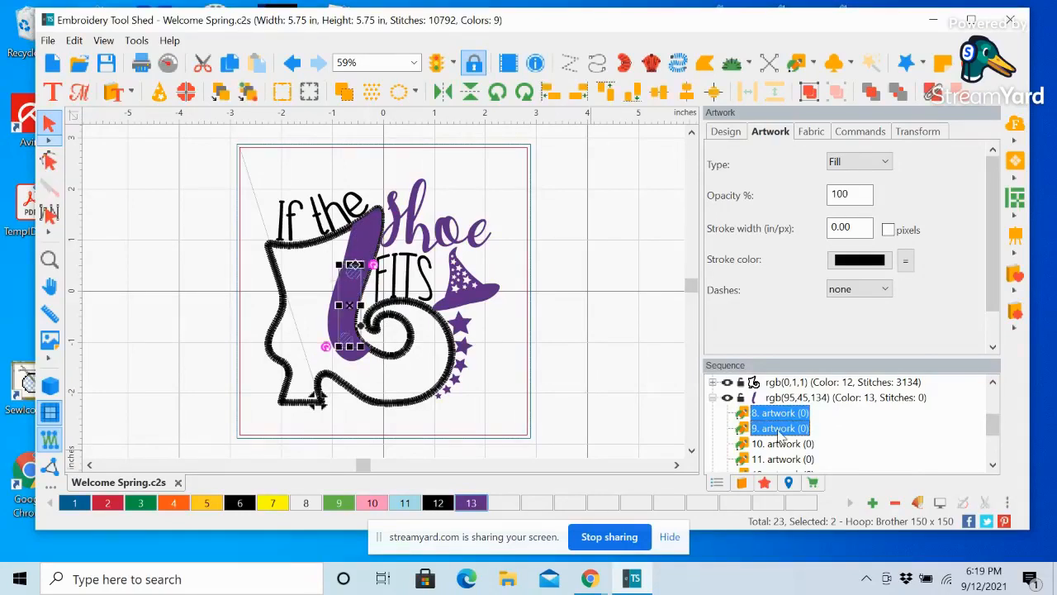
pyautogui.keyDown('shift'); pyautogui.click(779, 444); pyautogui.keyUp('shift')
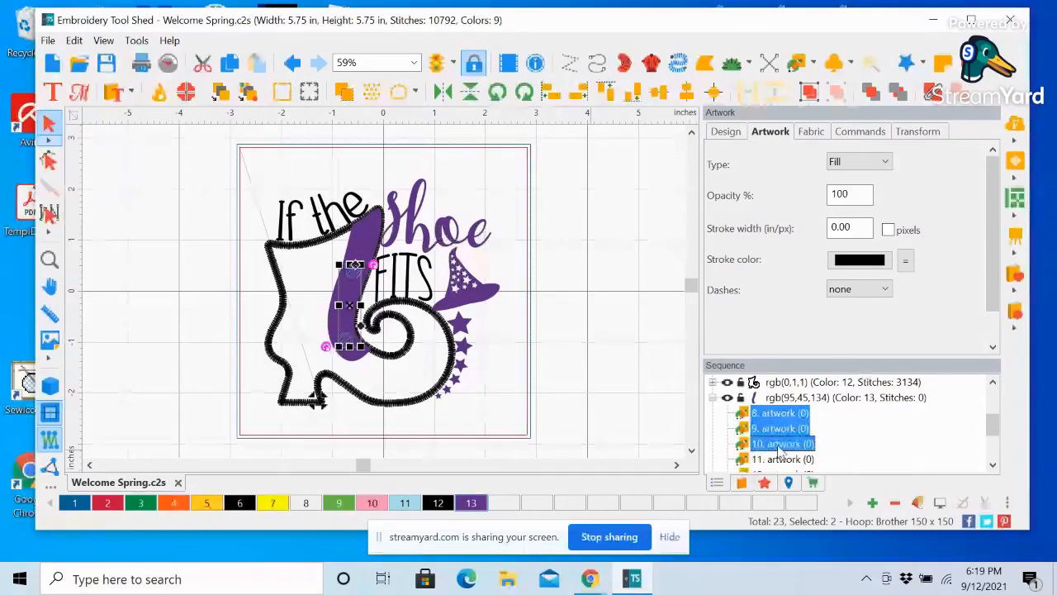
pyautogui.keyDown('shift'); pyautogui.click(779, 459); pyautogui.keyUp('shift')
pyautogui.scroll(-3, 774, 437)
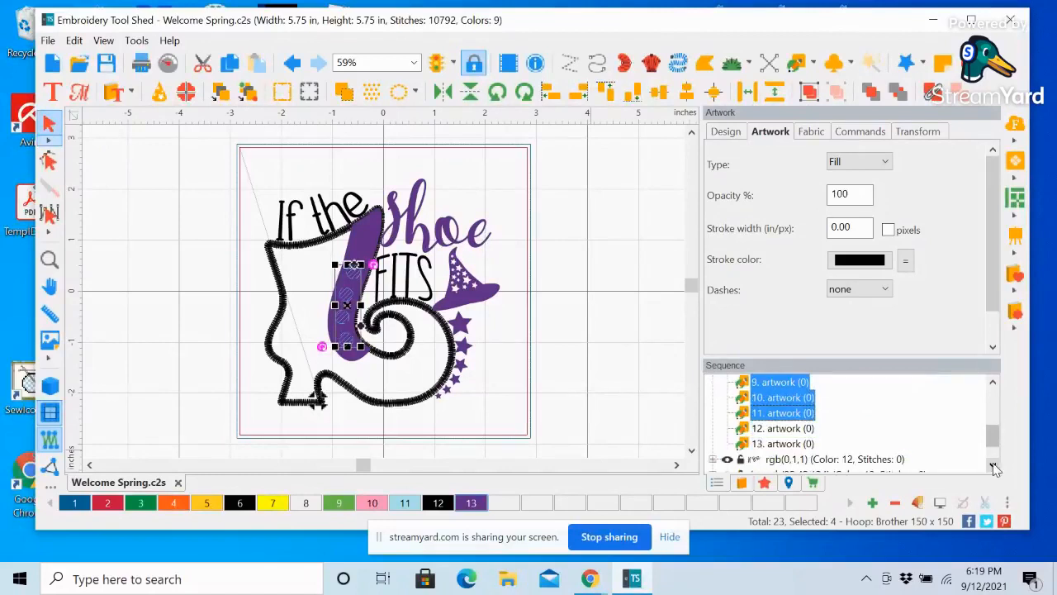
pyautogui.keyDown('shift'); pyautogui.click(783, 429); pyautogui.keyUp('shift')
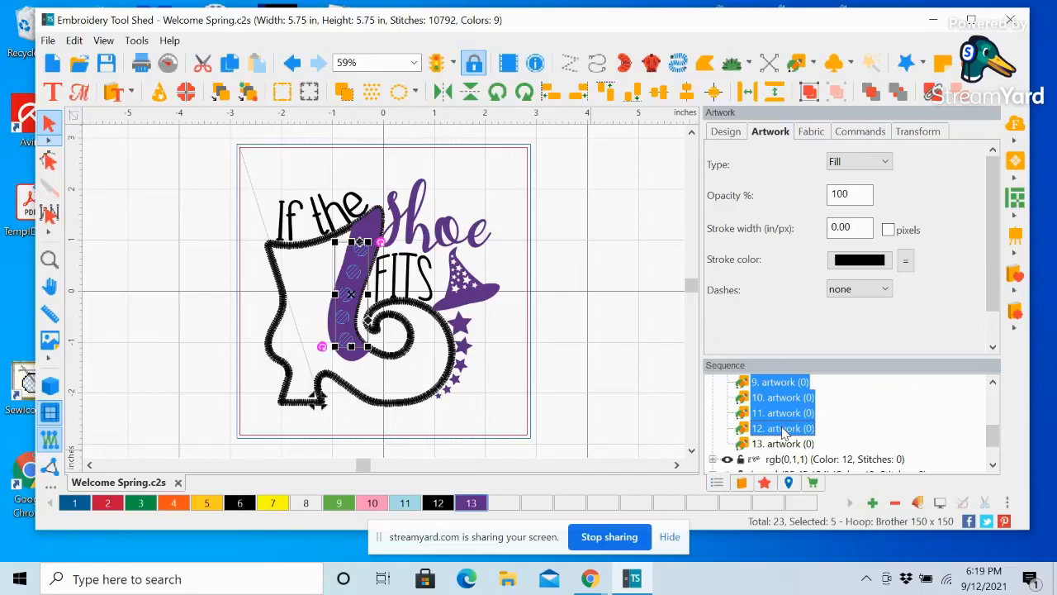
pyautogui.rightClick(350, 297)
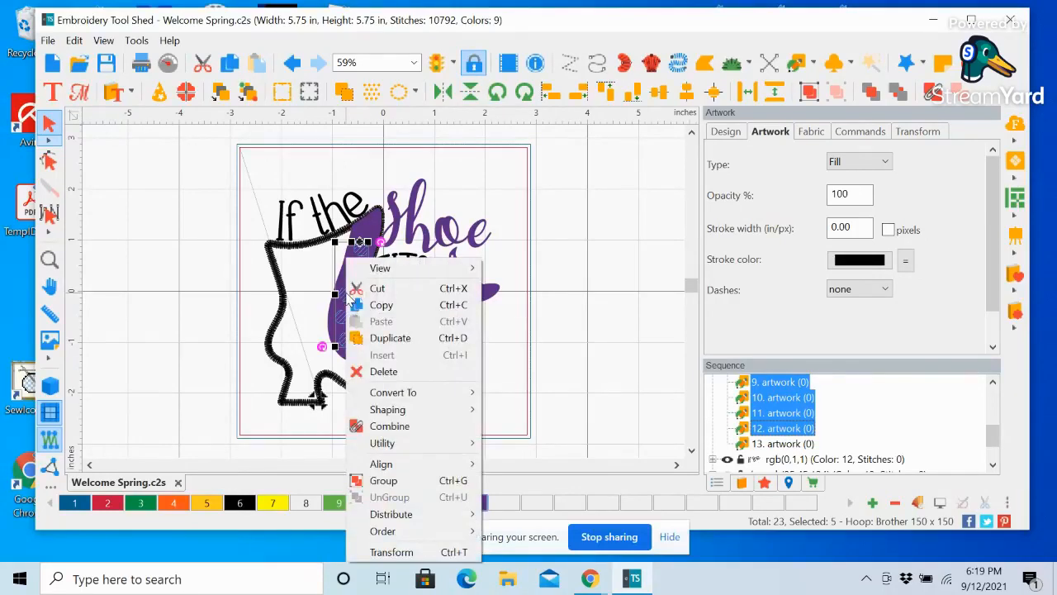
pyautogui.moveTo(373, 396)
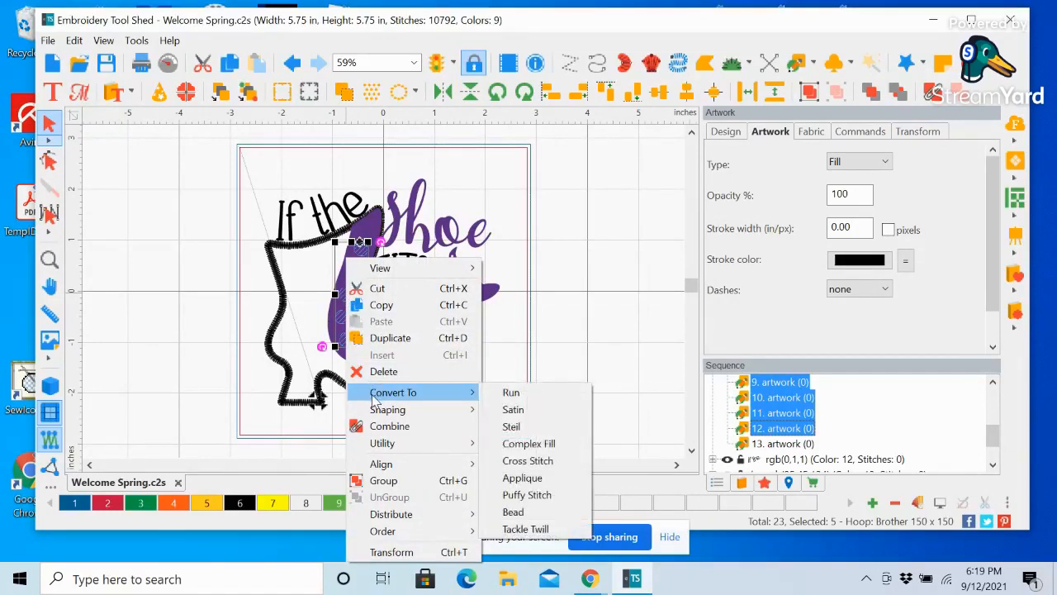
pyautogui.click(528, 443)
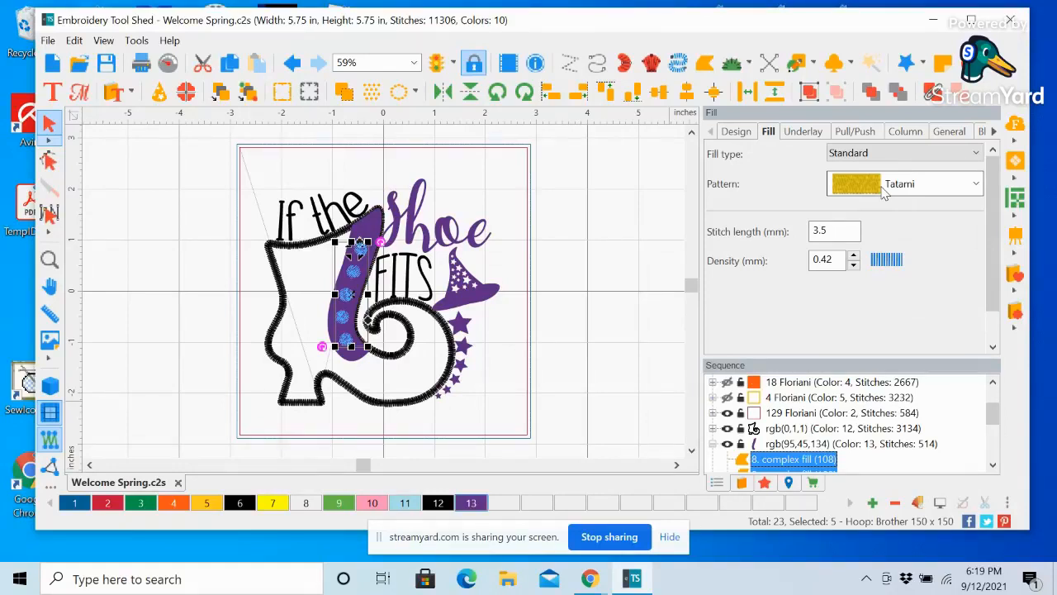
pyautogui.click(240, 505)
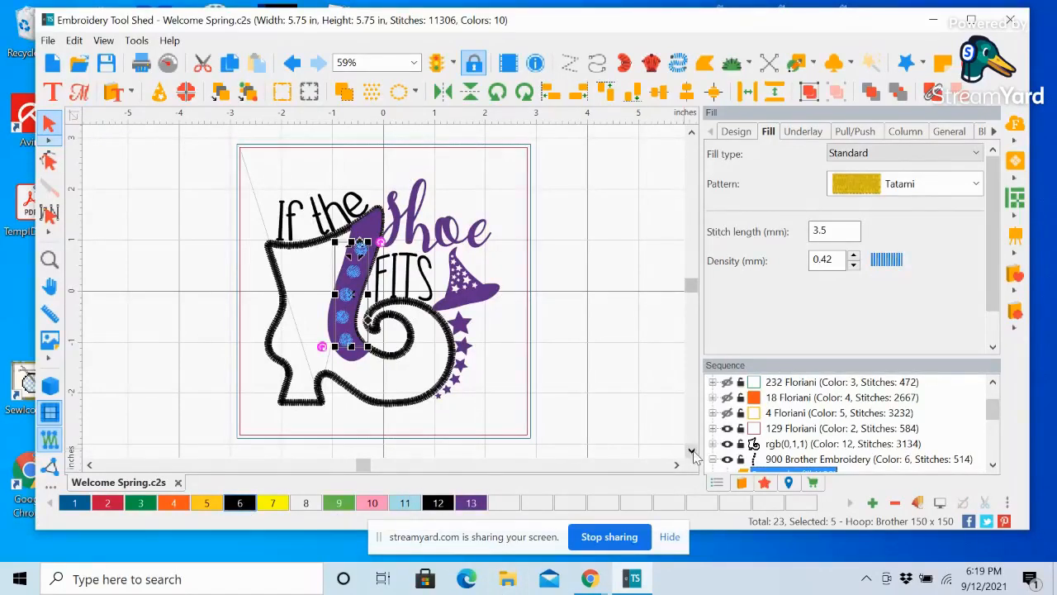
# Examine the recolored circle fills in the design and select their 900 Brother Embroidery group in the sequence
pyautogui.click(692, 450)
pyautogui.click(692, 450)
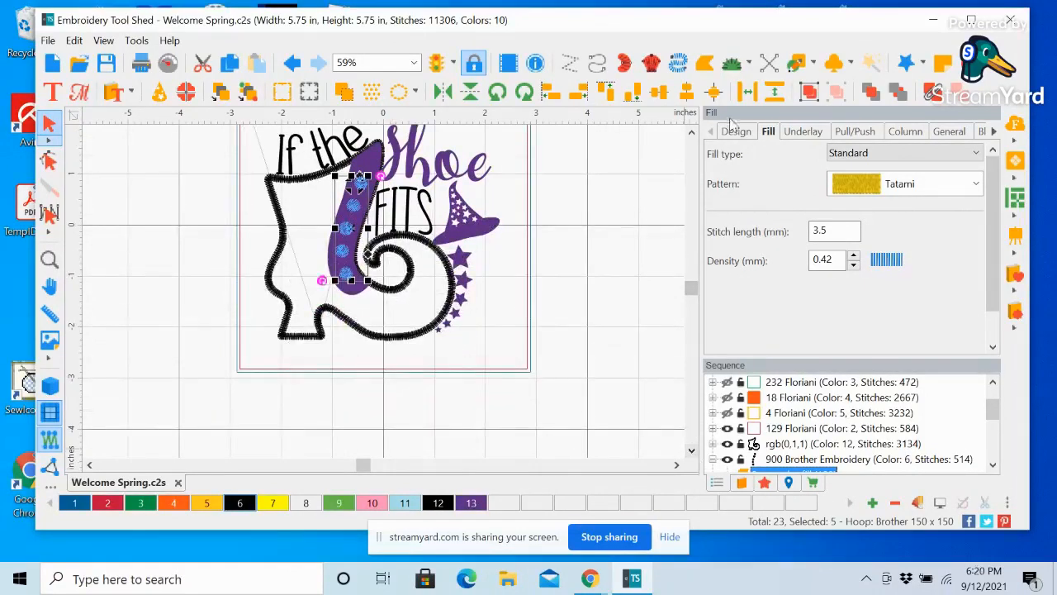
pyautogui.click(692, 134)
pyautogui.click(693, 136)
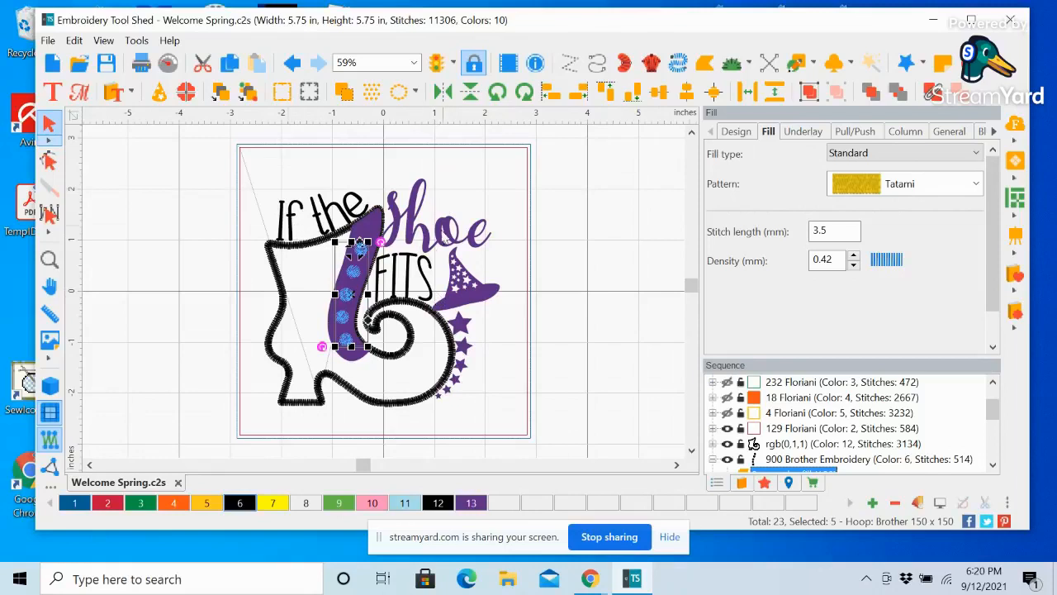
pyautogui.click(595, 338)
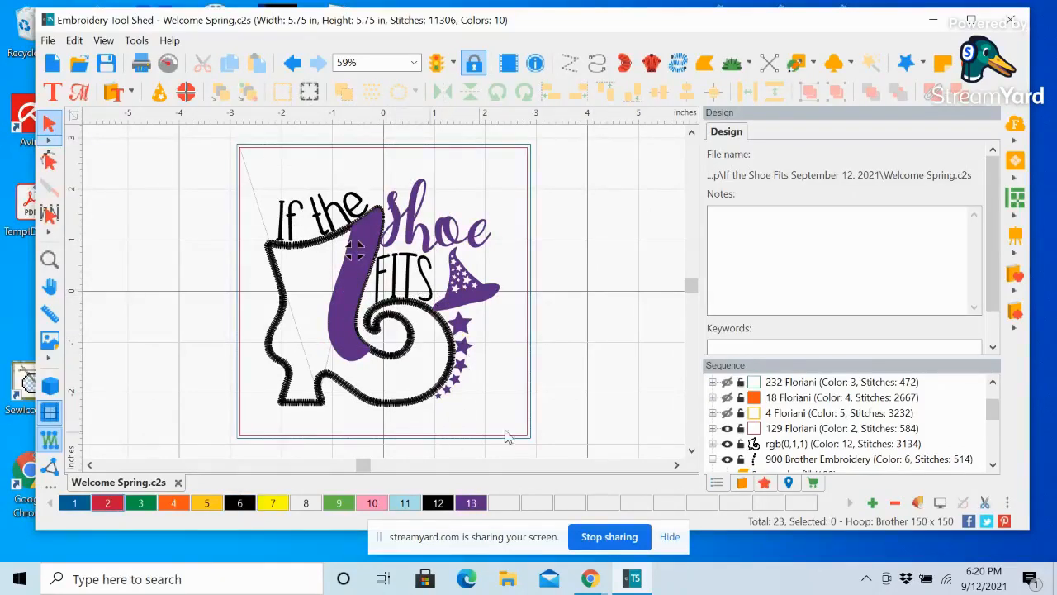
pyautogui.click(993, 465)
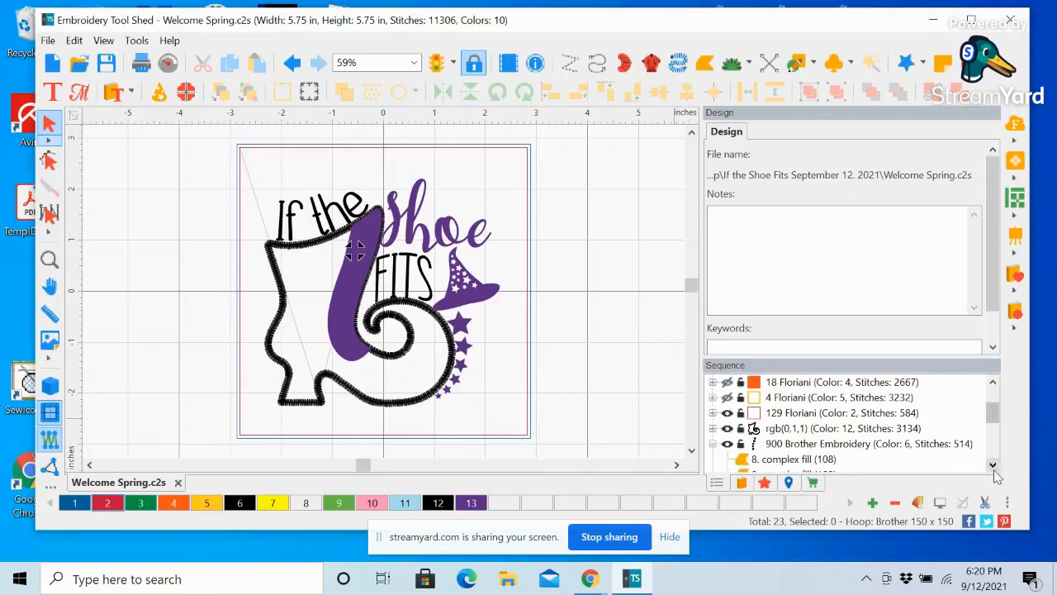
pyautogui.click(802, 446)
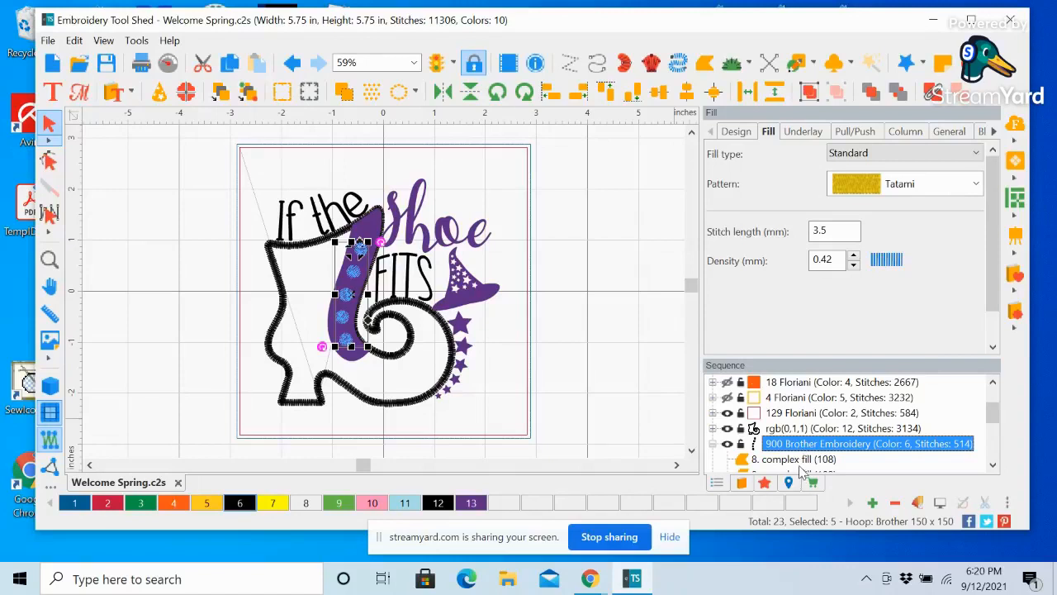
# Convert the remaining purple lacing panel artwork to a Run stitch
pyautogui.click(994, 466)
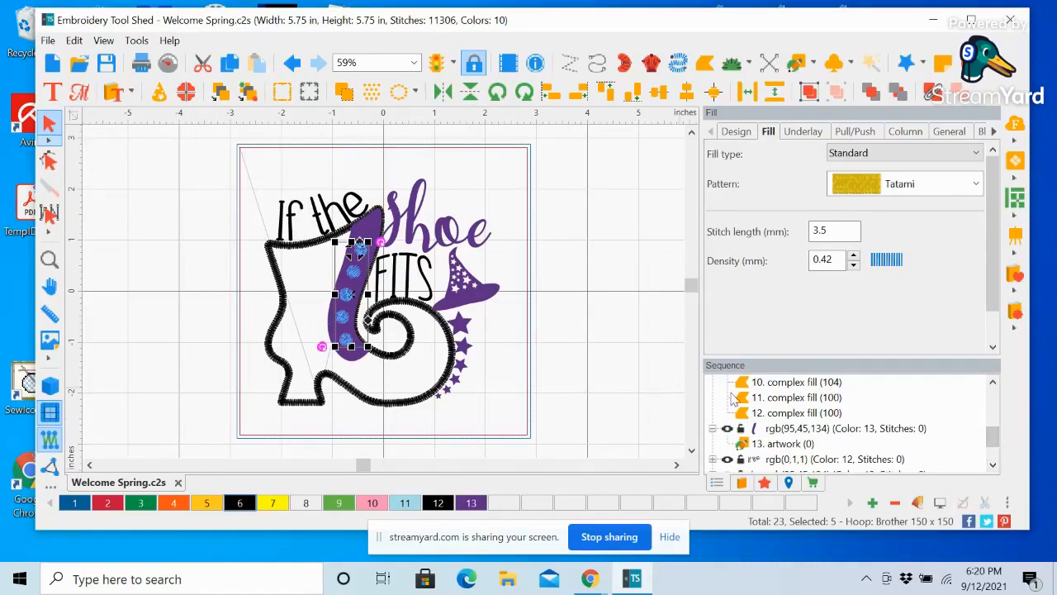
pyautogui.click(789, 430)
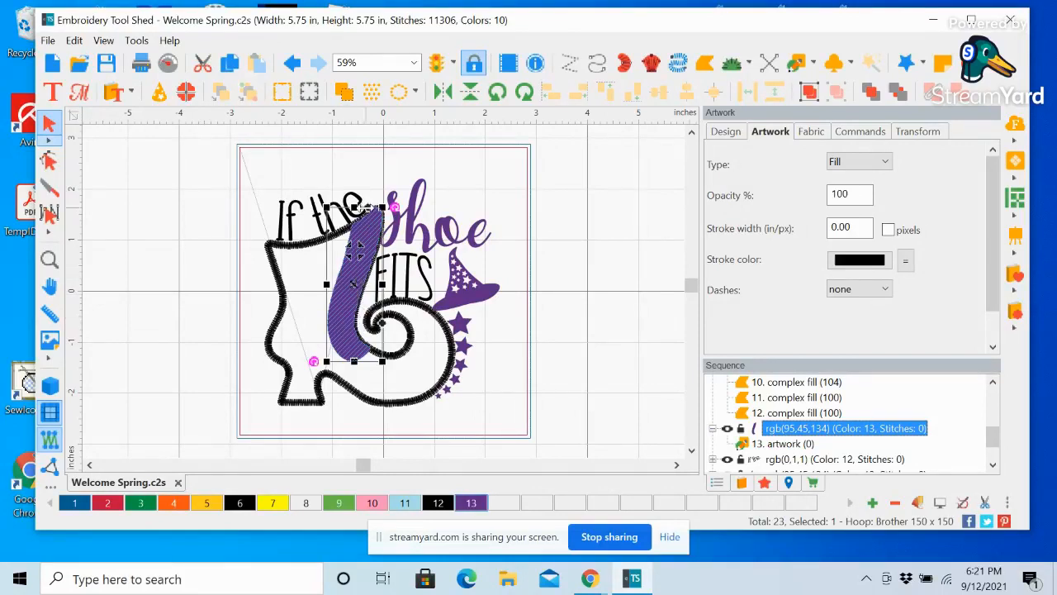
pyautogui.rightClick(345, 307)
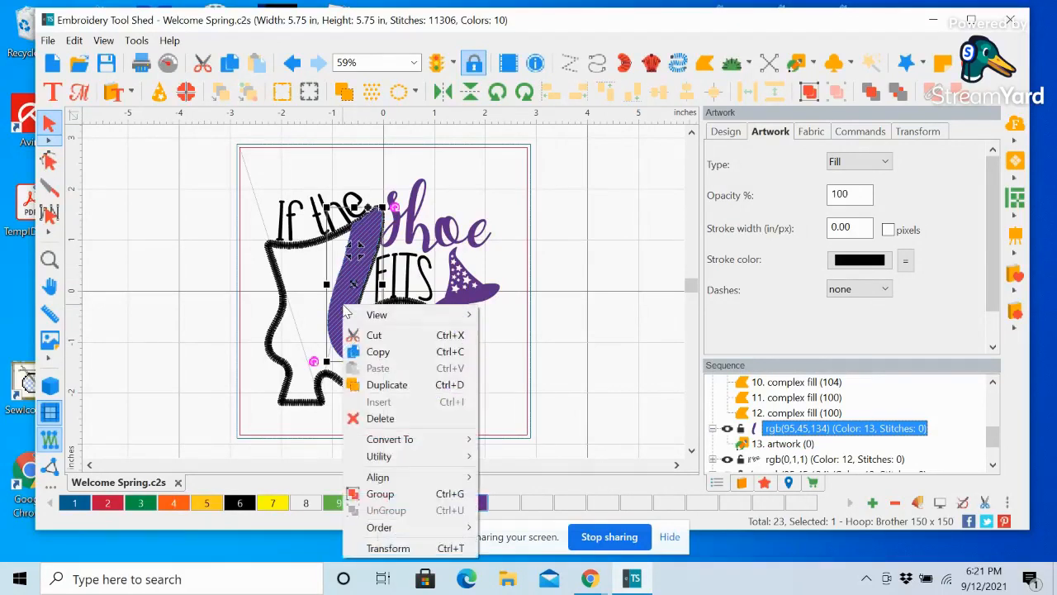
pyautogui.moveTo(386, 447)
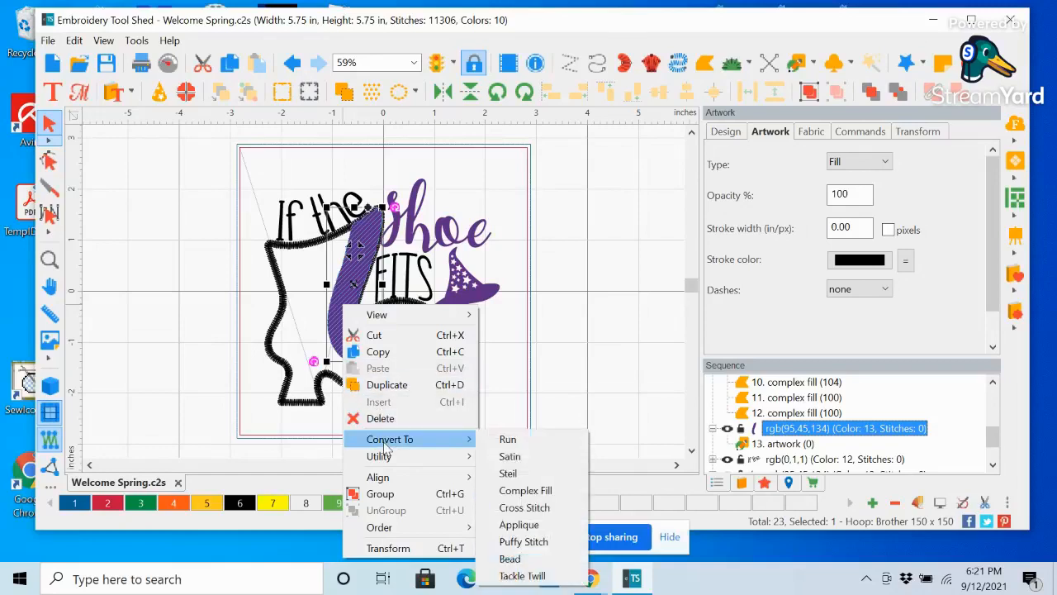
pyautogui.click(507, 438)
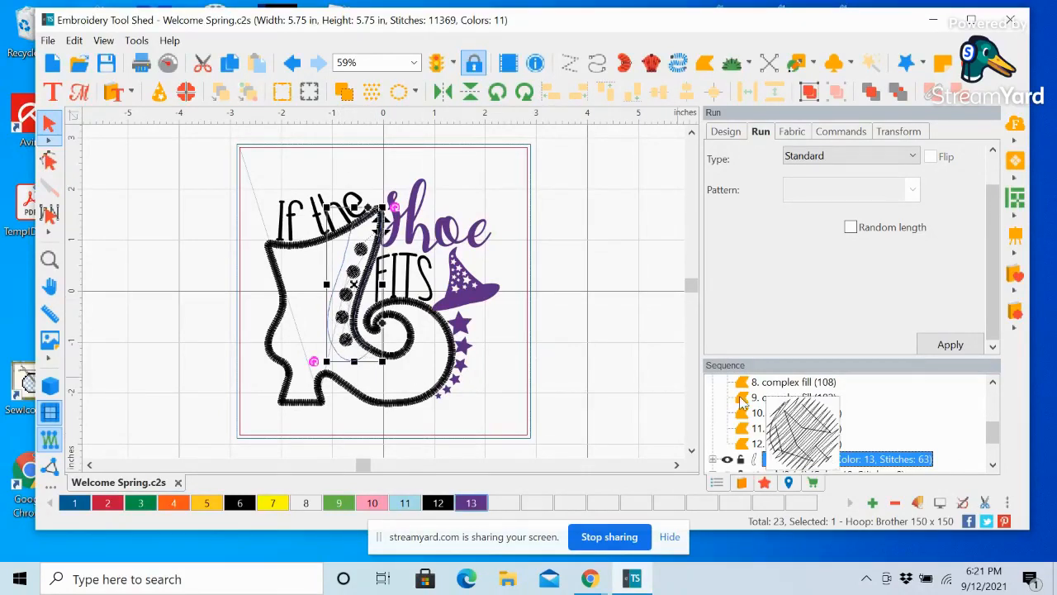
# Set the stitch length of the lacing panel's run to 2.5 mm and apply it
pyautogui.click(994, 466)
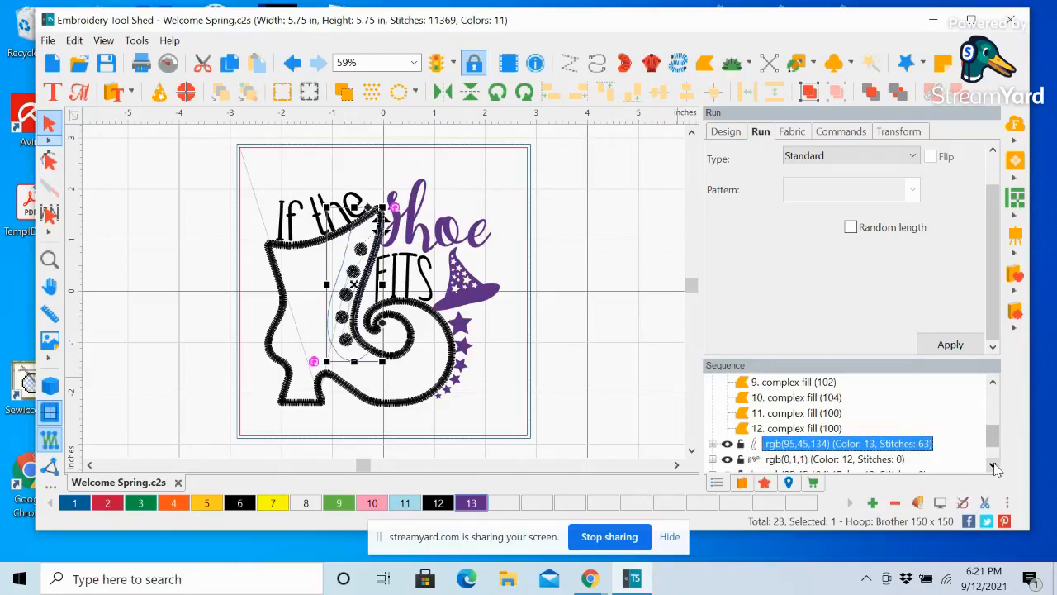
pyautogui.click(993, 465)
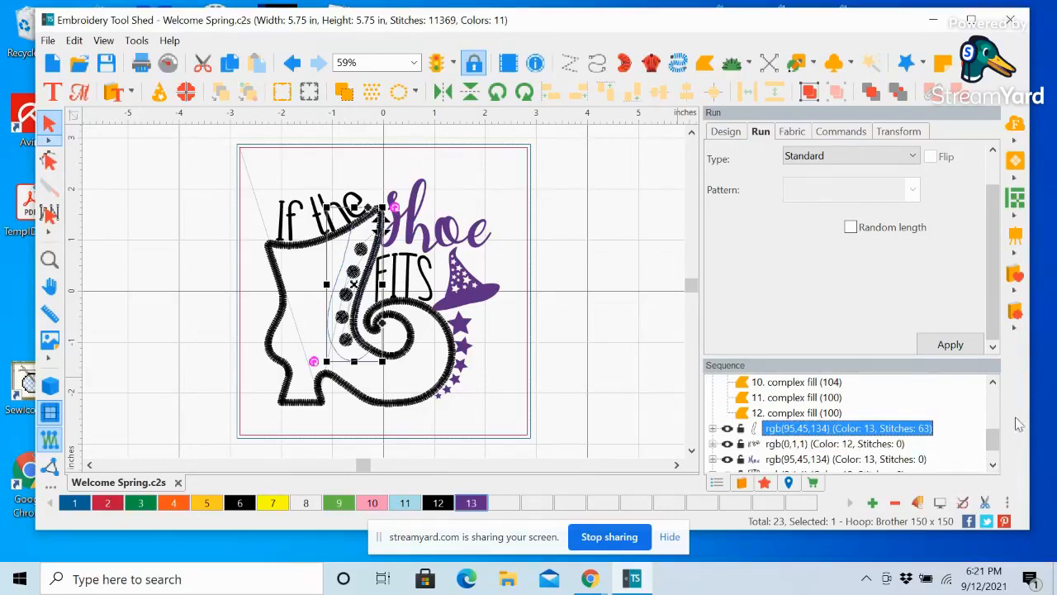
pyautogui.click(712, 428)
pyautogui.click(776, 445)
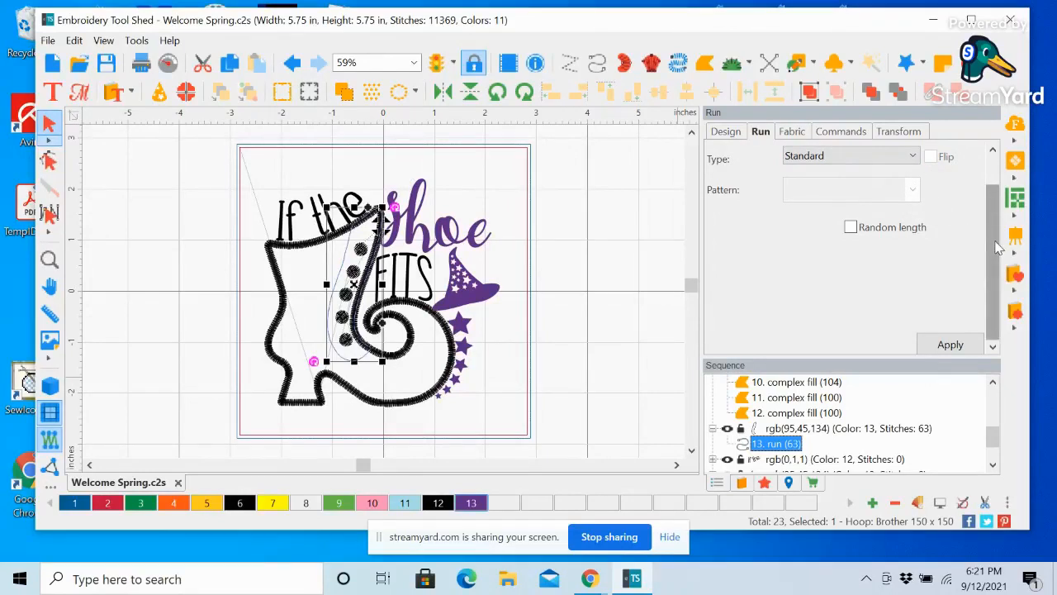
pyautogui.scroll(1, 997, 248)
pyautogui.moveTo(881, 162); pyautogui.dragTo(850, 161)
pyautogui.write('2.')
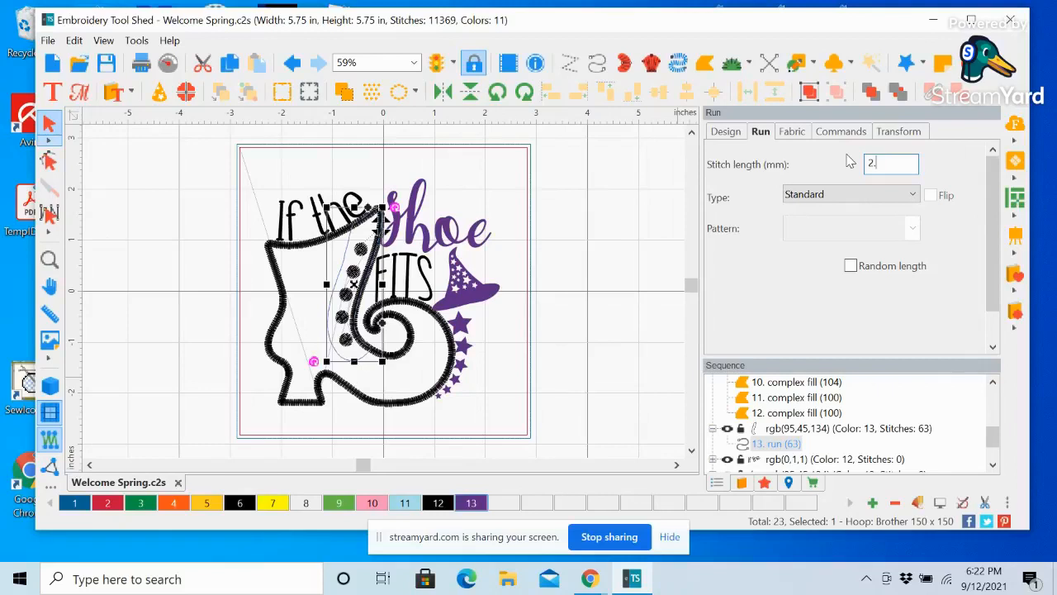
pyautogui.write('5')
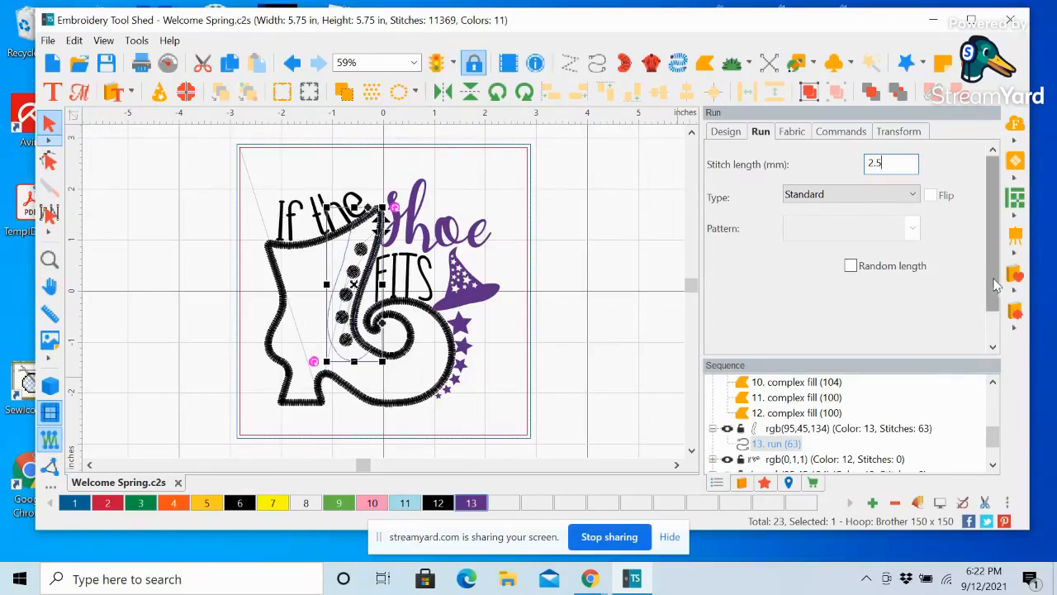
pyautogui.moveTo(993, 285); pyautogui.dragTo(992, 314)
pyautogui.click(947, 345)
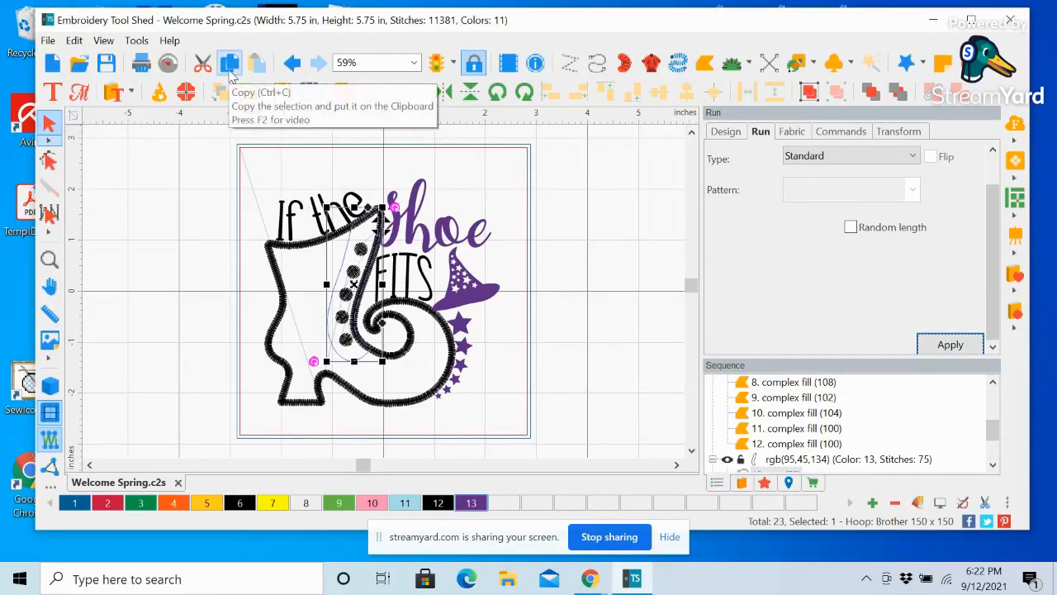
# Copy and paste the lacing panel's run, and apply the Two ply type to the pasted copy
pyautogui.click(230, 66)
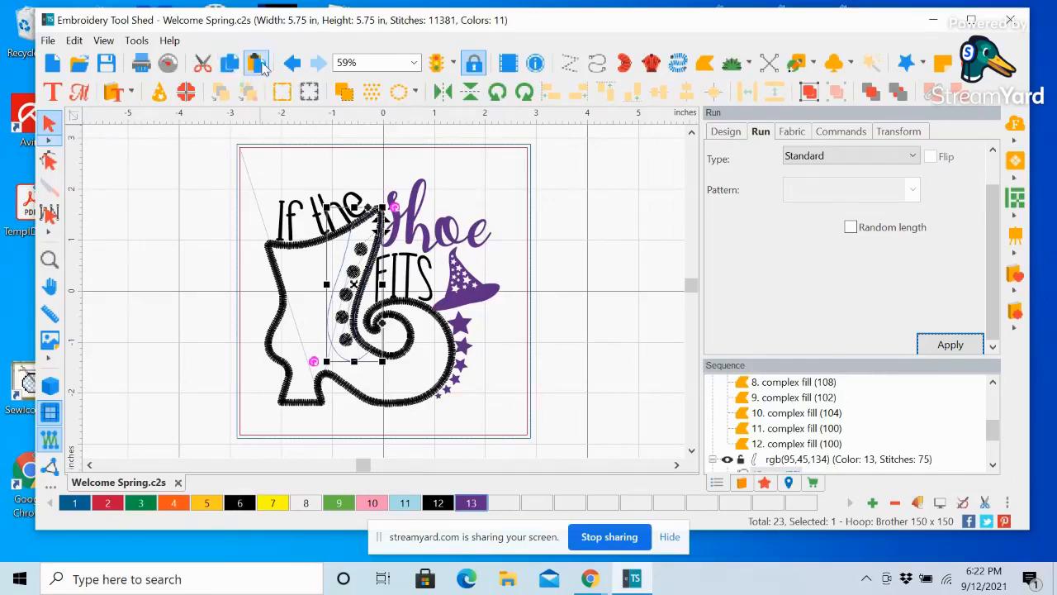
pyautogui.click(257, 63)
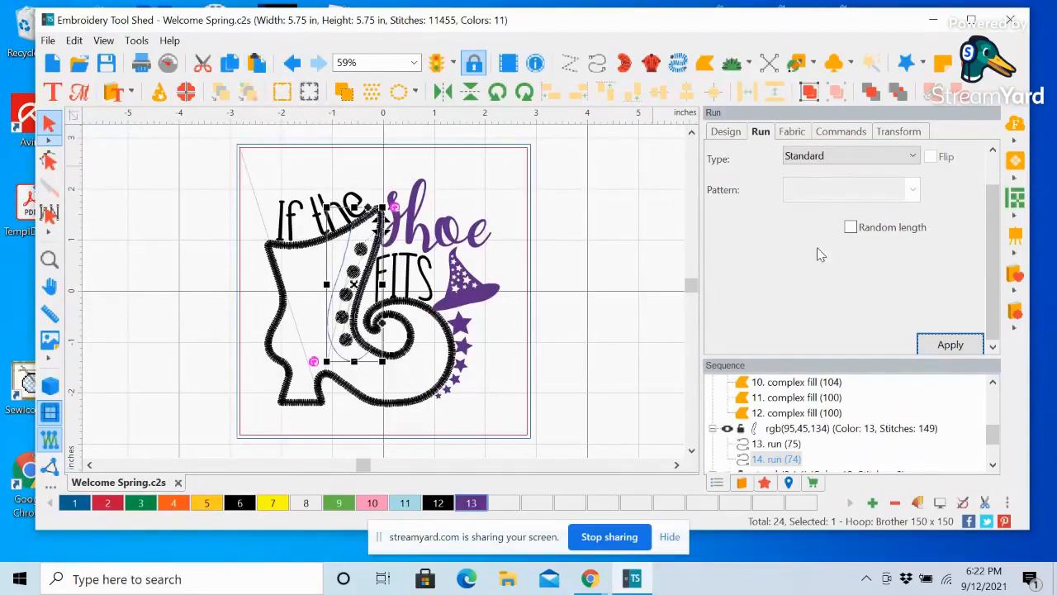
pyautogui.click(993, 465)
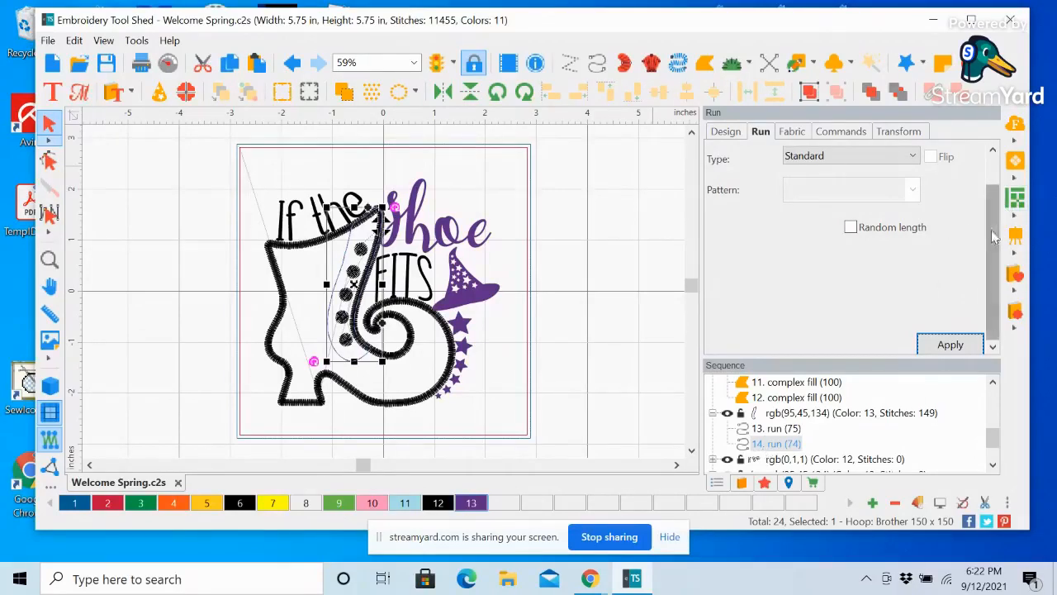
pyautogui.moveTo(990, 236); pyautogui.dragTo(978, 175)
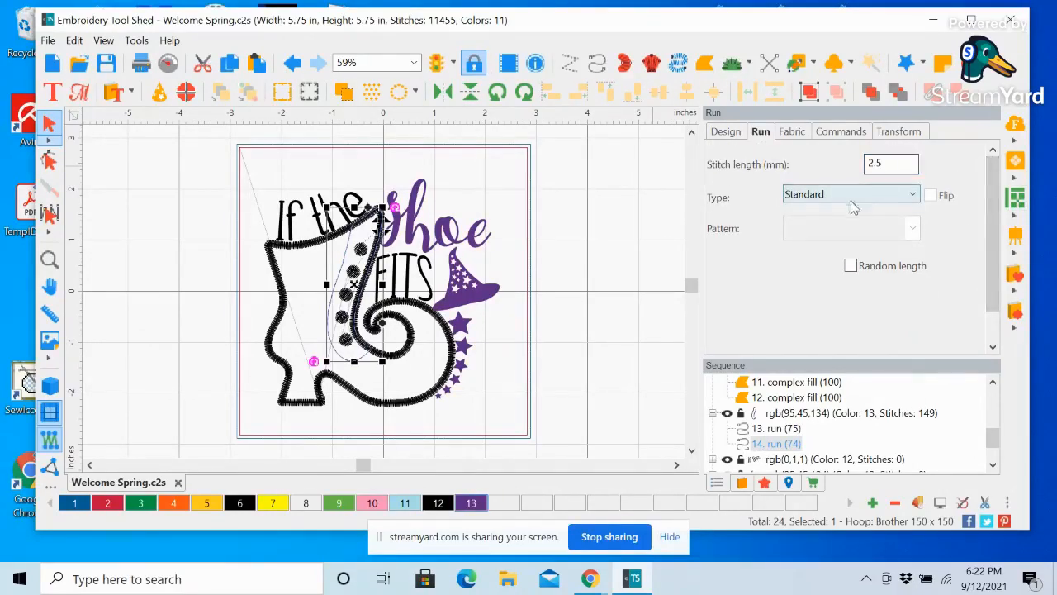
pyautogui.click(913, 197)
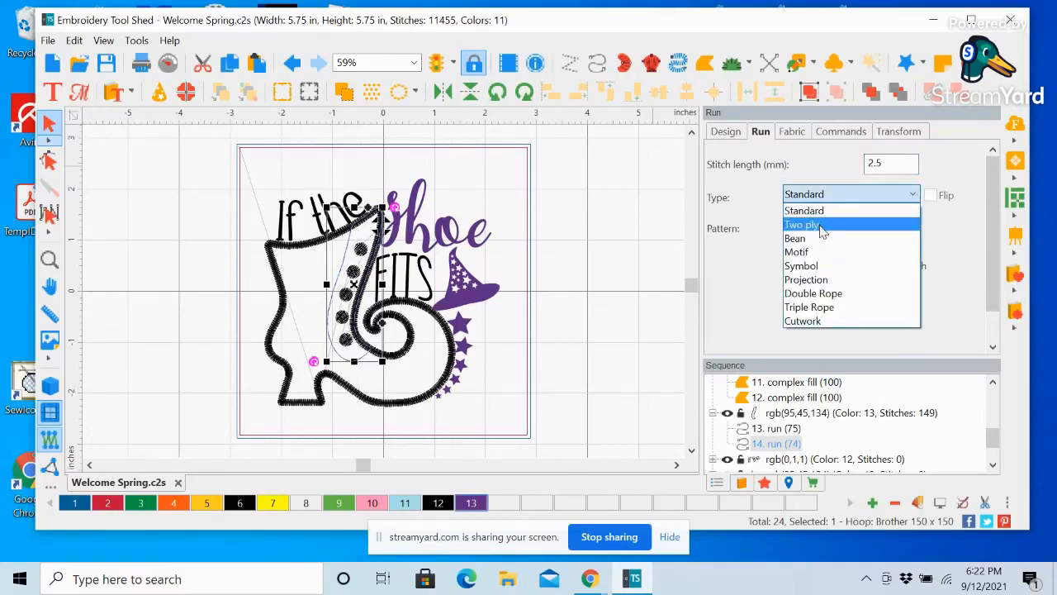
pyautogui.click(822, 227)
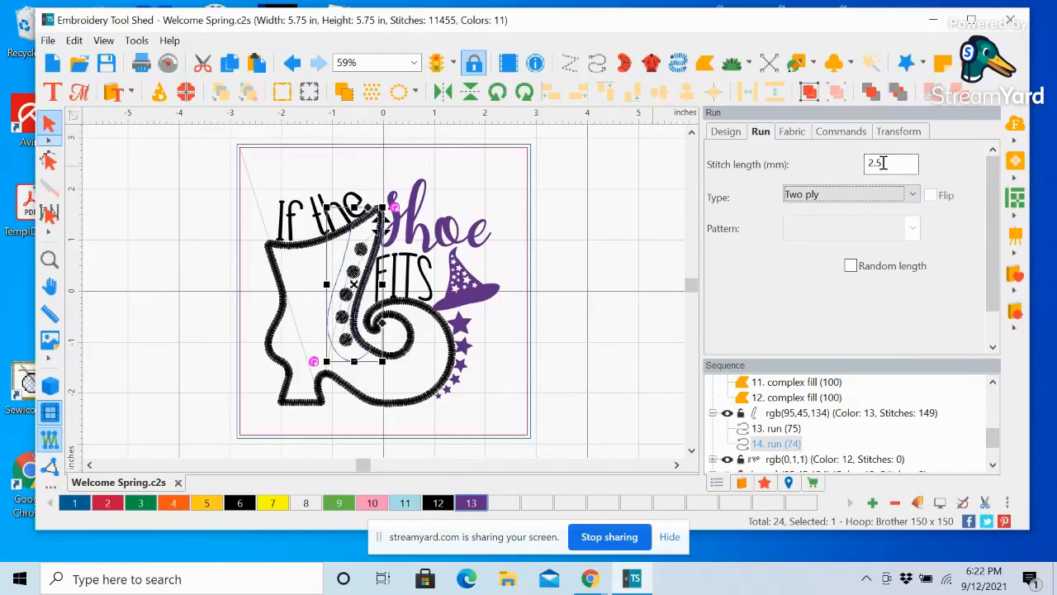
pyautogui.scroll(-1, 941, 248)
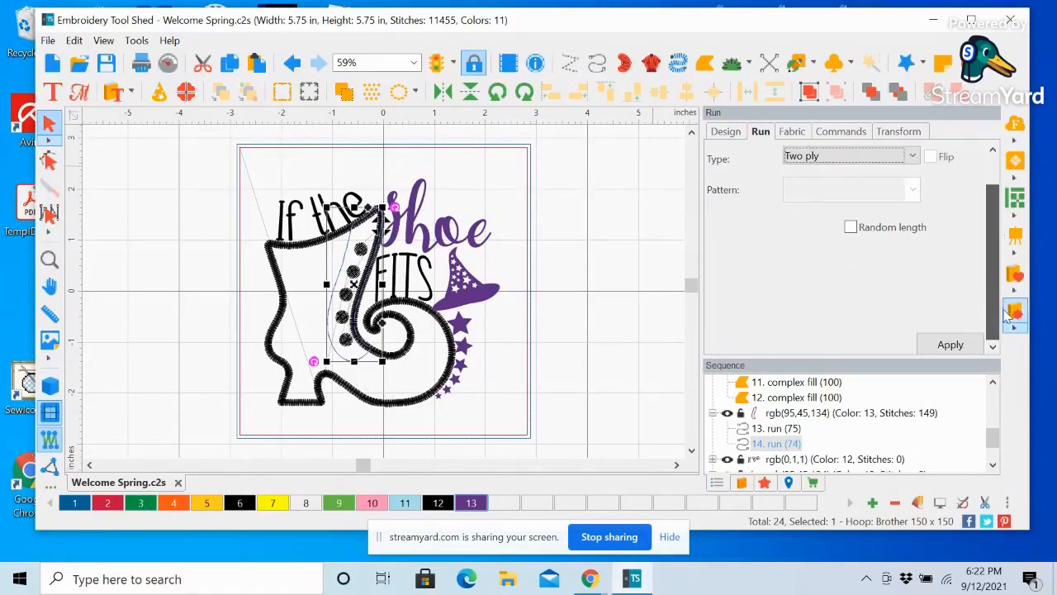
pyautogui.click(951, 347)
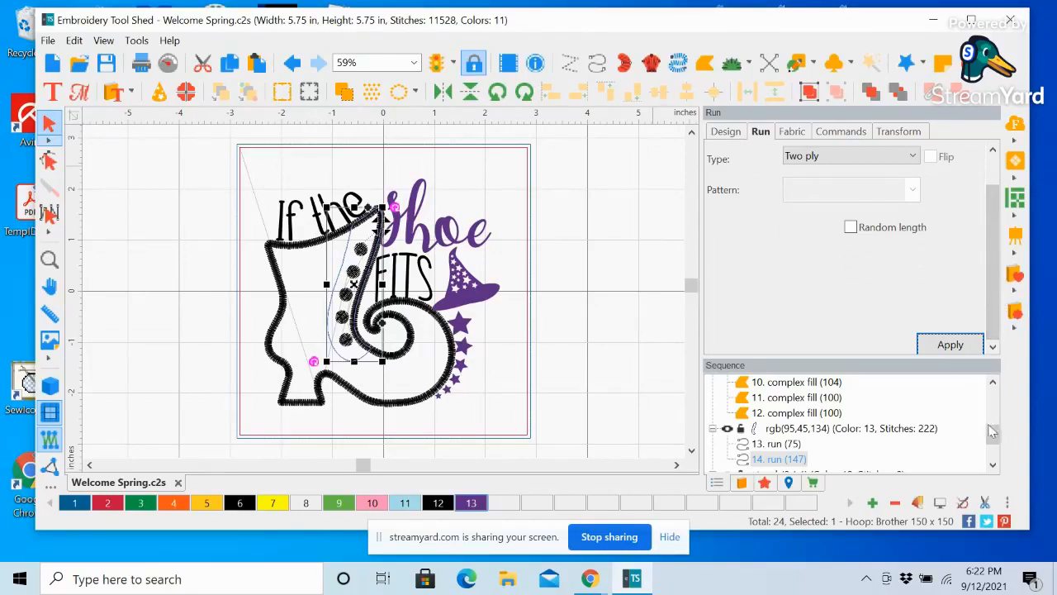
pyautogui.moveTo(992, 434); pyautogui.dragTo(994, 444)
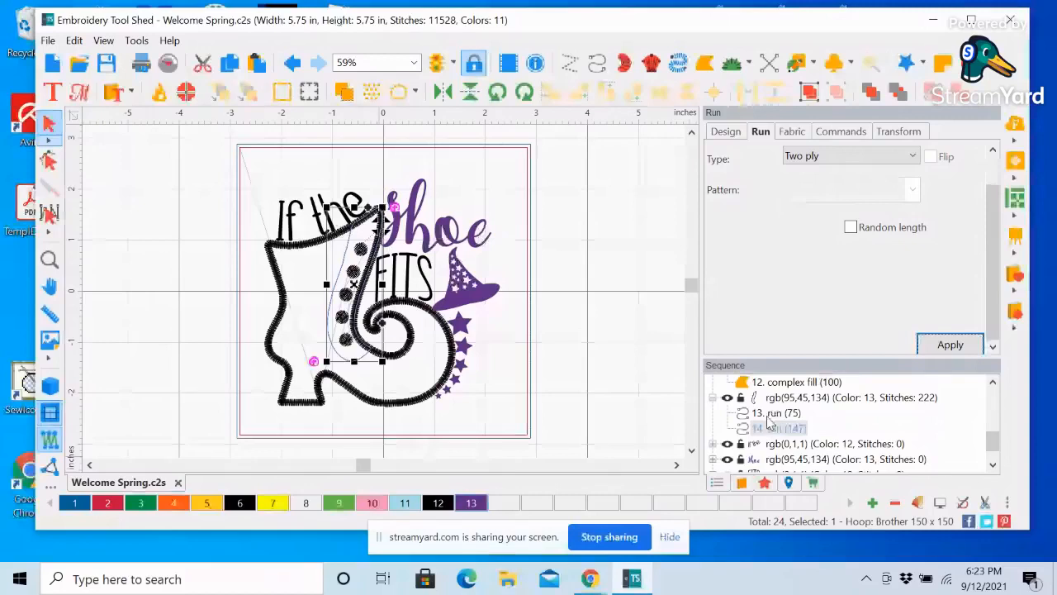
# Recolor the pasted Two ply run of the lacing panel to thread color 5
pyautogui.click(201, 502)
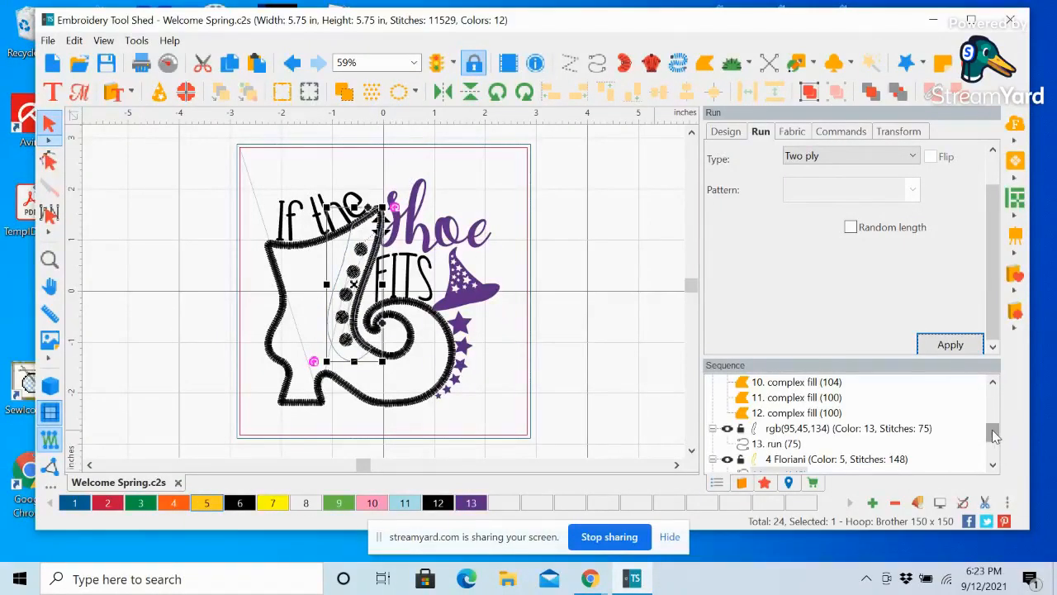
pyautogui.moveTo(995, 436); pyautogui.dragTo(995, 440)
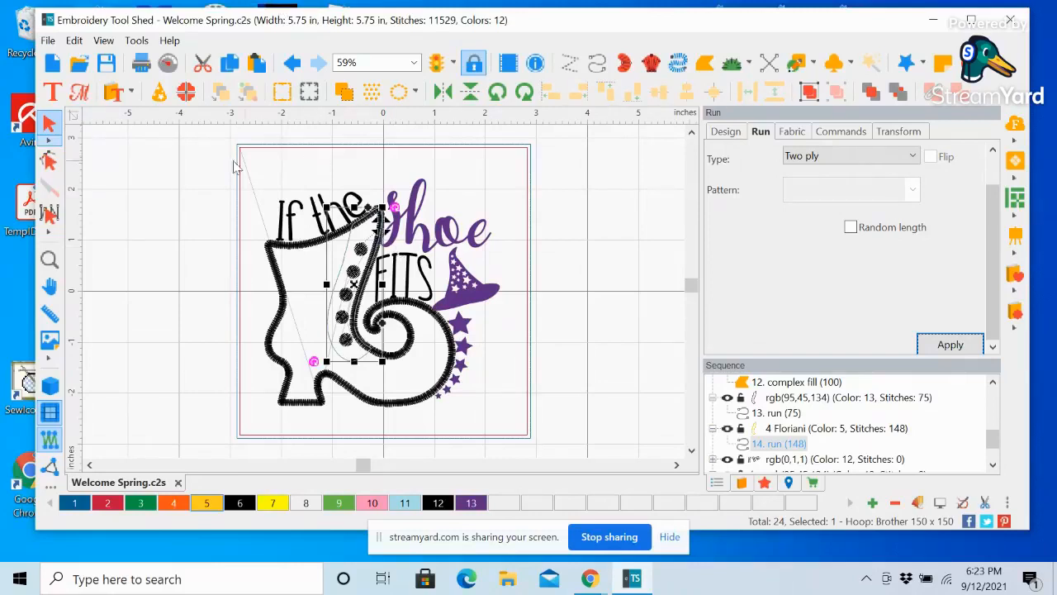
# Set up a Steil stitch for the lacing panel's edge with a width of 3.5 mm and an inset of 60%, and apply it
pyautogui.click(50, 259)
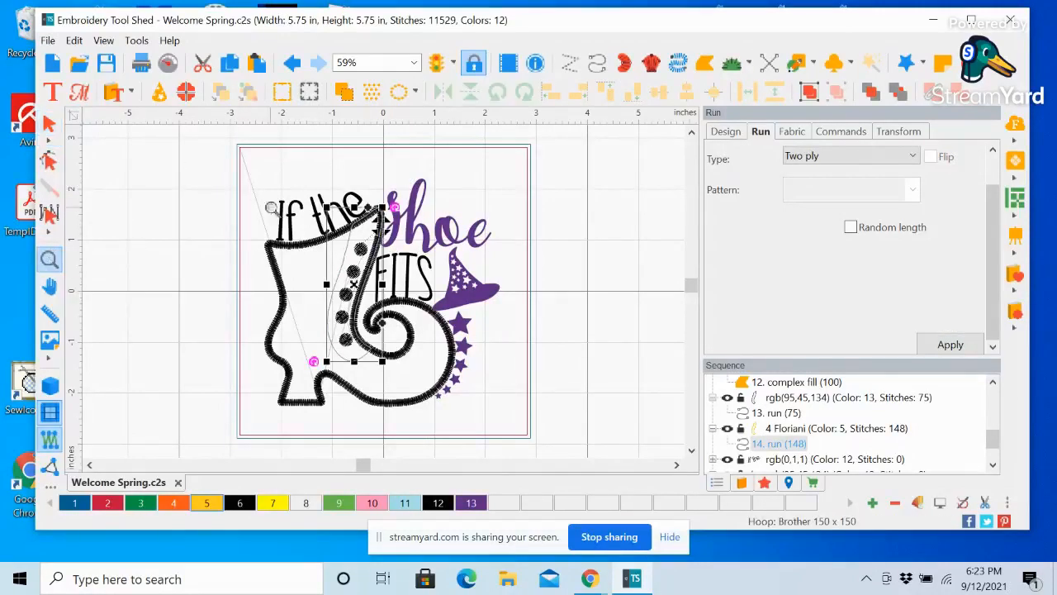
pyautogui.moveTo(317, 199); pyautogui.dragTo(428, 397)
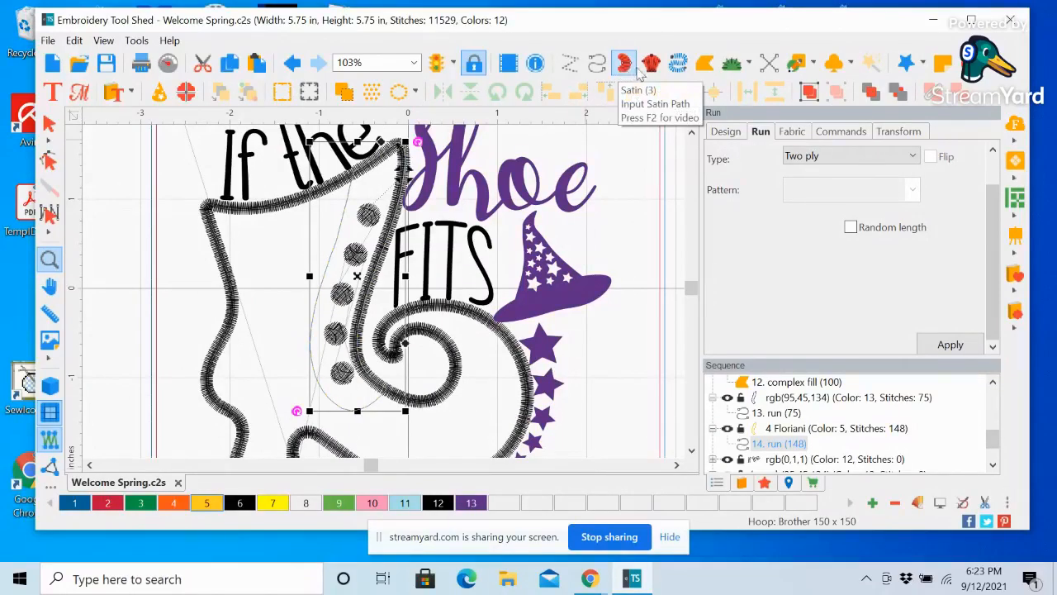
pyautogui.click(678, 66)
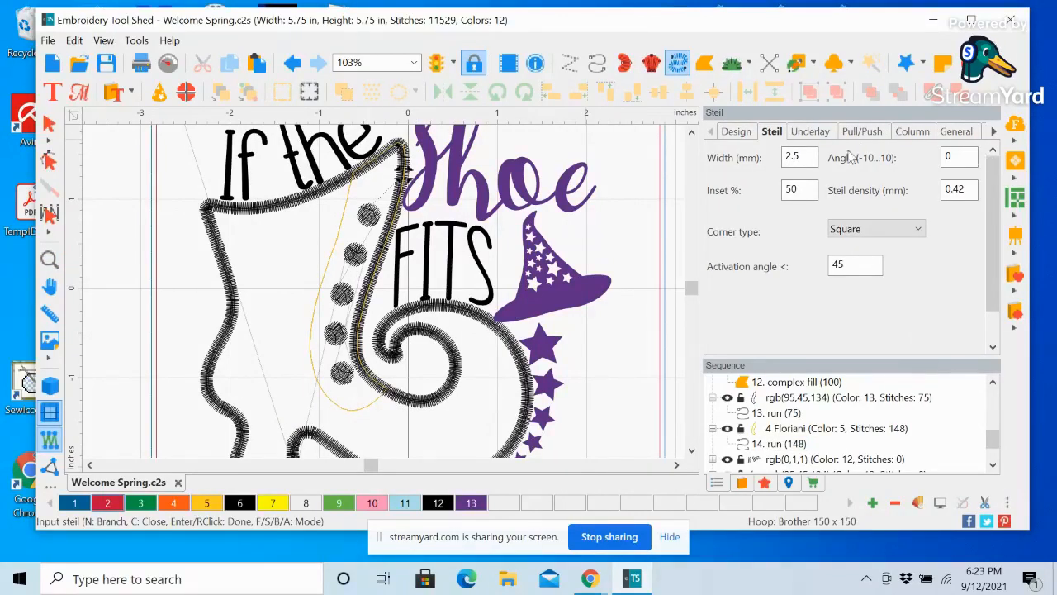
pyautogui.doubleClick(800, 157)
pyautogui.write('3.5')
pyautogui.doubleClick(798, 189)
pyautogui.write('60')
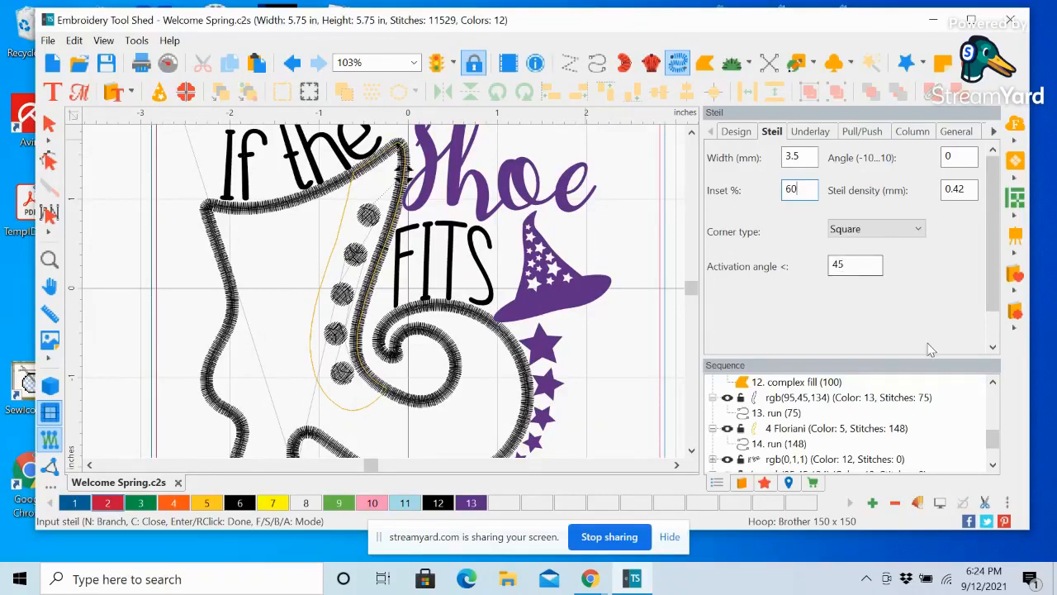
pyautogui.scroll(-2, 993, 289)
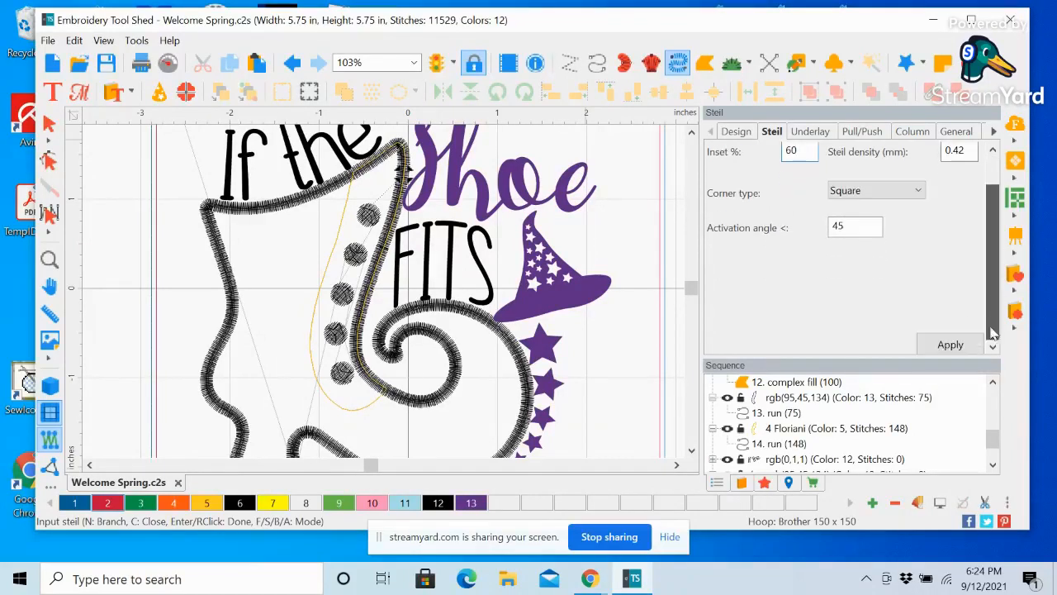
pyautogui.click(940, 343)
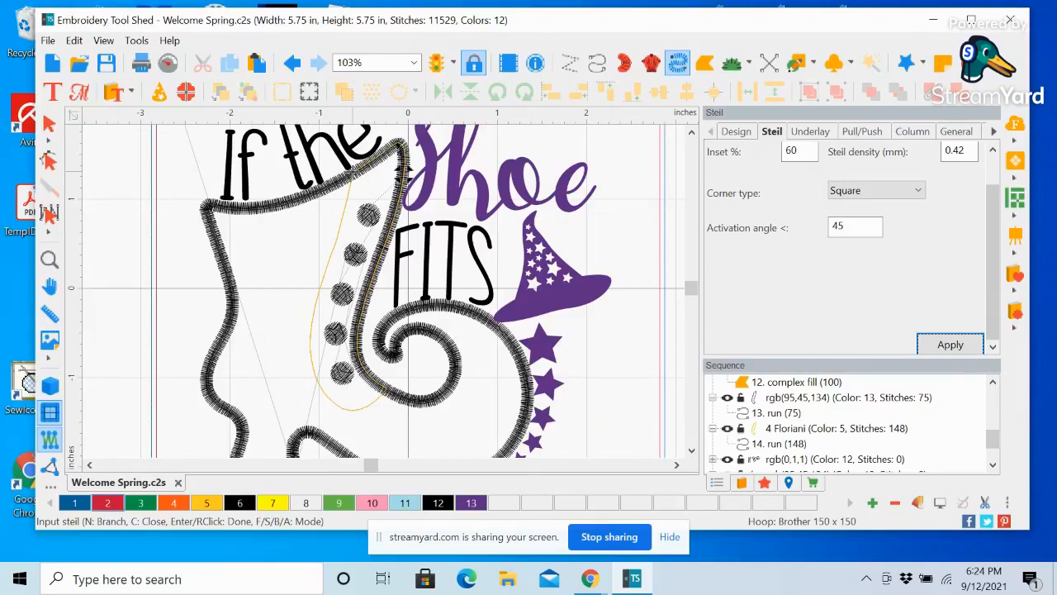
# Trace a Steil path along the lacing panel's curved outer edge, from the boot's upper edge down around to the front curl
pyautogui.click(402, 170)
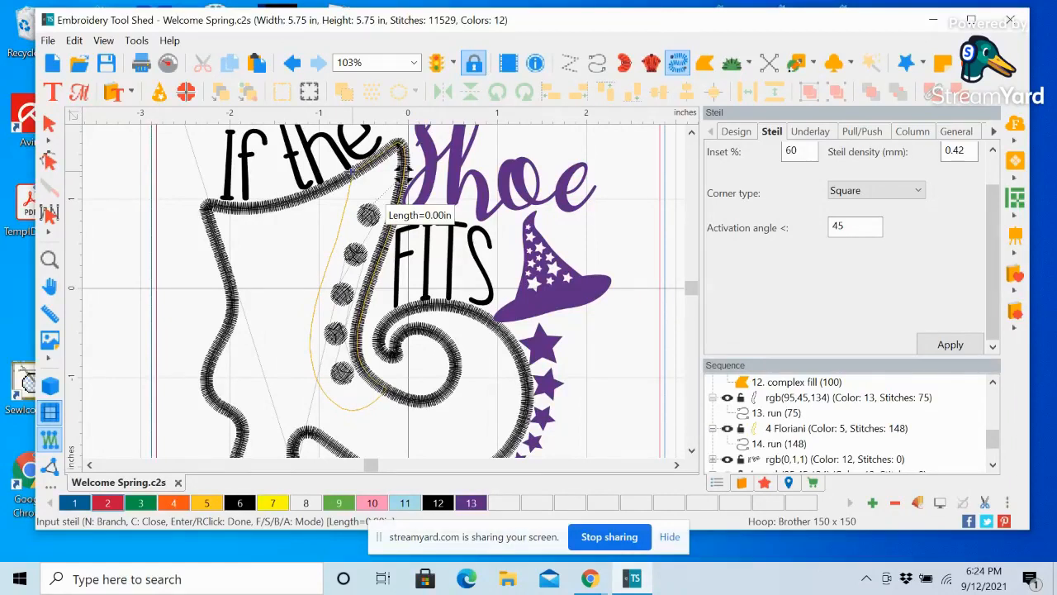
pyautogui.click(352, 171)
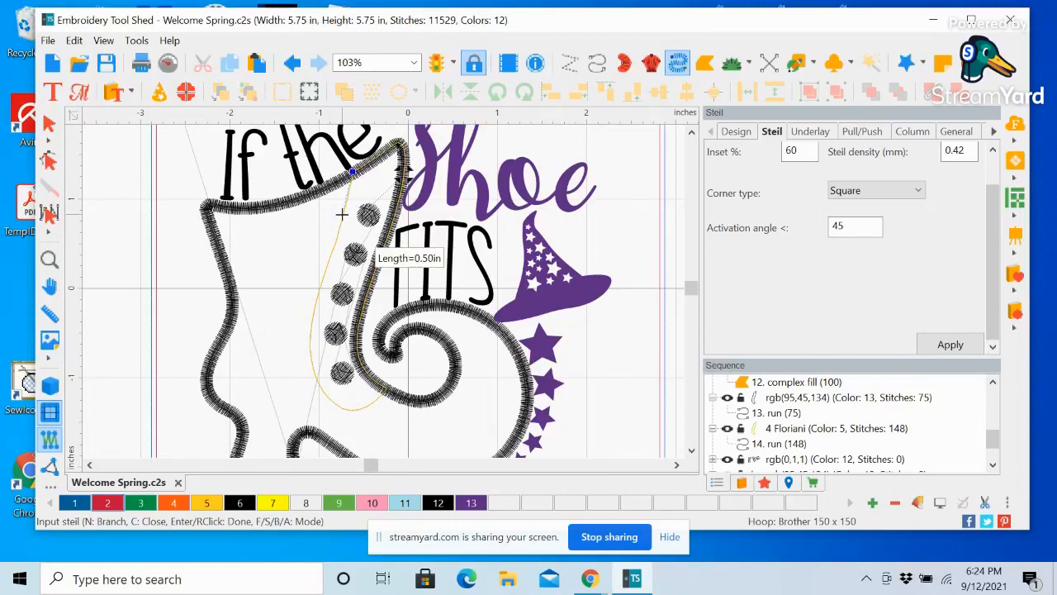
pyautogui.click(341, 214)
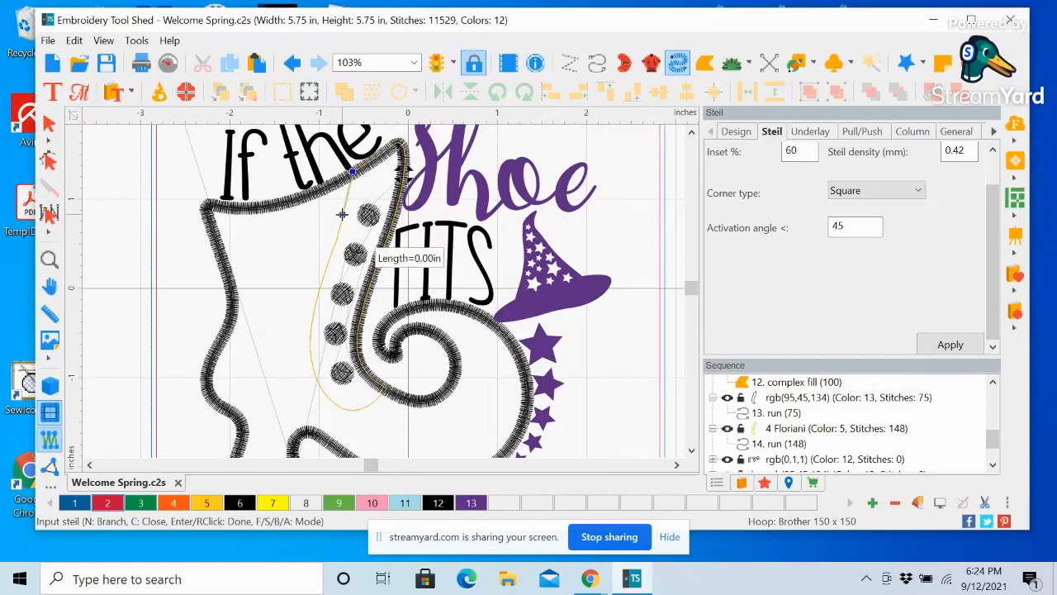
pyautogui.click(327, 263)
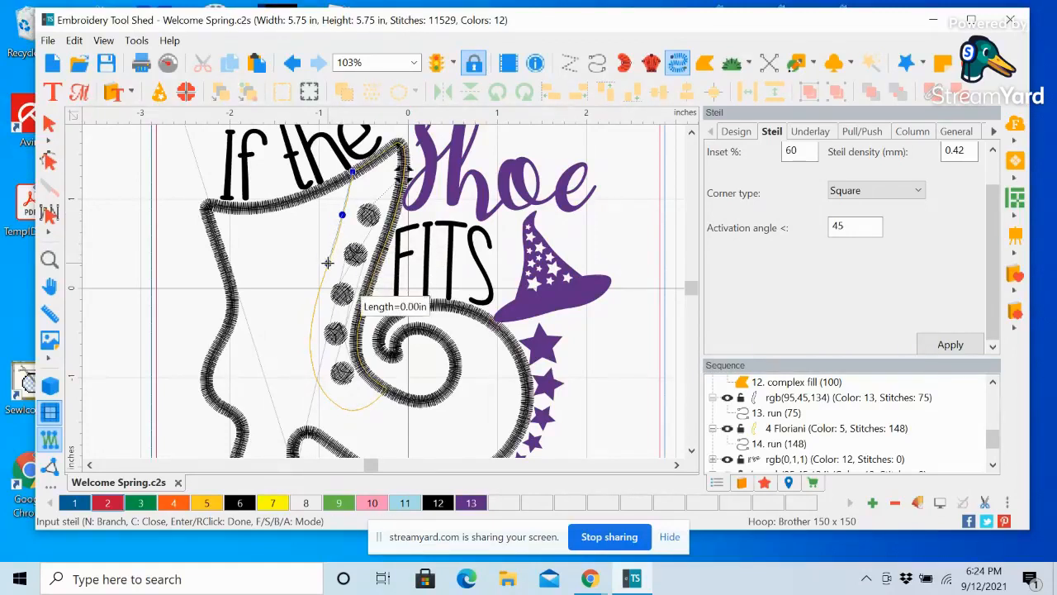
pyautogui.click(313, 310)
pyautogui.click(309, 353)
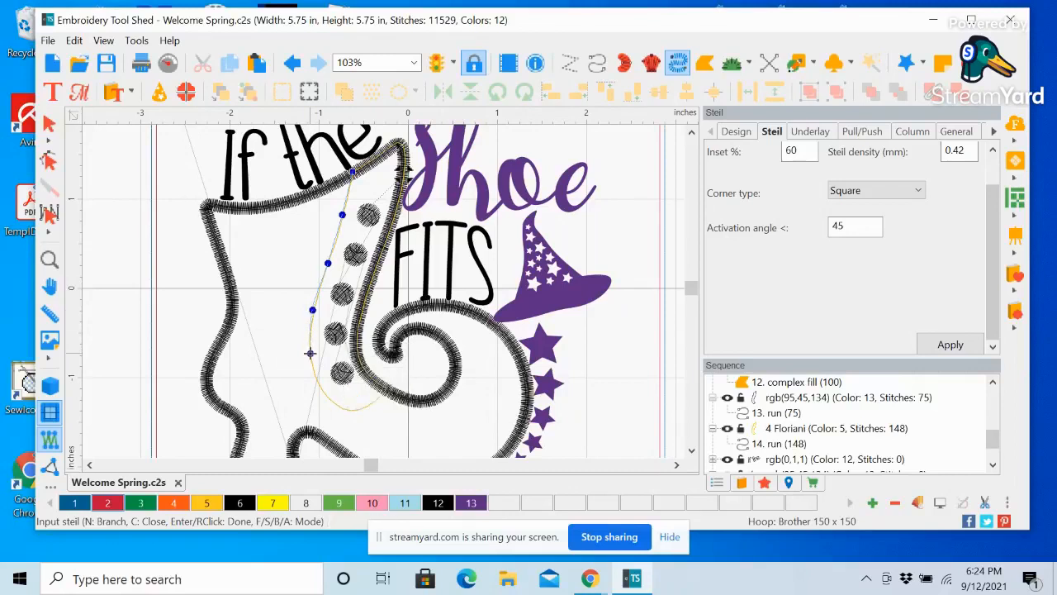
pyautogui.click(325, 394)
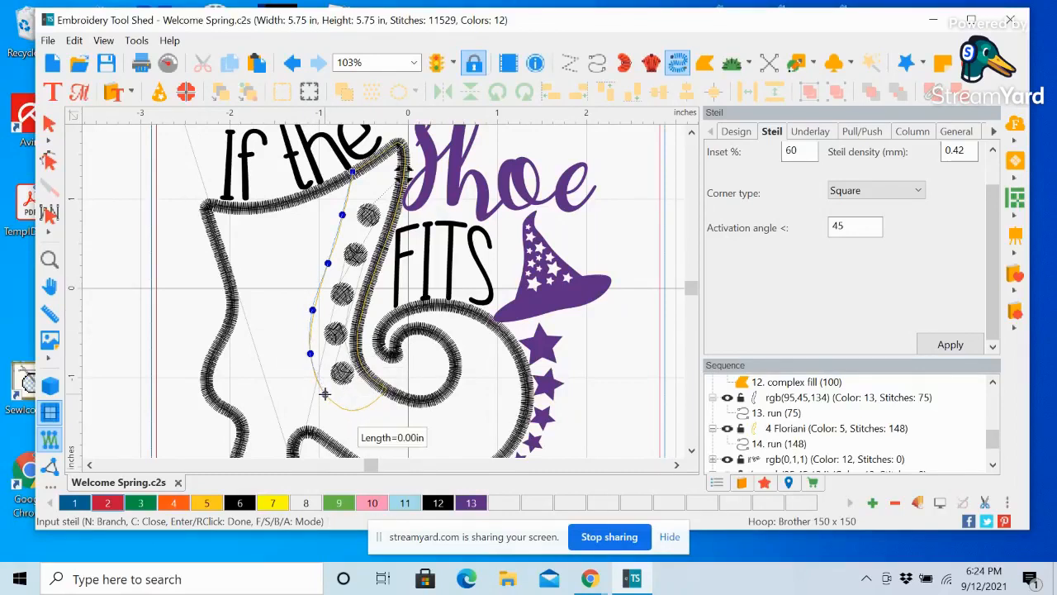
pyautogui.click(356, 409)
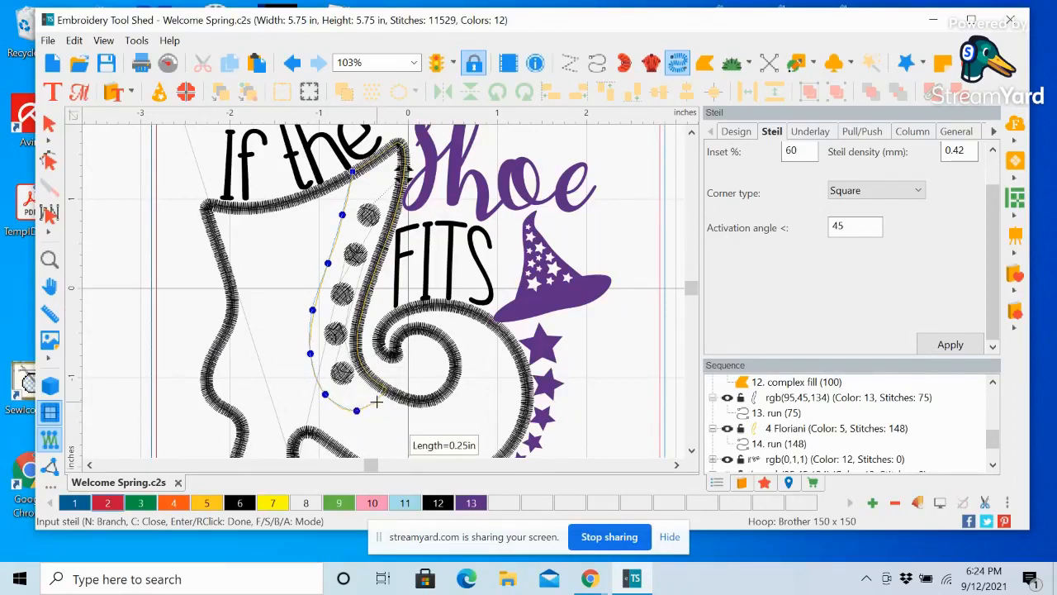
pyautogui.click(378, 399)
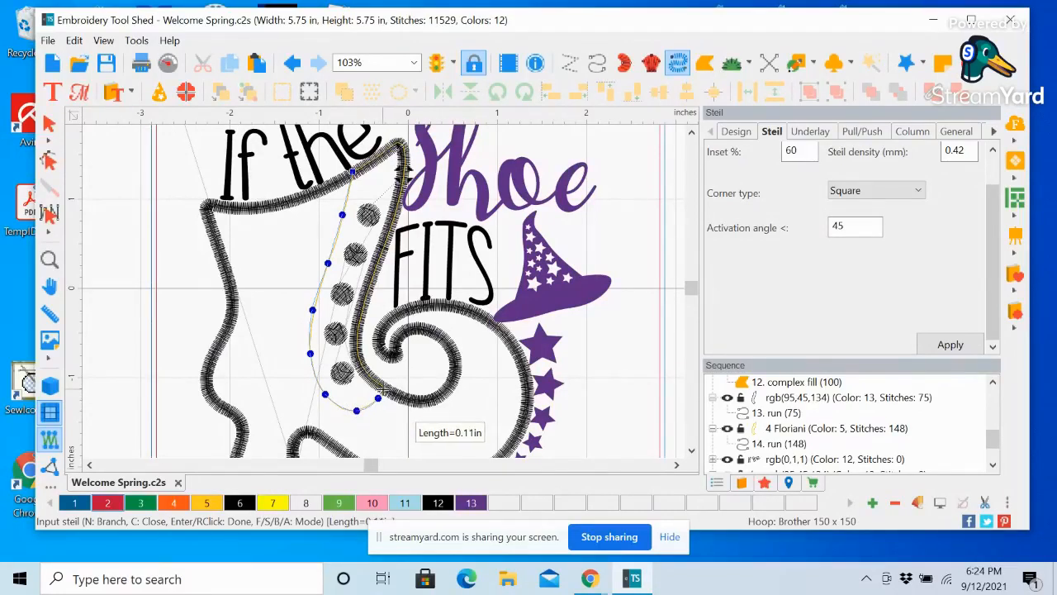
pyautogui.click(380, 389)
pyautogui.rightClick(380, 389)
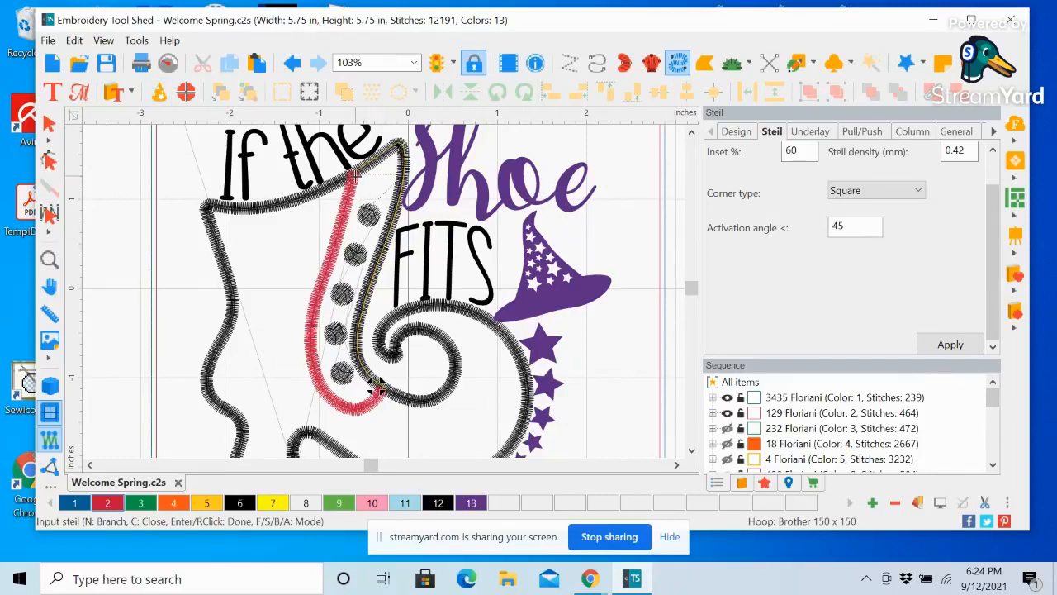
# Move the steil's upper end and entry point slightly down at the boot's top edge, and recolor the steil to thread color 13
pyautogui.click(48, 161)
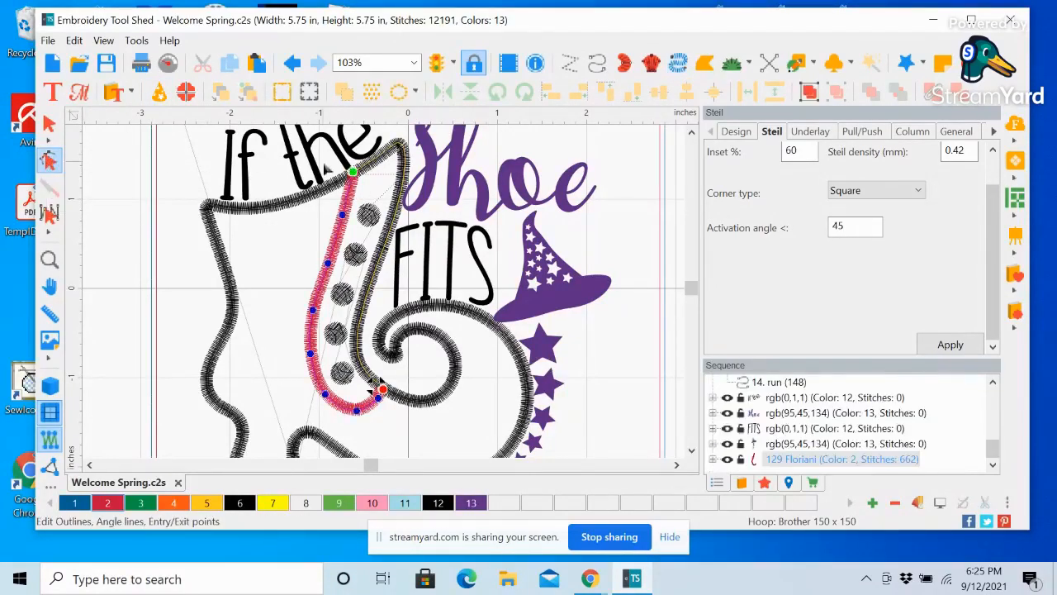
pyautogui.click(353, 173)
pyautogui.click(349, 196)
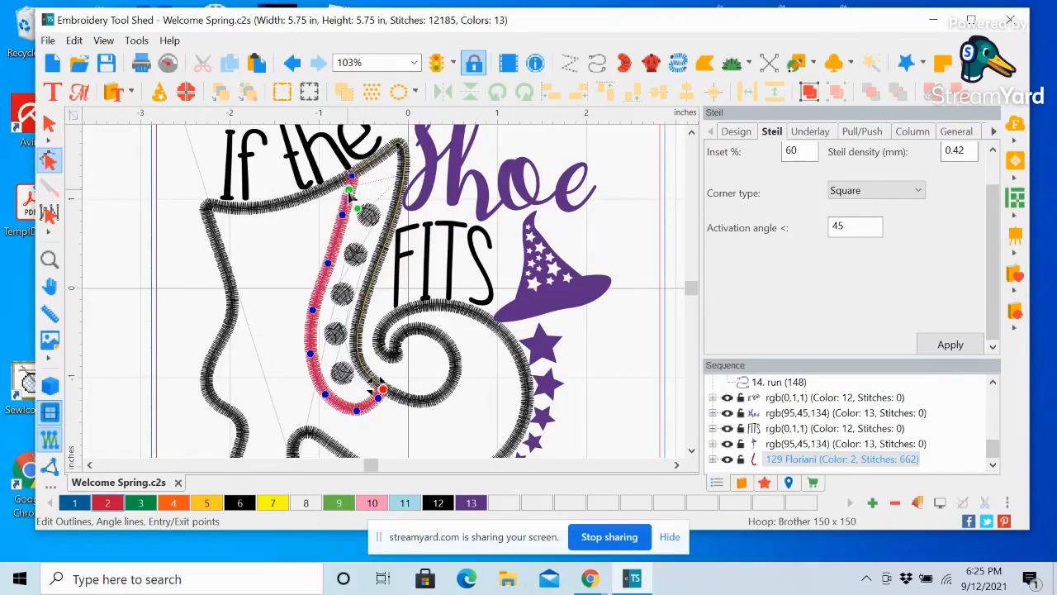
pyautogui.moveTo(349, 195); pyautogui.dragTo(352, 176)
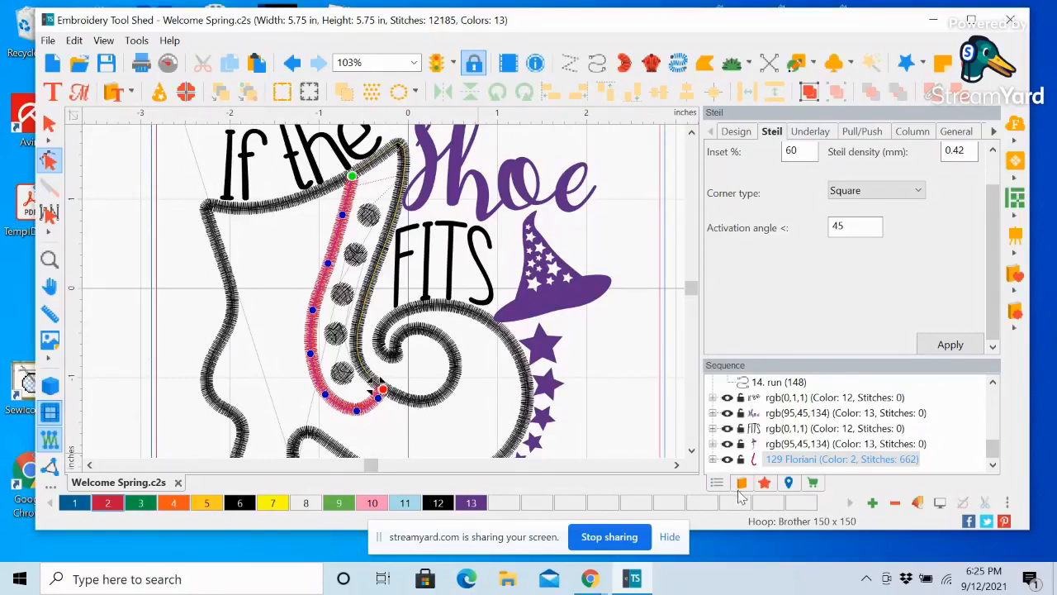
pyautogui.click(471, 503)
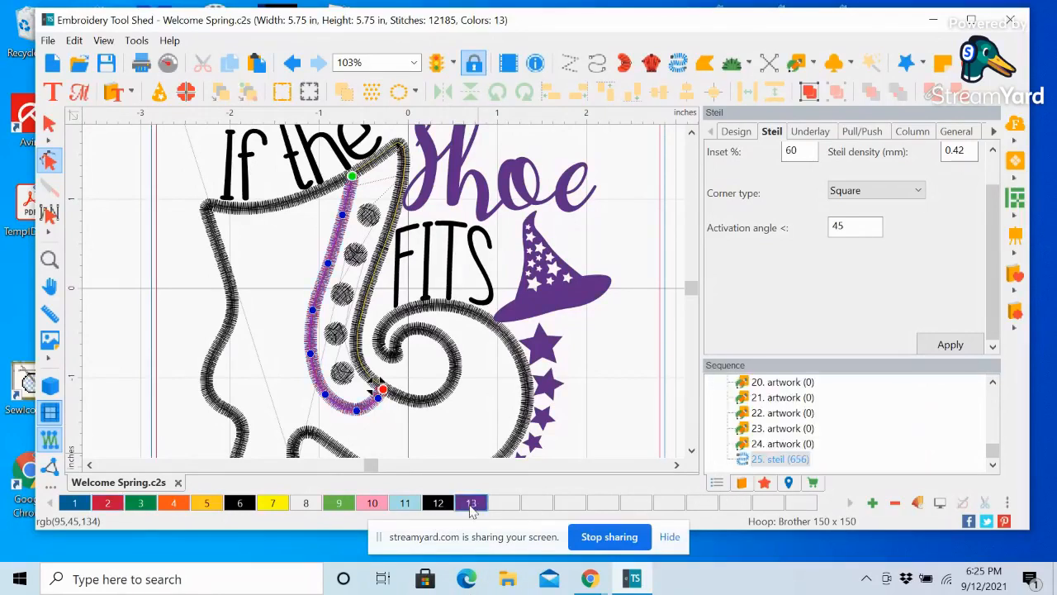
pyautogui.click(649, 285)
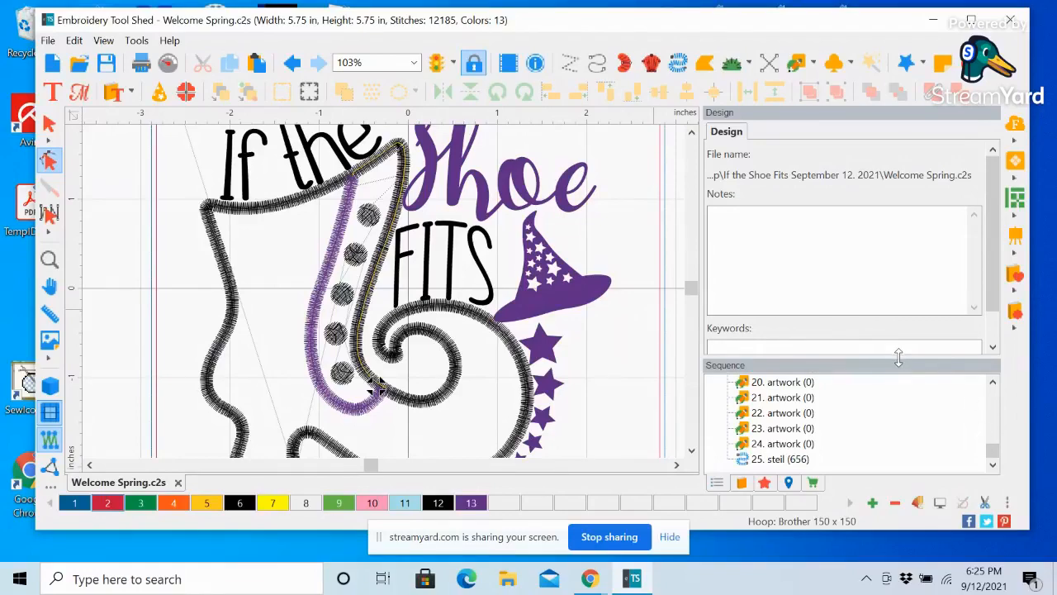
# Enlarge the Sequence list below the design properties so more objects are listed
pyautogui.moveTo(898, 356); pyautogui.dragTo(878, 246)
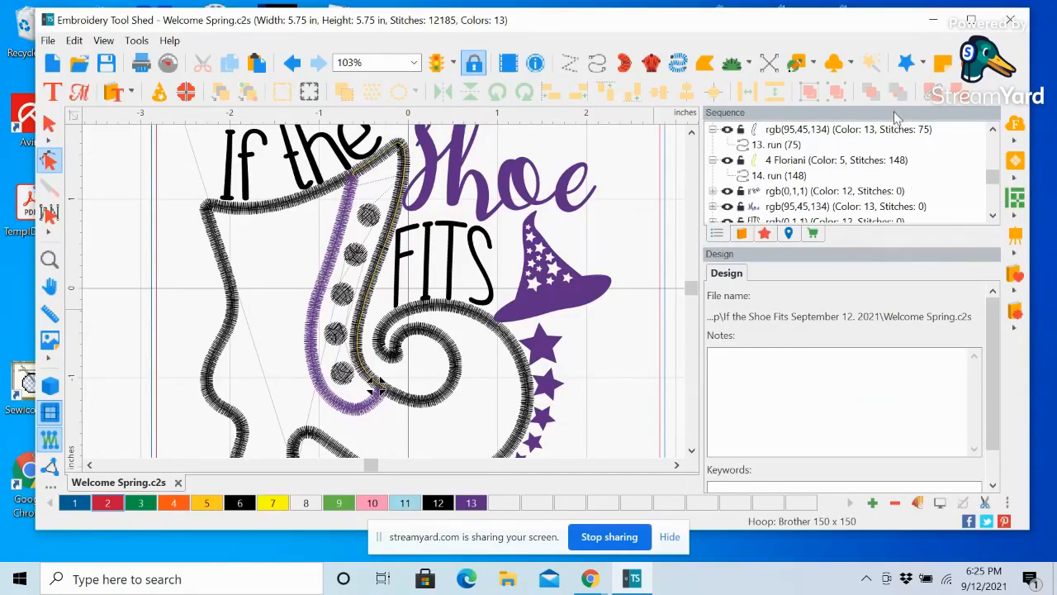
pyautogui.moveTo(893, 111); pyautogui.dragTo(862, 373)
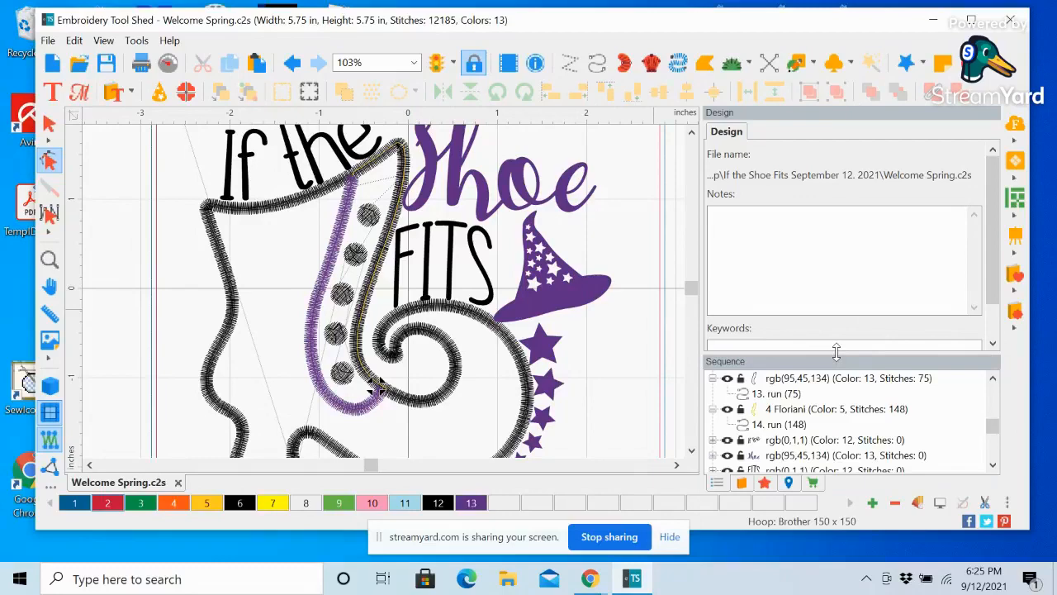
pyautogui.moveTo(836, 351); pyautogui.dragTo(834, 205)
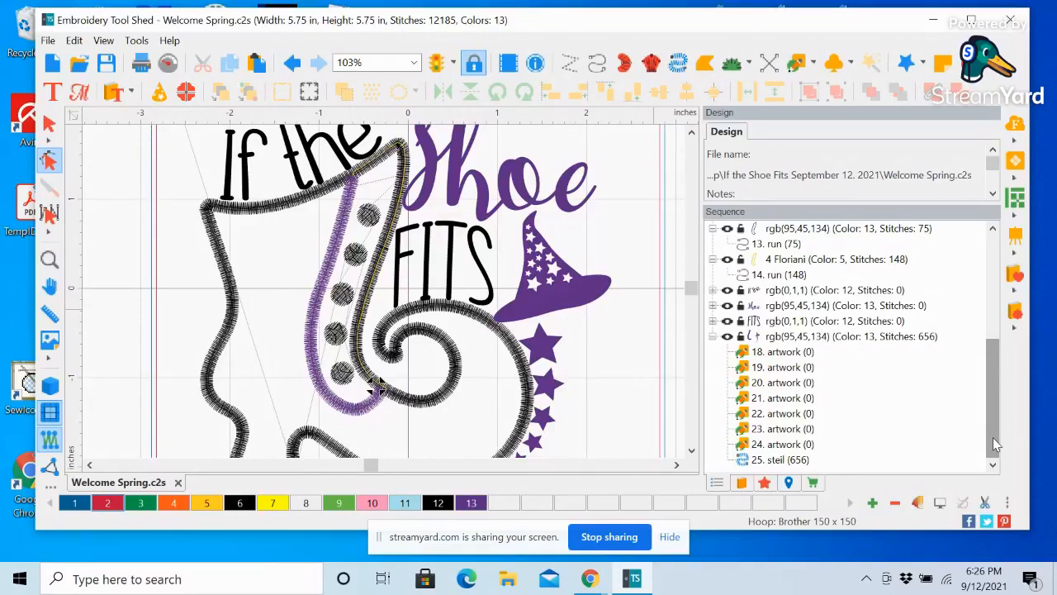
# Break up the path of the black boot applique into its separate applique stages
pyautogui.scroll(4, 996, 443)
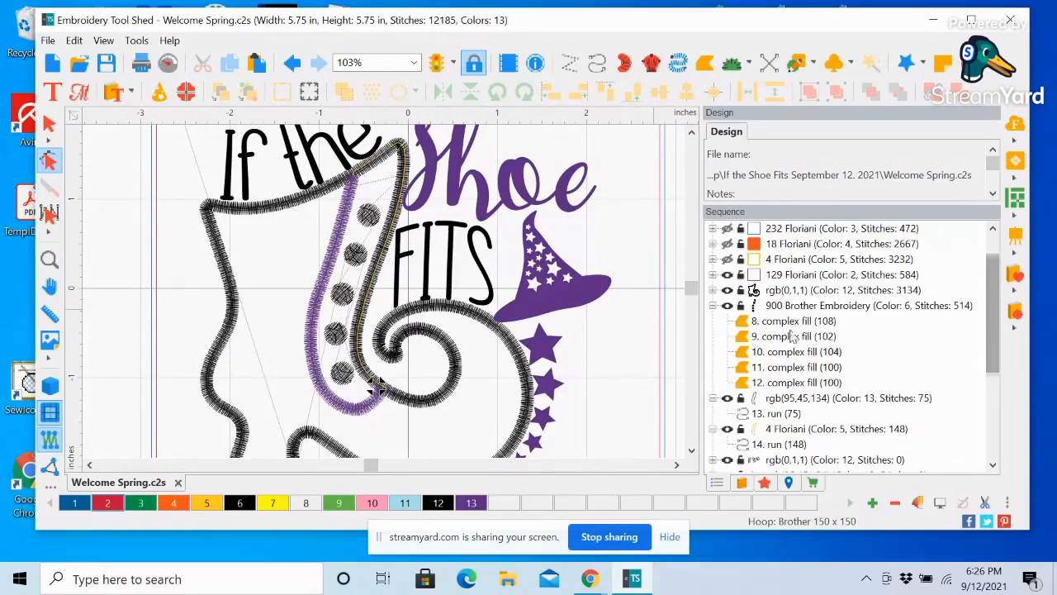
pyautogui.click(712, 290)
pyautogui.click(777, 307)
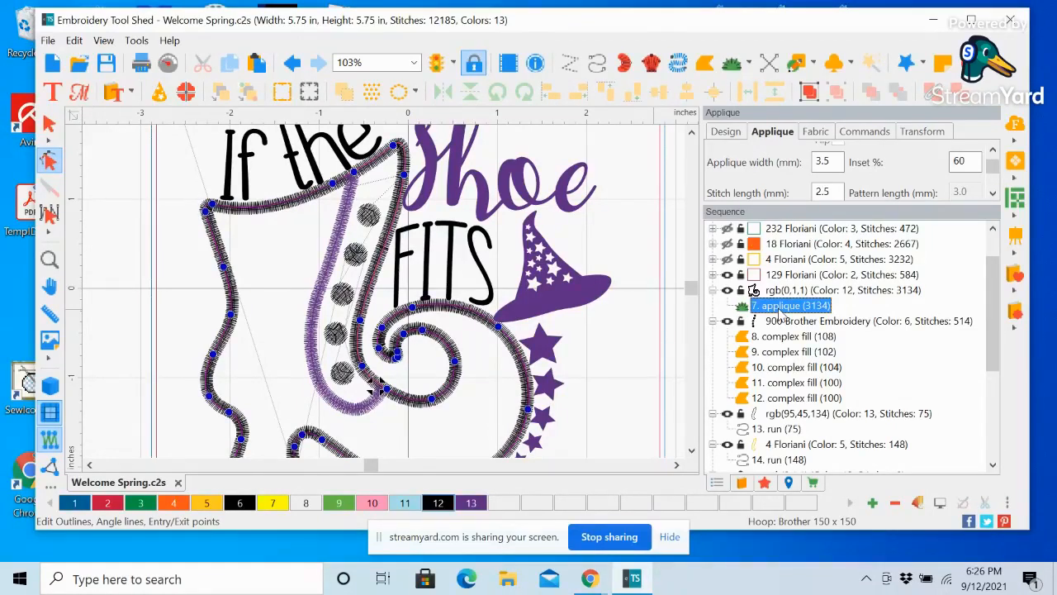
pyautogui.rightClick(779, 311)
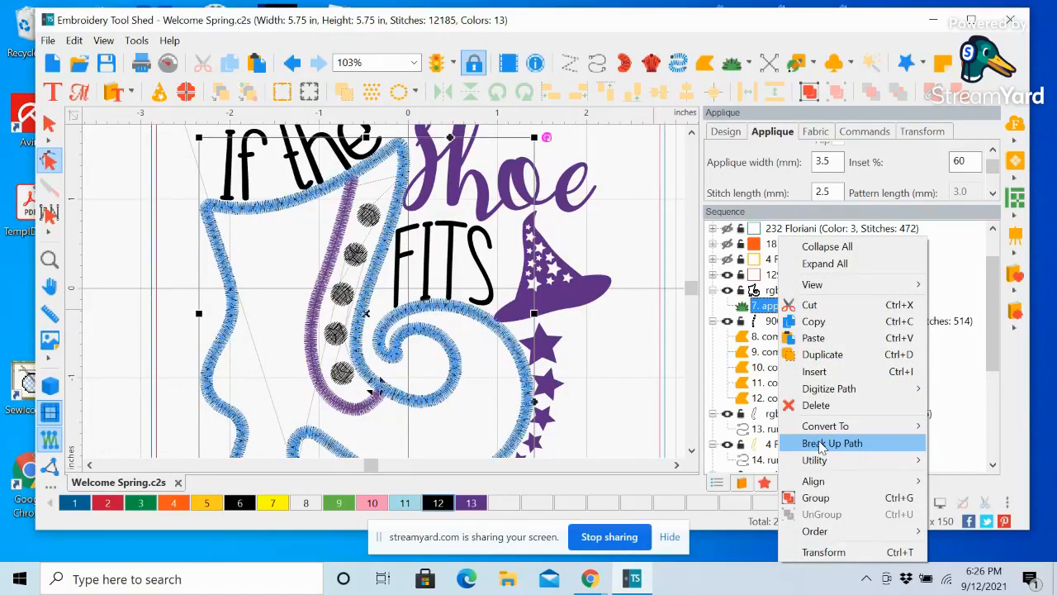
pyautogui.click(821, 444)
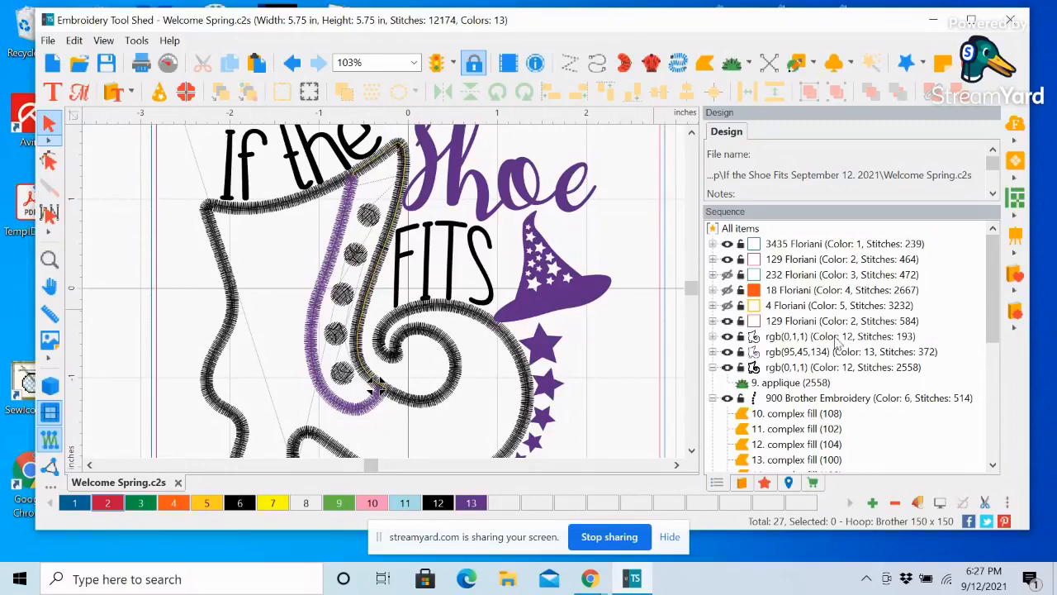
# Move the 584-stitch 129 Floriani bean-stitch border to the very end of the stitching sequence
pyautogui.click(784, 324)
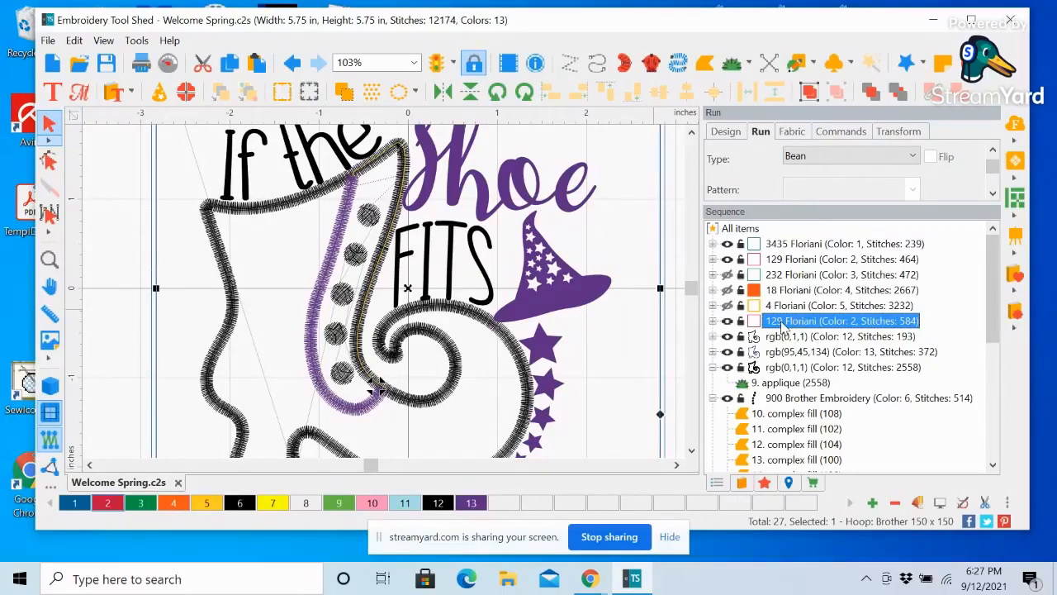
pyautogui.rightClick(805, 322)
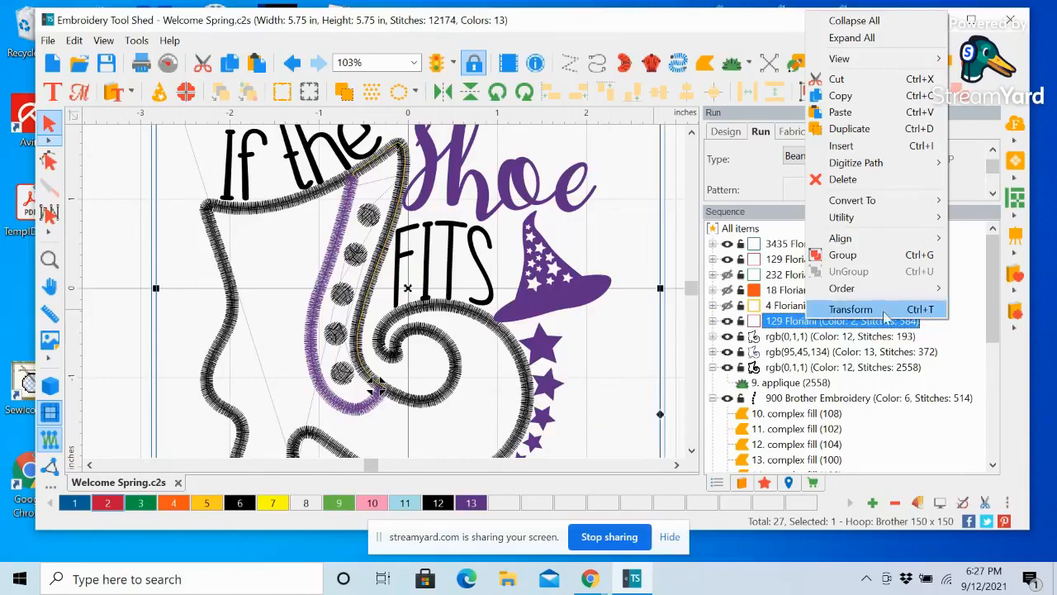
pyautogui.moveTo(786, 320); pyautogui.dragTo(783, 468)
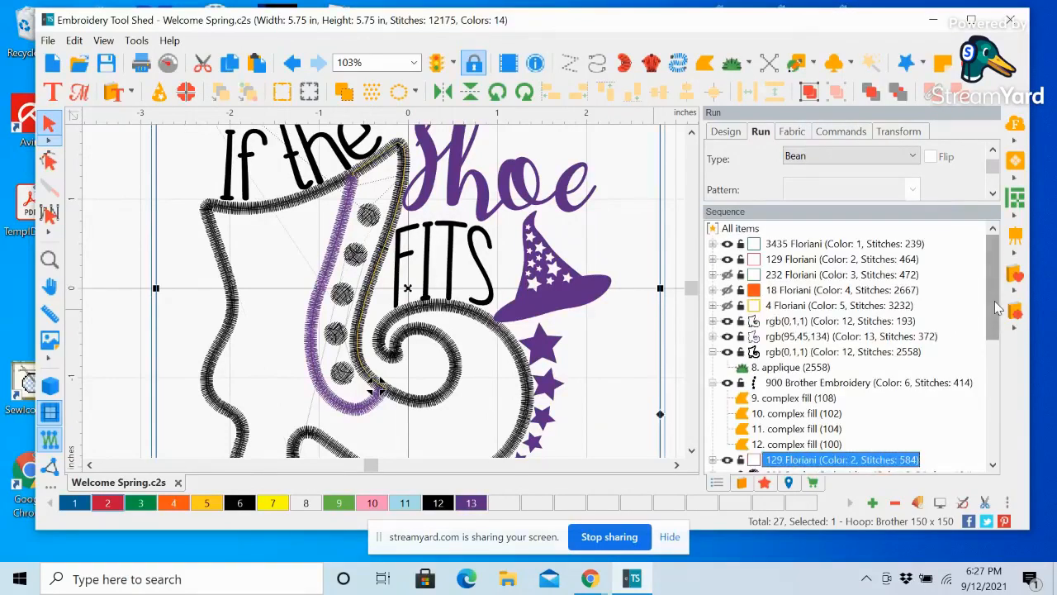
pyautogui.moveTo(994, 304); pyautogui.dragTo(994, 401)
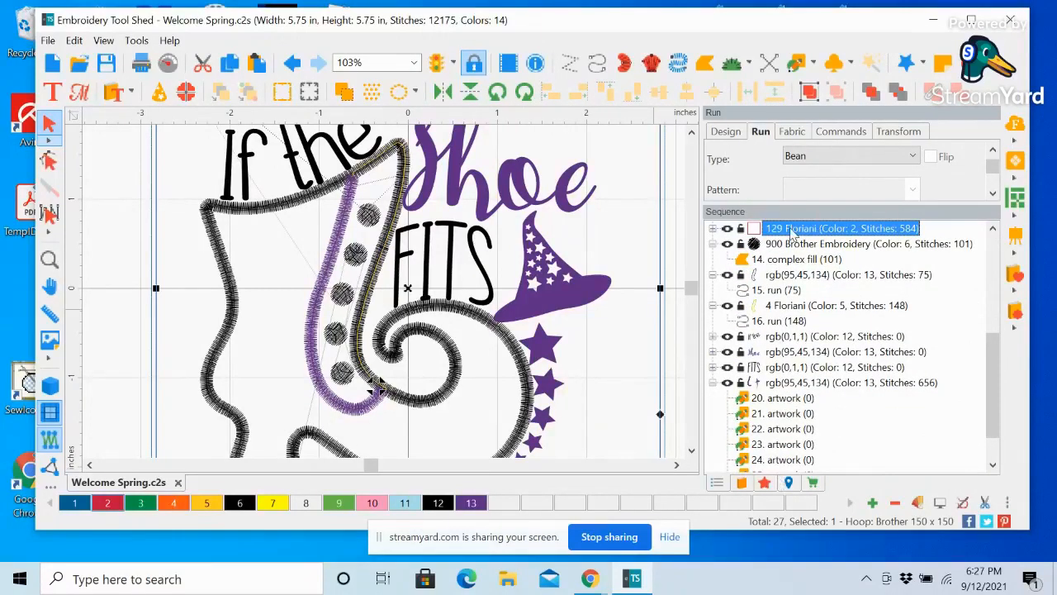
pyautogui.moveTo(789, 280); pyautogui.dragTo(802, 463)
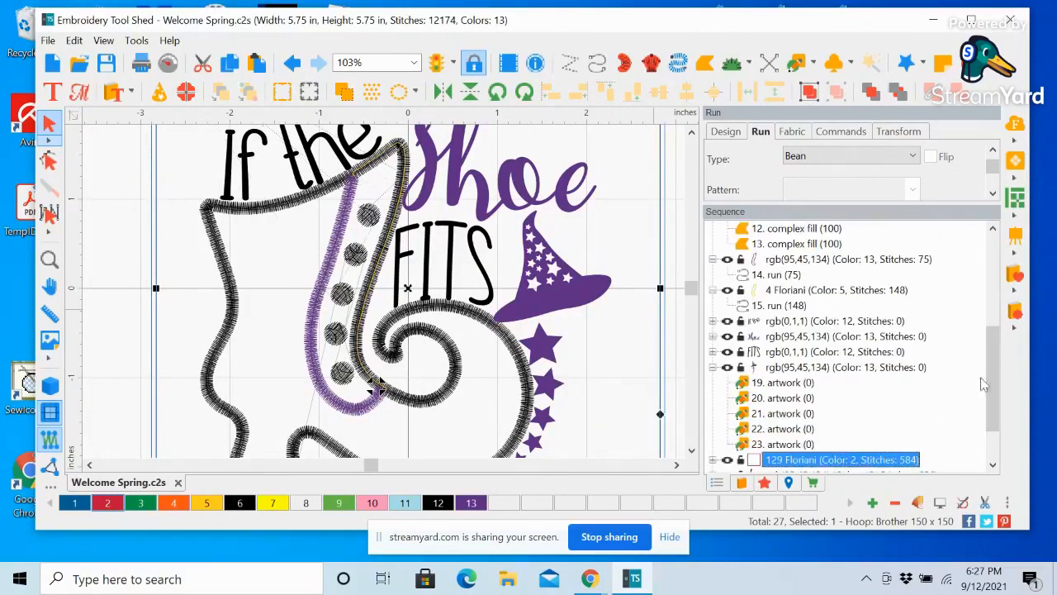
pyautogui.moveTo(992, 384); pyautogui.dragTo(991, 412)
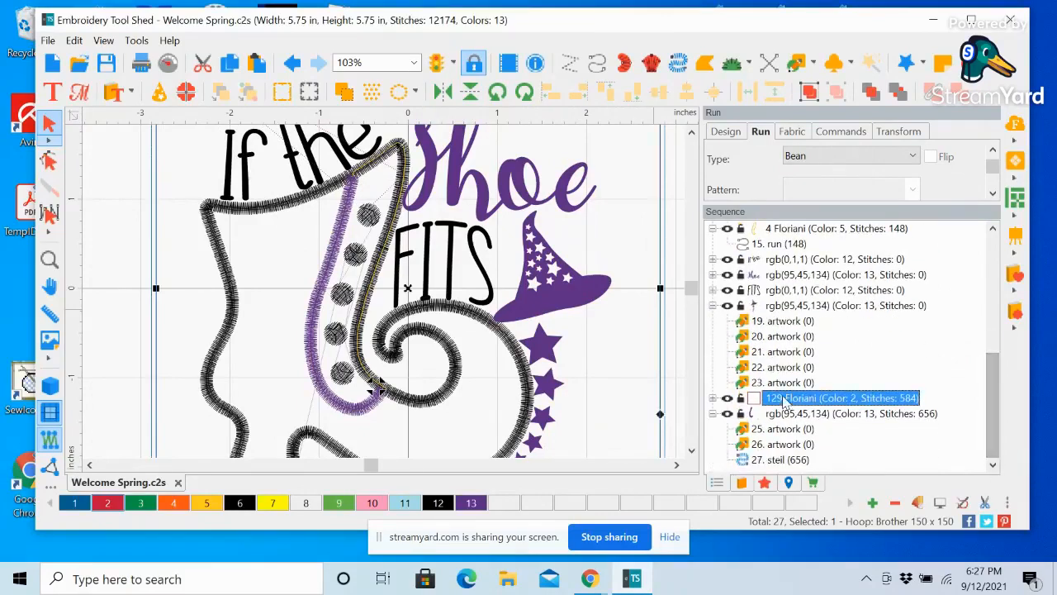
pyautogui.moveTo(774, 401); pyautogui.dragTo(766, 467)
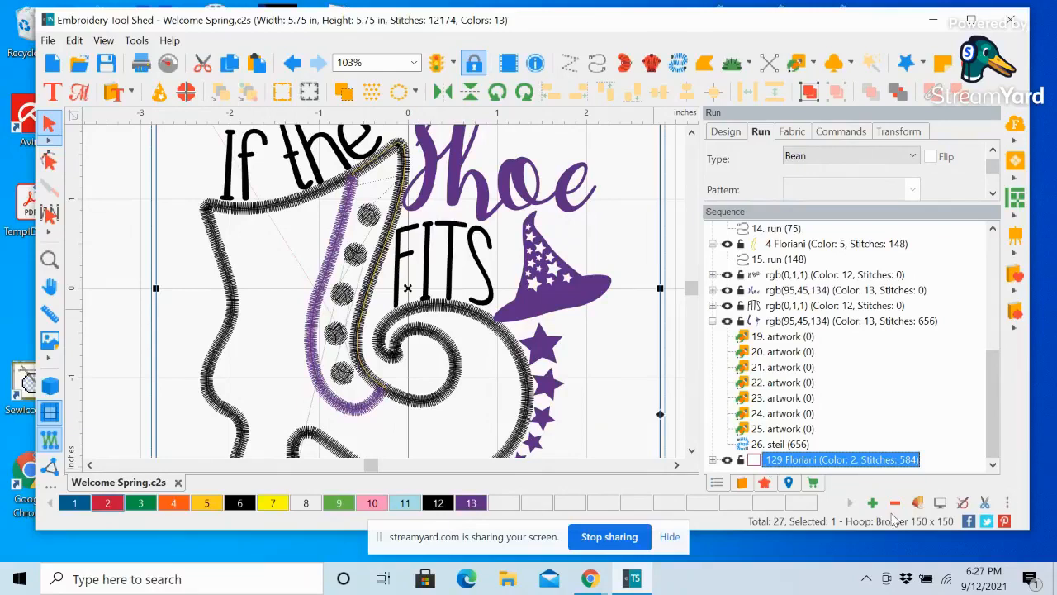
# Inspect the boot's 193-stitch and 372-stitch runs, and collapse the boot applique and lacing dots groups in the sequence
pyautogui.moveTo(996, 436); pyautogui.dragTo(997, 312)
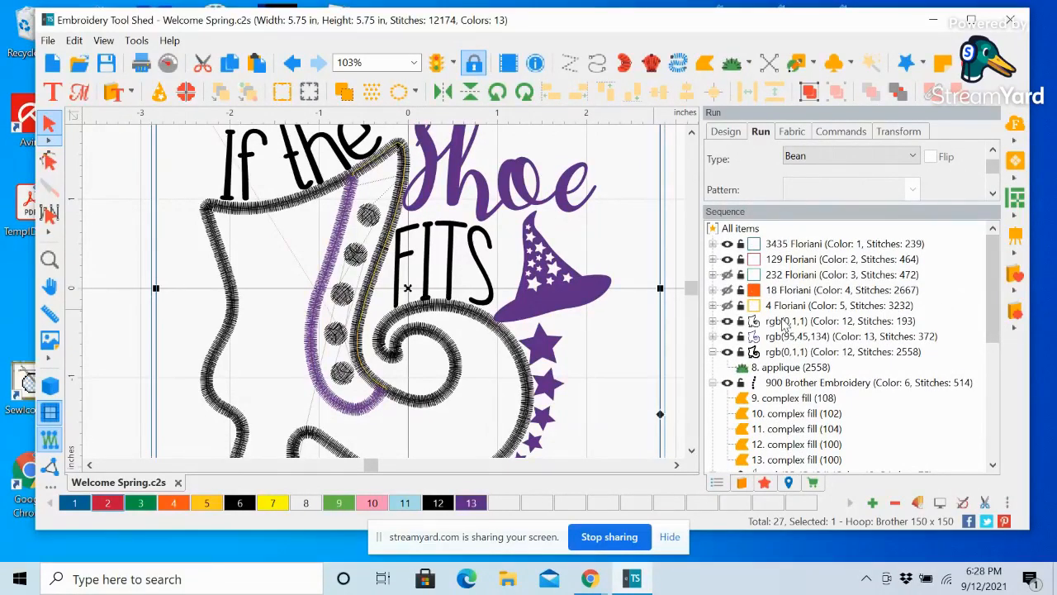
pyautogui.click(783, 323)
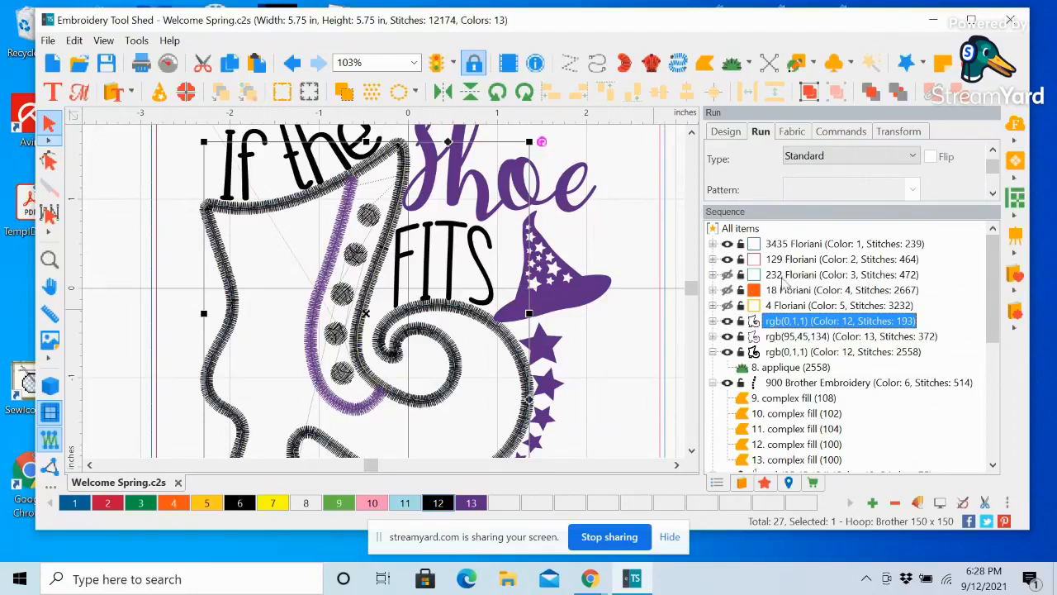
pyautogui.click(780, 337)
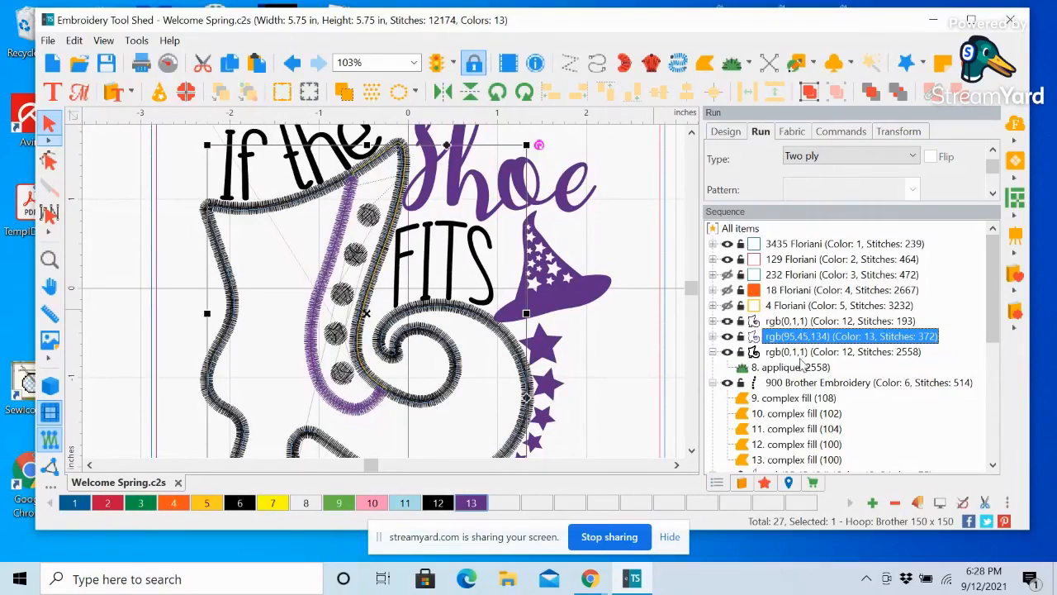
pyautogui.click(714, 353)
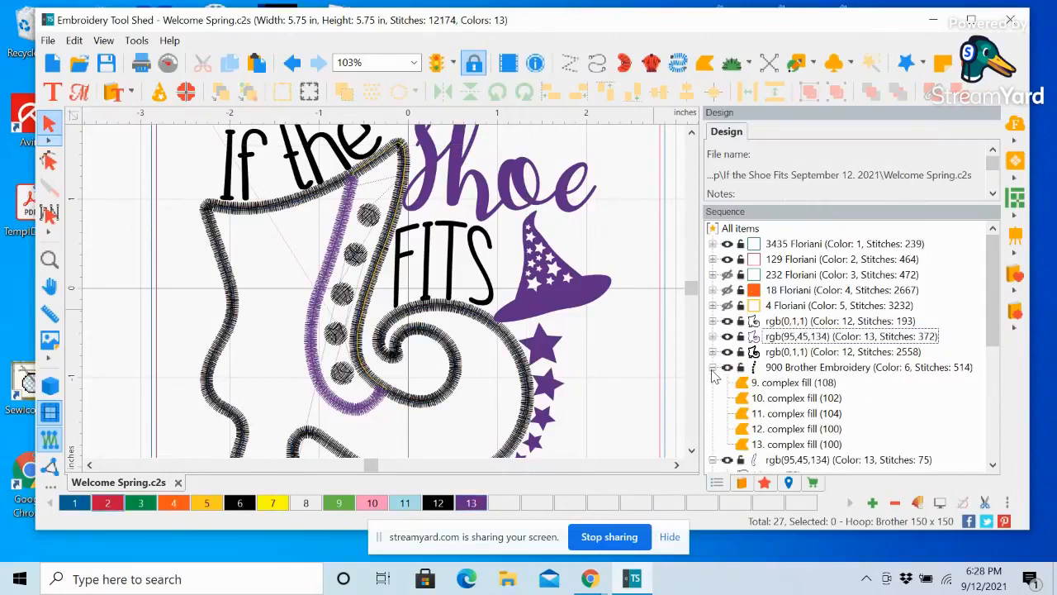
pyautogui.click(712, 367)
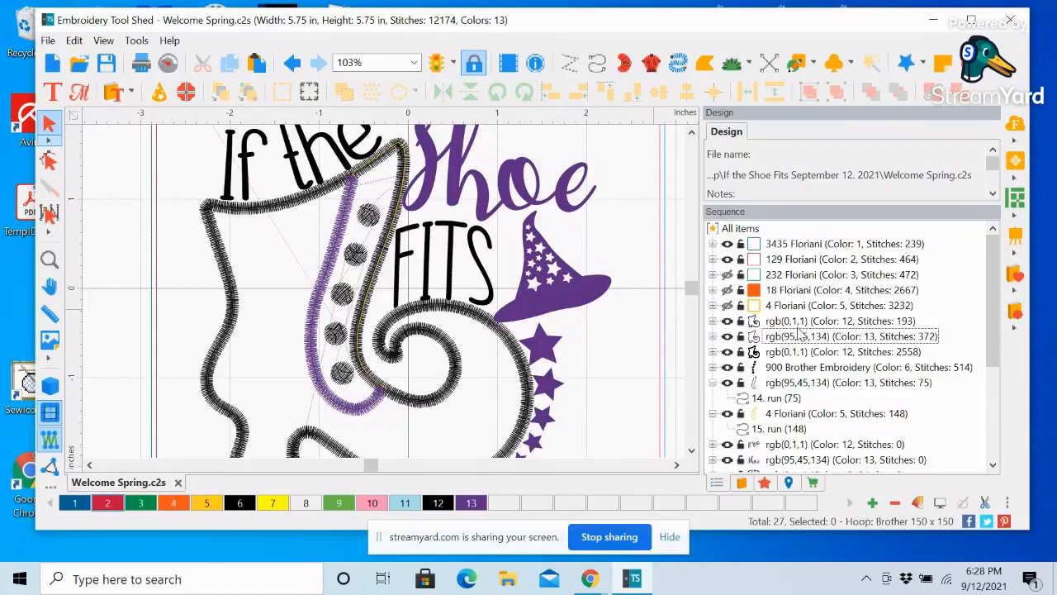
# Move the lacing panel's 75-stitch run directly after the boot's 372-stitch run and recolor it to thread color 10
pyautogui.click(777, 384)
pyautogui.moveTo(777, 384); pyautogui.dragTo(769, 340)
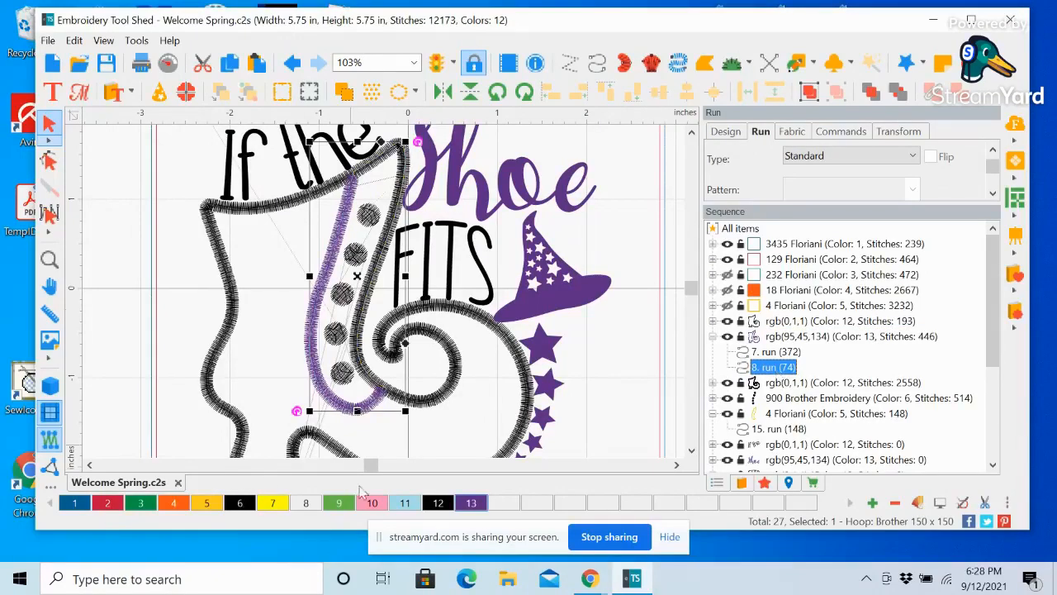
pyautogui.click(371, 503)
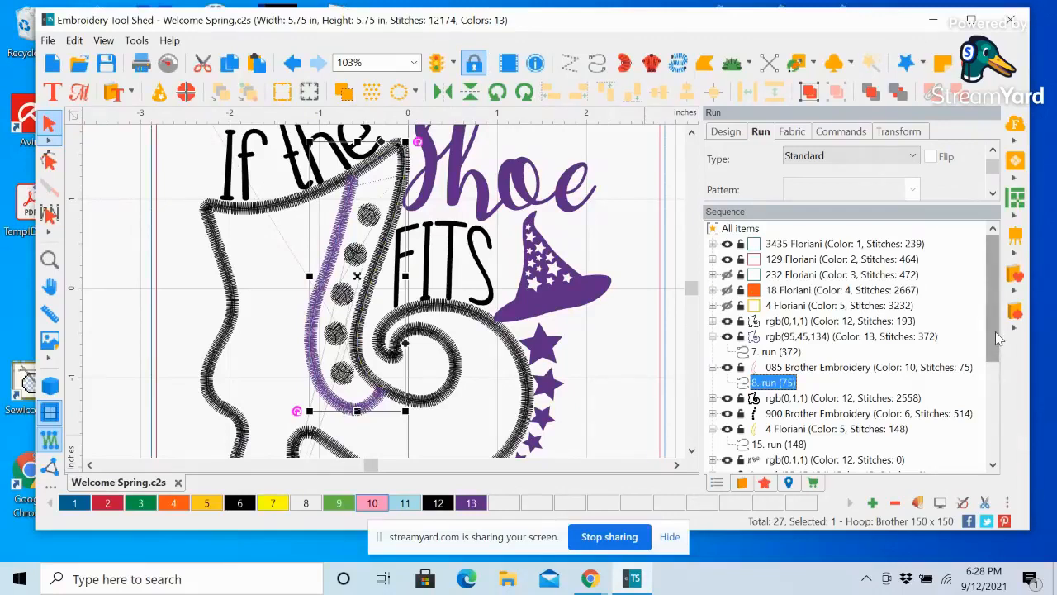
# Move the lacing panel's yellow two-ply run to directly after its color 10 run, ahead of the boot applique
pyautogui.scroll(-2, 997, 339)
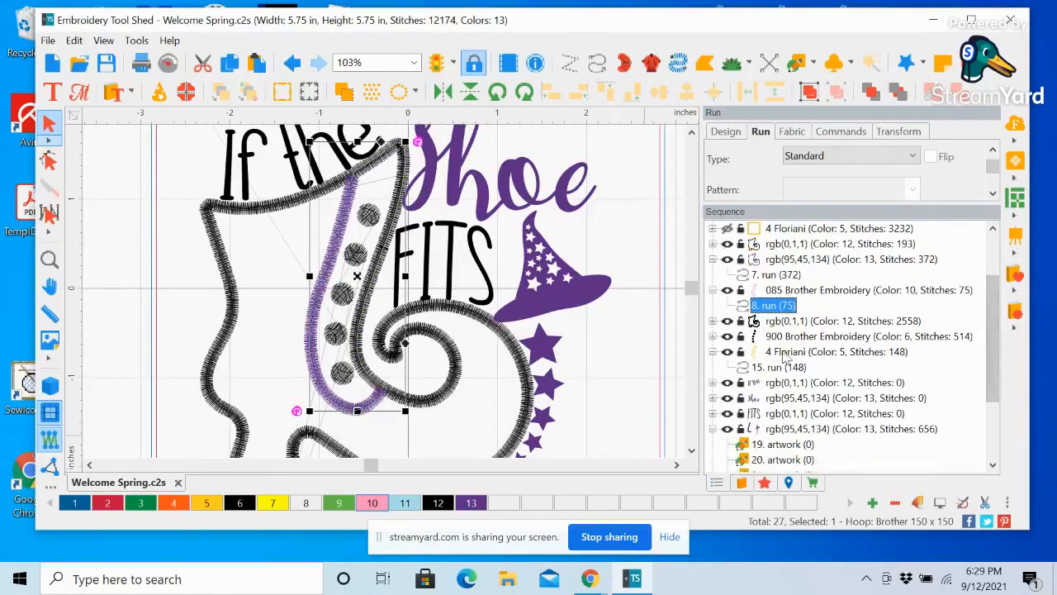
pyautogui.click(771, 355)
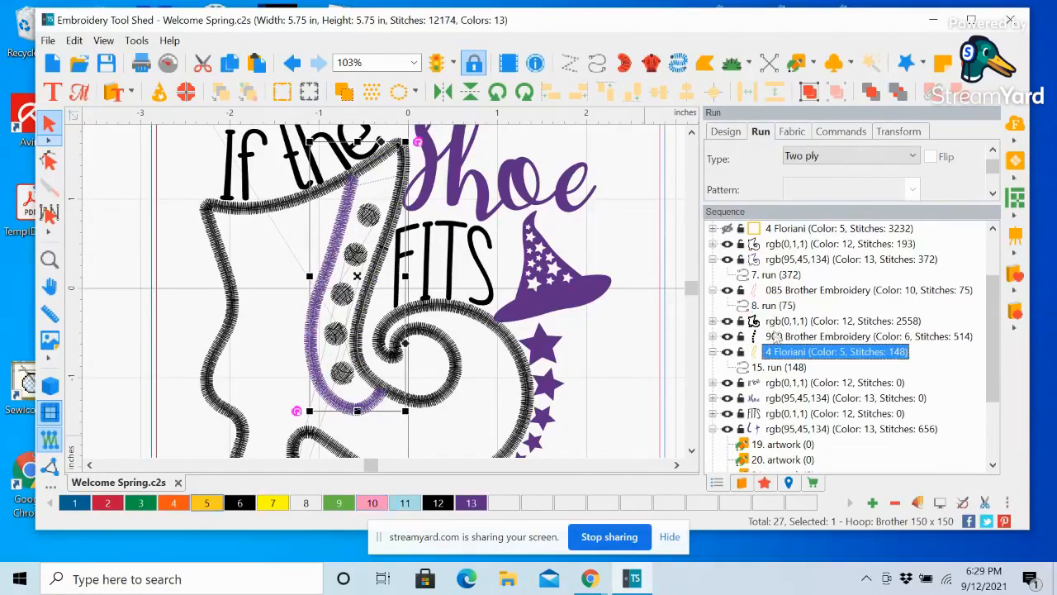
pyautogui.click(772, 321)
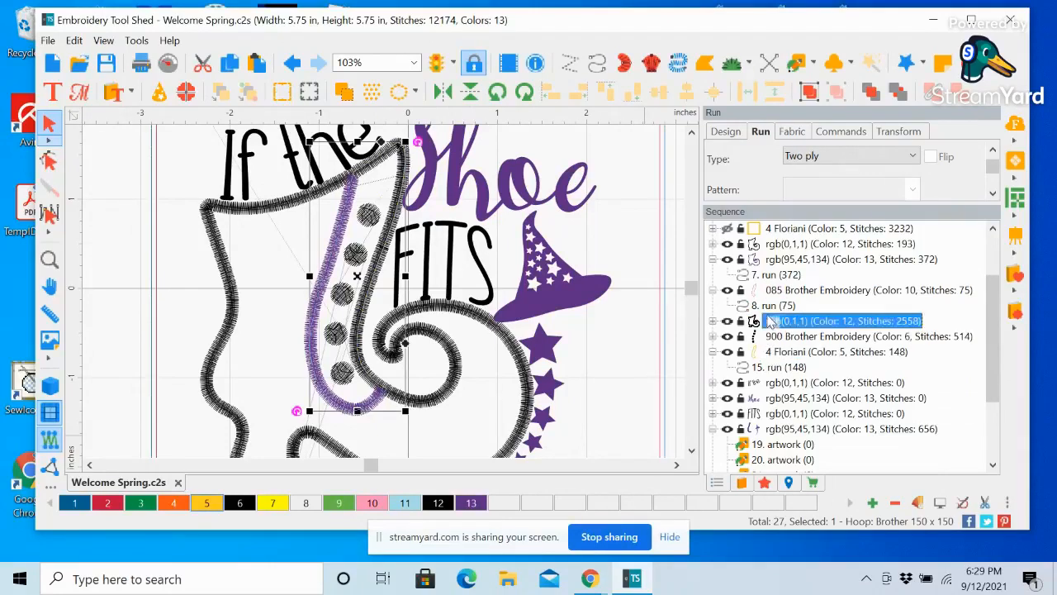
pyautogui.click(770, 307)
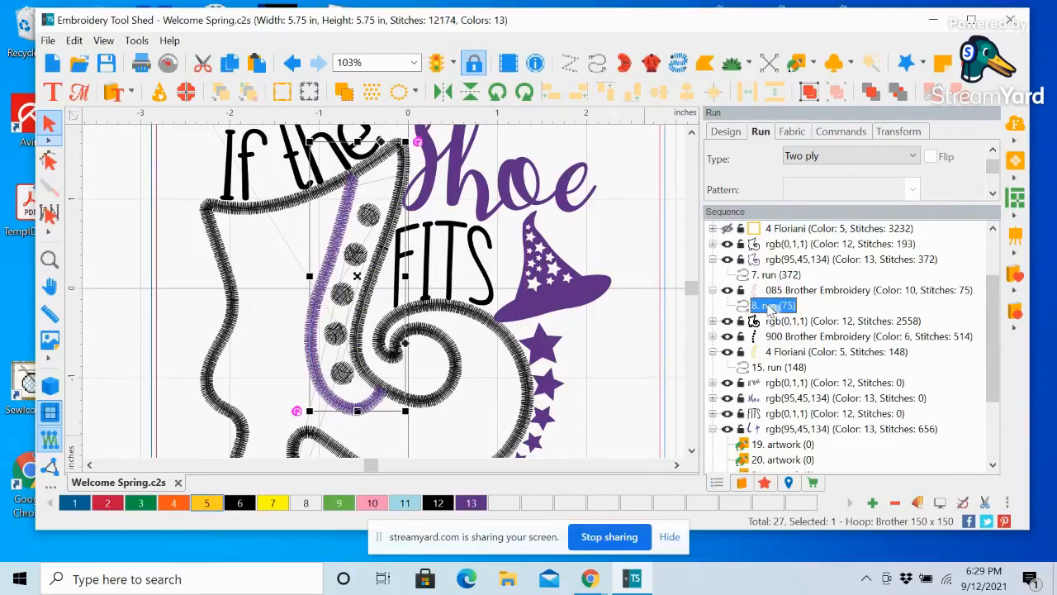
pyautogui.moveTo(771, 355); pyautogui.dragTo(768, 305)
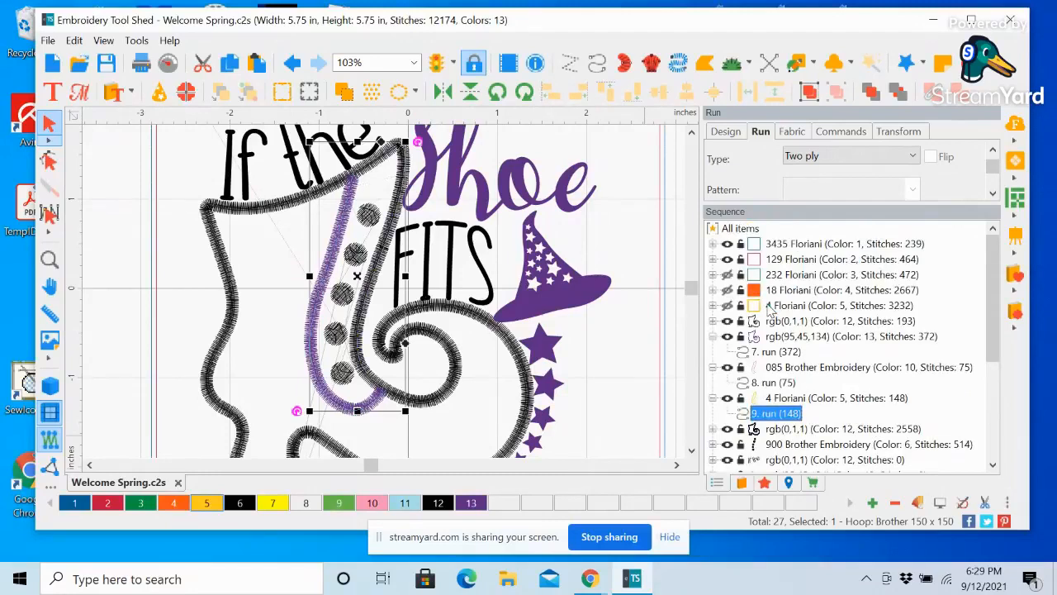
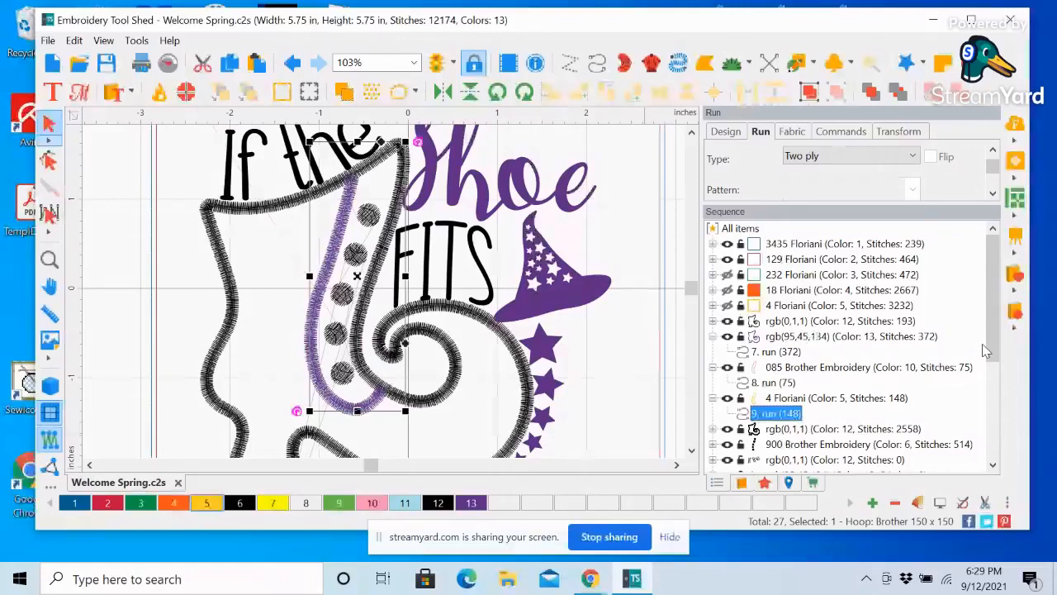
# Move the lacing panel's steil up the sequence to directly after the yellow two-ply run, ahead of the black boot applique
pyautogui.scroll(-1, 790, 431)
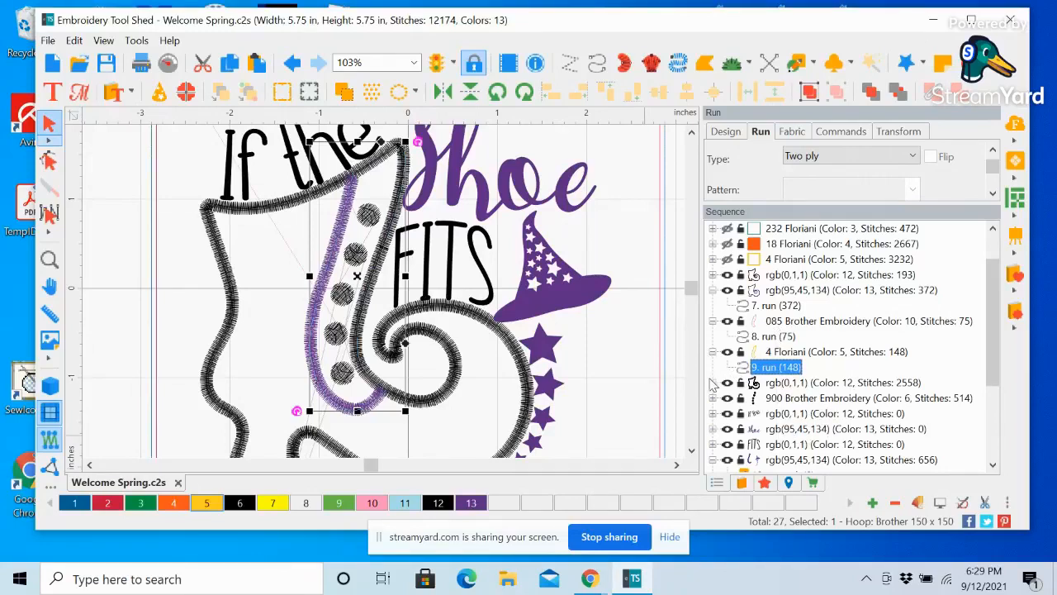
pyautogui.click(713, 382)
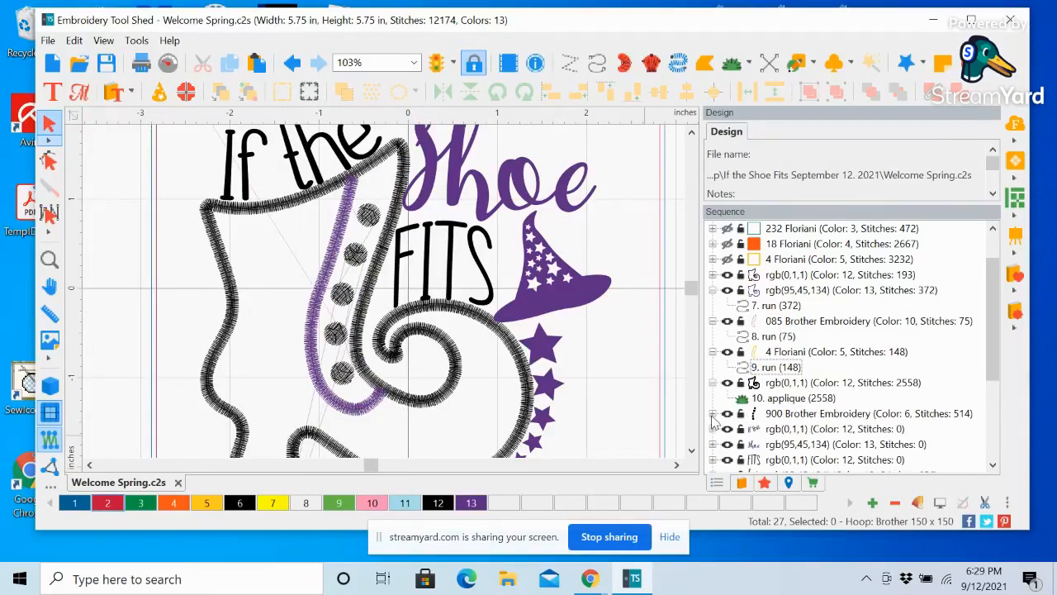
pyautogui.click(713, 412)
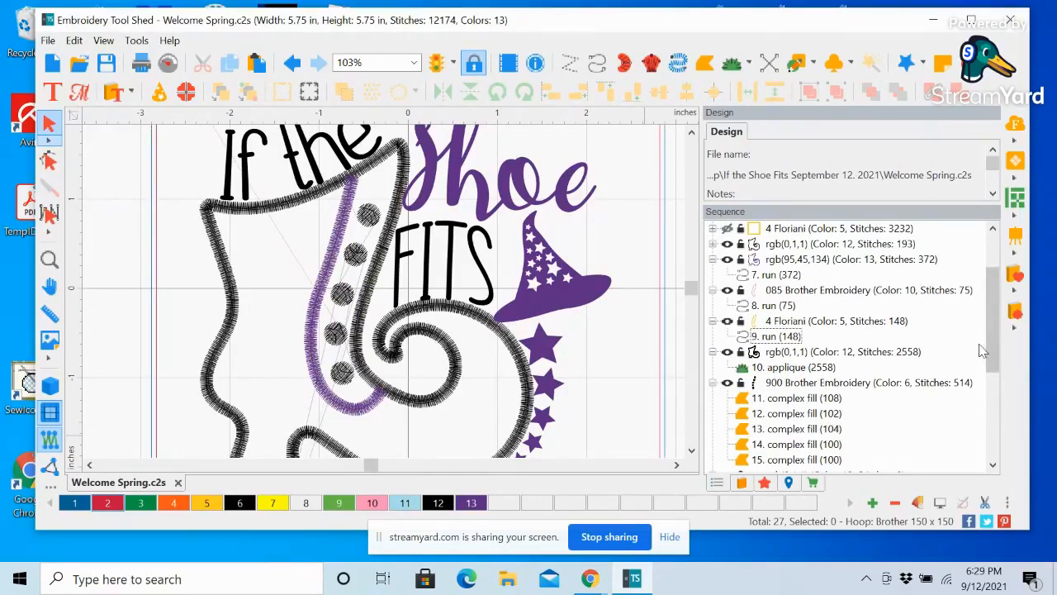
pyautogui.moveTo(990, 348); pyautogui.dragTo(994, 413)
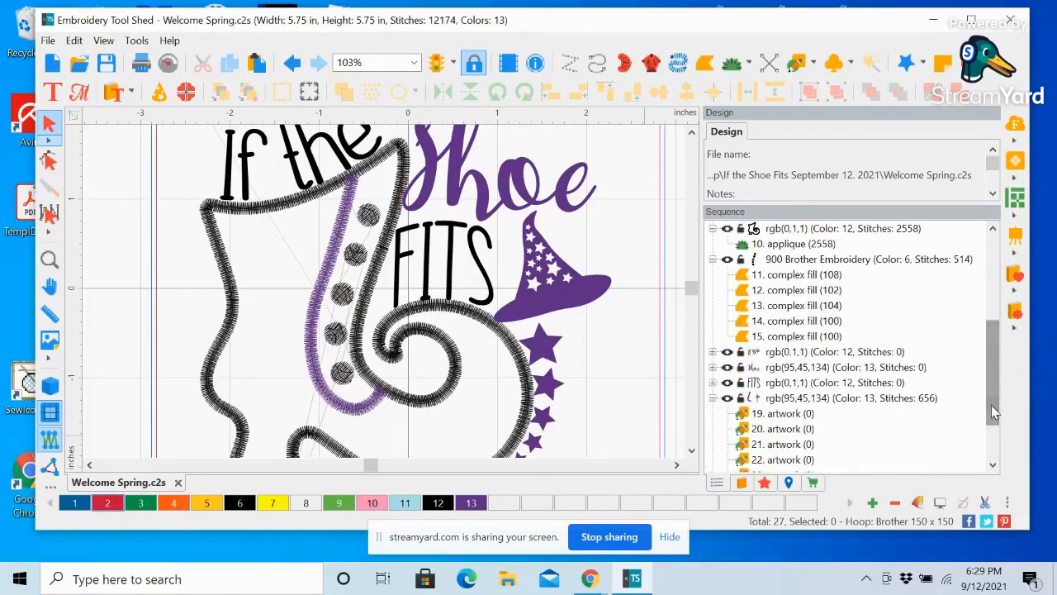
pyautogui.click(713, 351)
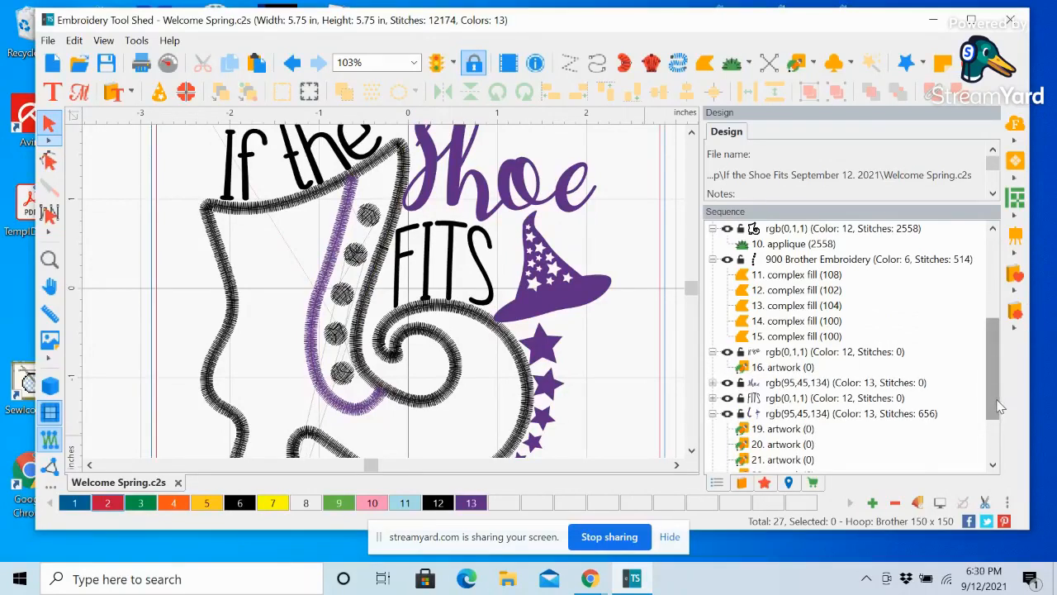
pyautogui.moveTo(749, 418)
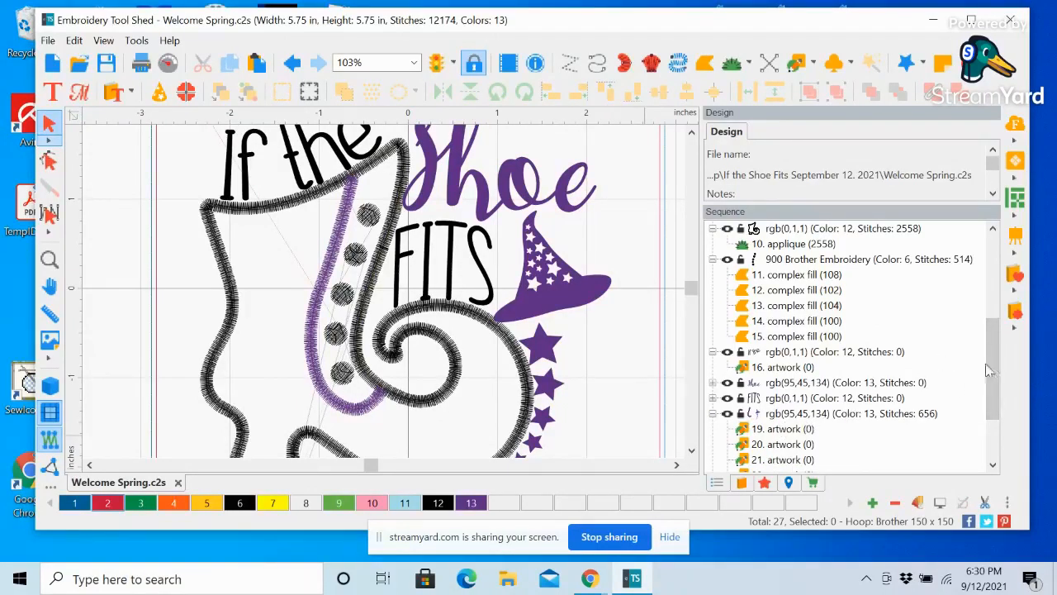
pyautogui.scroll(-2, 990, 365)
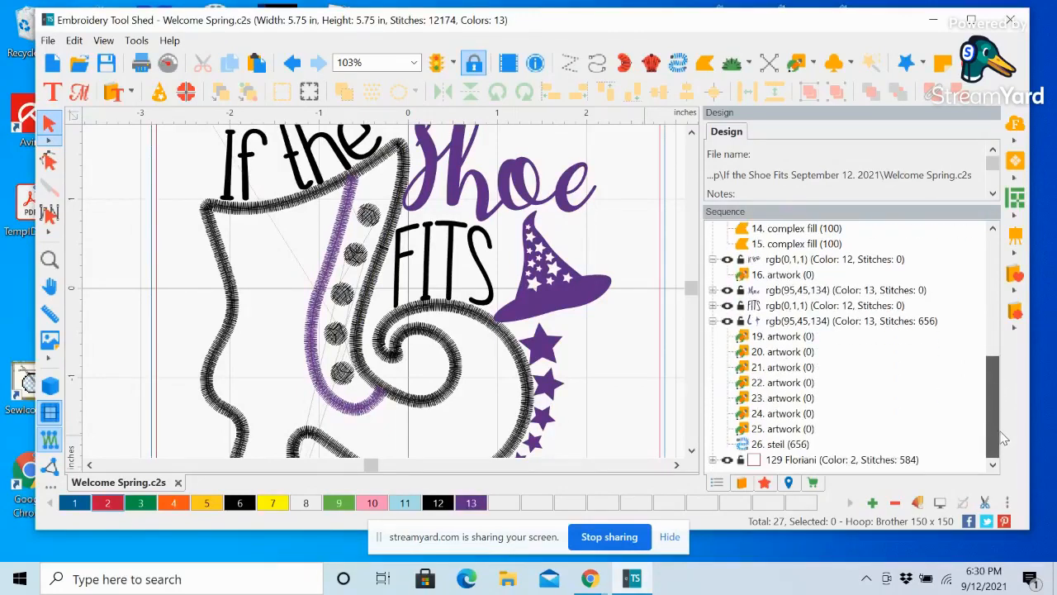
pyautogui.click(777, 445)
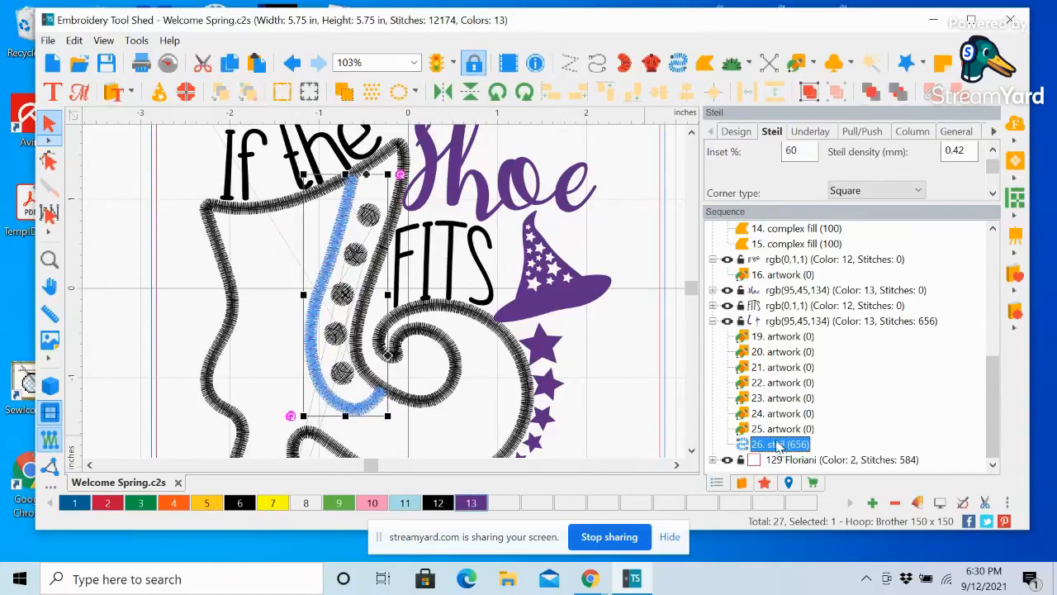
pyautogui.moveTo(777, 443); pyautogui.dragTo(758, 244)
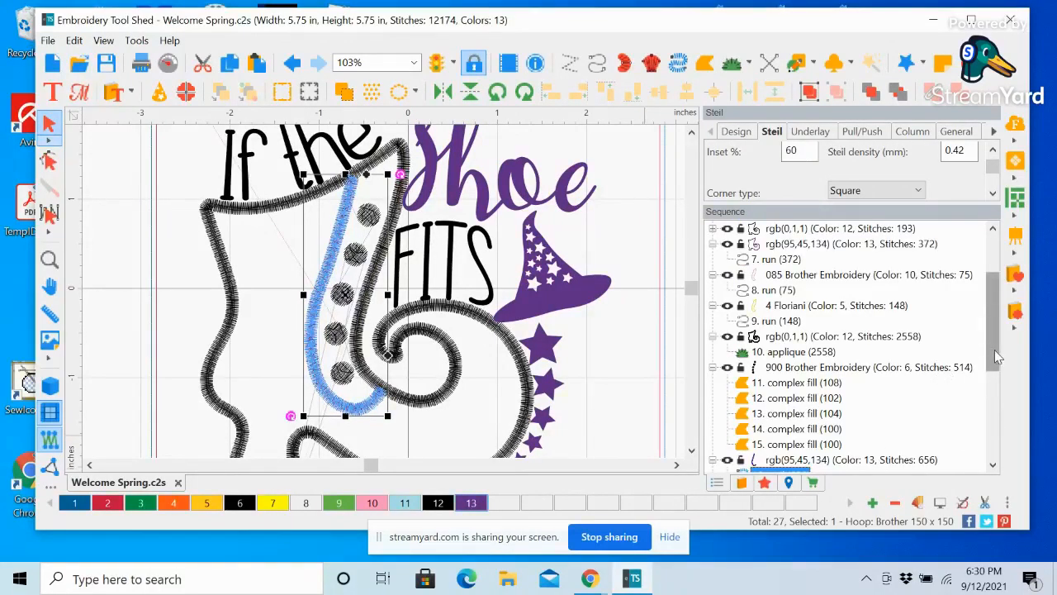
pyautogui.moveTo(994, 349); pyautogui.dragTo(996, 374)
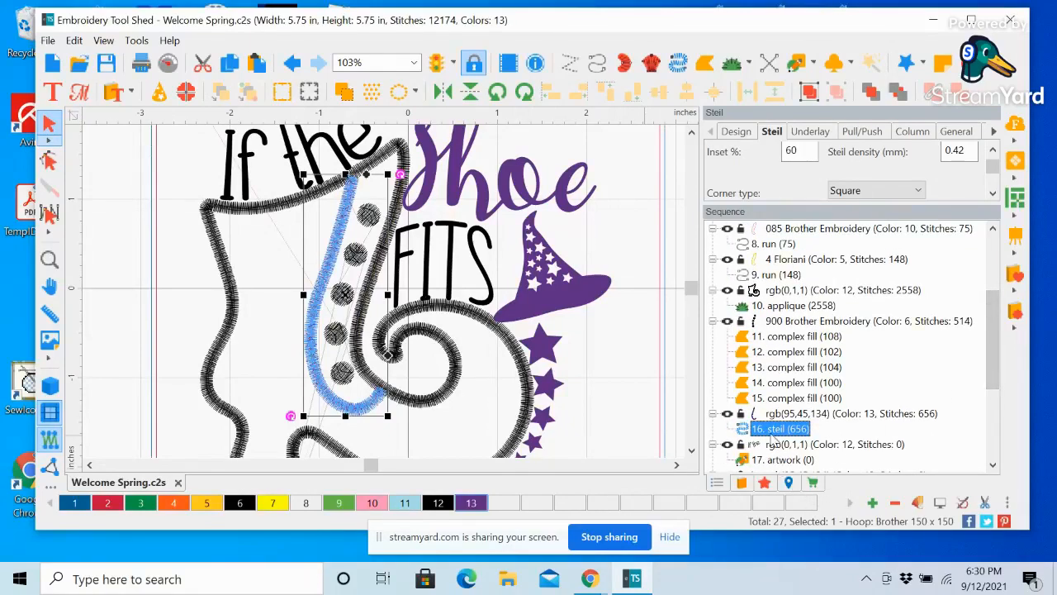
pyautogui.moveTo(771, 420); pyautogui.dragTo(764, 278)
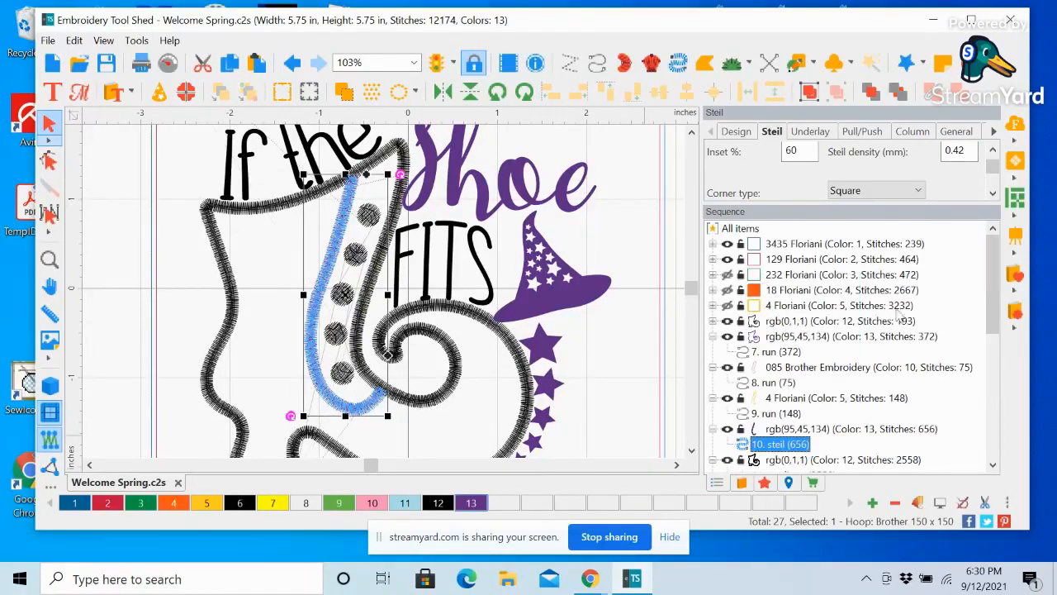
# Collapse the expanded color groups in the sequence from the boot's 372-stitch run through the lacing panel, boot applique and lacing dots
pyautogui.scroll(-2, 995, 307)
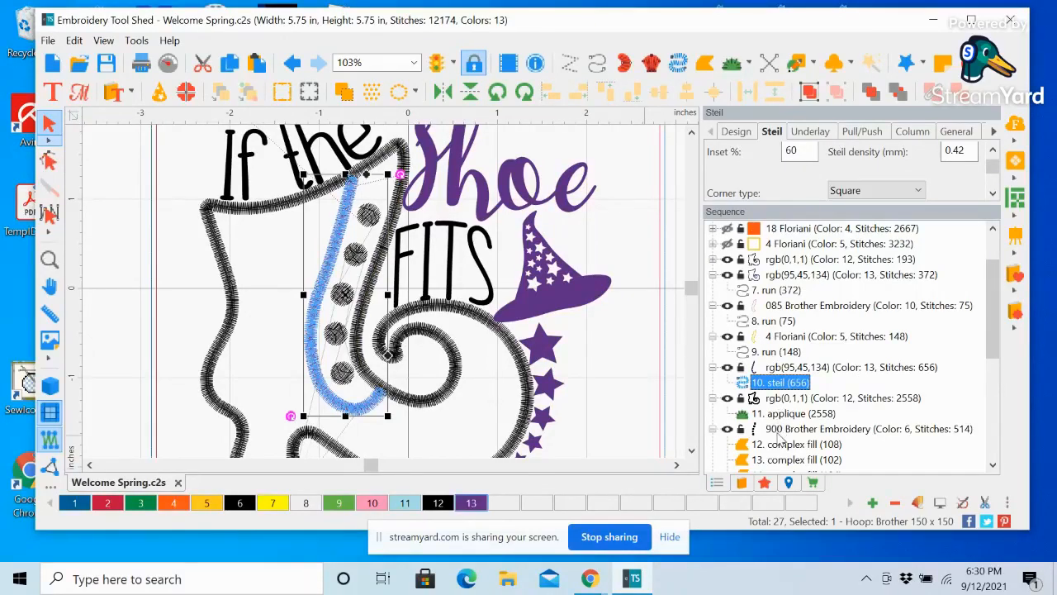
pyautogui.click(713, 428)
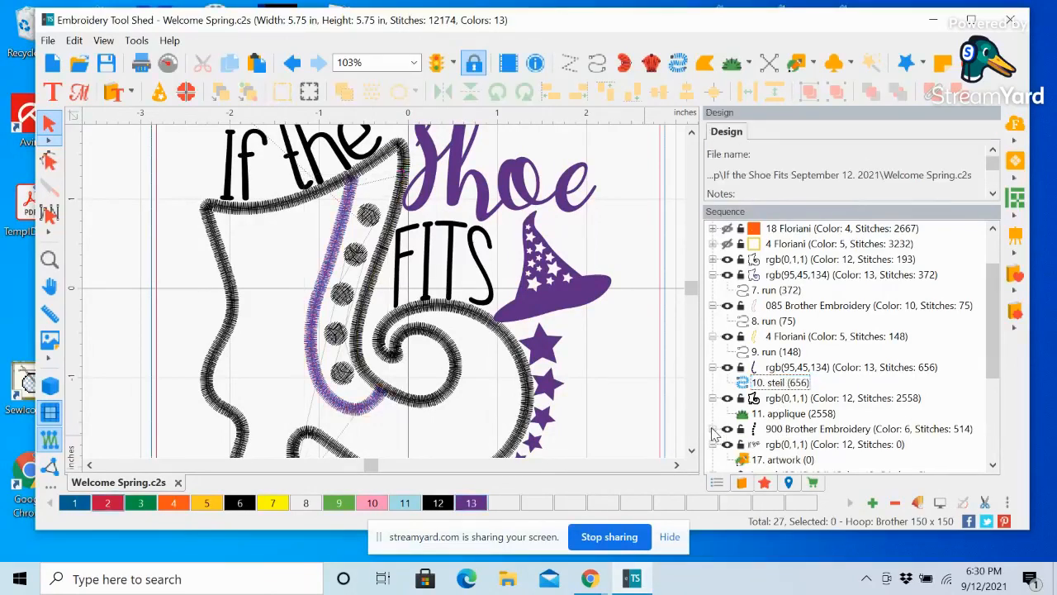
pyautogui.click(787, 430)
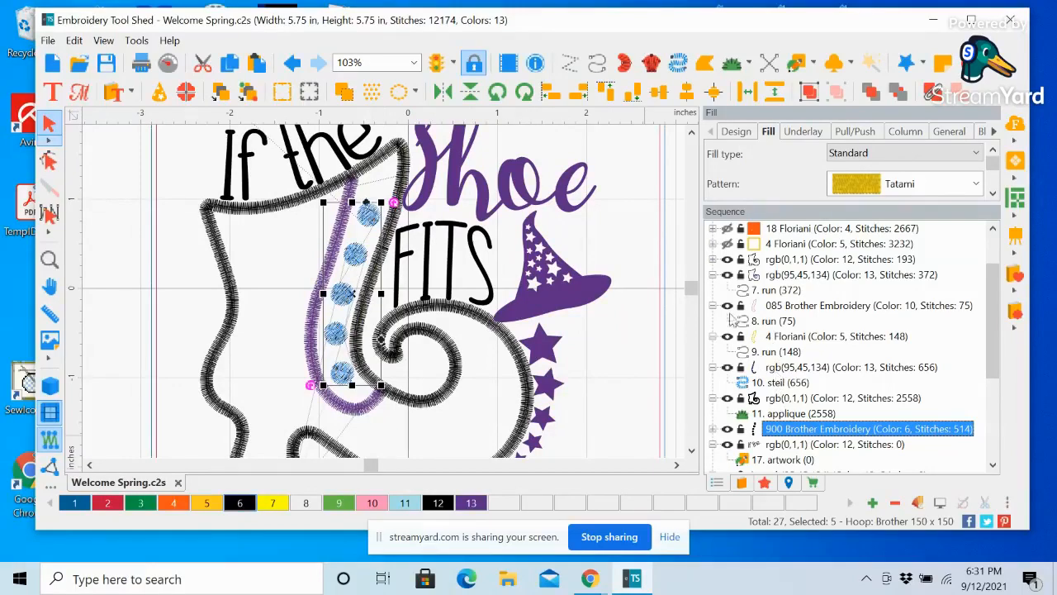
pyautogui.click(715, 277)
pyautogui.rightClick(714, 277)
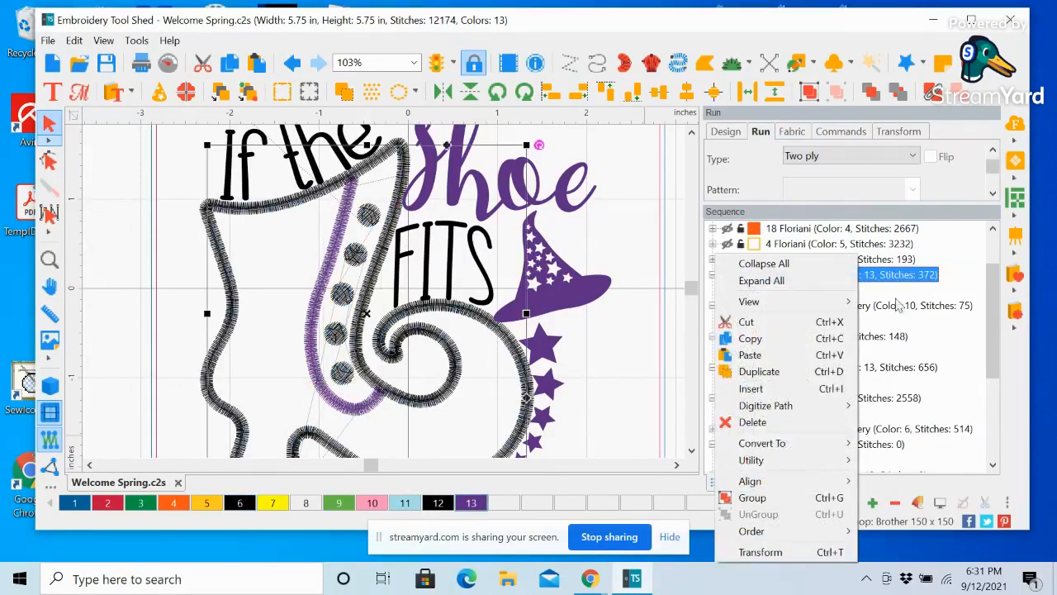
pyautogui.click(959, 330)
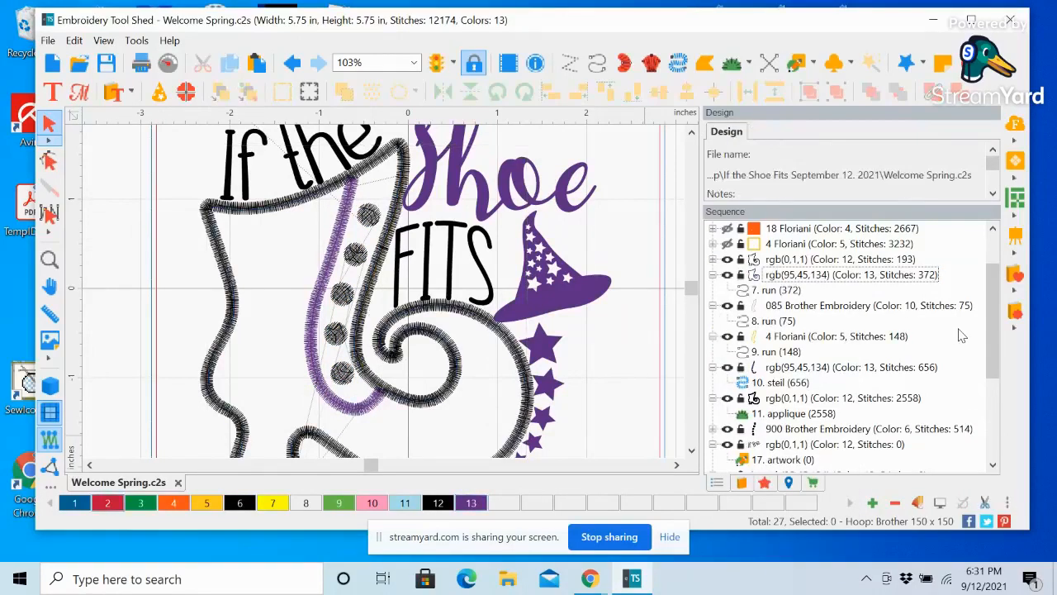
pyautogui.click(713, 276)
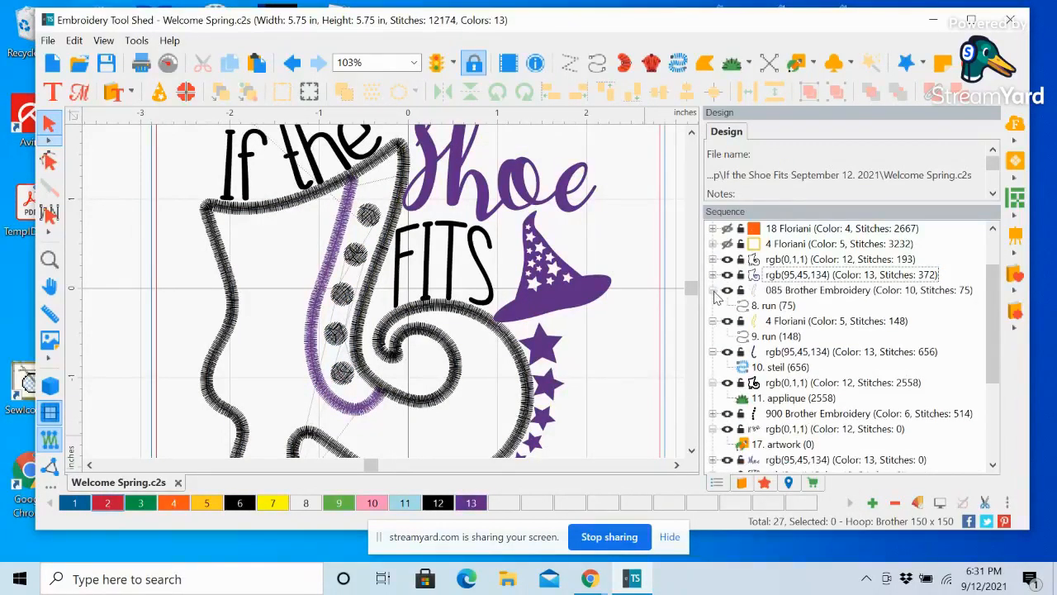
pyautogui.click(714, 290)
pyautogui.click(713, 306)
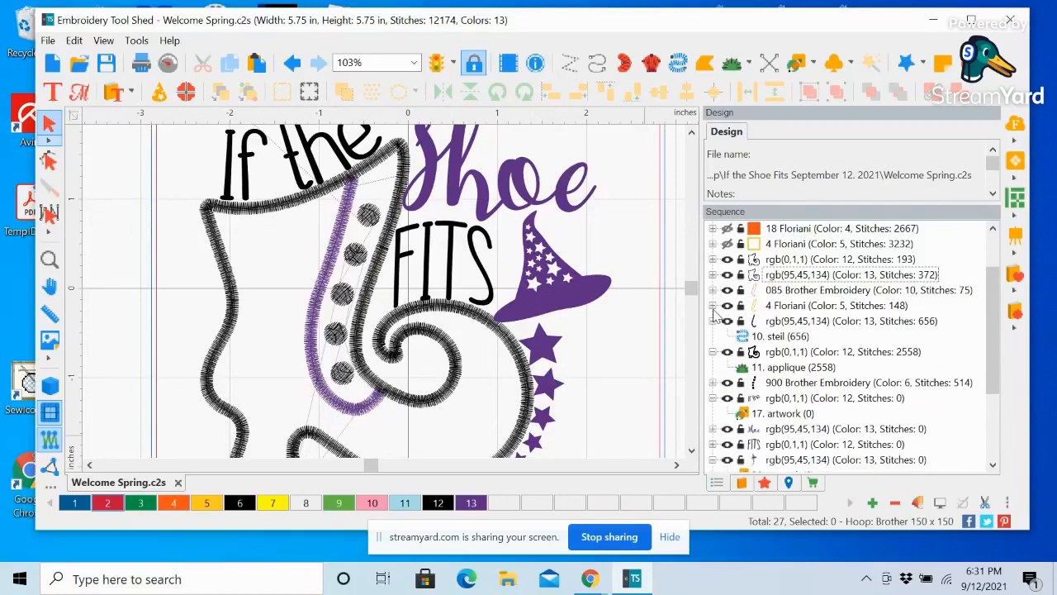
pyautogui.click(713, 321)
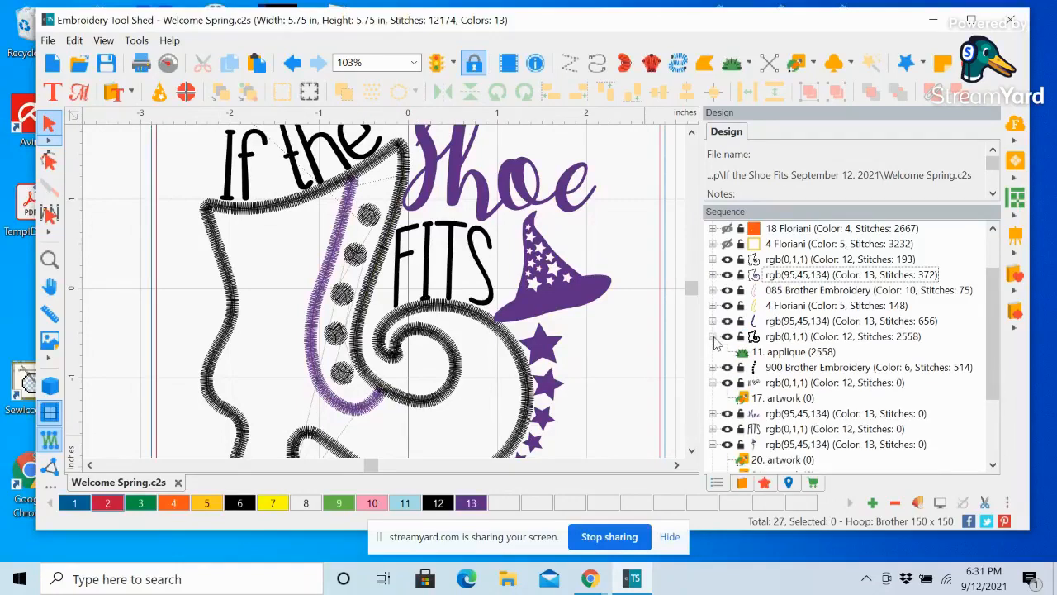
pyautogui.click(714, 336)
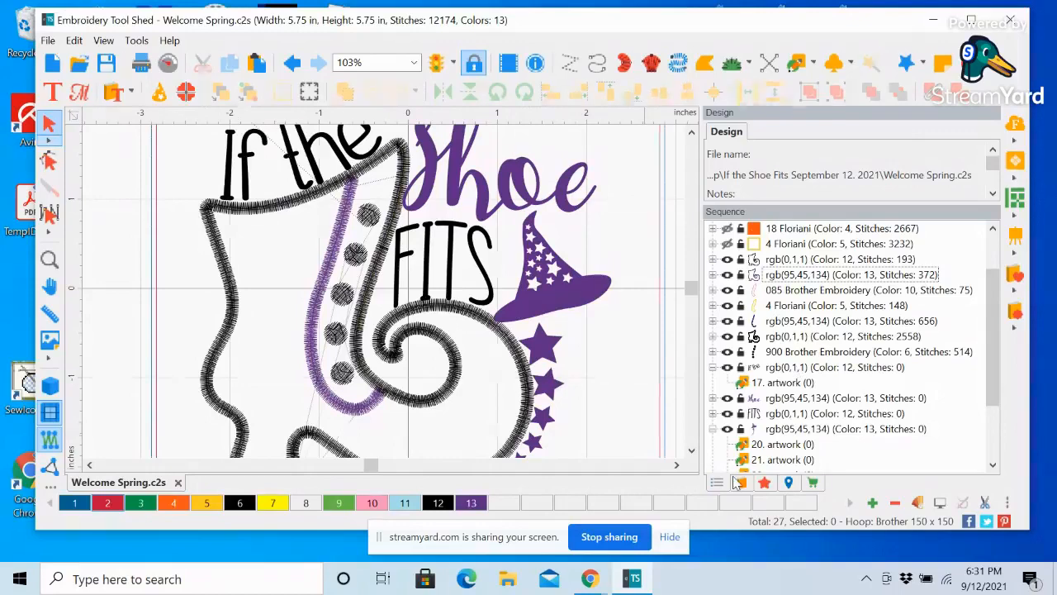
# Fit the whole design in view and convert the black "If the" artwork to satin stitches
pyautogui.click(413, 63)
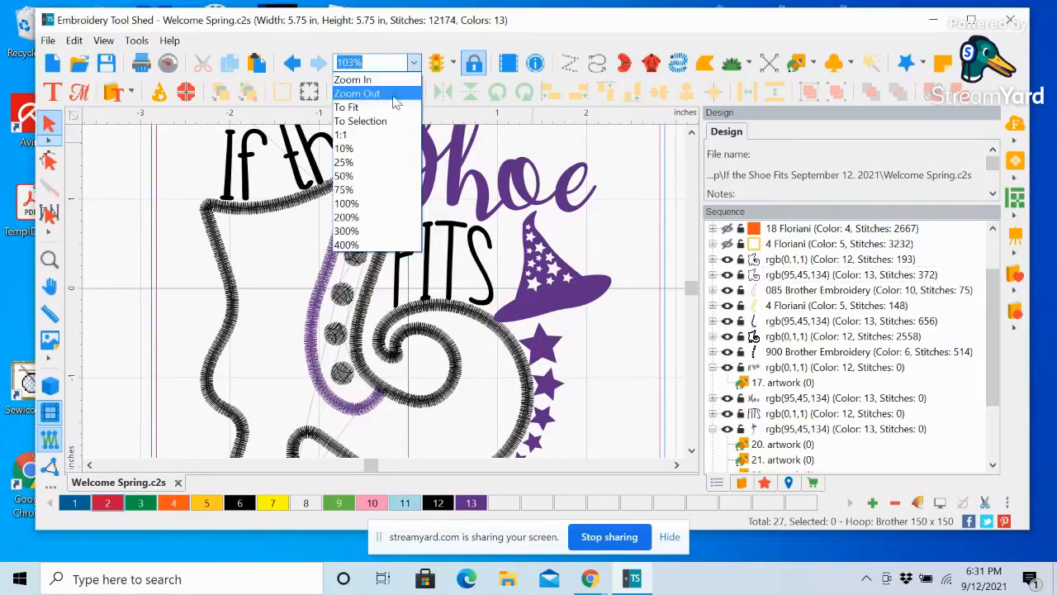
pyautogui.click(390, 107)
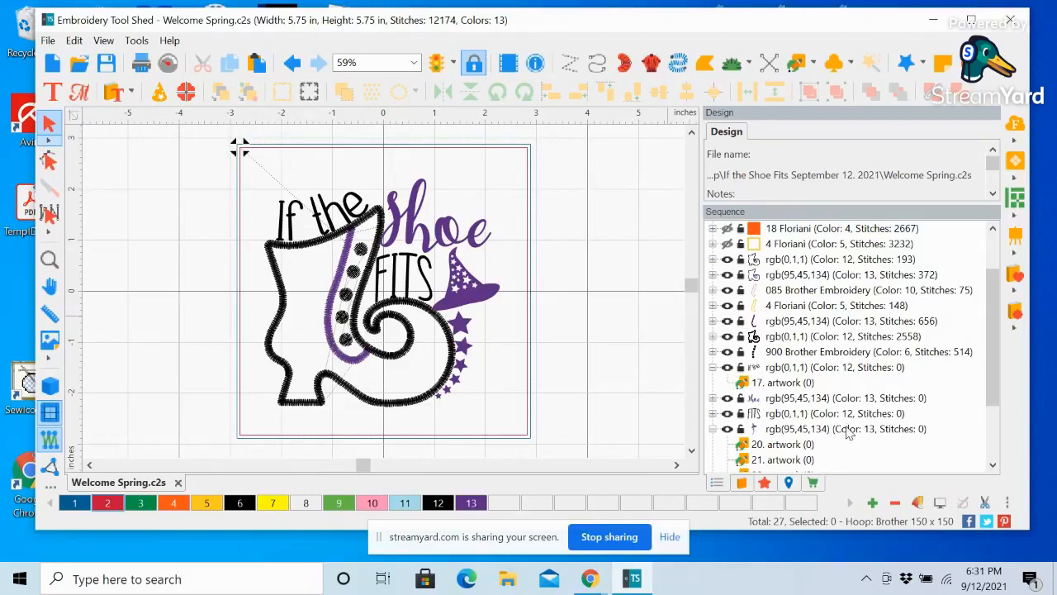
pyautogui.click(776, 368)
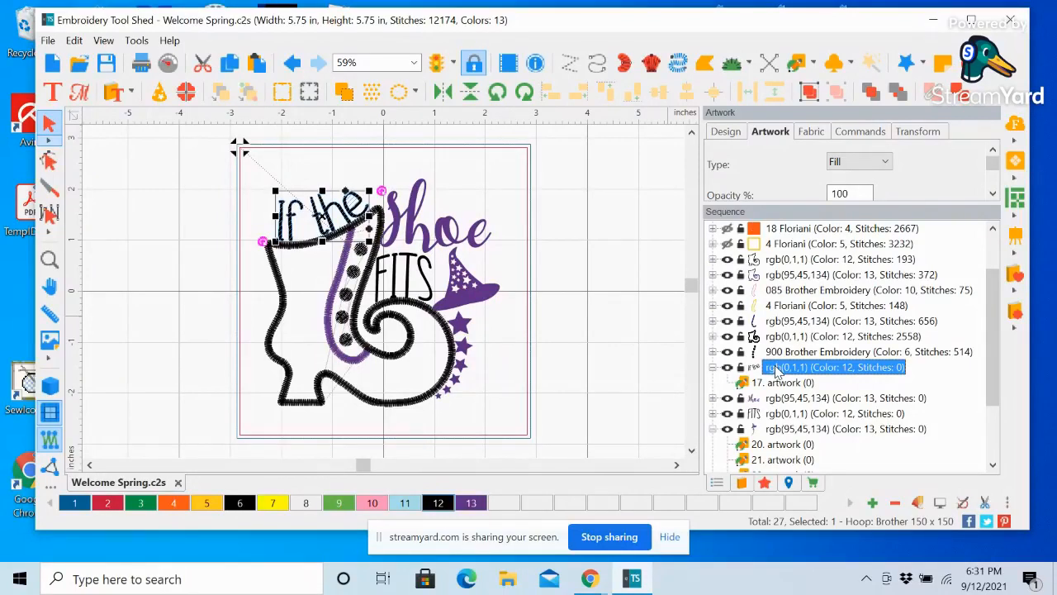
pyautogui.rightClick(776, 372)
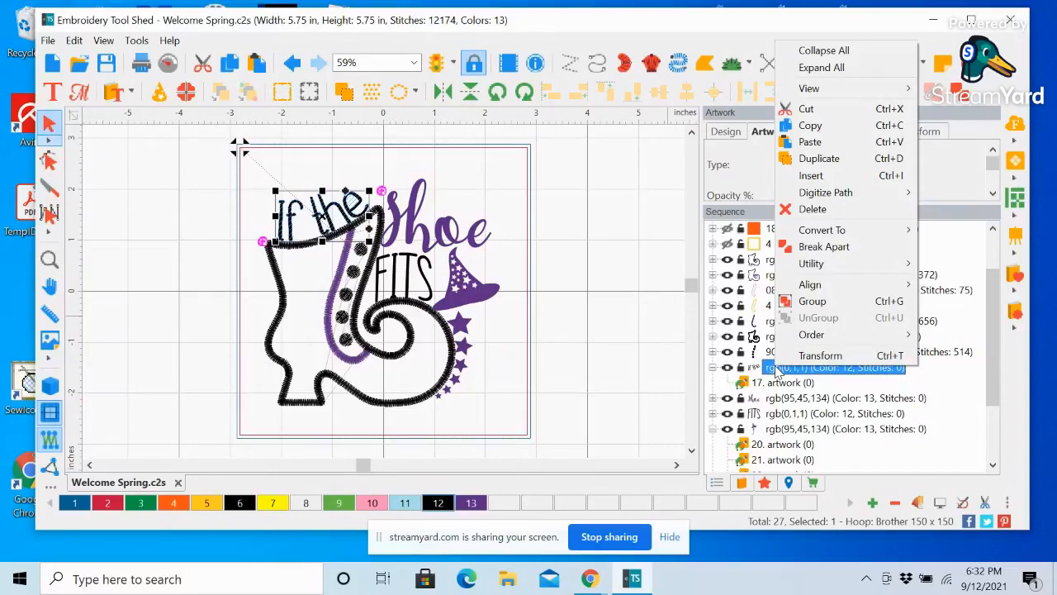
pyautogui.moveTo(826, 237)
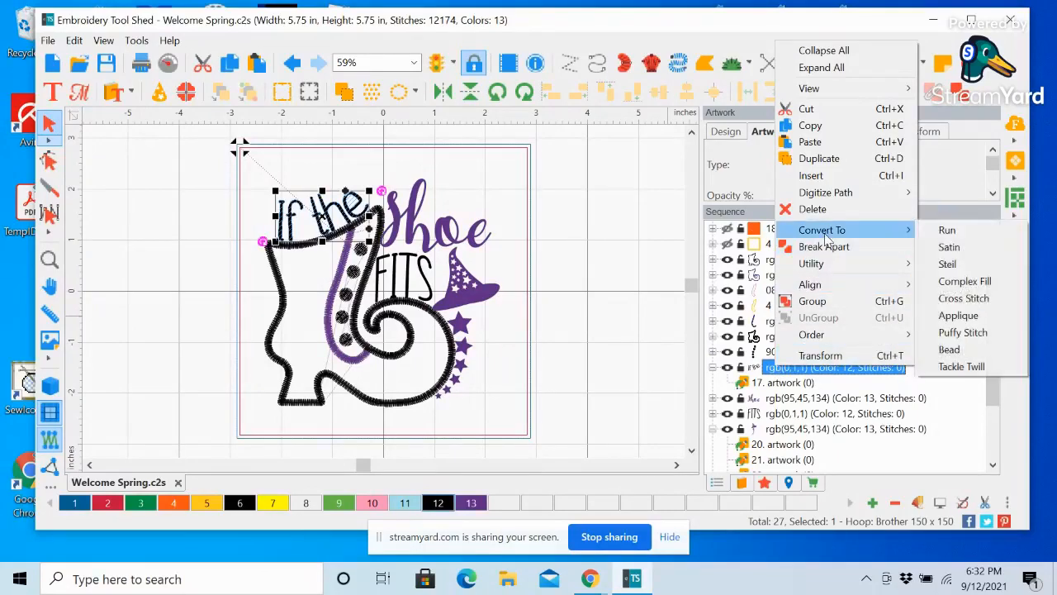
pyautogui.click(949, 248)
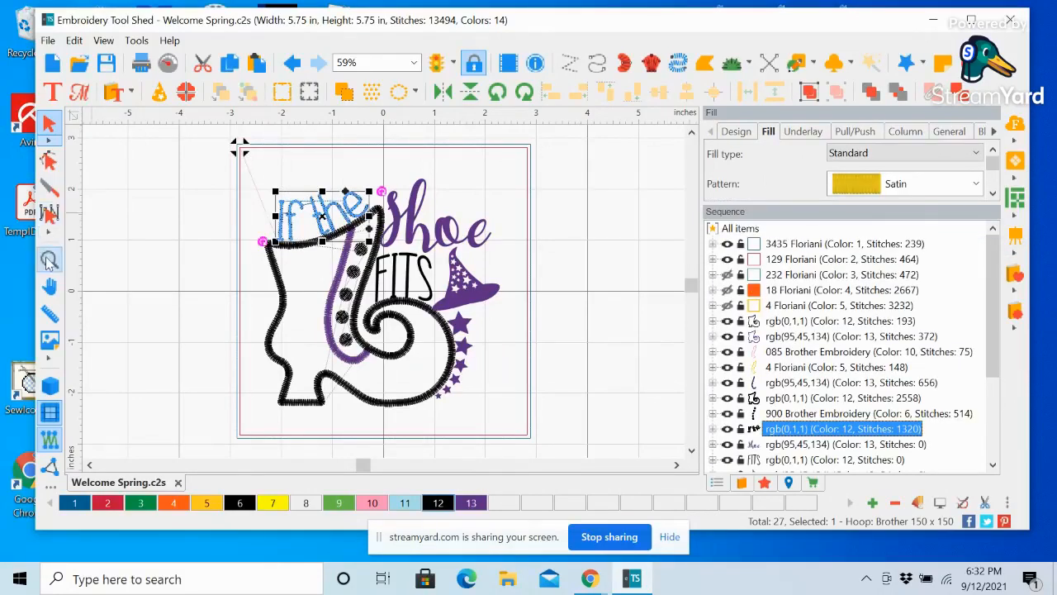
# Enlarge the view of the satin "If the" lettering, deselect it, and turn on the realistic 3D stitch display
pyautogui.moveTo(236, 146); pyautogui.dragTo(417, 284)
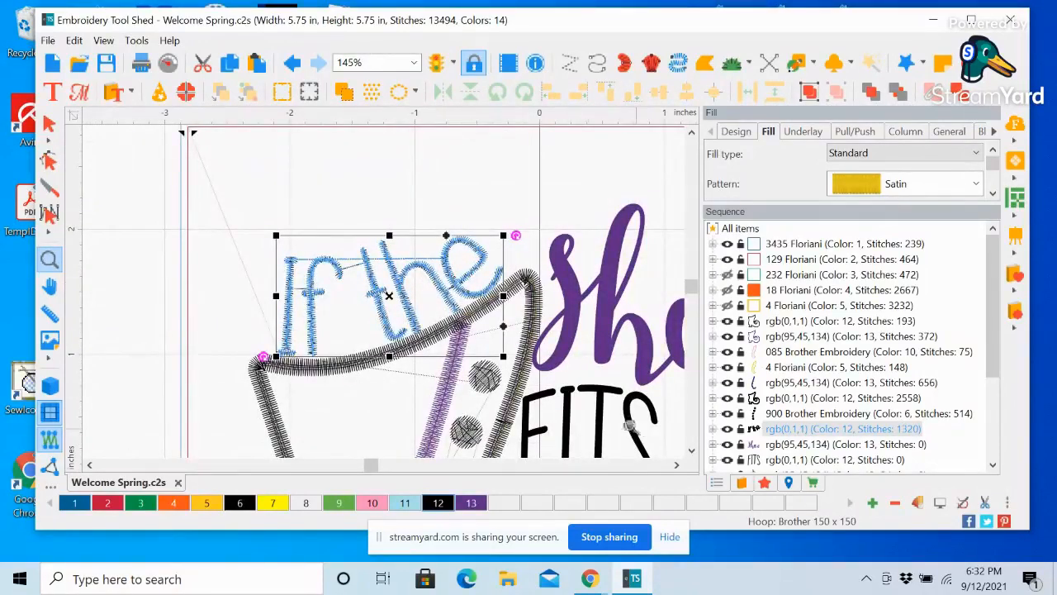
pyautogui.click(48, 123)
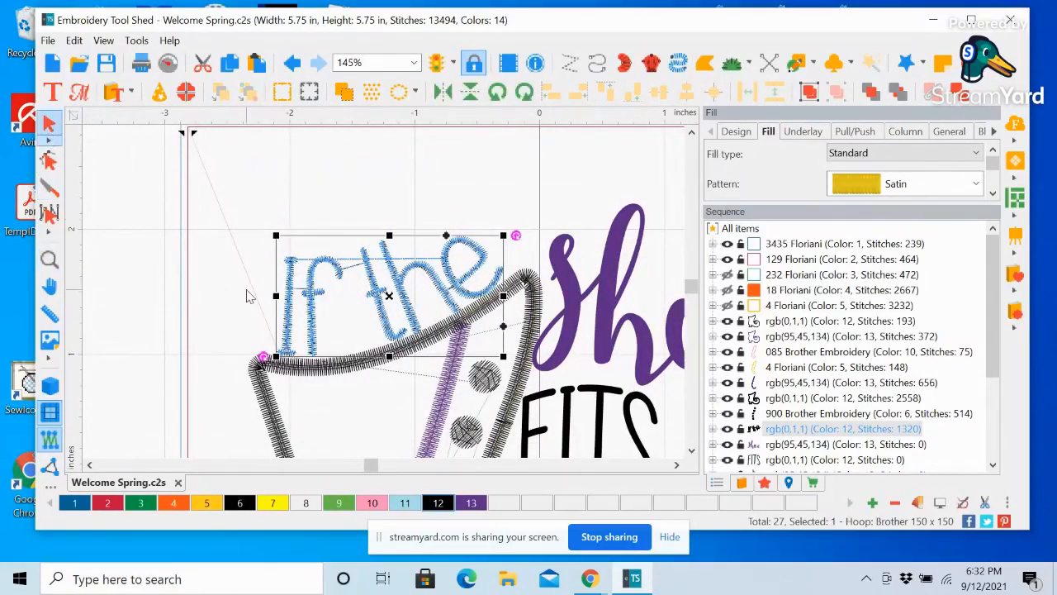
pyautogui.click(124, 227)
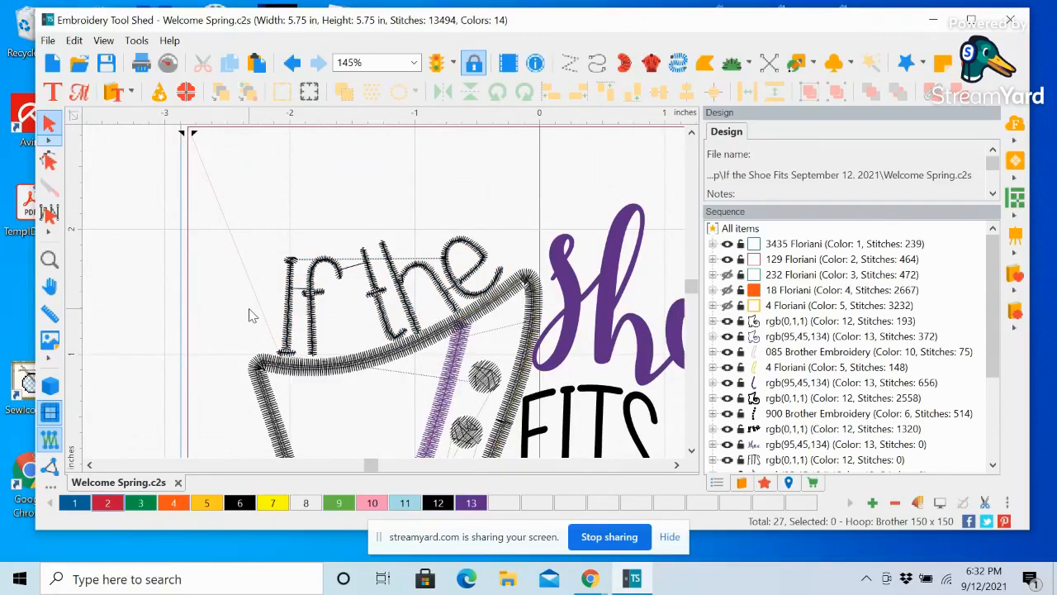
pyautogui.click(49, 387)
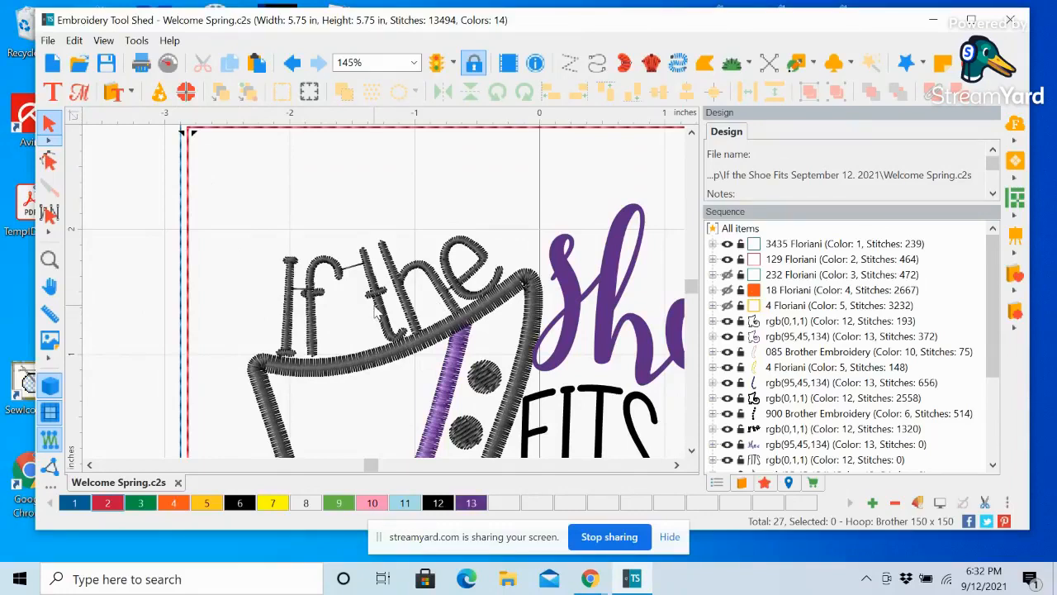
# Move the "If the" lettering slightly up and left so it clears the boot's top satin edge, and deselect it
pyautogui.click(380, 310)
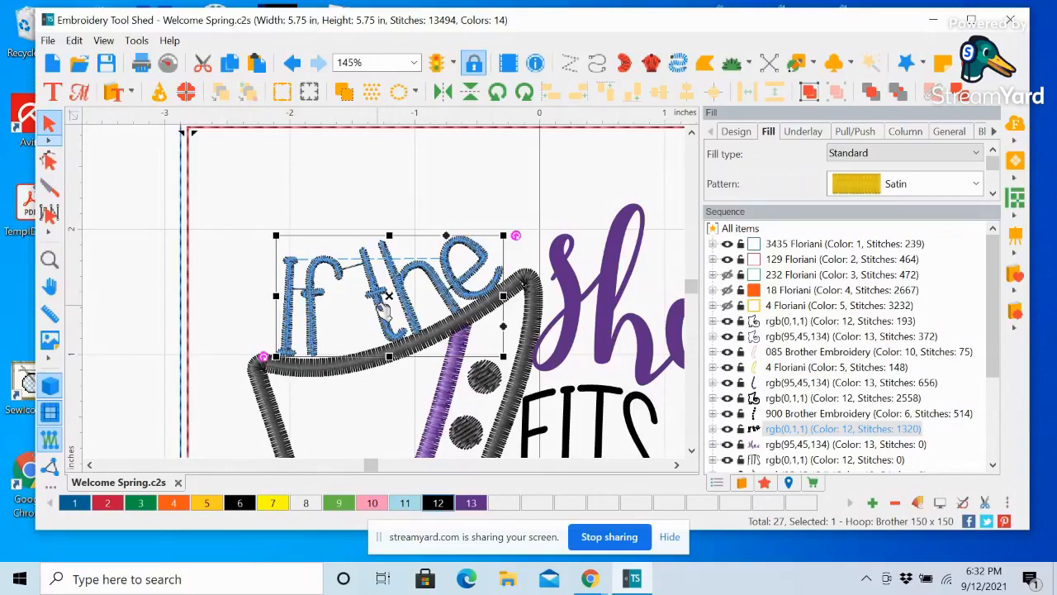
pyautogui.click(382, 310)
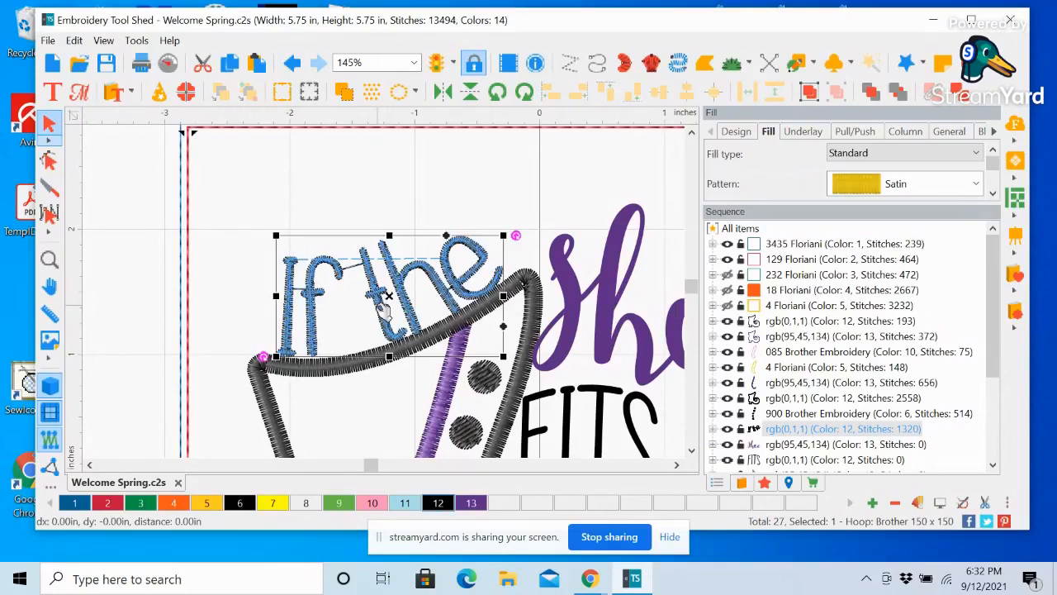
pyautogui.moveTo(383, 308); pyautogui.dragTo(380, 301)
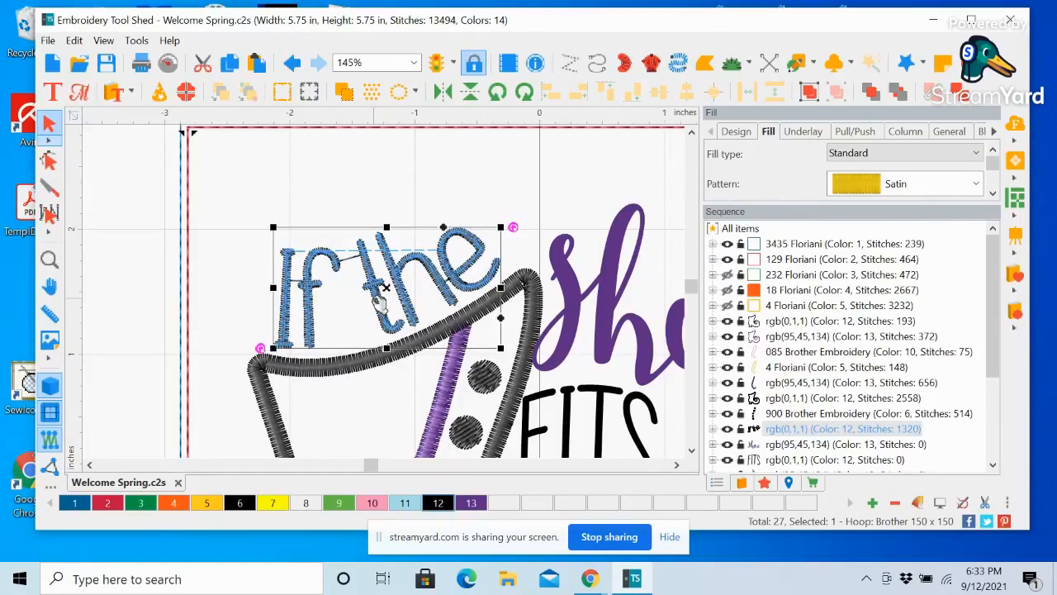
pyautogui.click(439, 161)
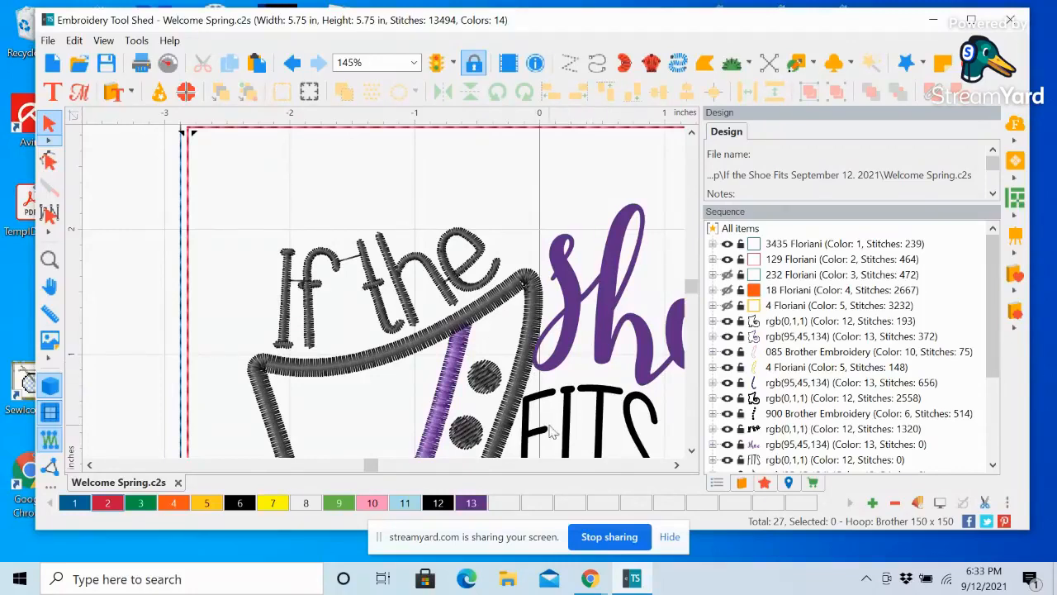
# Convert the purple "Shoe" artwork to satin stitches
pyautogui.click(676, 465)
pyautogui.click(675, 465)
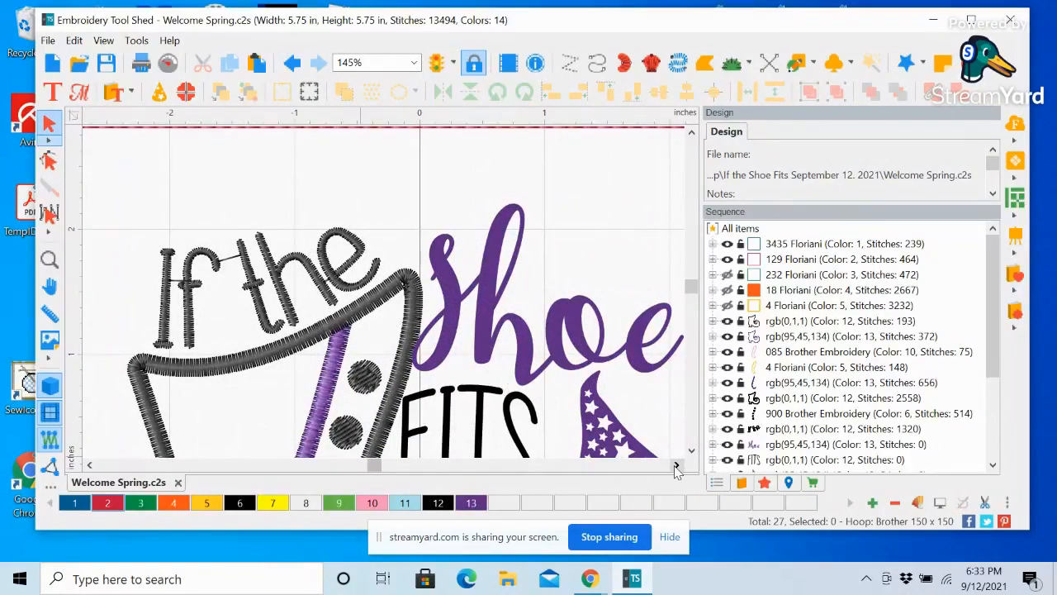
pyautogui.click(779, 444)
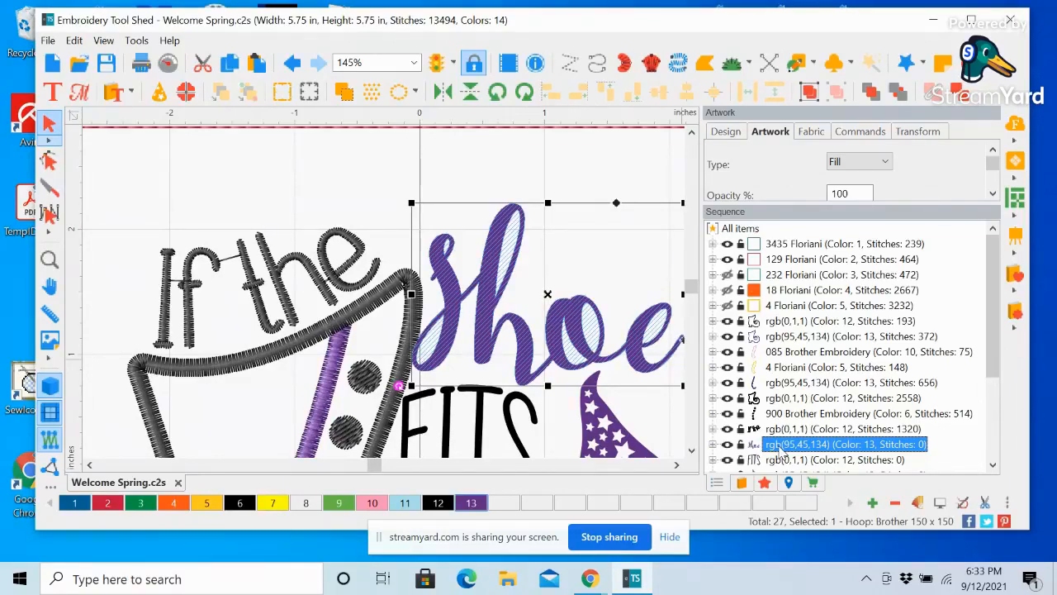
pyautogui.rightClick(559, 326)
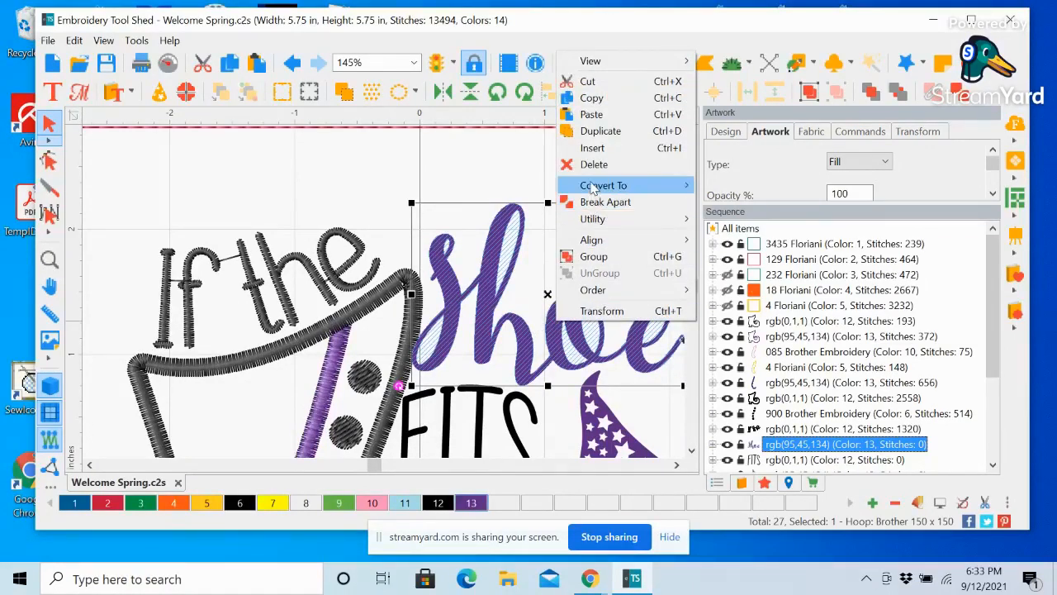
pyautogui.moveTo(595, 188)
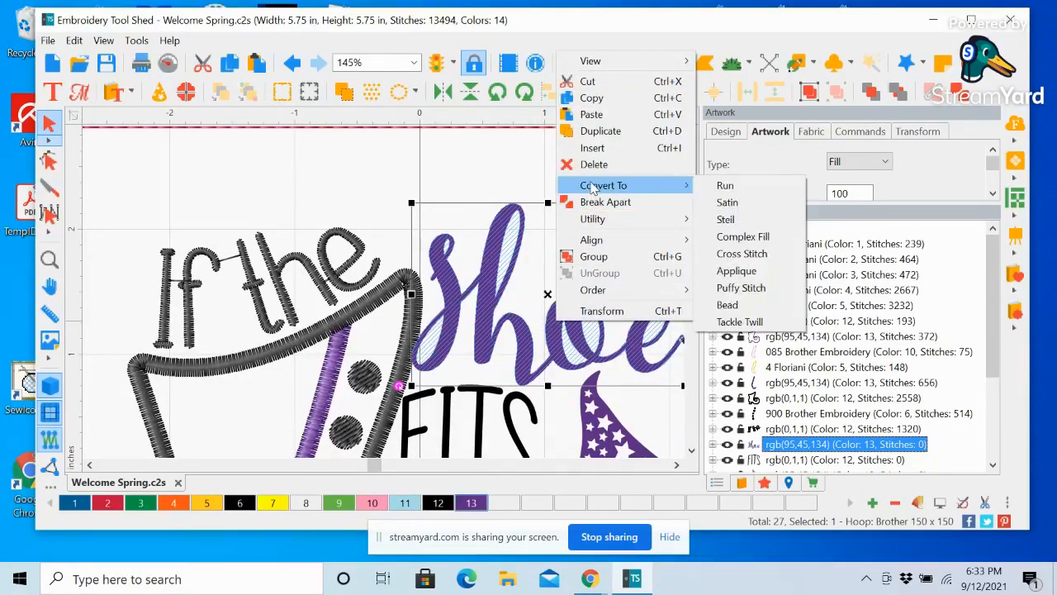
pyautogui.click(726, 203)
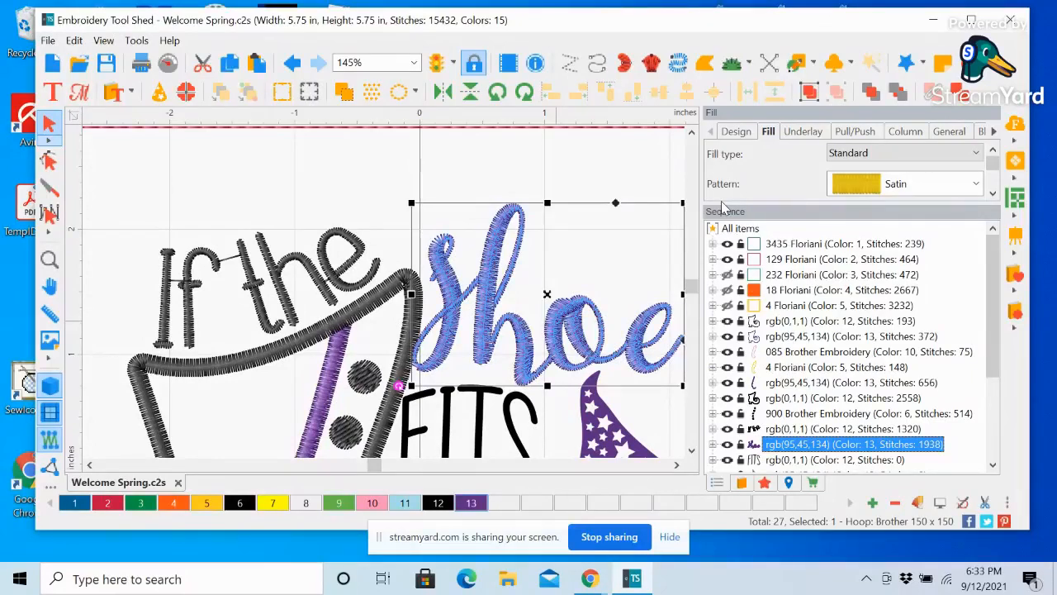
# Fit the whole design in view and nudge the satin "Shoe" lettering slightly right, away from the boot's top tip
pyautogui.click(413, 64)
pyautogui.click(412, 108)
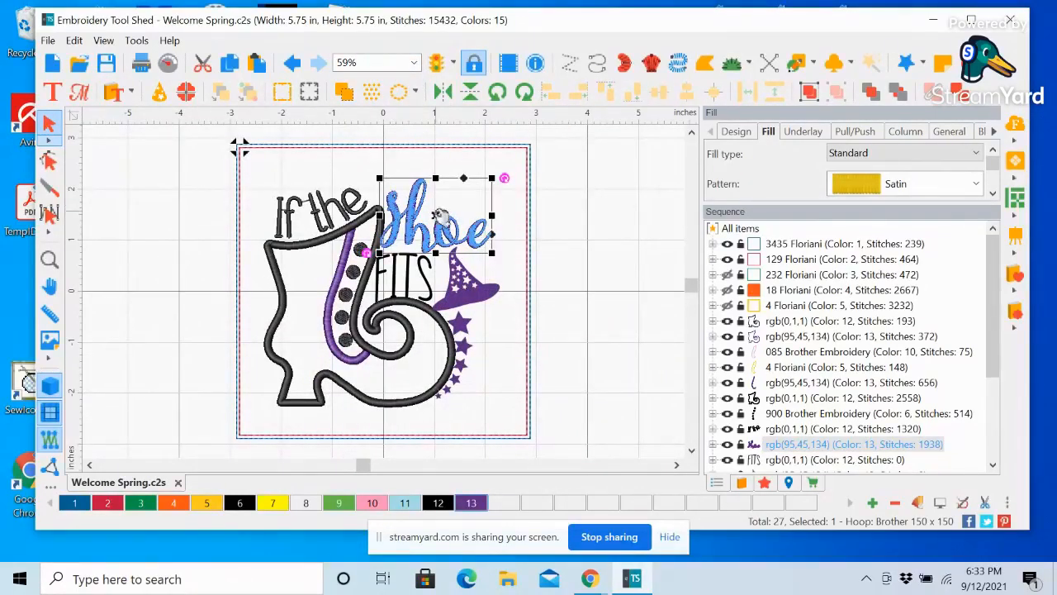
pyautogui.press('Right')
pyautogui.press('Right')
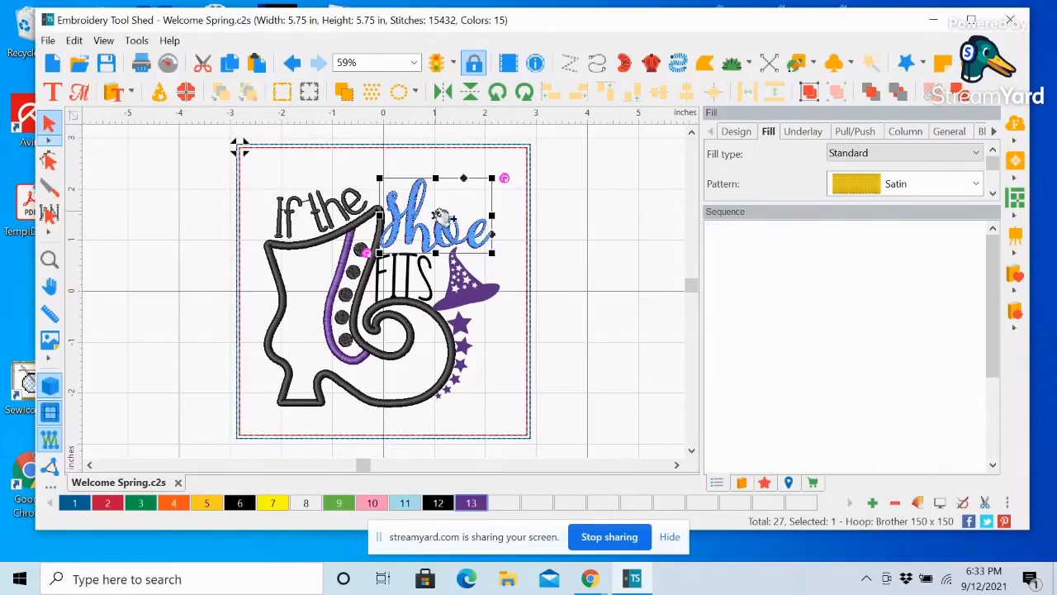
pyautogui.press('Right')
pyautogui.press('Right')
pyautogui.press('Right')
pyautogui.press('Right')
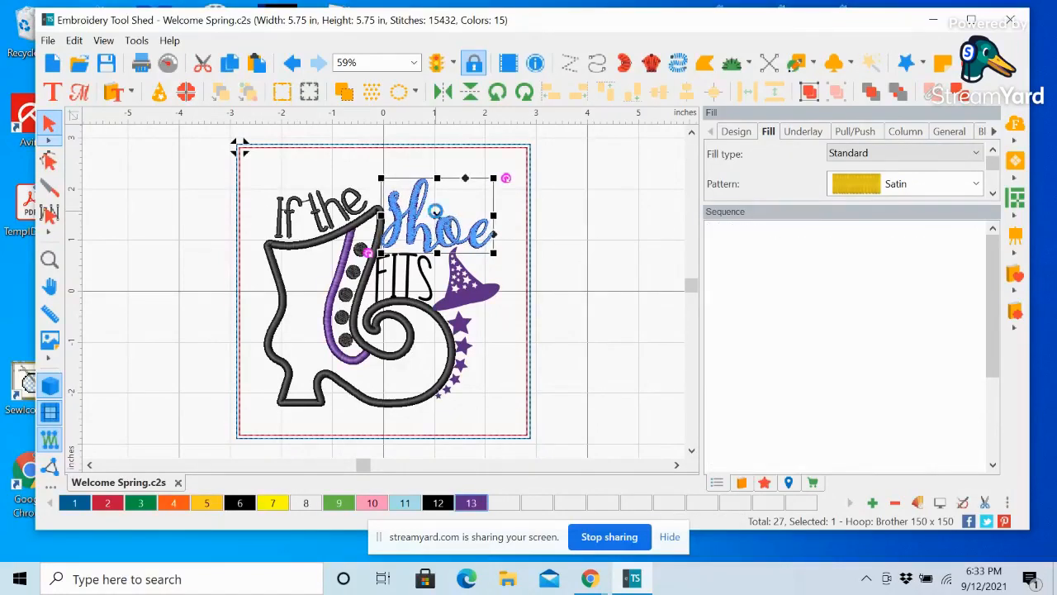
pyautogui.press('Right')
pyautogui.press('Right')
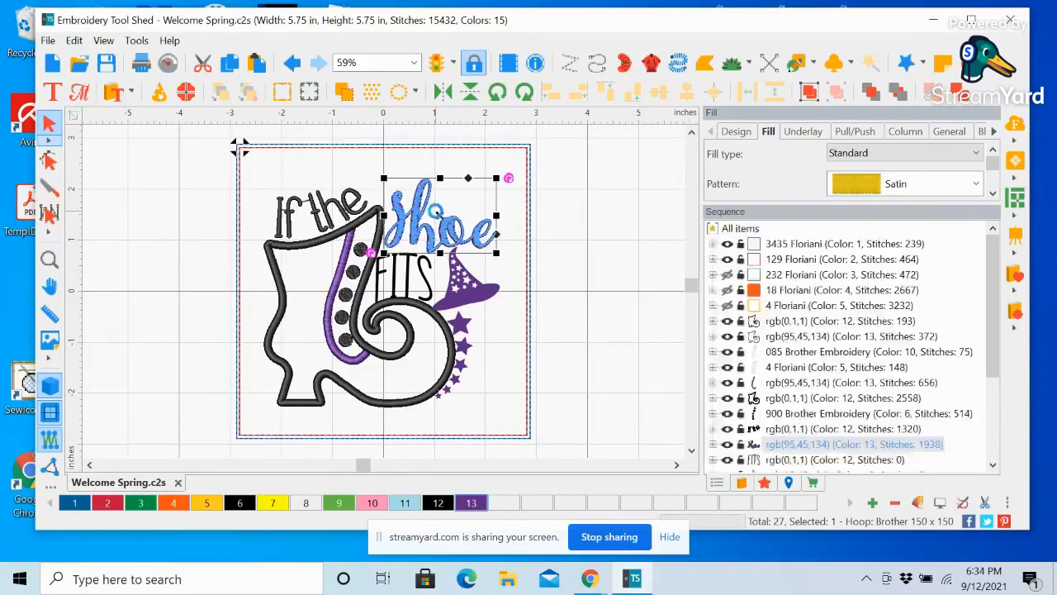
pyautogui.press('Right')
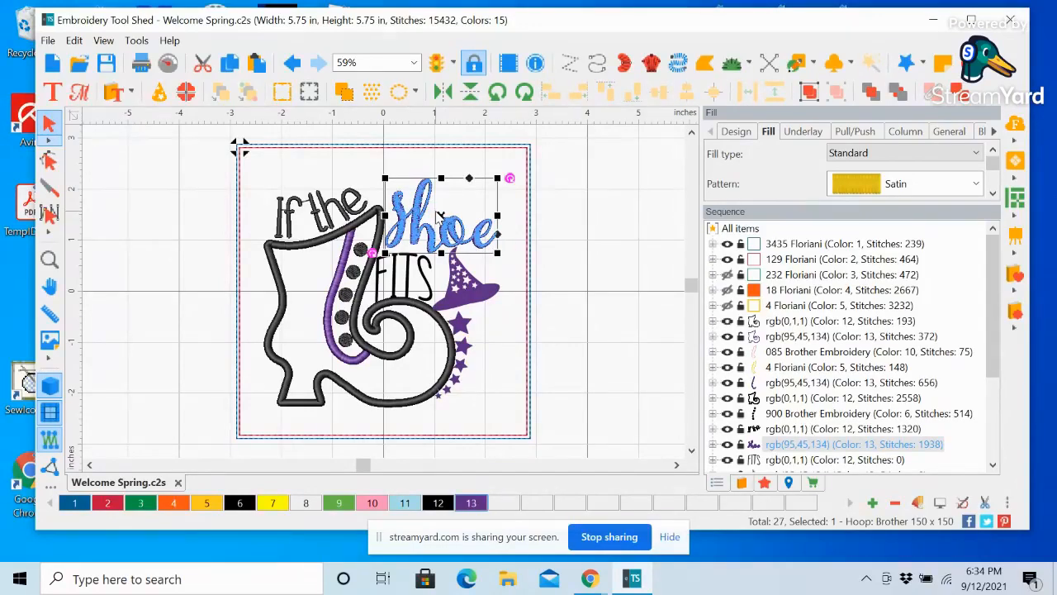
pyautogui.press('Right')
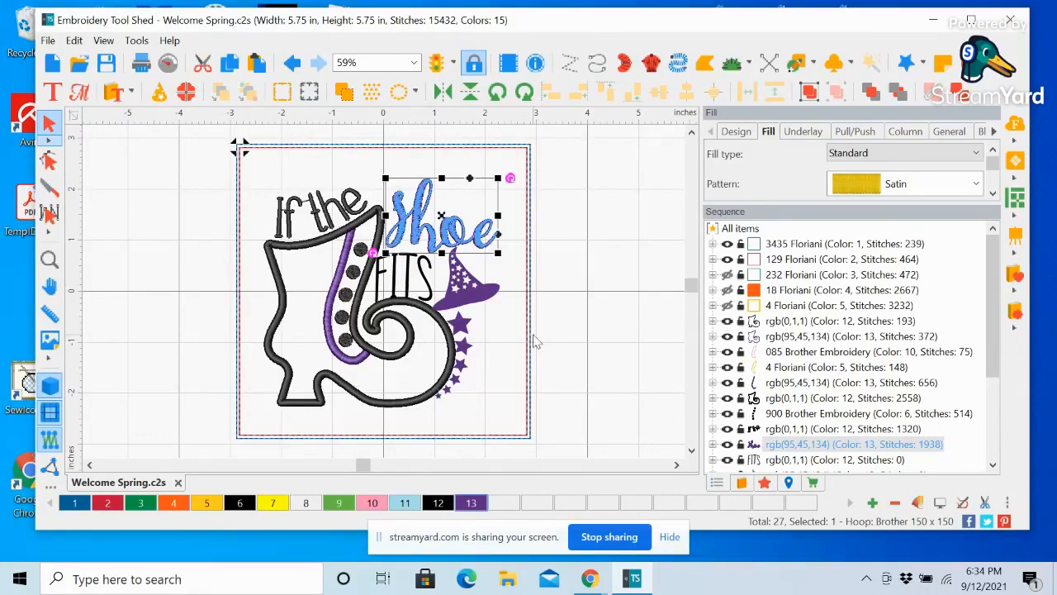
# Convert the black "FITS" artwork to satin stitches
pyautogui.click(784, 460)
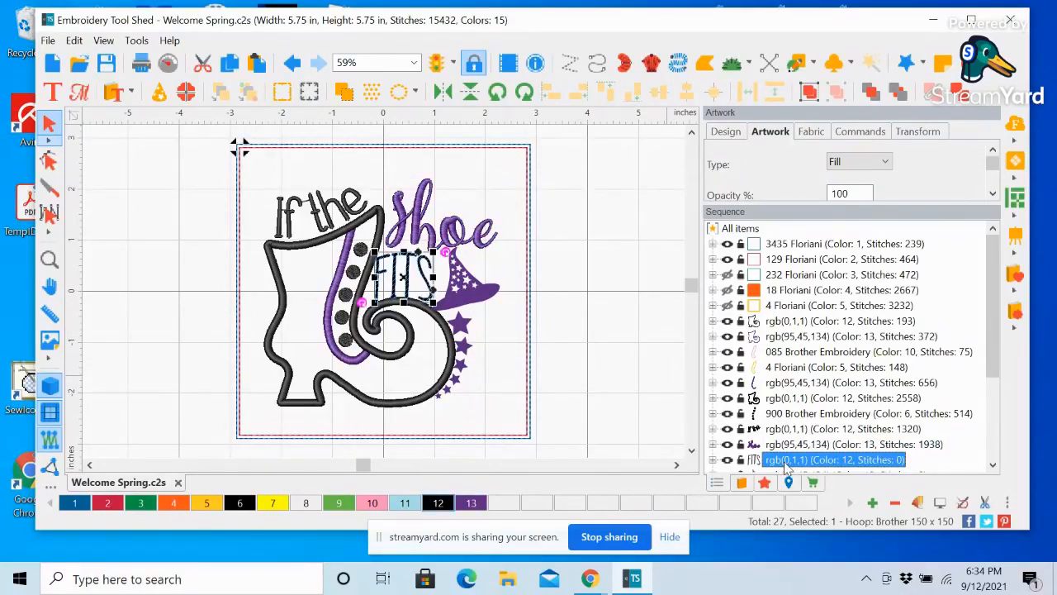
pyautogui.rightClick(405, 275)
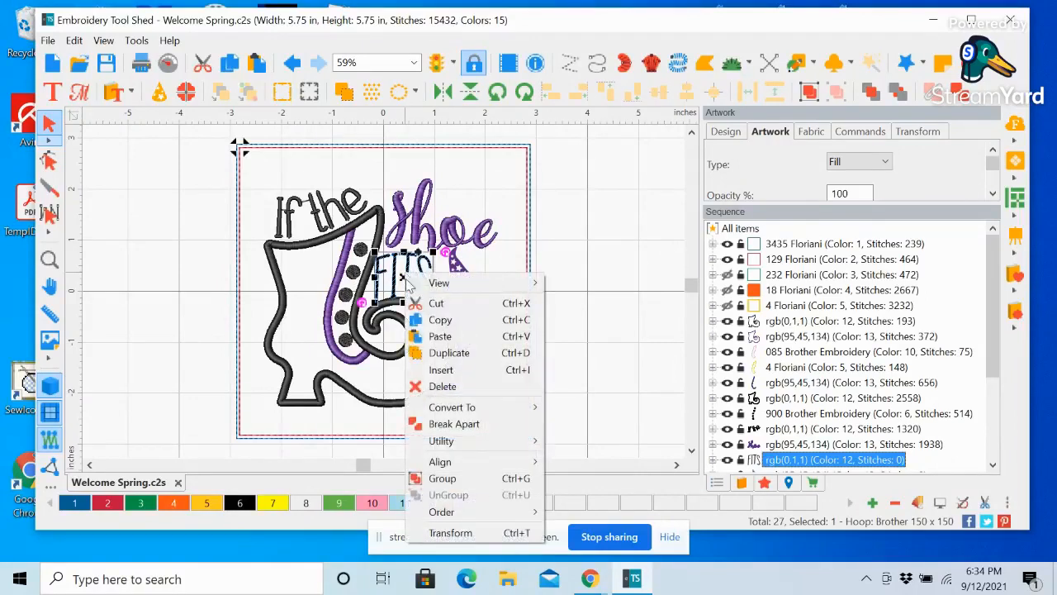
pyautogui.moveTo(446, 410)
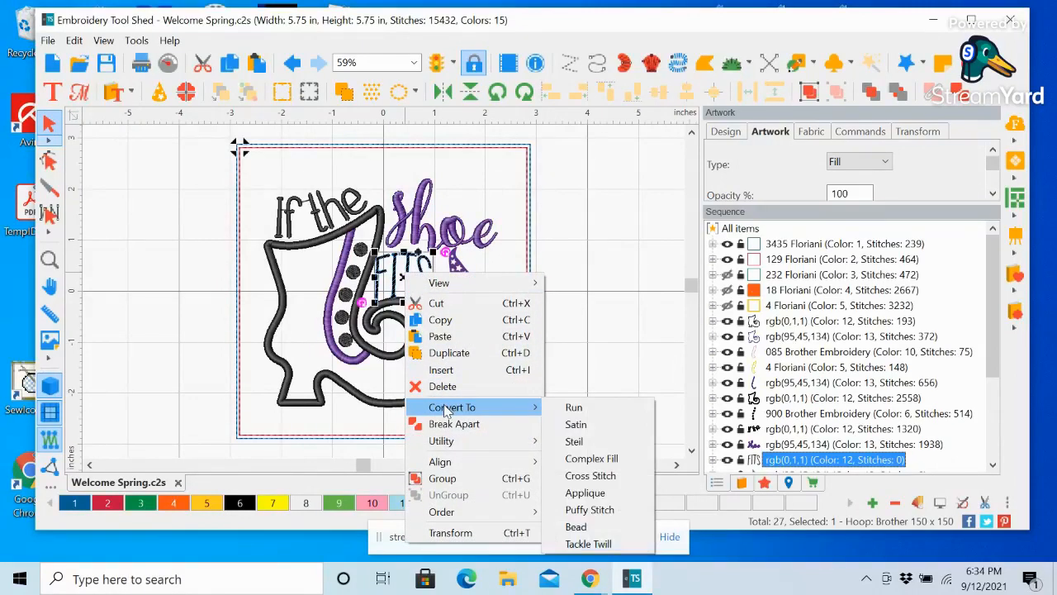
pyautogui.click(577, 425)
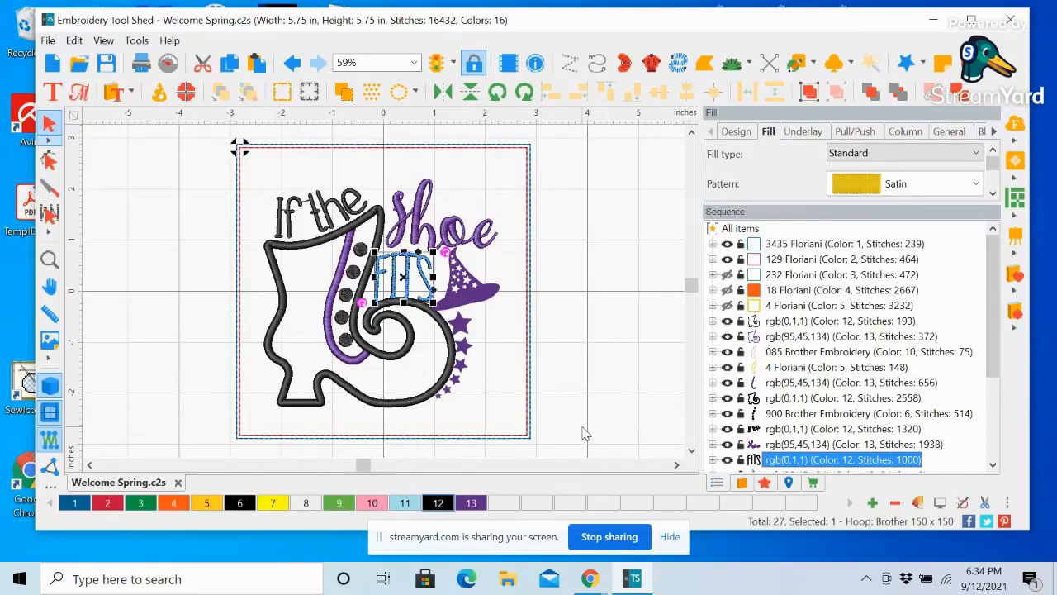
# Nudge the satin "Shoe" lettering slightly up and right to open space above "FITS" and the witch hat
pyautogui.click(420, 227)
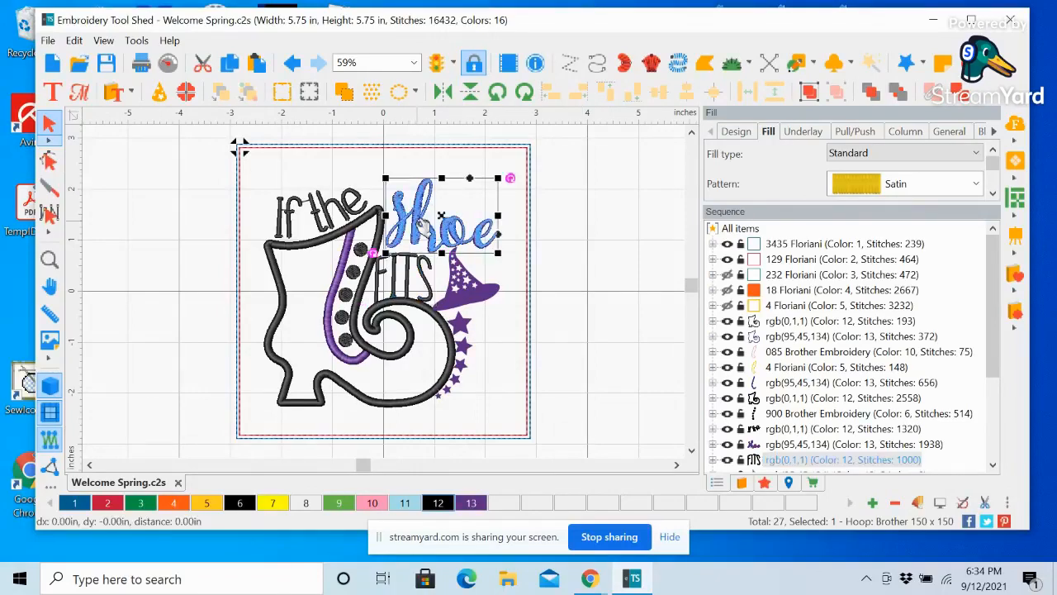
pyautogui.press('Up')
pyautogui.press('Up')
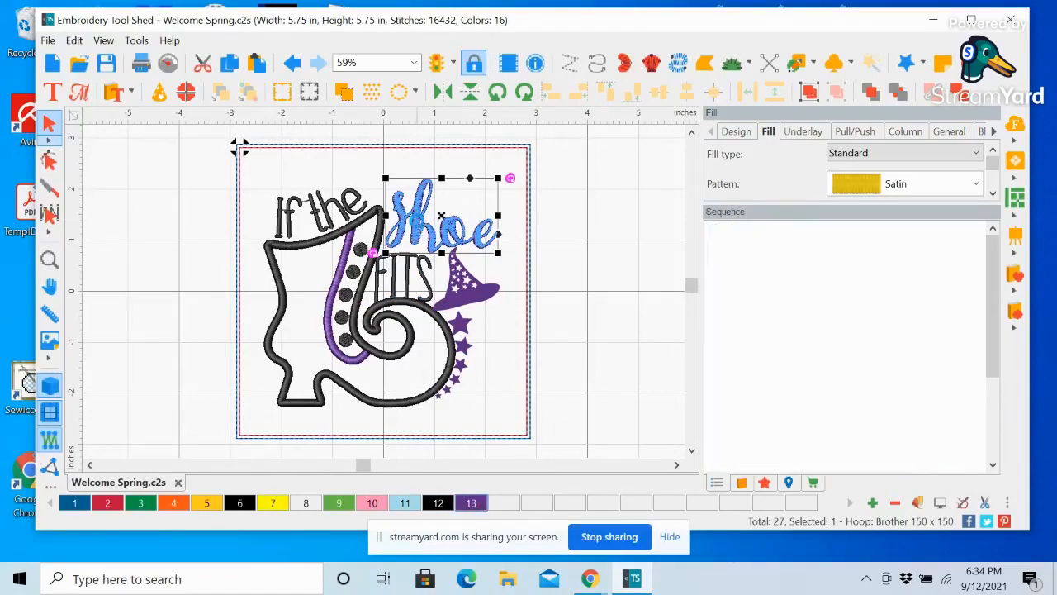
pyautogui.press('Up')
pyautogui.press('Up')
pyautogui.press('Up')
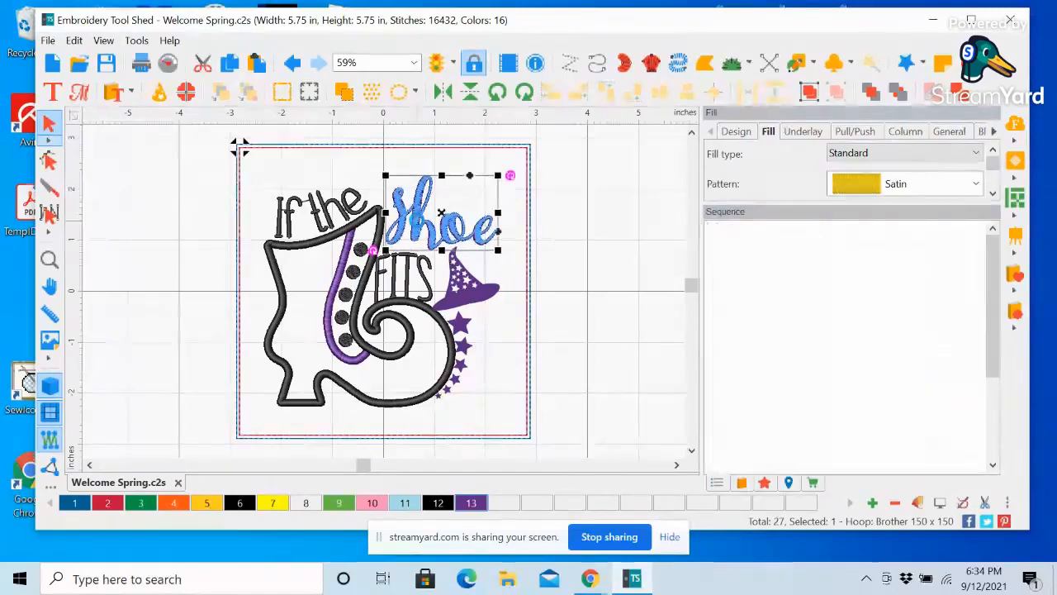
pyautogui.press('Right')
pyautogui.press('Right')
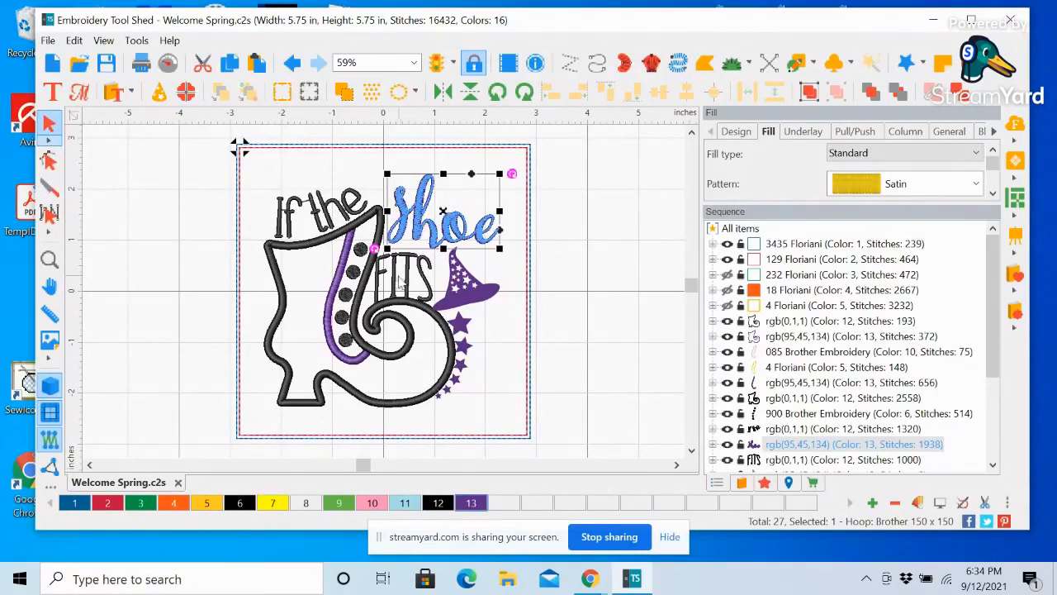
# Nudge the satin "FITS" lettering slightly up and right, away from the boot's satin edges, and deselect it
pyautogui.click(398, 285)
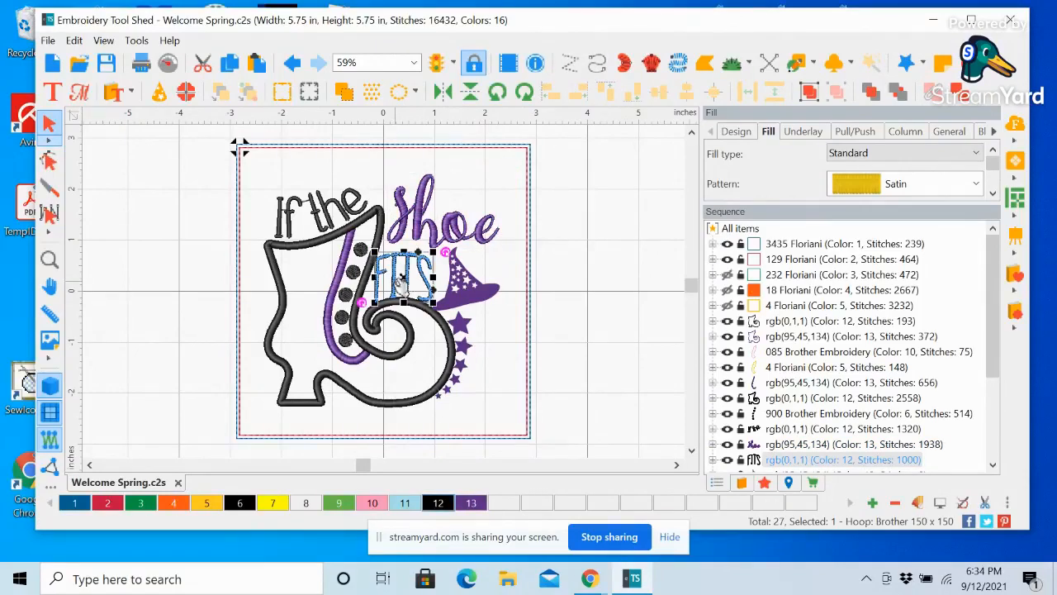
pyautogui.press('Right')
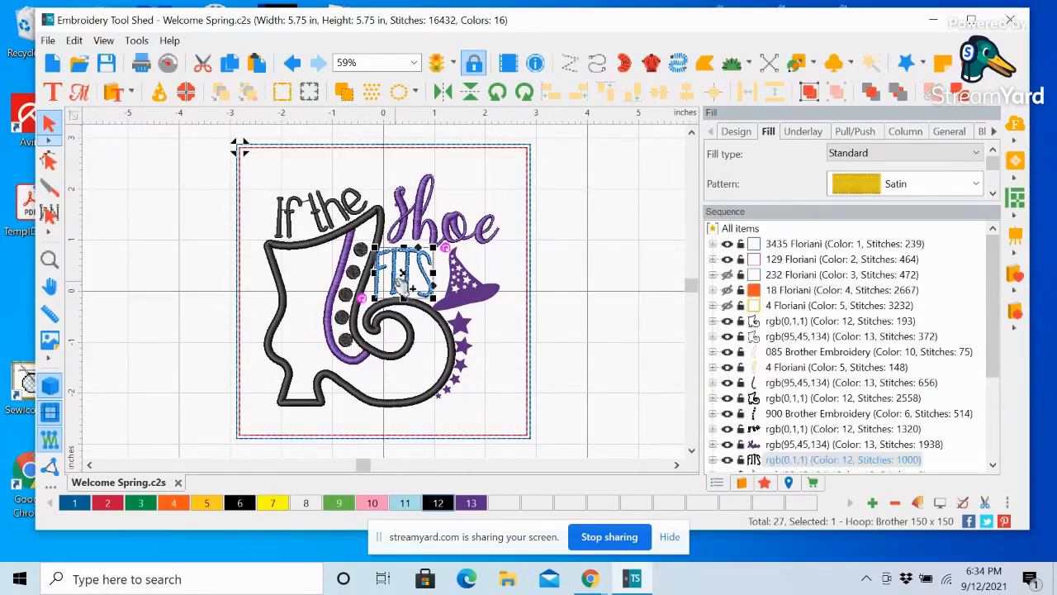
pyautogui.press('Right')
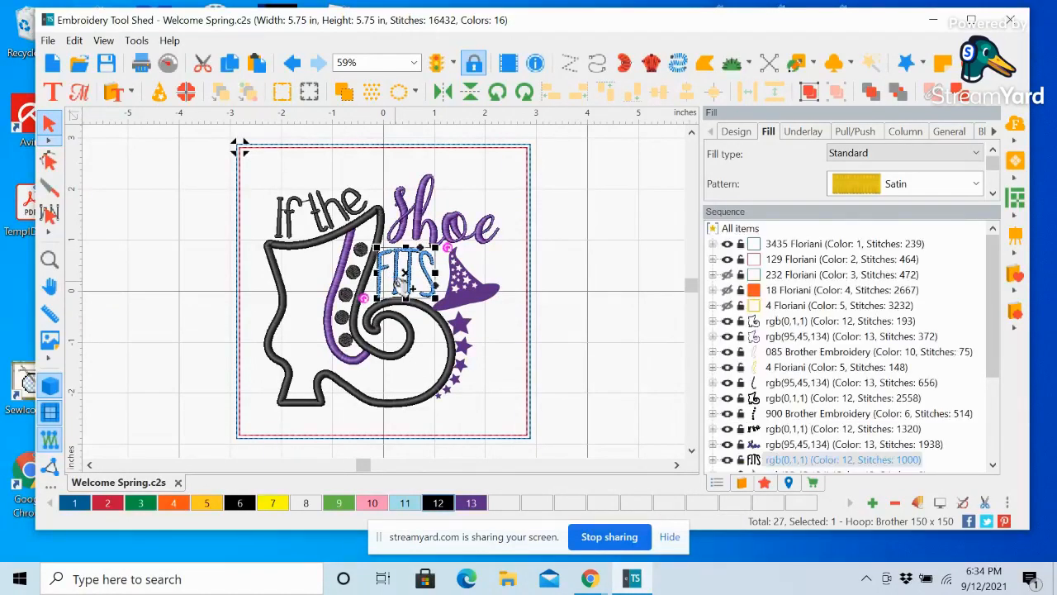
pyautogui.press('Right')
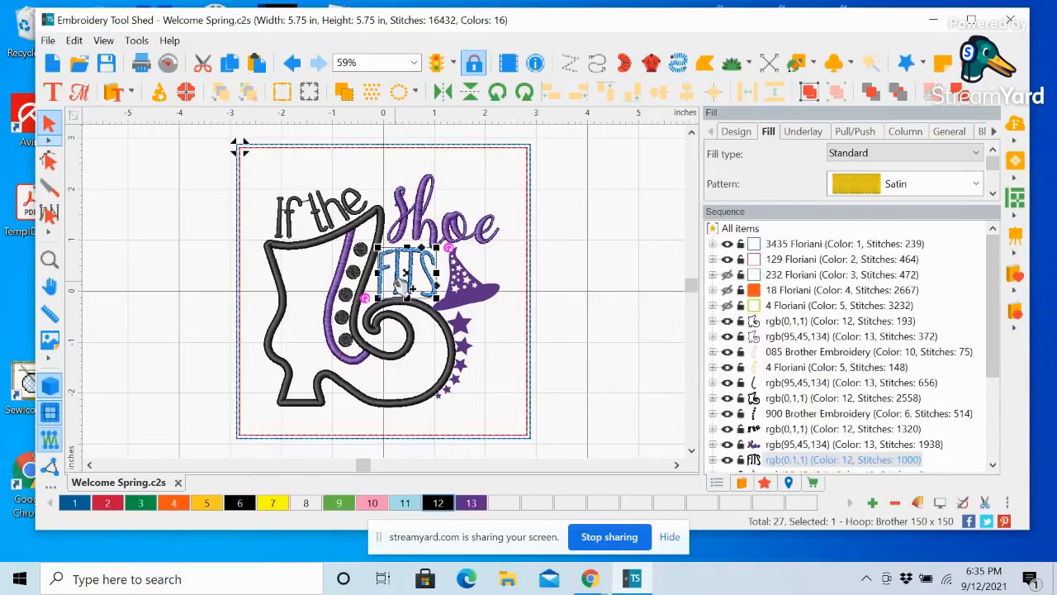
pyautogui.click(592, 289)
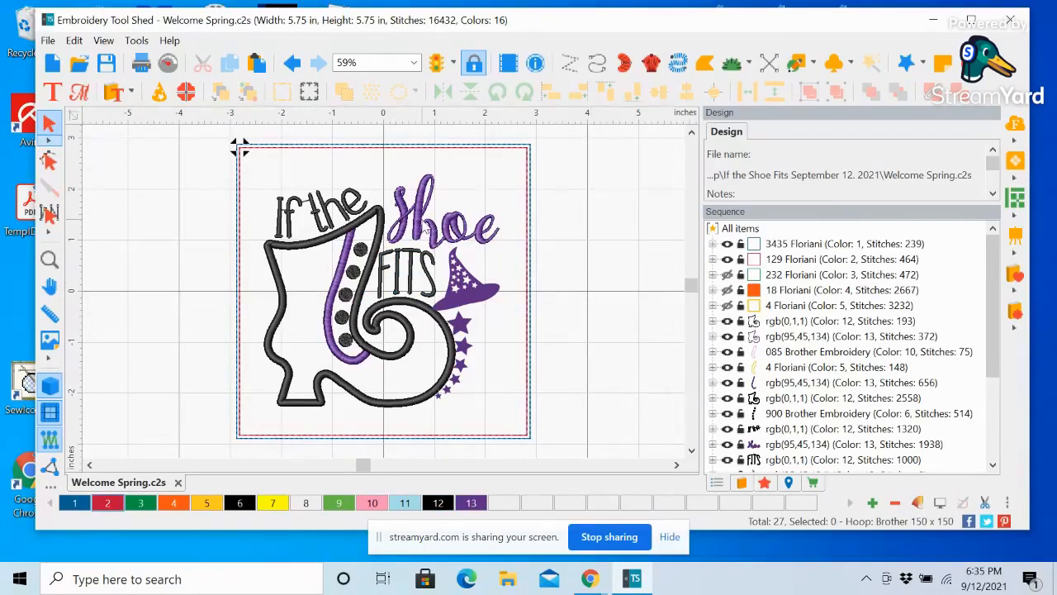
# Examine the satin "FITS" lettering up close for its spacing from the boot edge and hat, and return to the whole design
pyautogui.click(419, 220)
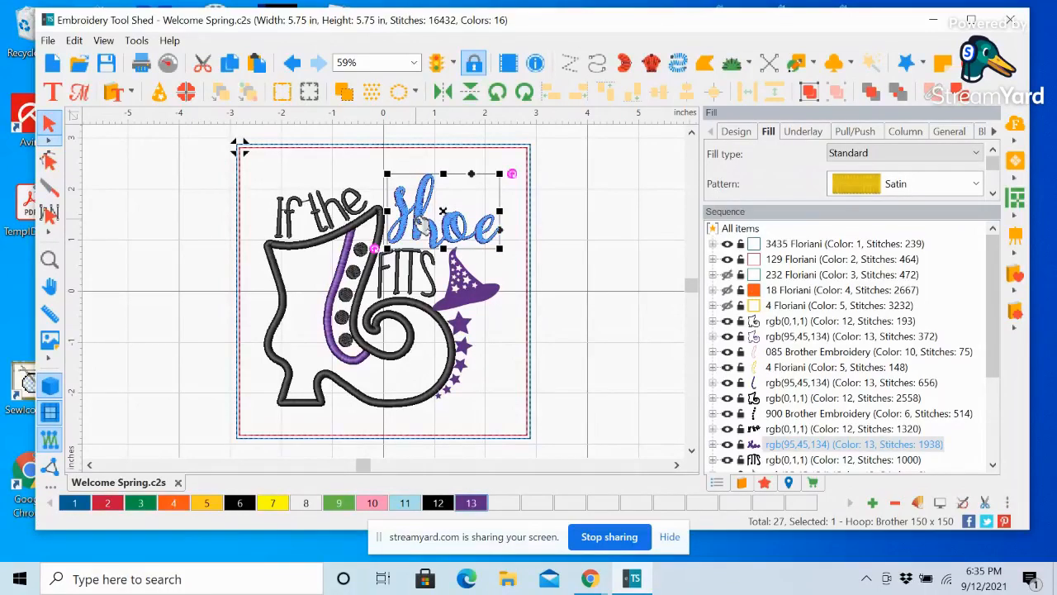
pyautogui.click(49, 259)
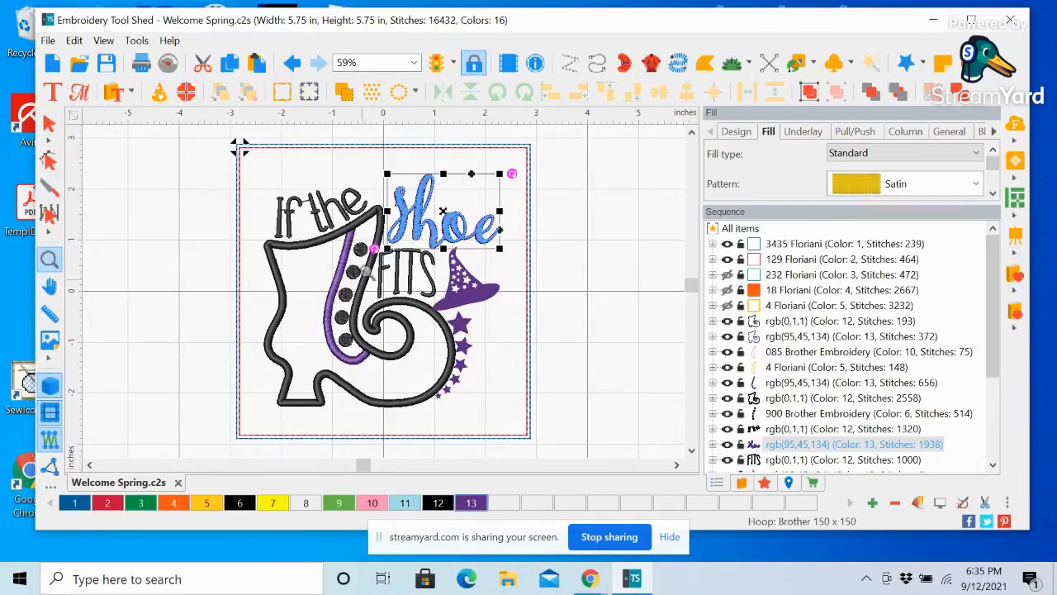
pyautogui.moveTo(362, 239); pyautogui.dragTo(460, 317)
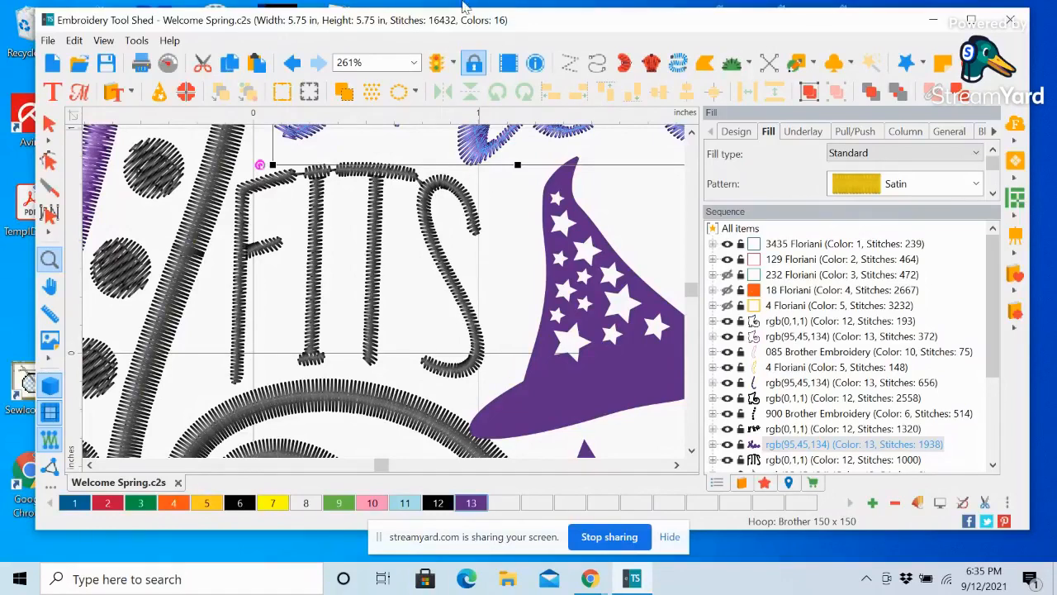
pyautogui.click(413, 63)
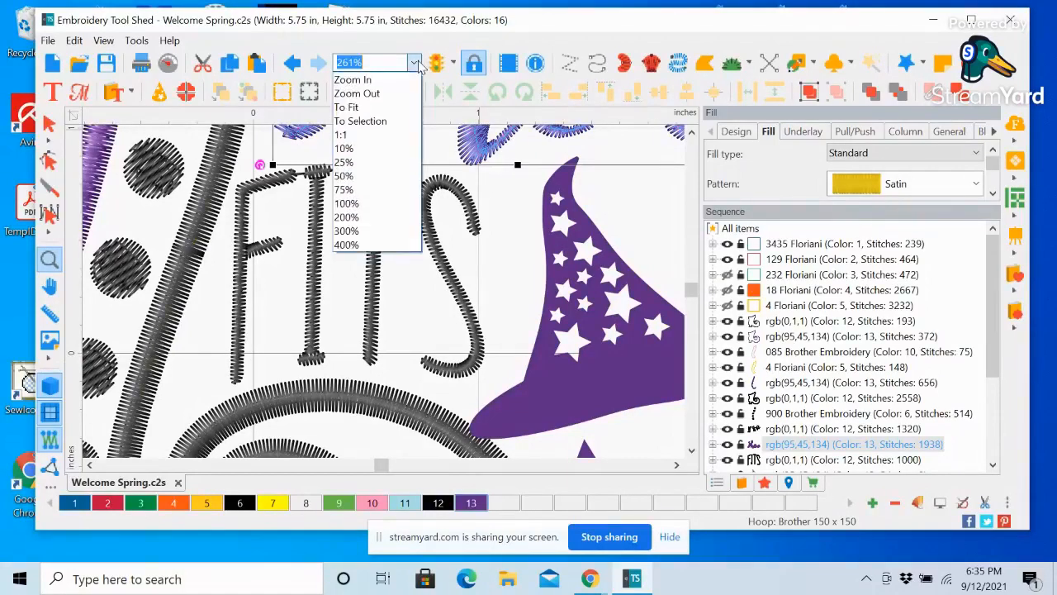
pyautogui.click(394, 114)
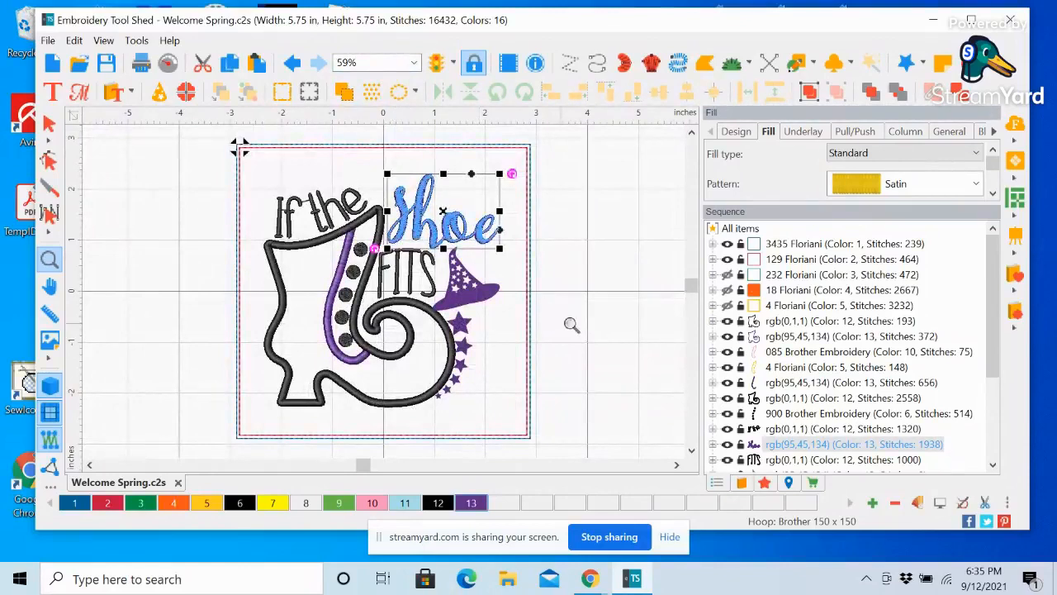
pyautogui.click(597, 309)
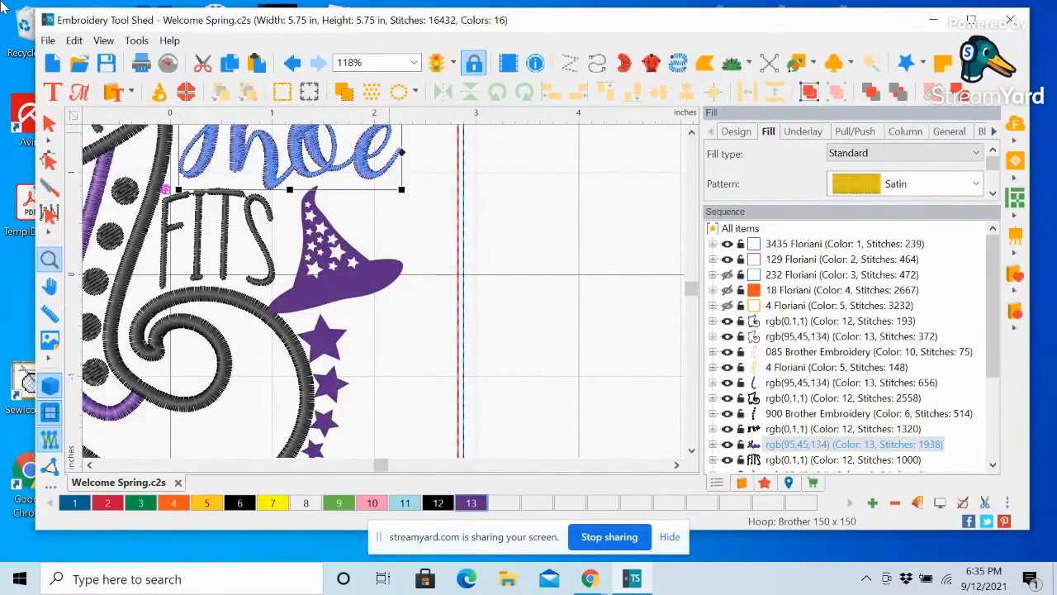
pyautogui.click(416, 64)
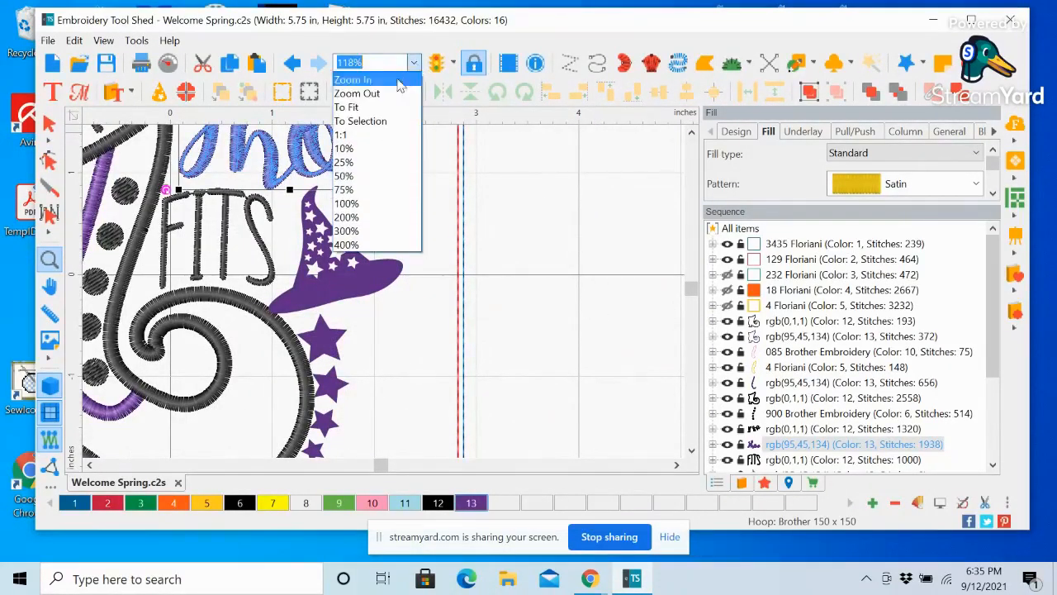
pyautogui.click(388, 105)
# Locate the unconverted purple hat and stars artwork in the stitch sequence
pyautogui.click(50, 126)
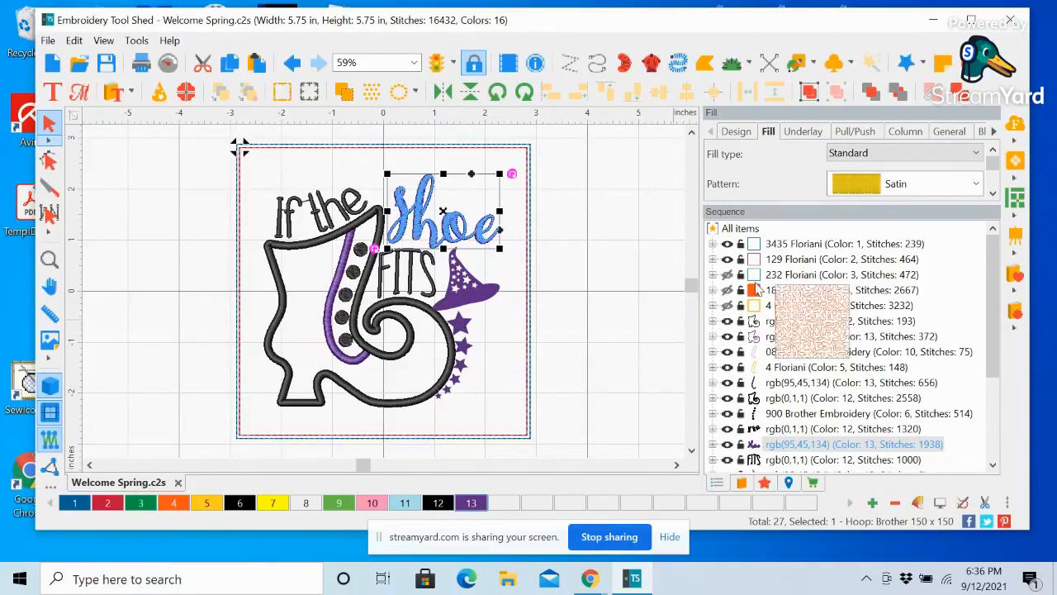
pyautogui.moveTo(993, 311); pyautogui.dragTo(992, 376)
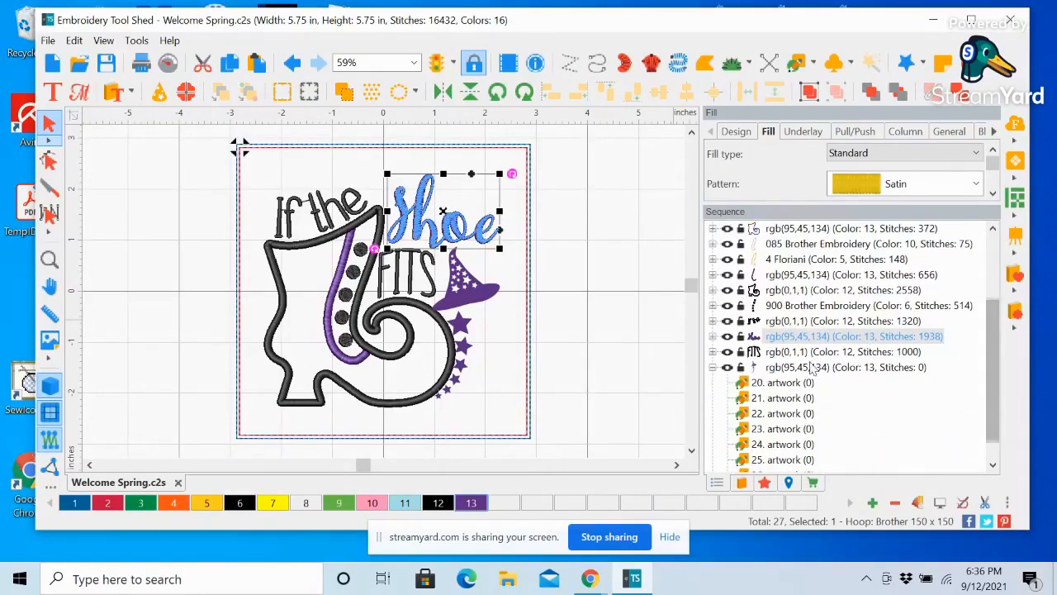
# Convert the six star artworks below the hat, items 21 to 26 in the sequence, to Complex Fill stitches
pyautogui.click(777, 384)
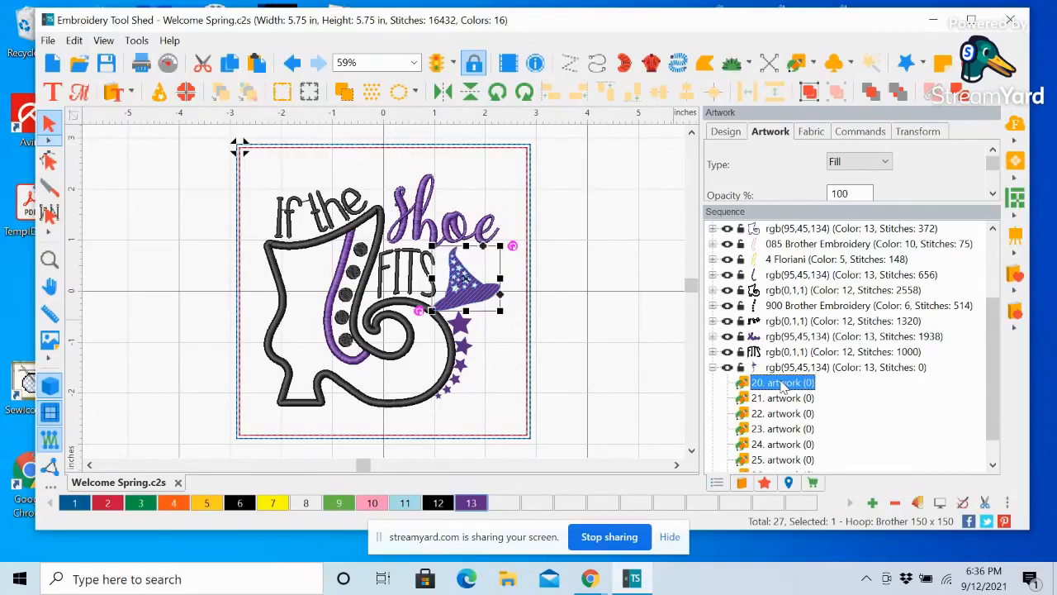
pyautogui.click(784, 398)
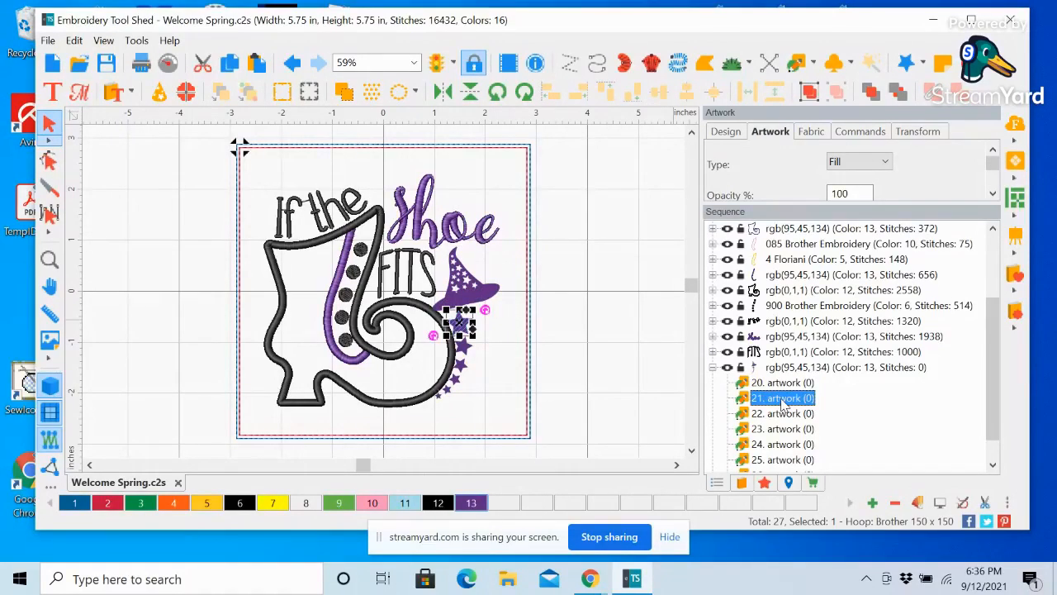
pyautogui.keyDown('shift'); pyautogui.click(784, 413); pyautogui.keyUp('shift')
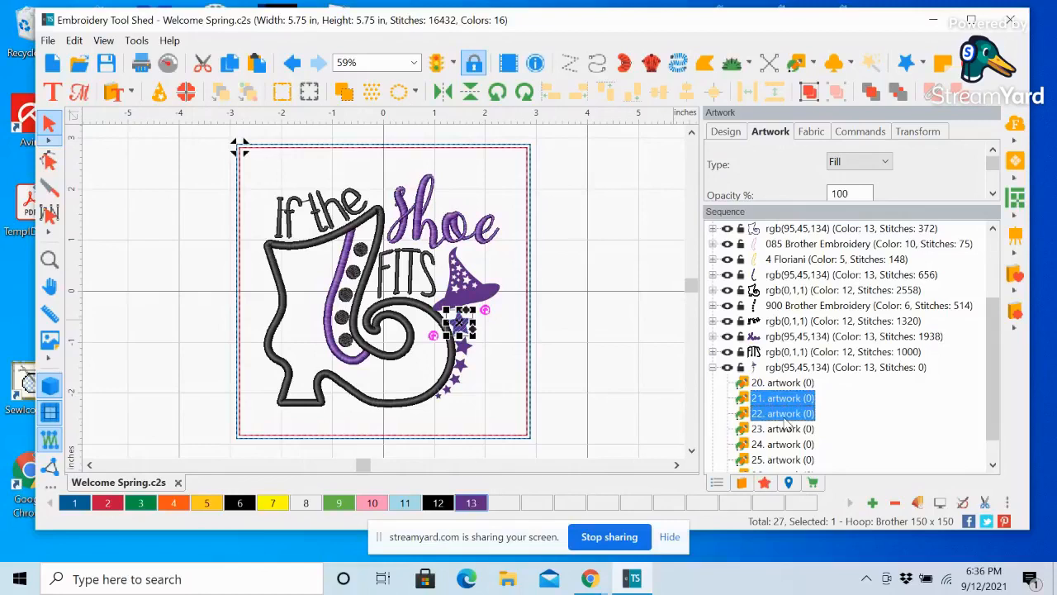
pyautogui.keyDown('shift'); pyautogui.click(786, 431); pyautogui.keyUp('shift')
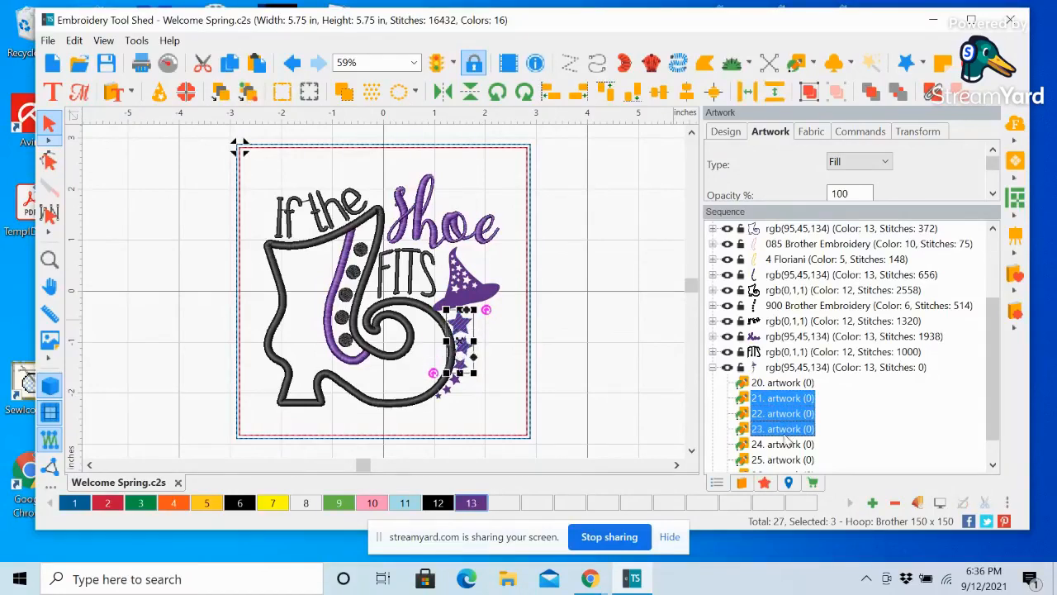
pyautogui.keyDown('shift'); pyautogui.click(786, 445); pyautogui.keyUp('shift')
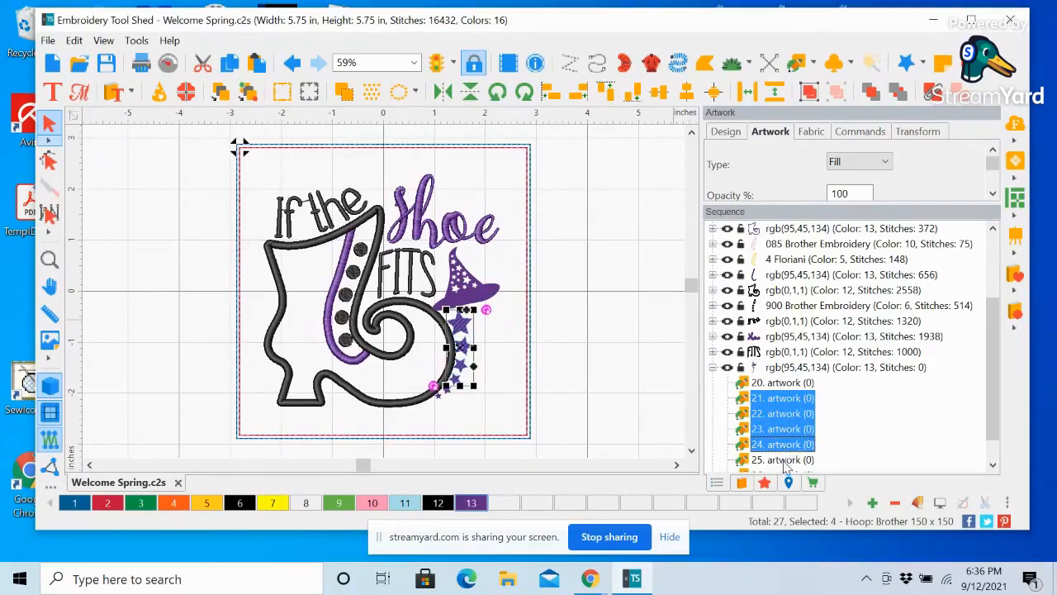
pyautogui.keyDown('shift'); pyautogui.click(786, 460); pyautogui.keyUp('shift')
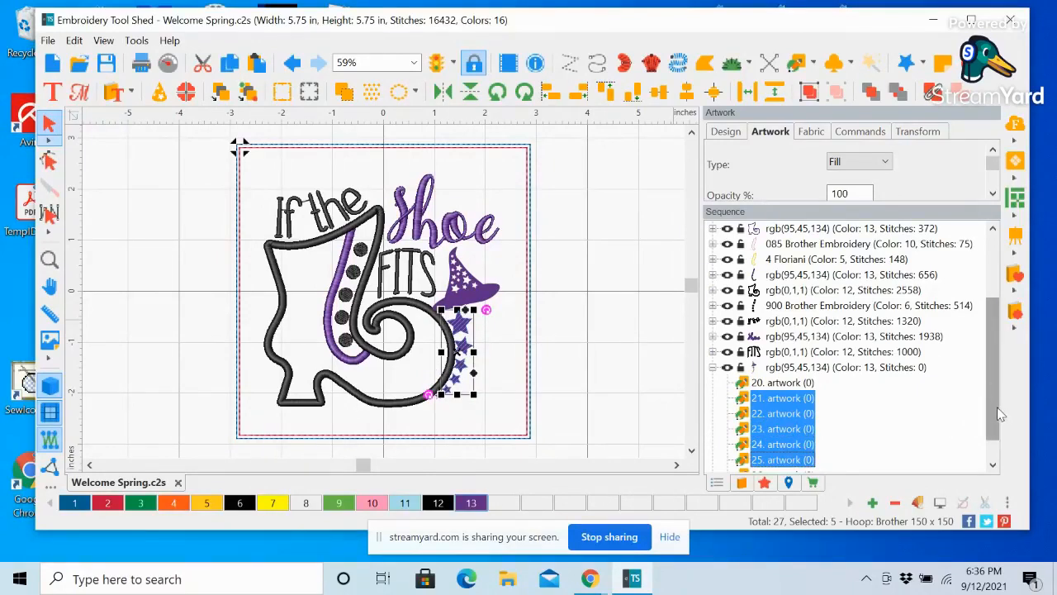
pyautogui.moveTo(995, 407); pyautogui.dragTo(999, 454)
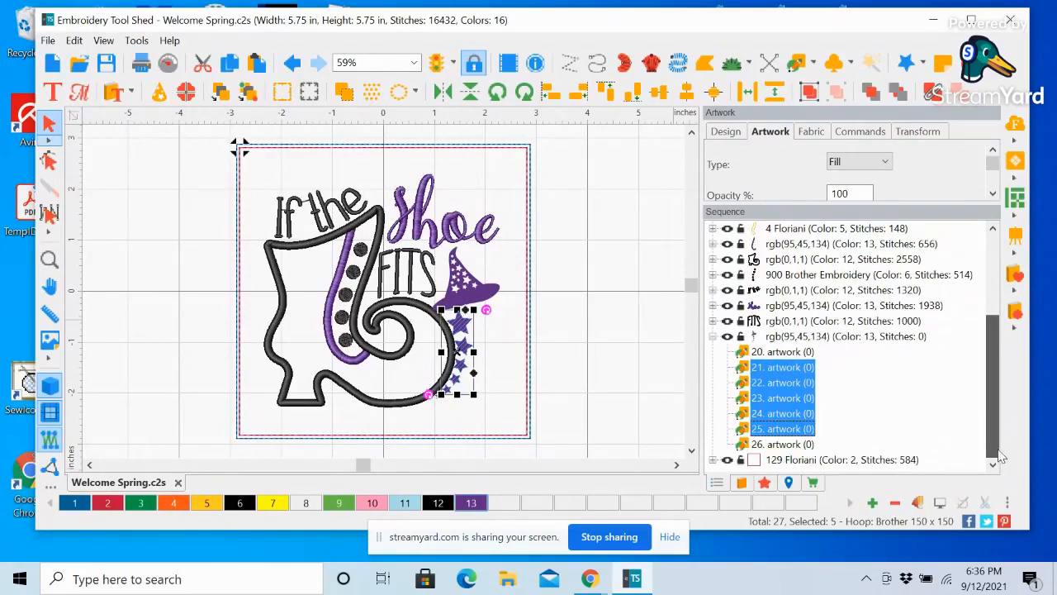
pyautogui.keyDown('shift'); pyautogui.click(780, 445); pyautogui.keyUp('shift')
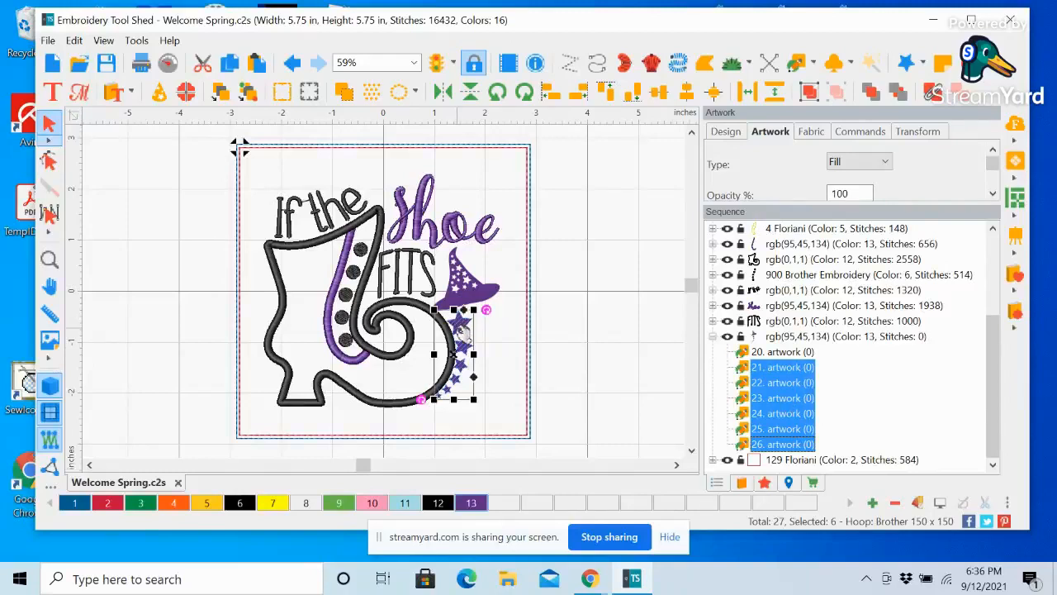
pyautogui.rightClick(460, 329)
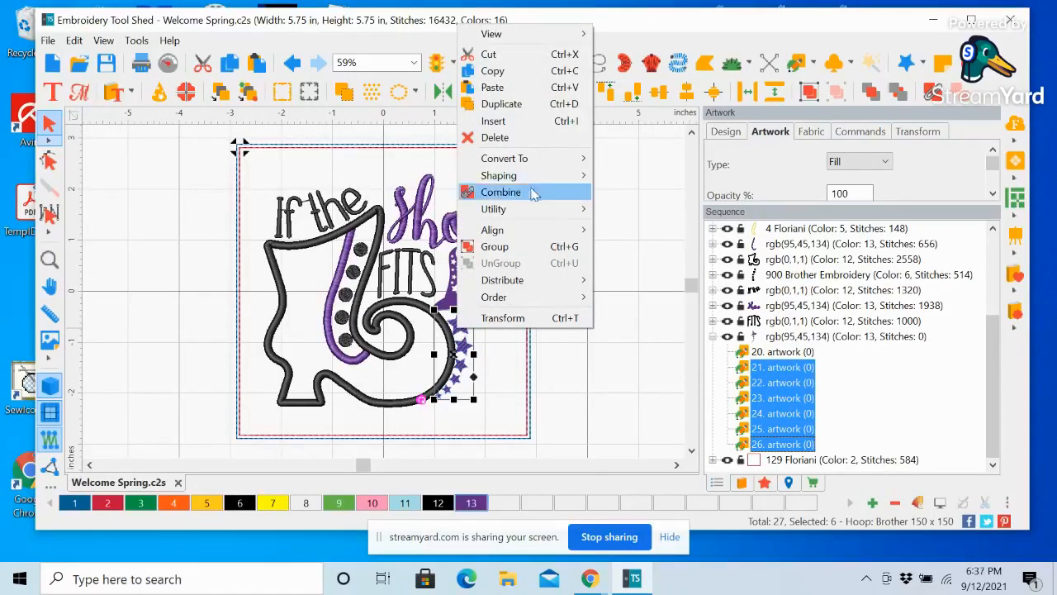
pyautogui.moveTo(524, 164)
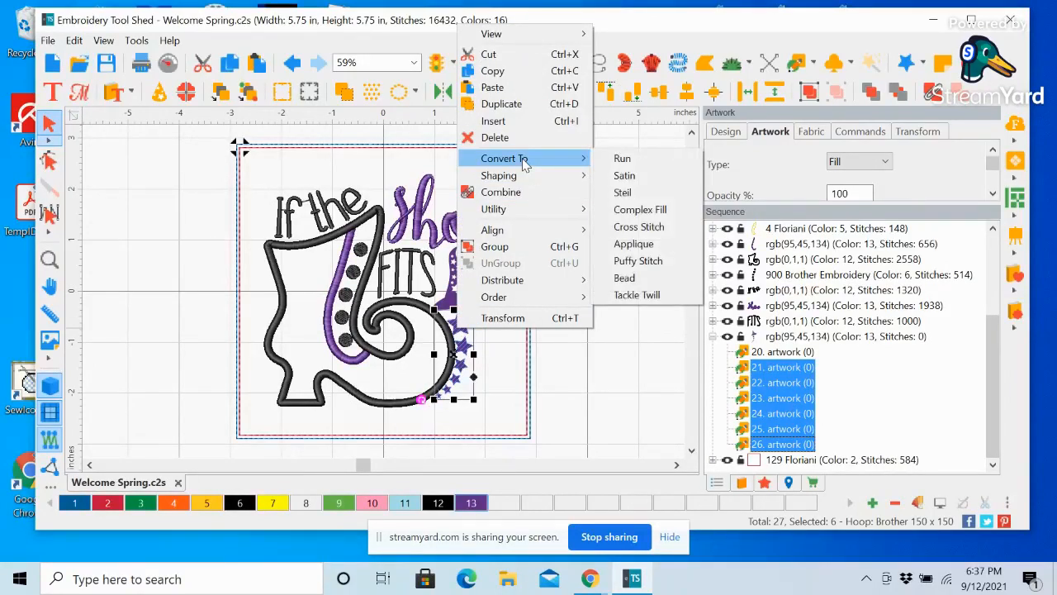
pyautogui.click(626, 210)
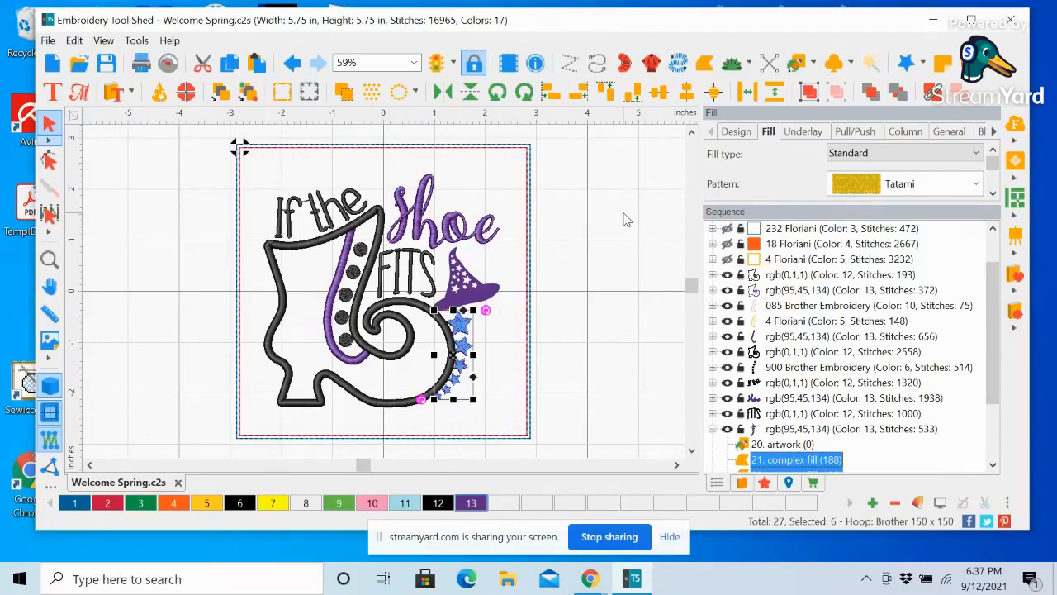
# Nudge the six selected stars slightly to the right, away from the curled toe of the boot, and deselect them
pyautogui.click(467, 345)
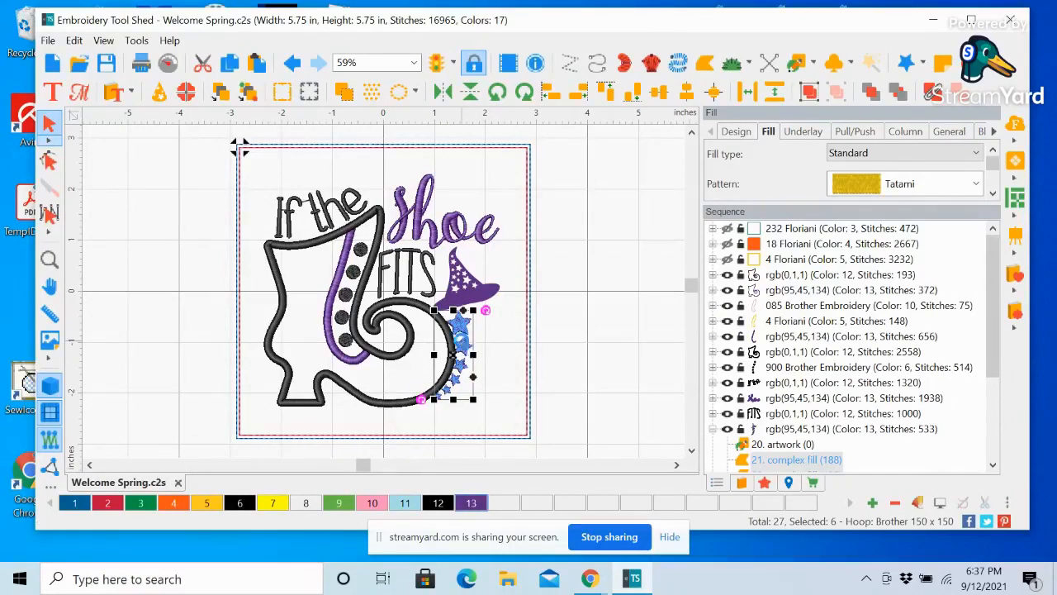
pyautogui.press('Right')
pyautogui.press('Right')
pyautogui.press('Right')
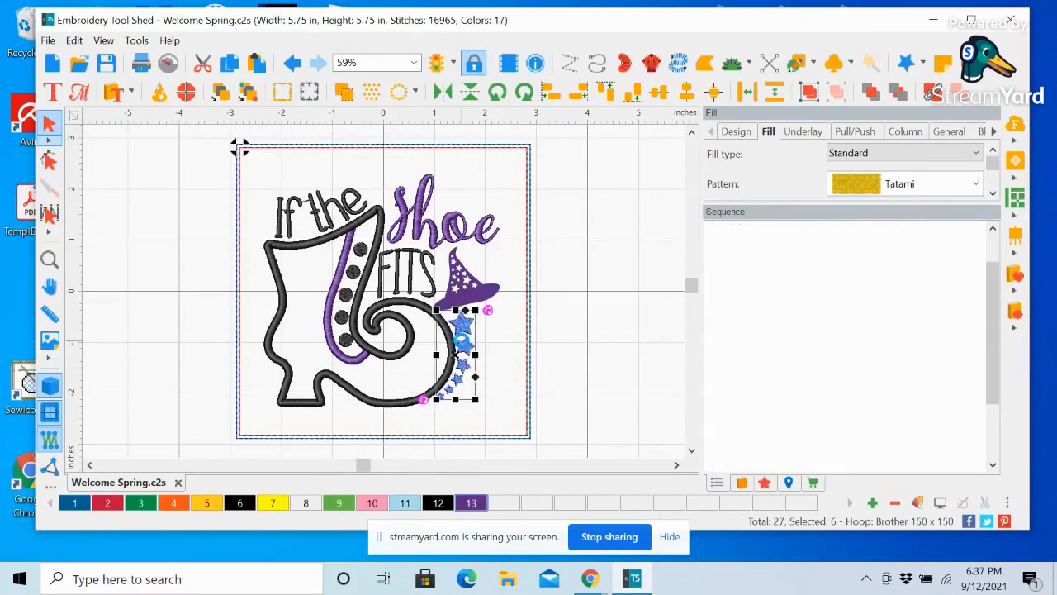
pyautogui.press('Right')
pyautogui.press('Right')
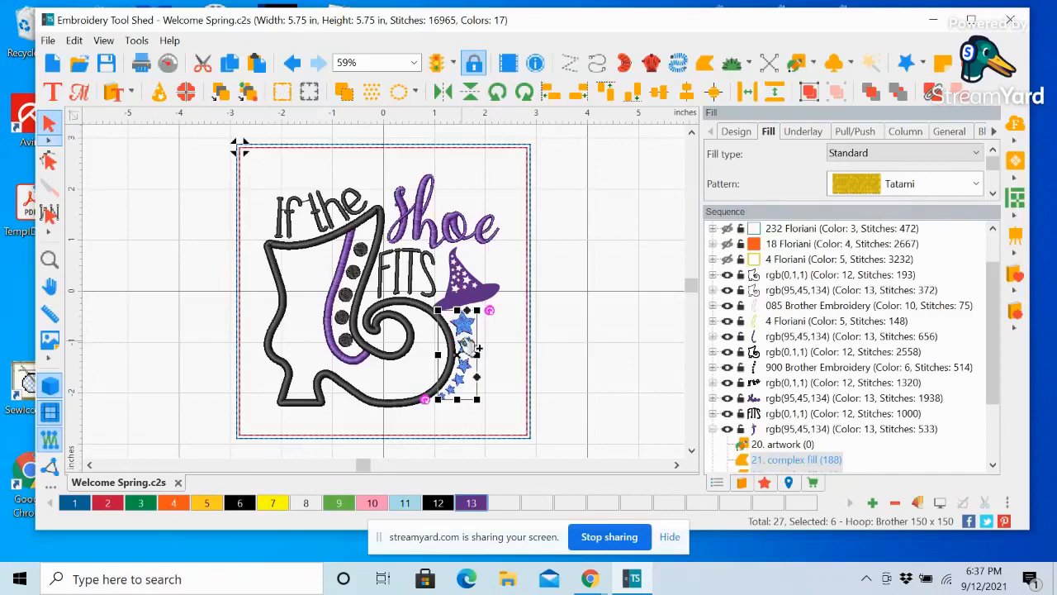
pyautogui.press('Right')
pyautogui.press('Right')
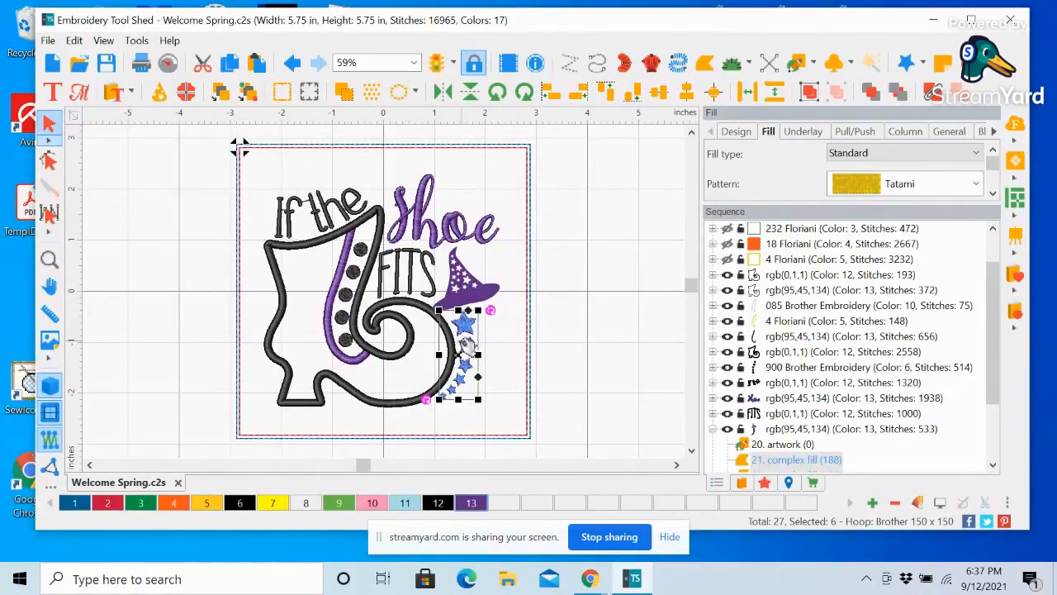
pyautogui.press('Right')
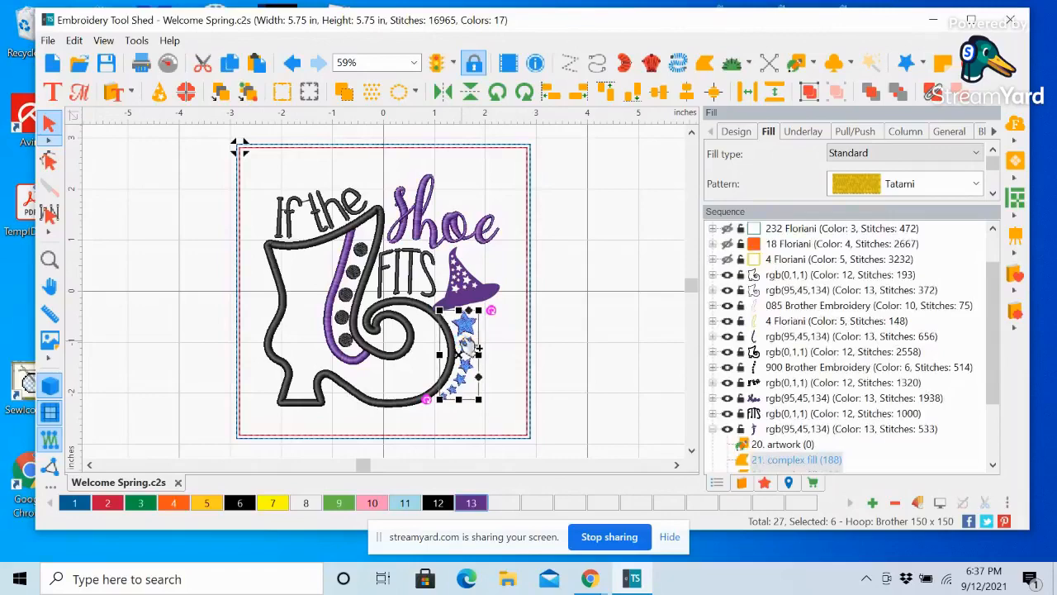
pyautogui.press('Right')
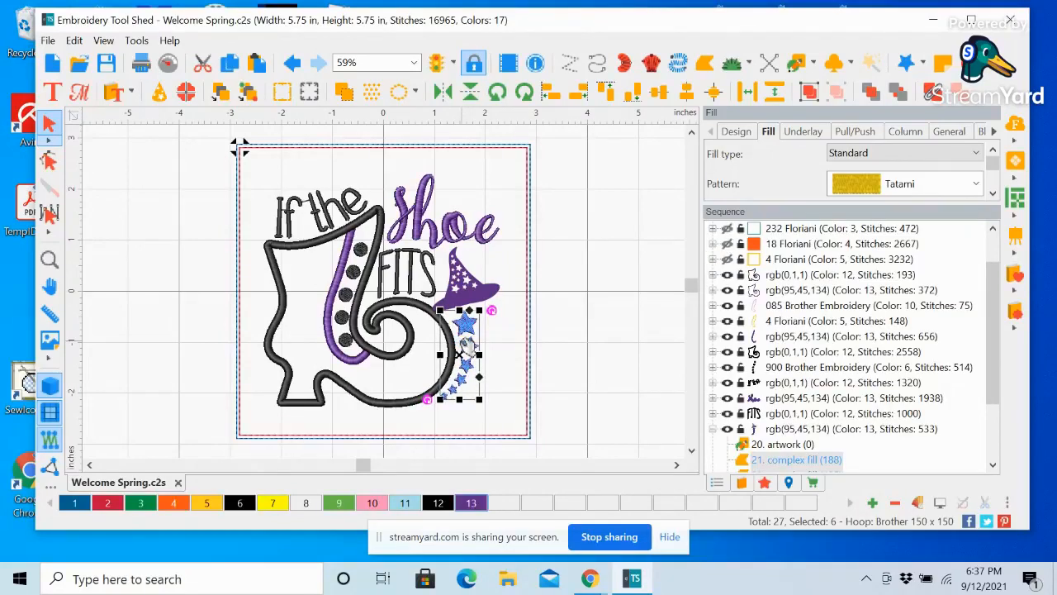
pyautogui.click(606, 360)
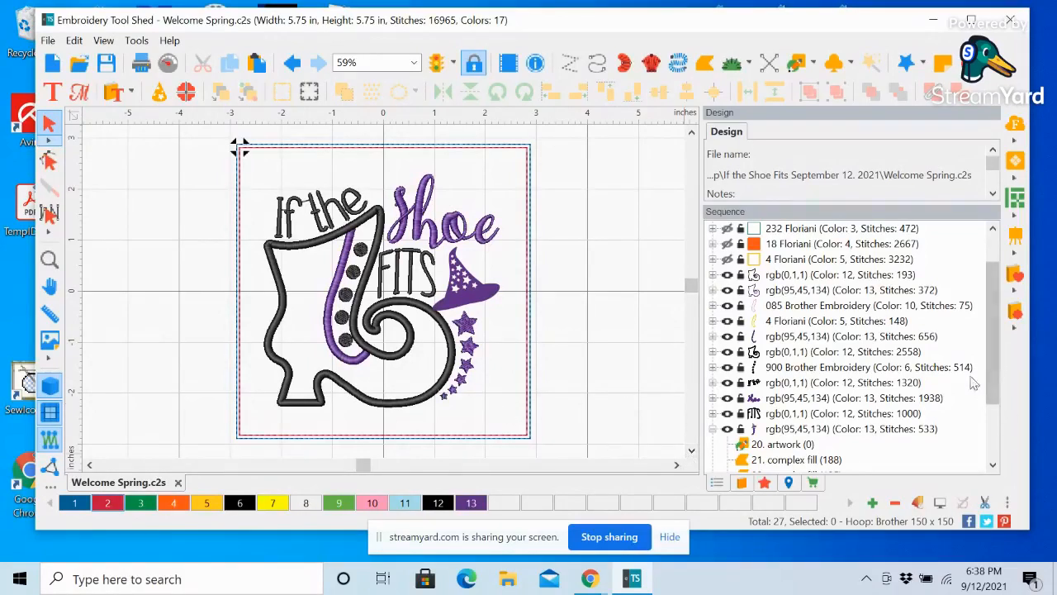
# Break apart the witch hat artwork, item 20 in the sequence, into separate pieces
pyautogui.moveTo(991, 383); pyautogui.dragTo(994, 454)
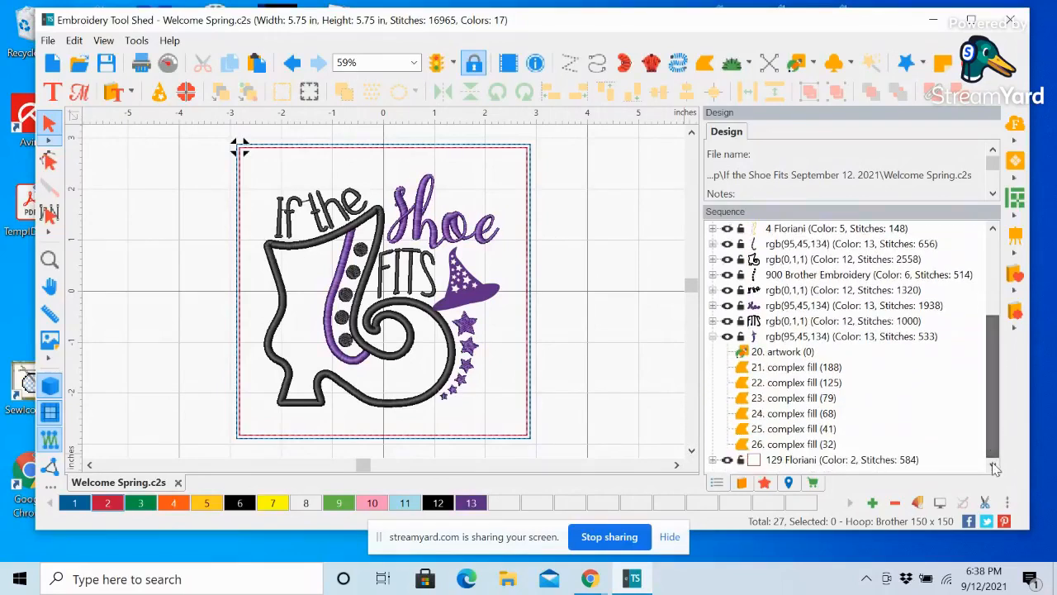
pyautogui.click(779, 352)
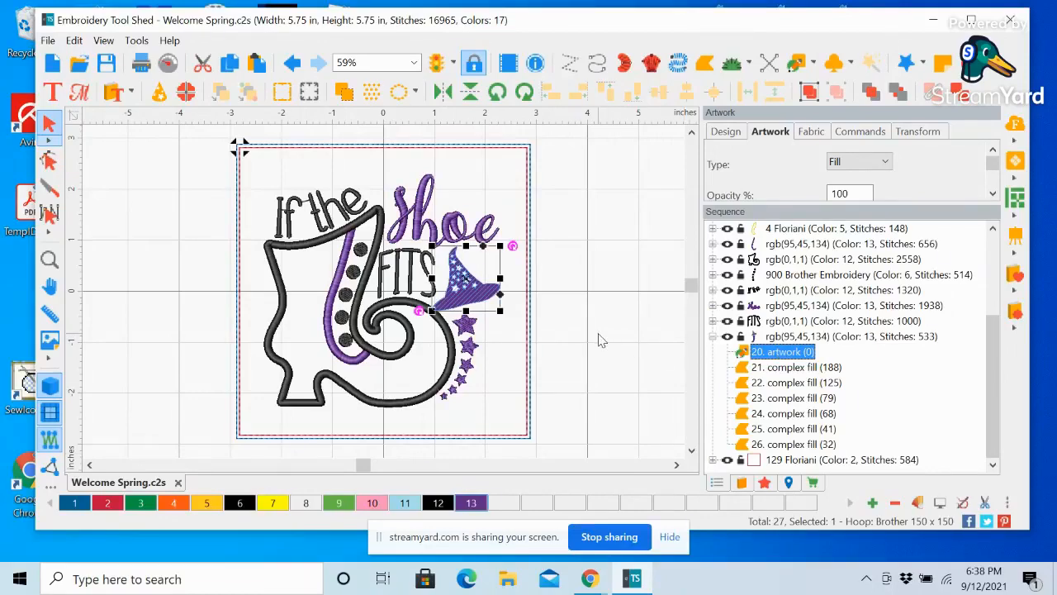
pyautogui.rightClick(467, 283)
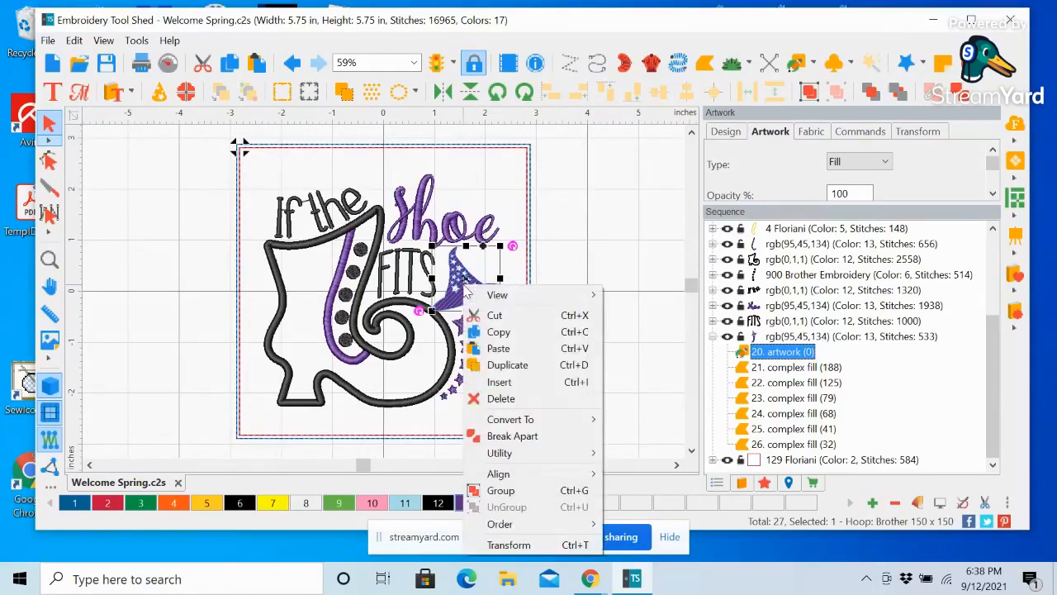
pyautogui.click(503, 435)
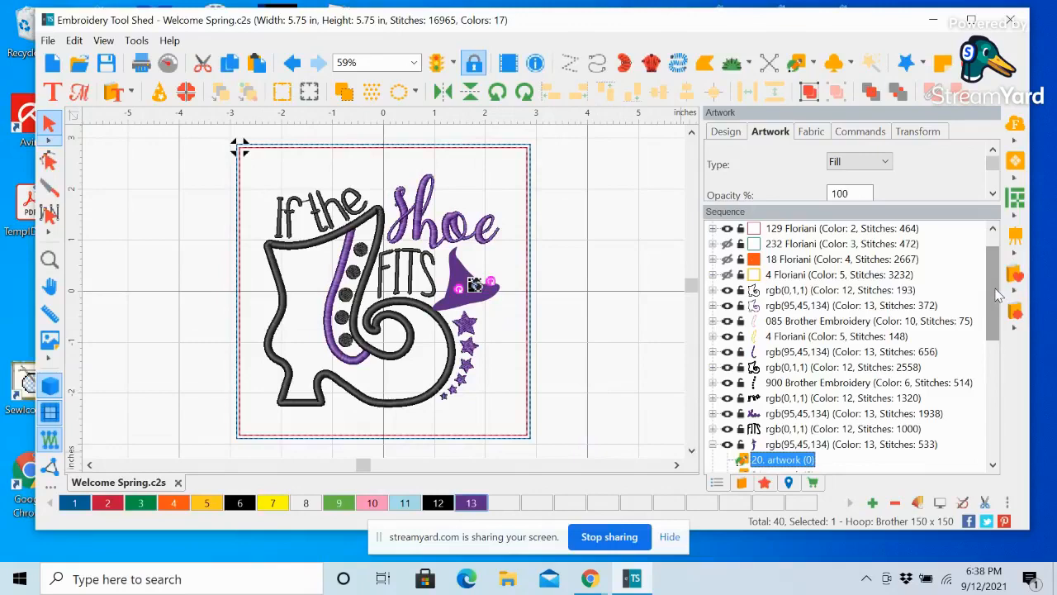
# Delete the thirteen small inner pieces of the broken-apart witch hat, items 20 to 32, keeping the full hat shape, item 33
pyautogui.moveTo(997, 295); pyautogui.dragTo(1008, 357)
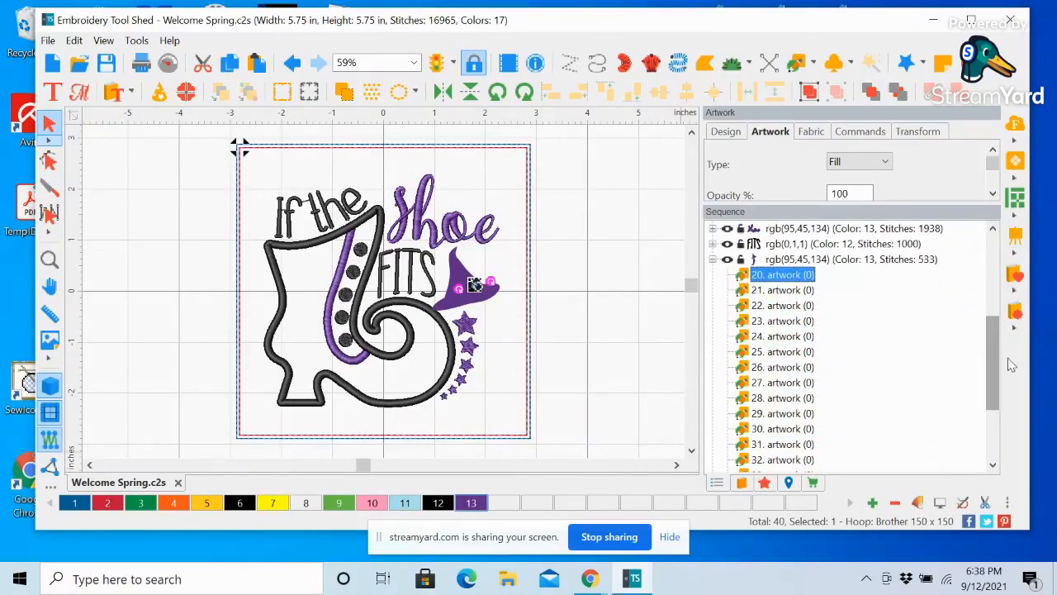
pyautogui.keyDown('shift'); pyautogui.click(791, 290); pyautogui.keyUp('shift')
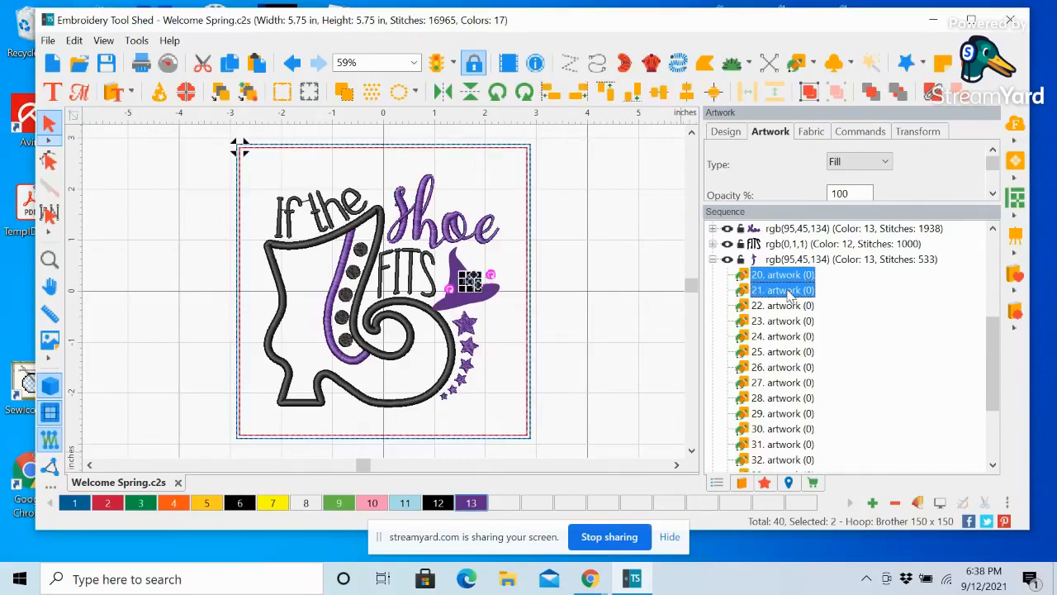
pyautogui.keyDown('shift'); pyautogui.click(788, 307); pyautogui.keyUp('shift')
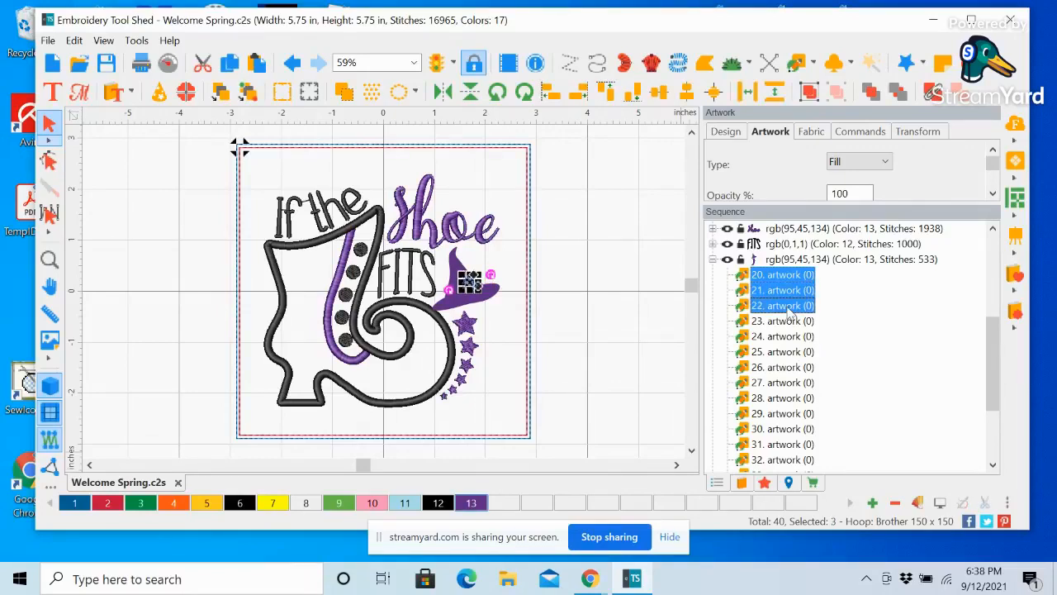
pyautogui.keyDown('shift'); pyautogui.click(787, 324); pyautogui.keyUp('shift')
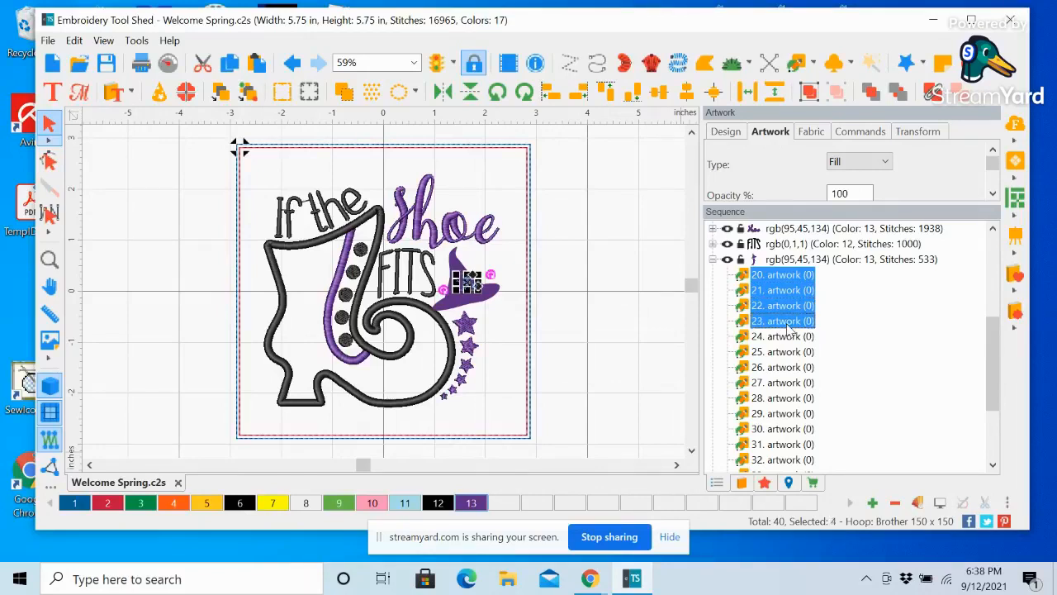
pyautogui.keyDown('shift'); pyautogui.click(788, 336); pyautogui.keyUp('shift')
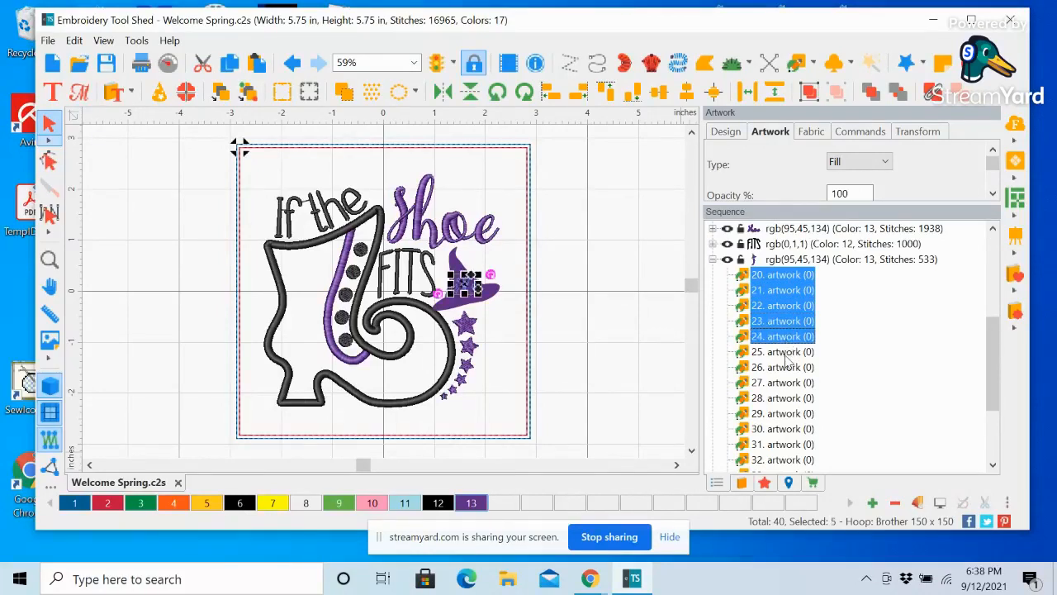
pyautogui.keyDown('shift'); pyautogui.click(788, 354); pyautogui.keyUp('shift')
pyautogui.keyDown('shift'); pyautogui.click(788, 368); pyautogui.keyUp('shift')
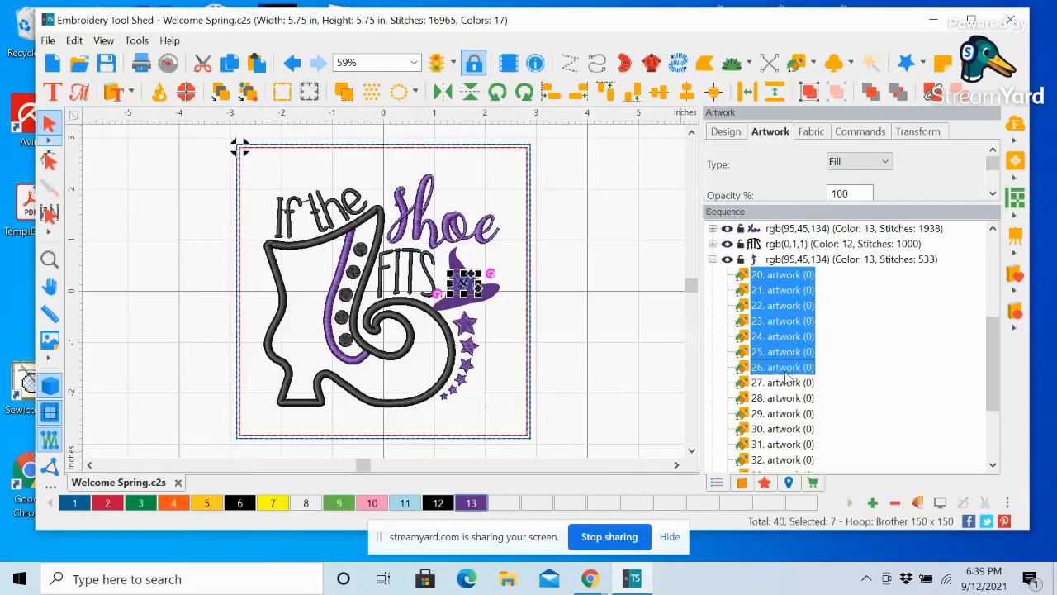
pyautogui.keyDown('shift'); pyautogui.click(788, 384); pyautogui.keyUp('shift')
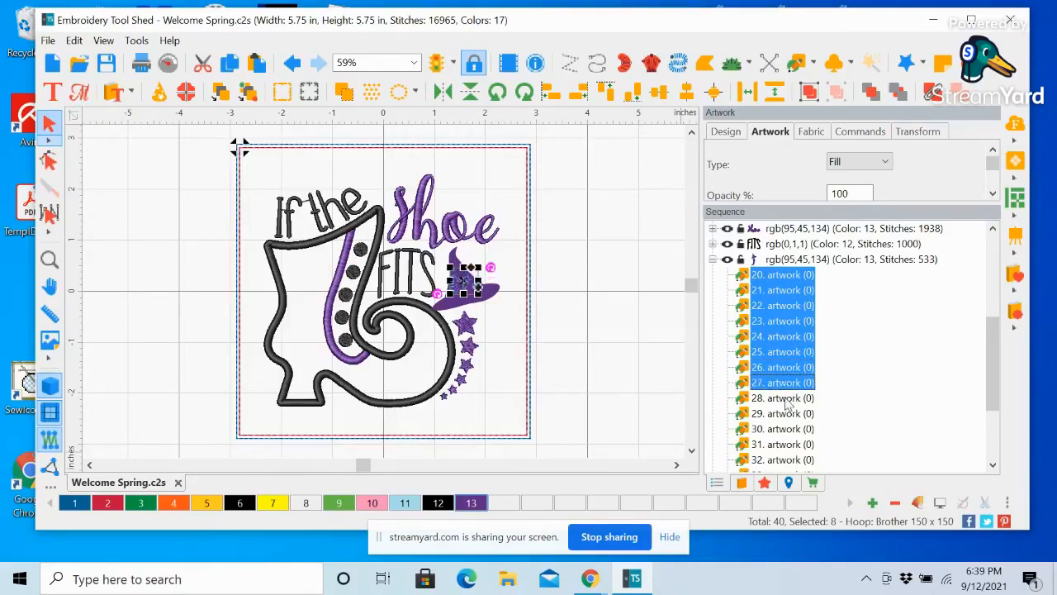
pyautogui.keyDown('shift'); pyautogui.click(788, 401); pyautogui.keyUp('shift')
pyautogui.keyDown('shift'); pyautogui.click(788, 415); pyautogui.keyUp('shift')
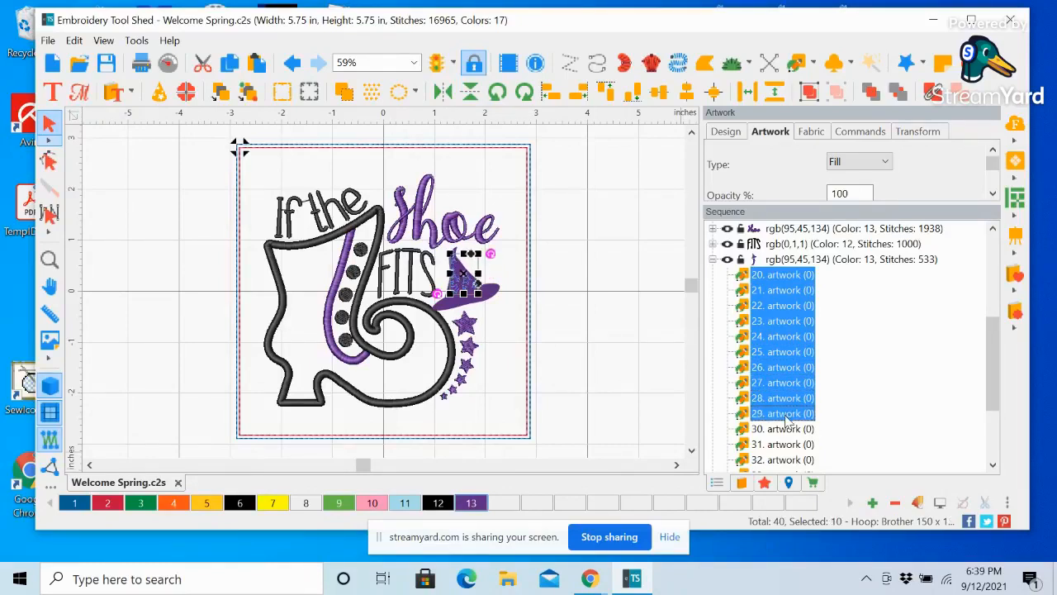
pyautogui.keyDown('shift'); pyautogui.click(788, 430); pyautogui.keyUp('shift')
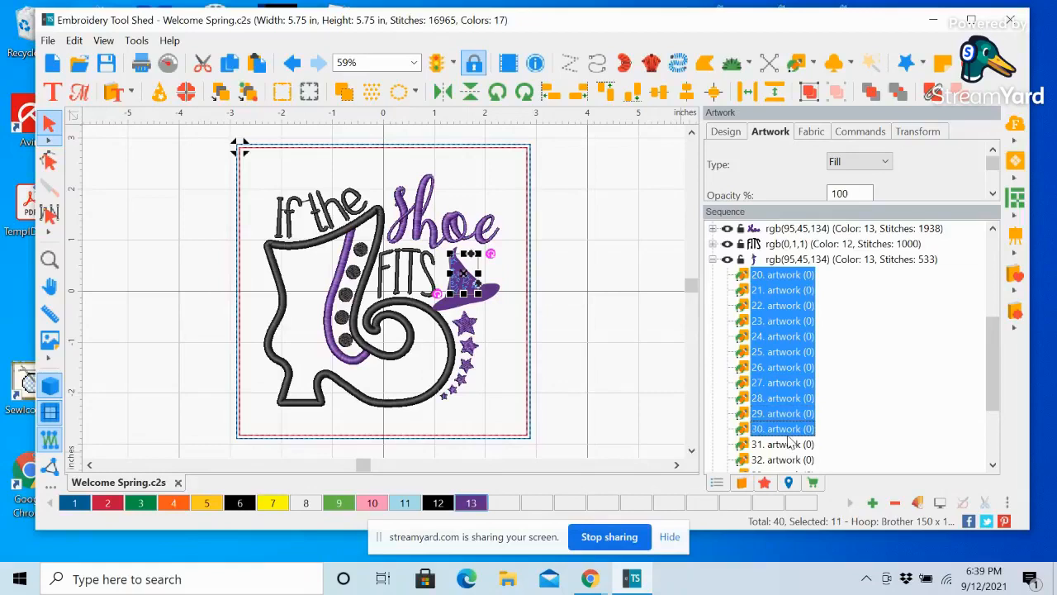
pyautogui.keyDown('shift'); pyautogui.click(788, 446); pyautogui.keyUp('shift')
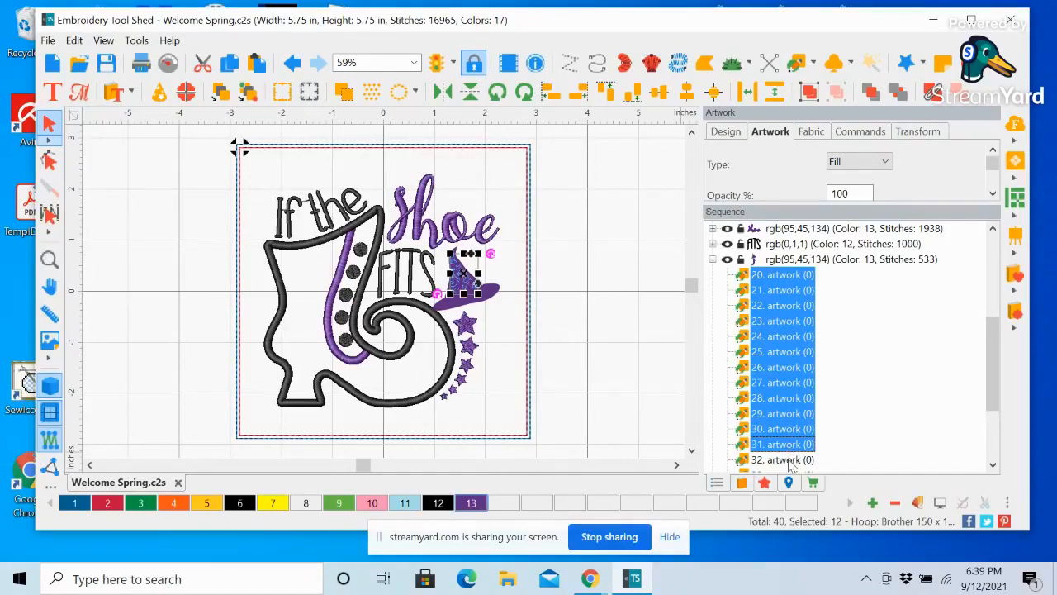
pyautogui.keyDown('shift'); pyautogui.click(790, 461); pyautogui.keyUp('shift')
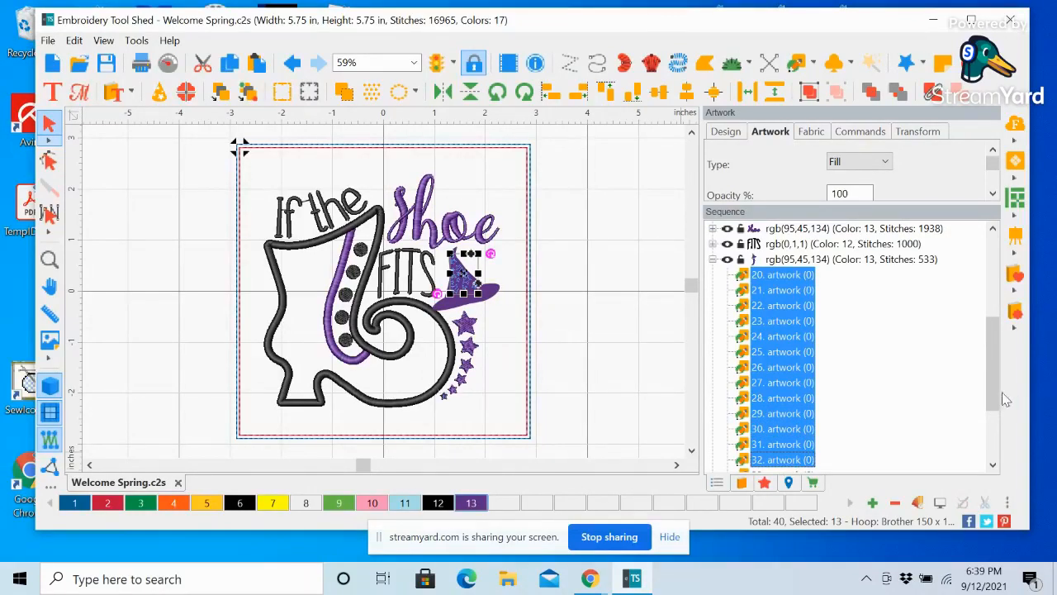
pyautogui.moveTo(996, 387); pyautogui.dragTo(996, 427)
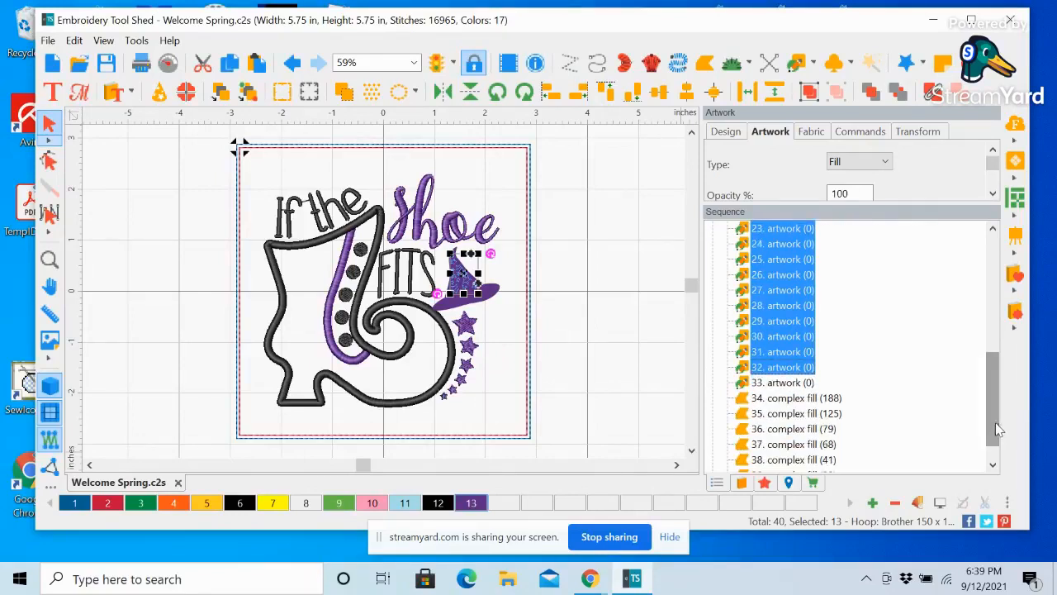
pyautogui.keyDown('shift'); pyautogui.click(784, 385); pyautogui.keyUp('shift')
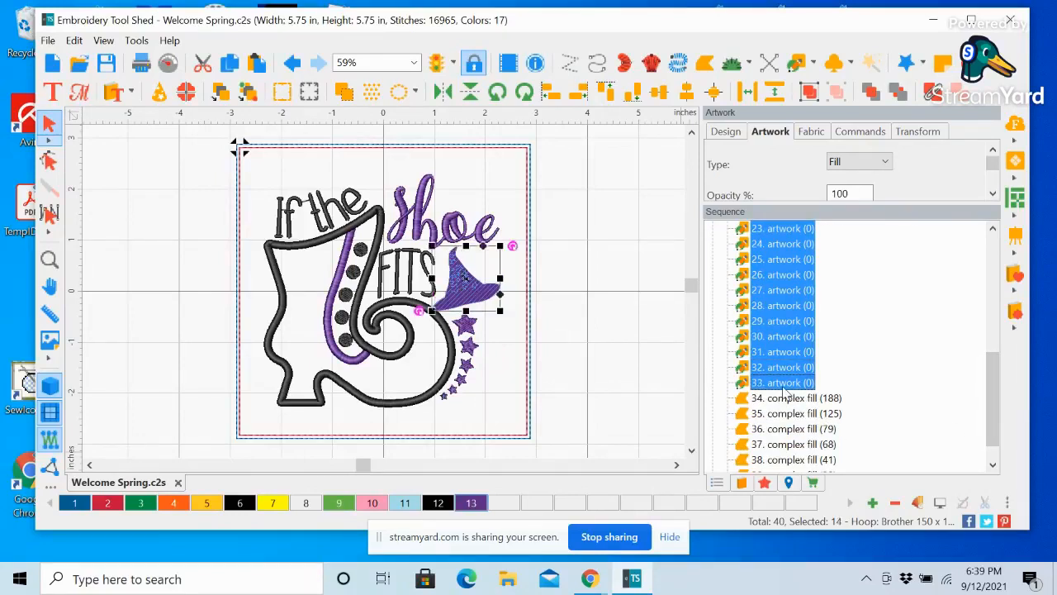
pyautogui.keyDown('ctrl'); pyautogui.click(783, 386); pyautogui.keyUp('ctrl')
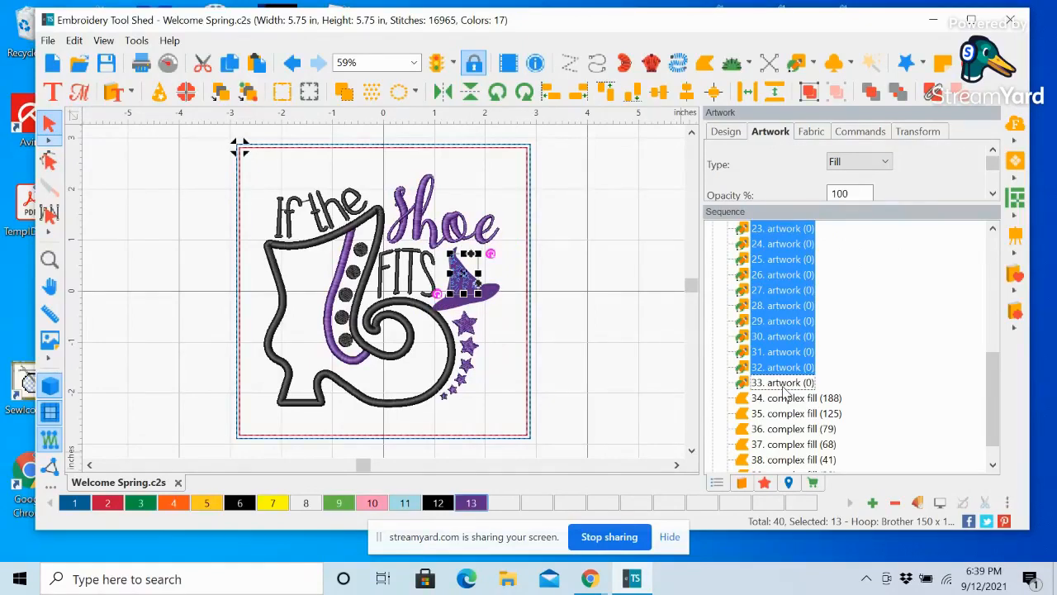
pyautogui.hotkey('ctrl', 'g')
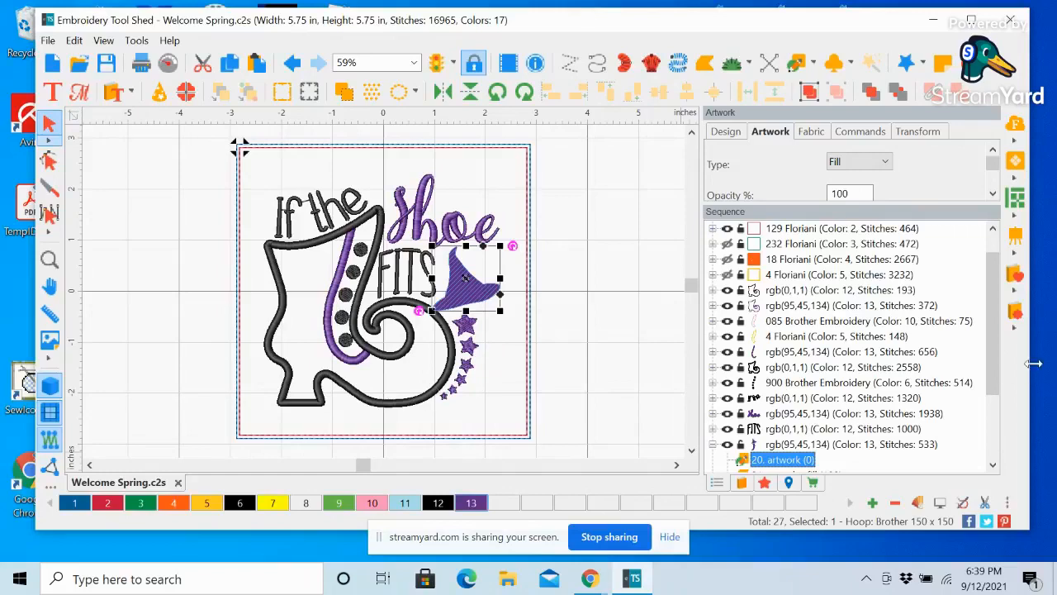
# Convert the remaining witch hat artwork, item 20 in the sequence, to Complex Fill stitches
pyautogui.moveTo(996, 353); pyautogui.dragTo(1009, 428)
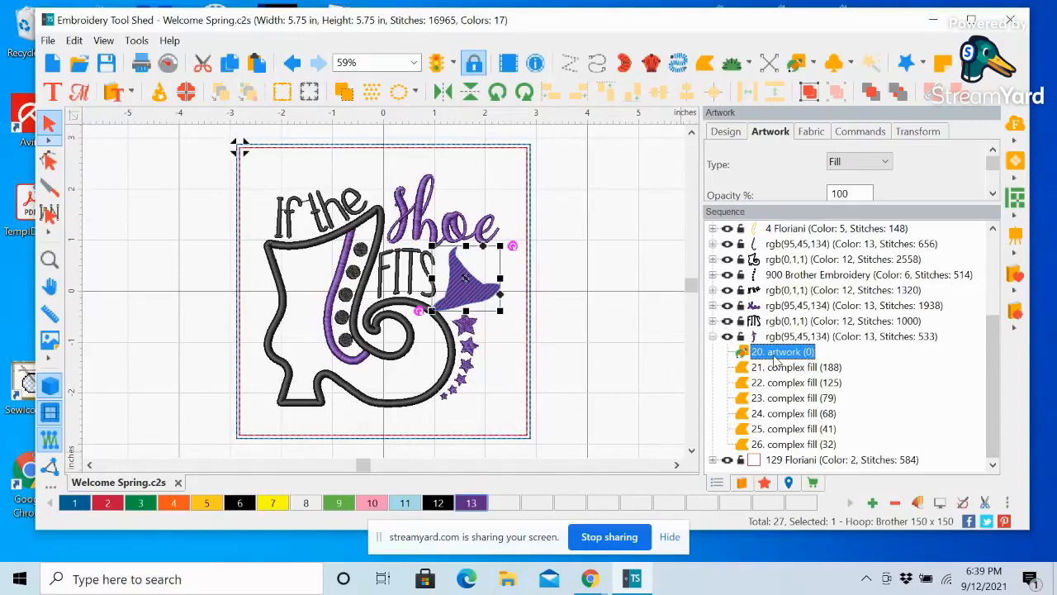
pyautogui.rightClick(467, 298)
pyautogui.moveTo(502, 432)
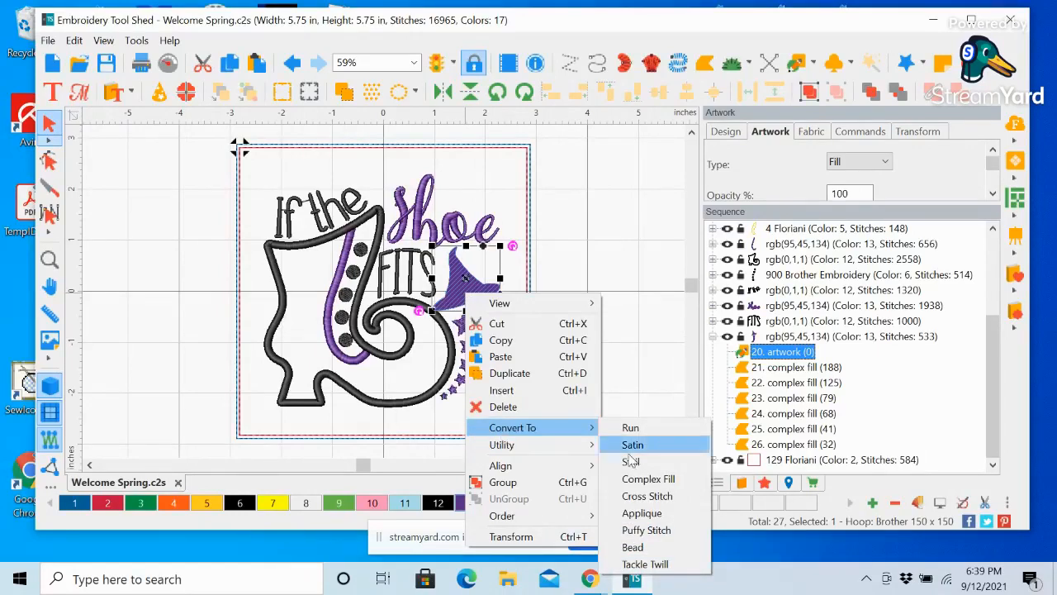
pyautogui.click(648, 479)
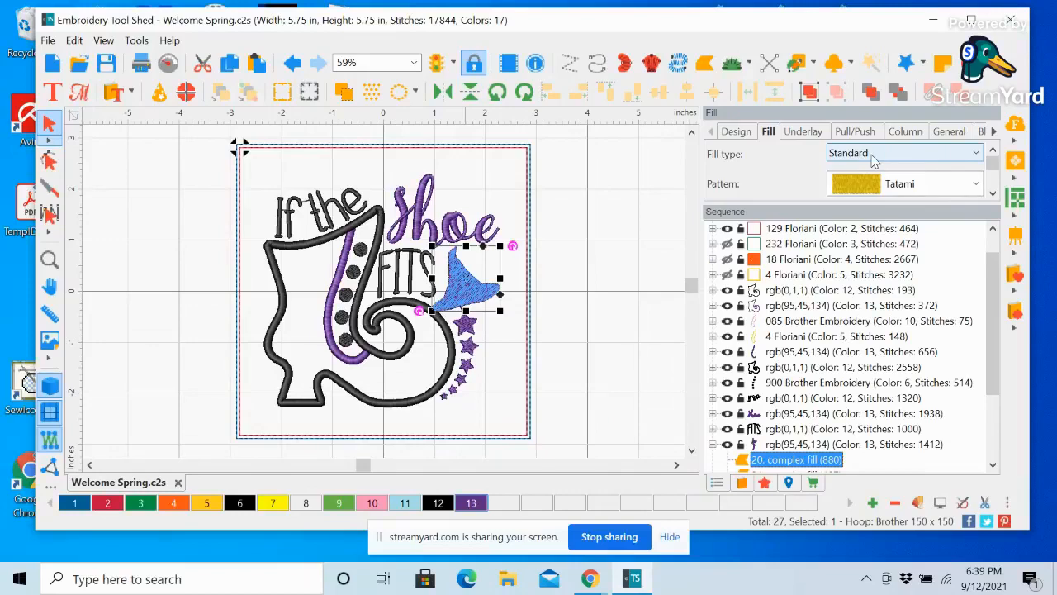
# Set the witch hat's fill pattern to Brick, apply it, and deselect the hat
pyautogui.click(975, 185)
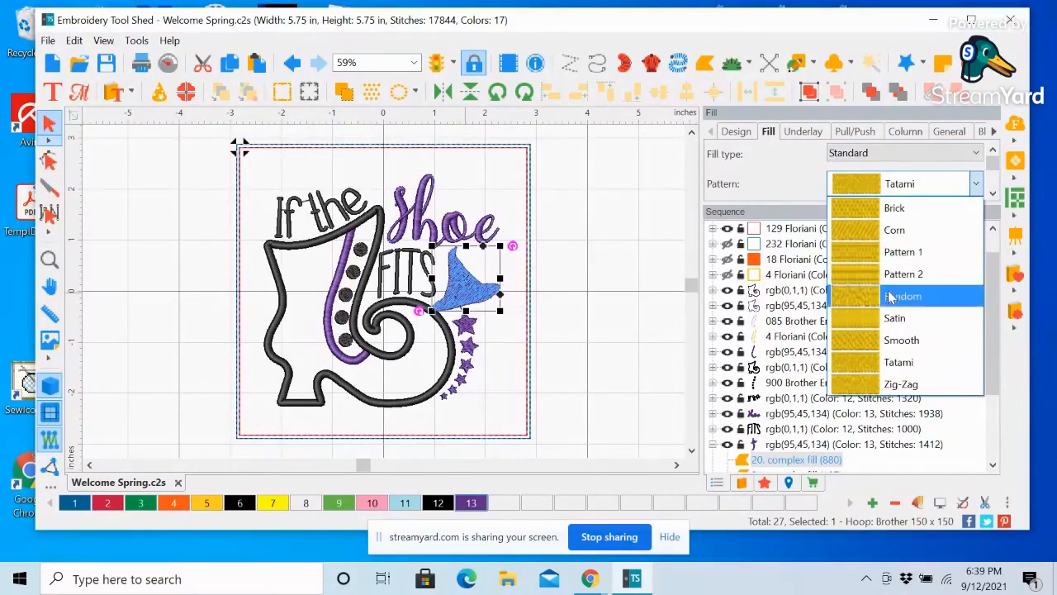
pyautogui.click(861, 214)
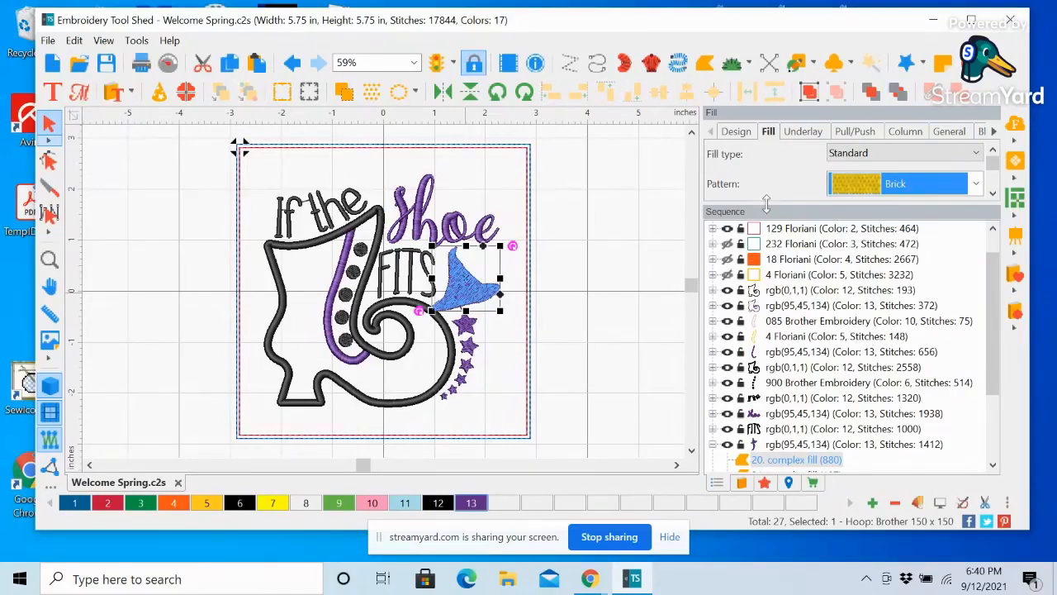
pyautogui.moveTo(766, 202); pyautogui.dragTo(786, 379)
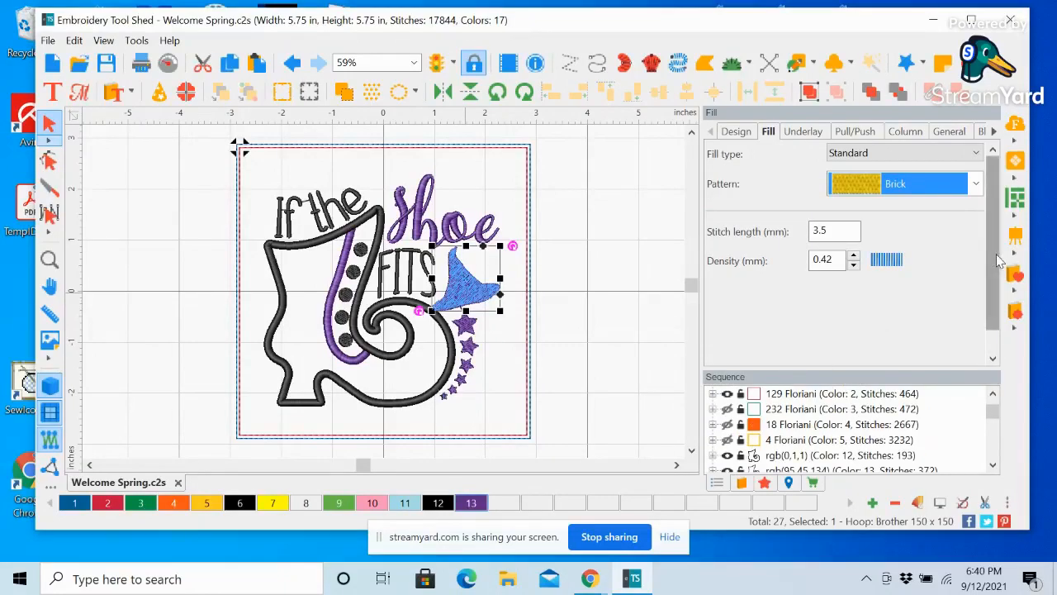
pyautogui.moveTo(996, 253); pyautogui.dragTo(996, 304)
pyautogui.click(950, 356)
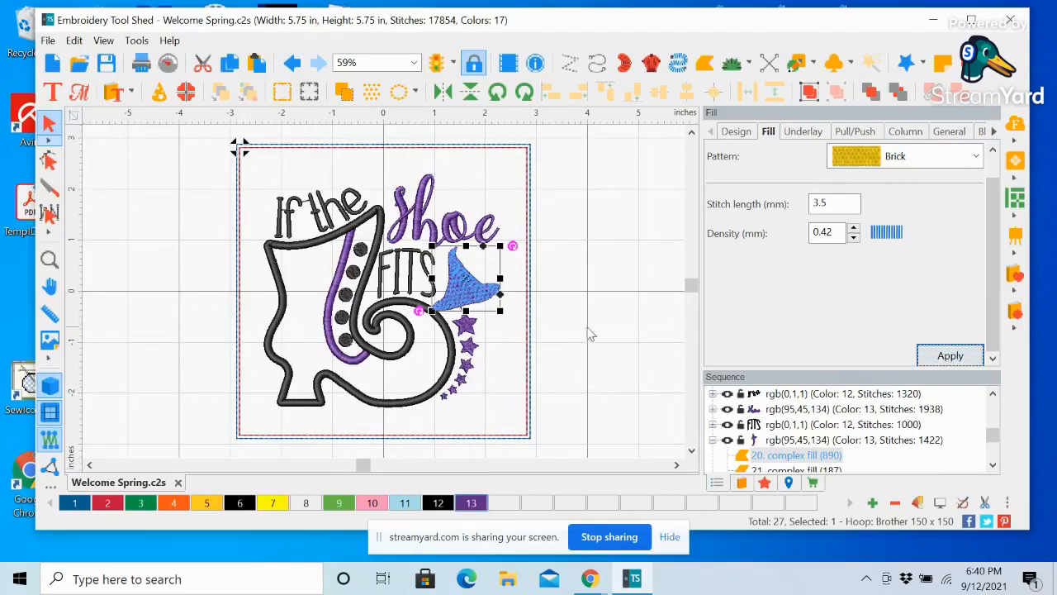
pyautogui.click(611, 331)
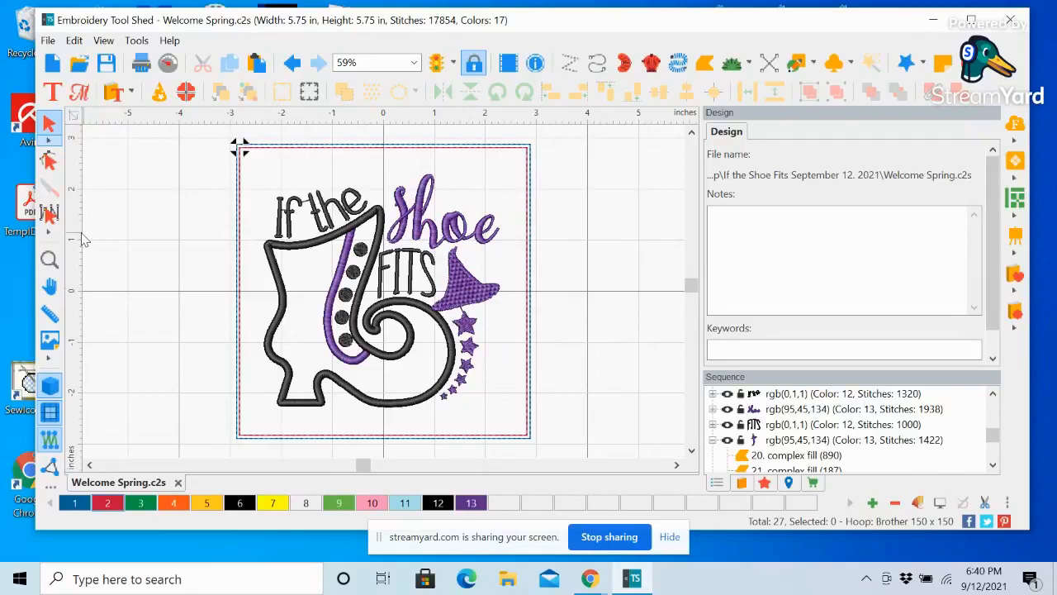
# Nudge the witch hat slightly to the right, clear of the curled toe of the boot, and deselect it
pyautogui.click(49, 259)
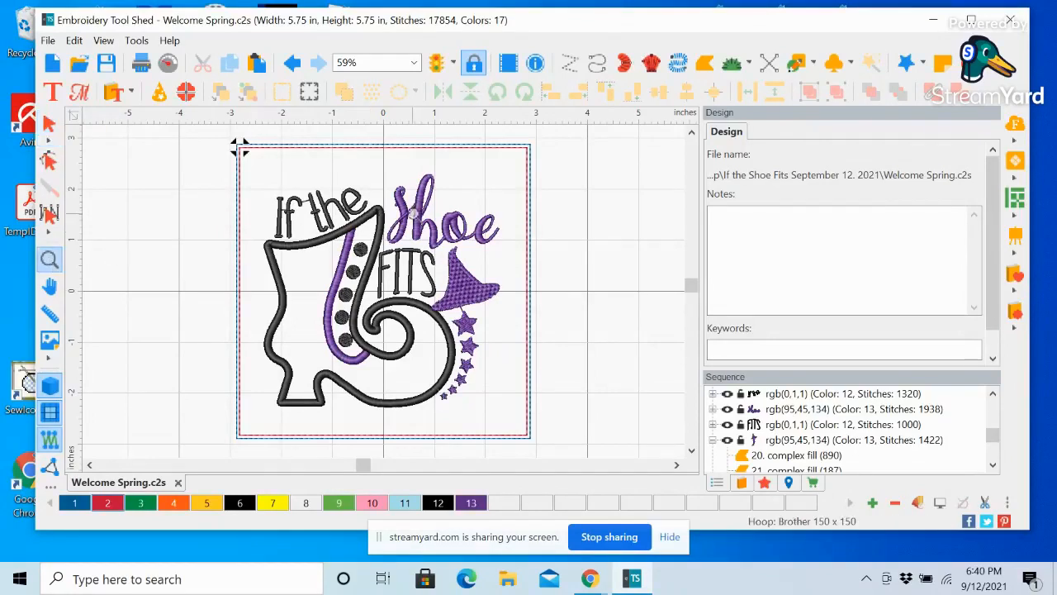
pyautogui.moveTo(412, 207); pyautogui.dragTo(539, 341)
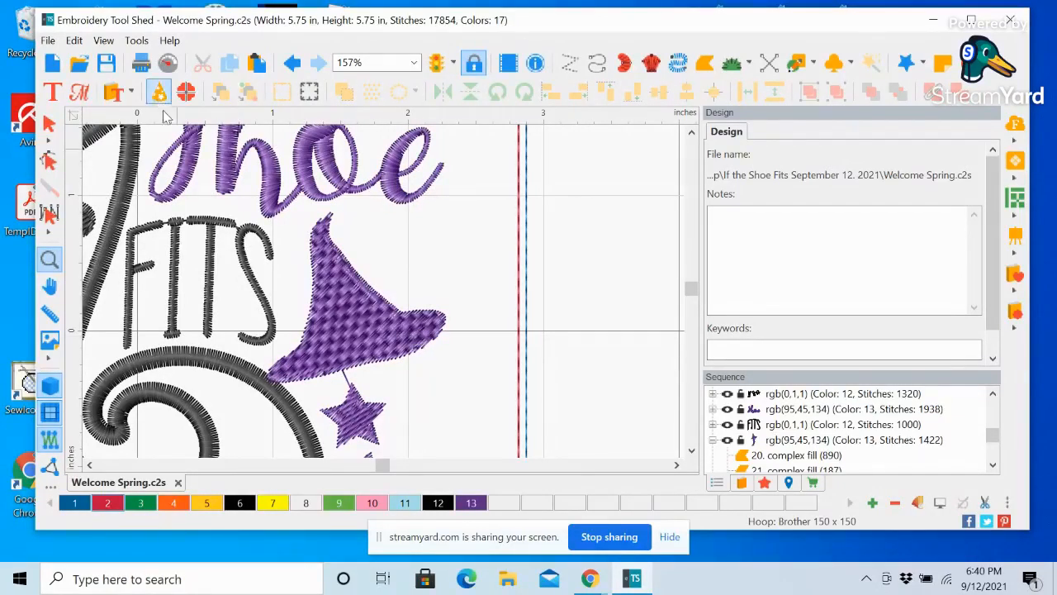
pyautogui.click(415, 63)
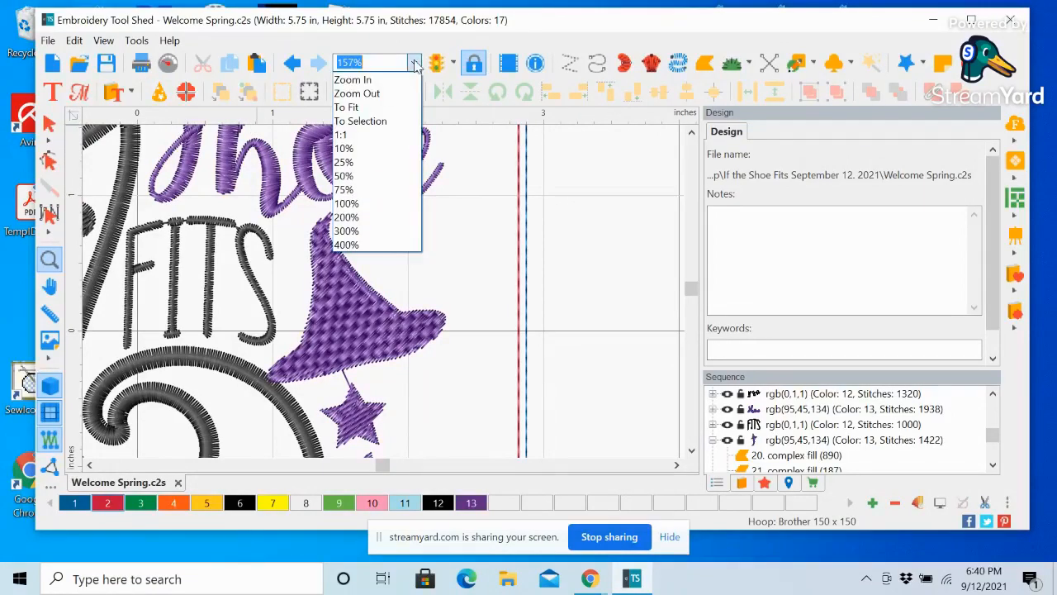
pyautogui.click(409, 112)
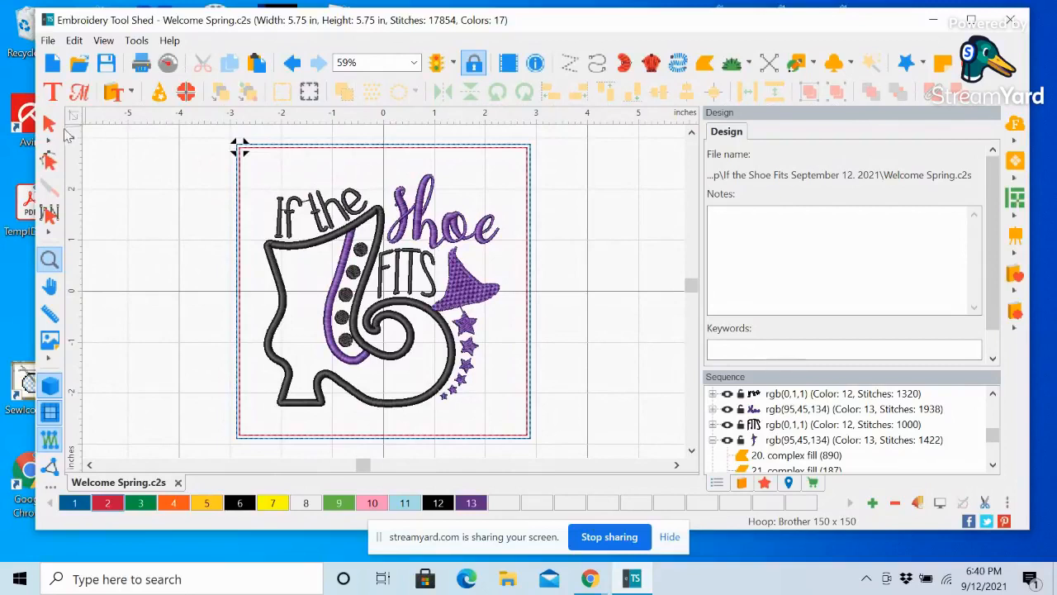
pyautogui.click(49, 124)
pyautogui.click(471, 292)
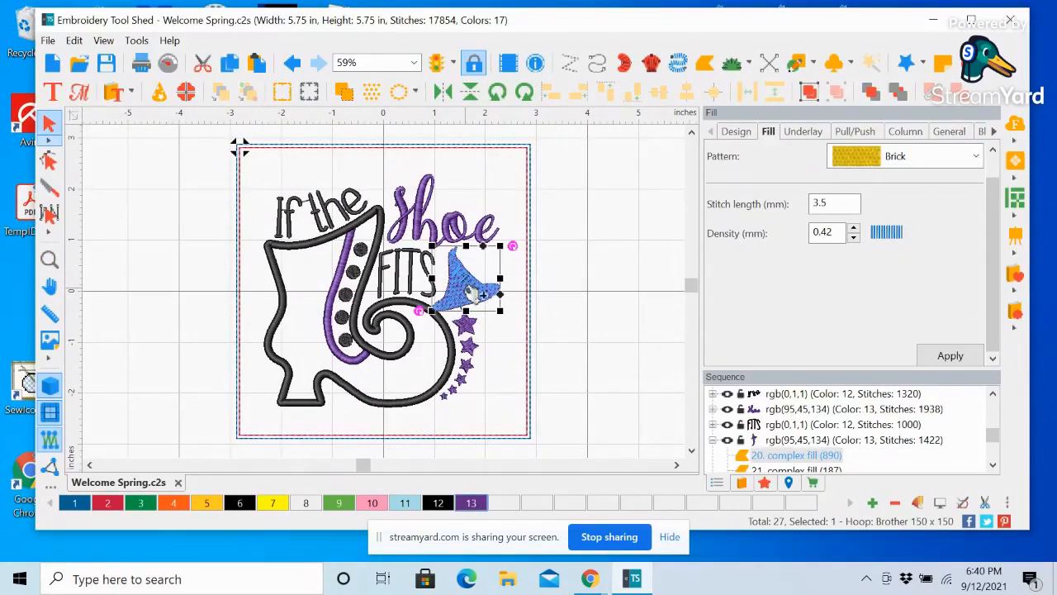
pyautogui.press('Right')
pyautogui.press('Right')
pyautogui.press('Right')
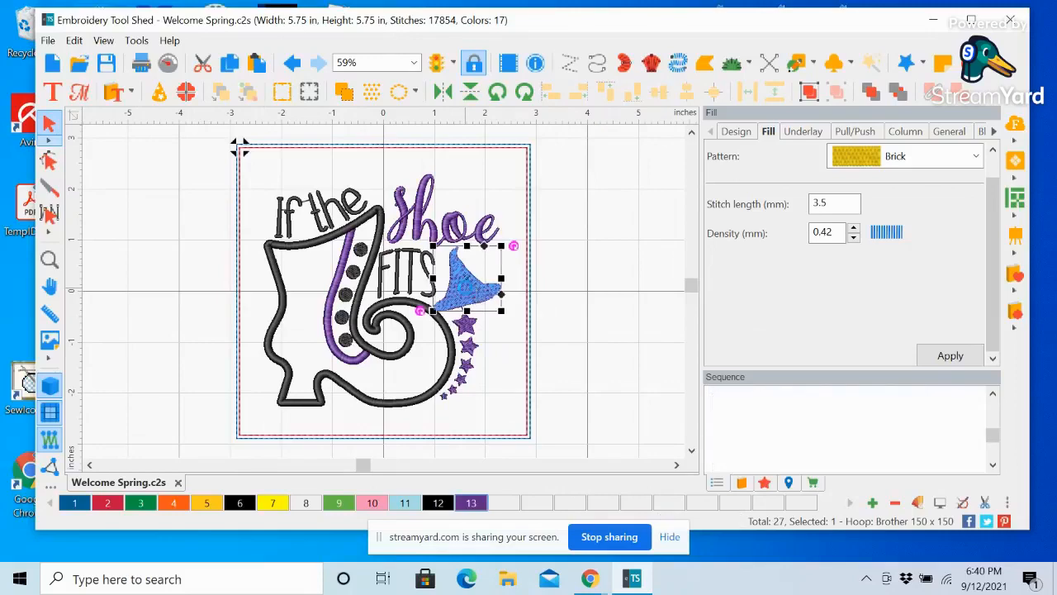
pyautogui.press('Right')
pyautogui.press('Right')
pyautogui.press('Right')
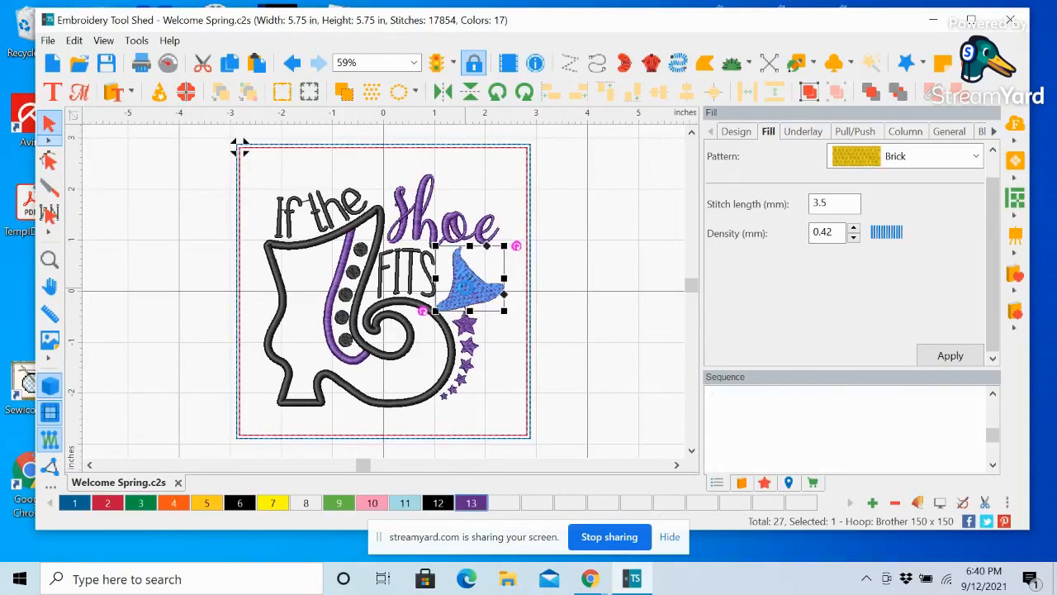
pyautogui.press('Right')
pyautogui.press('Right')
pyautogui.press('Right')
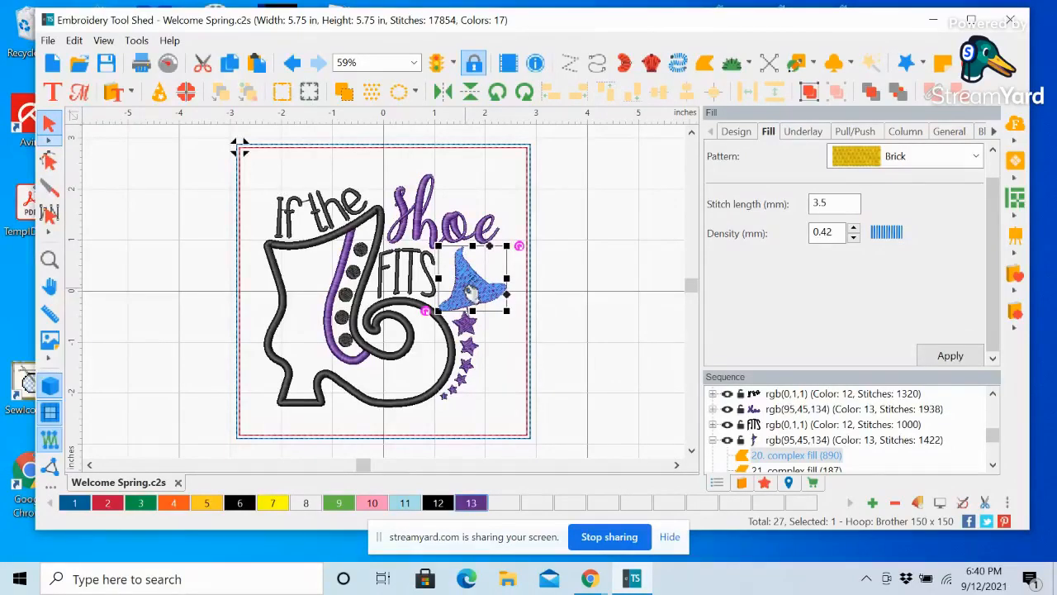
pyautogui.press('Right')
pyautogui.press('Right')
pyautogui.press('Right')
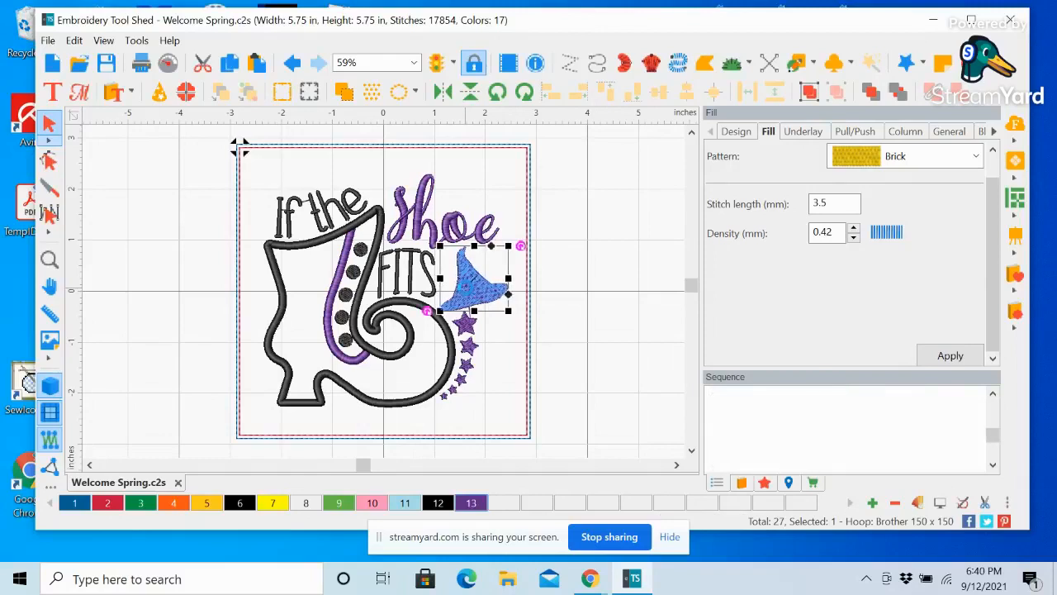
pyautogui.click(620, 311)
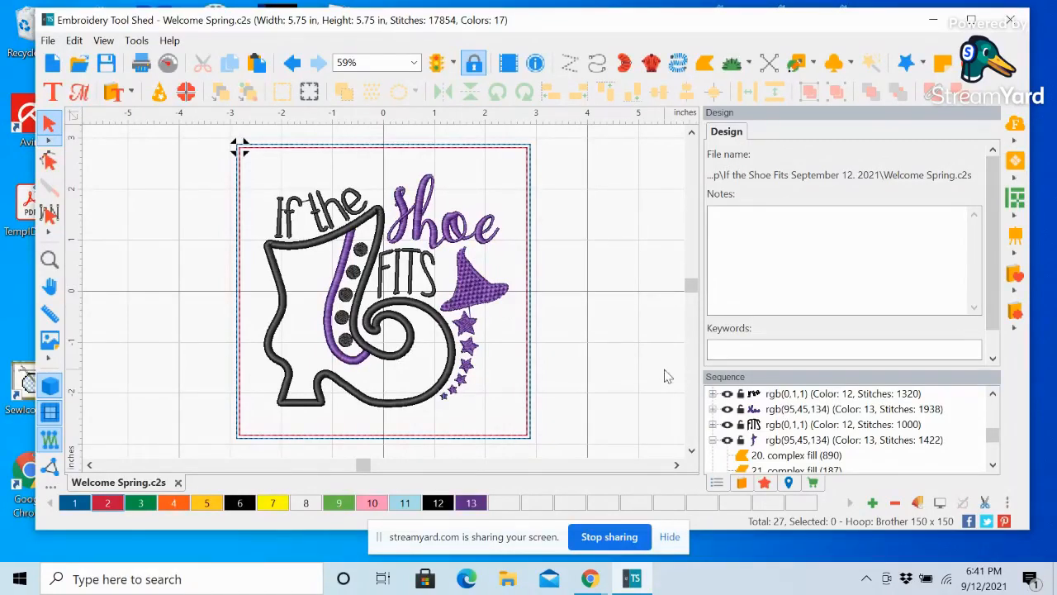
# Show the hidden candlewicking motif border, the 4 Floriani color 5 item with 3232 stitches in the sequence
pyautogui.scroll(5, 992, 436)
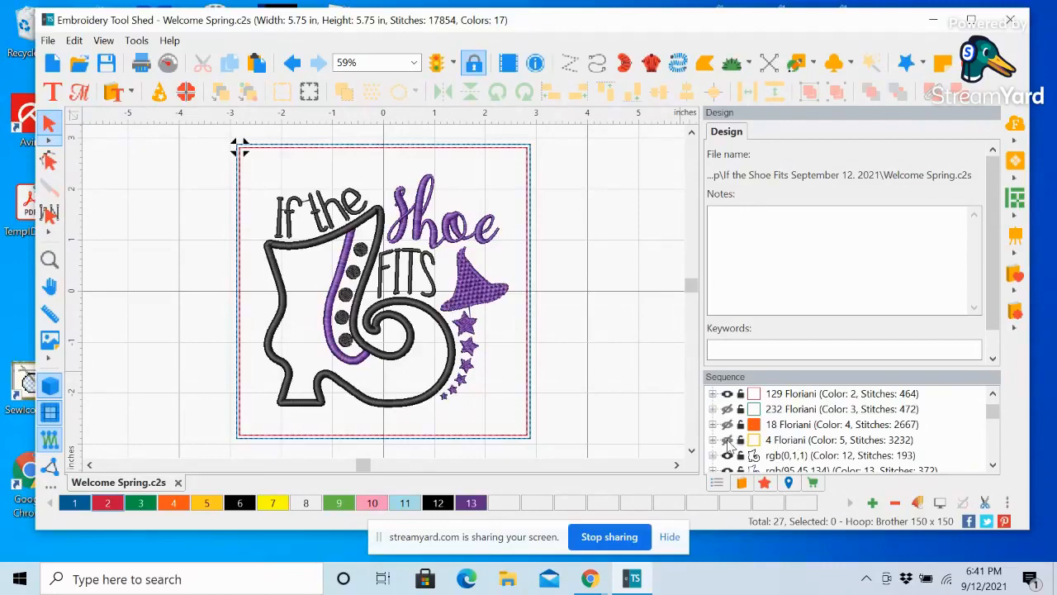
pyautogui.click(726, 443)
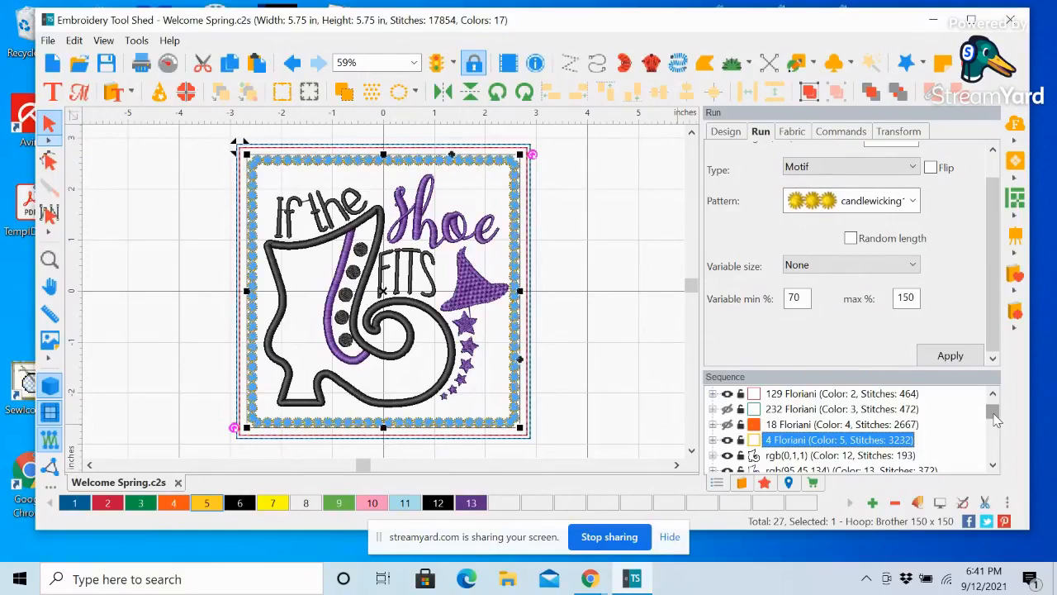
# Select all the boot's items in the sequence, from the 193-stitch rgb(0,1,1) item through the 900 Brother Embroidery item
pyautogui.scroll(-1, 995, 419)
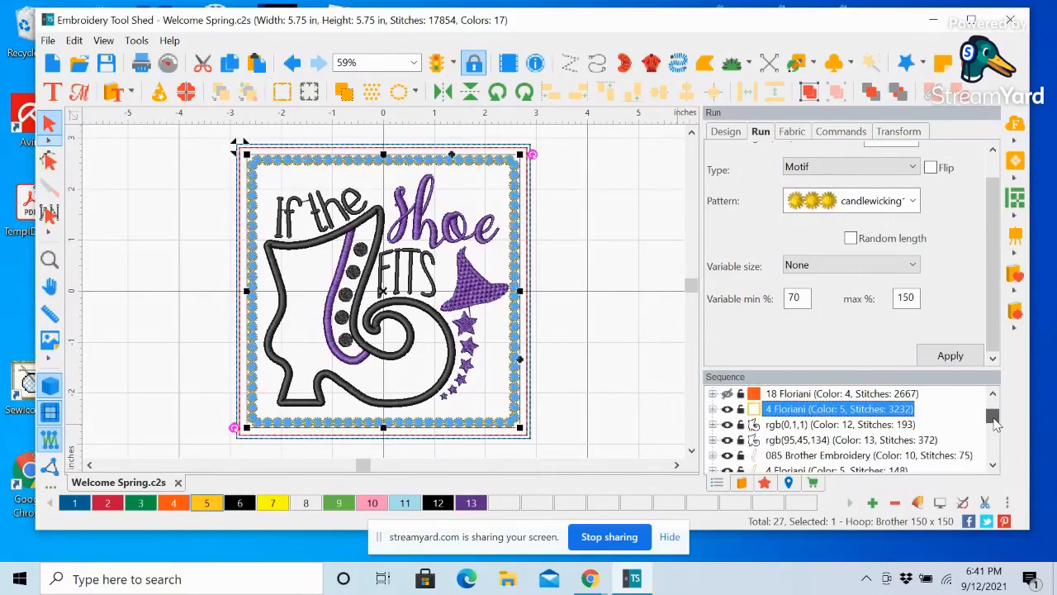
pyautogui.click(781, 424)
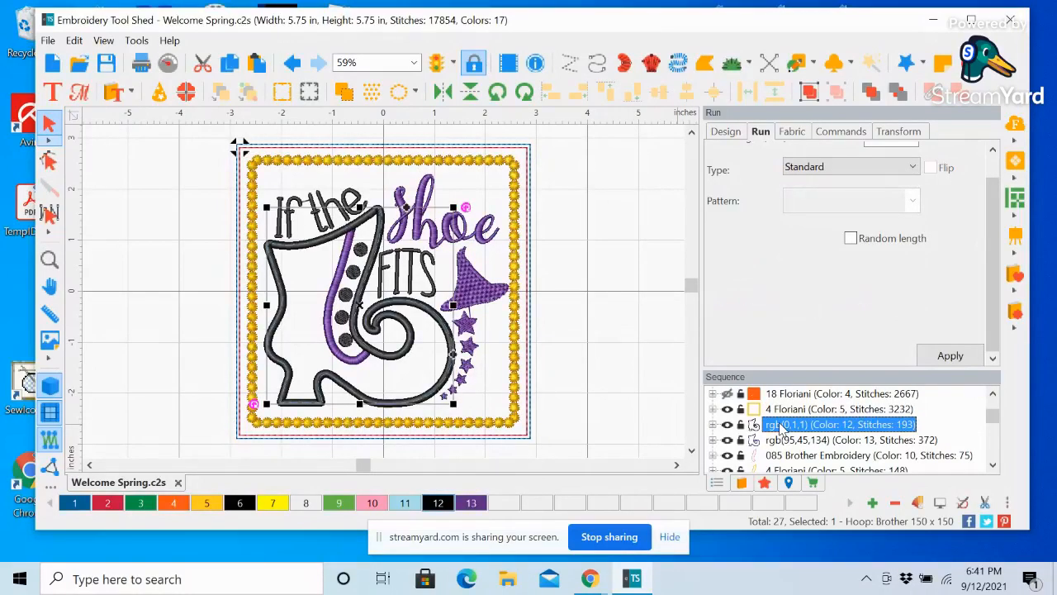
pyautogui.keyDown('shift'); pyautogui.click(783, 440); pyautogui.keyUp('shift')
pyautogui.keyDown('shift'); pyautogui.click(783, 455); pyautogui.keyUp('shift')
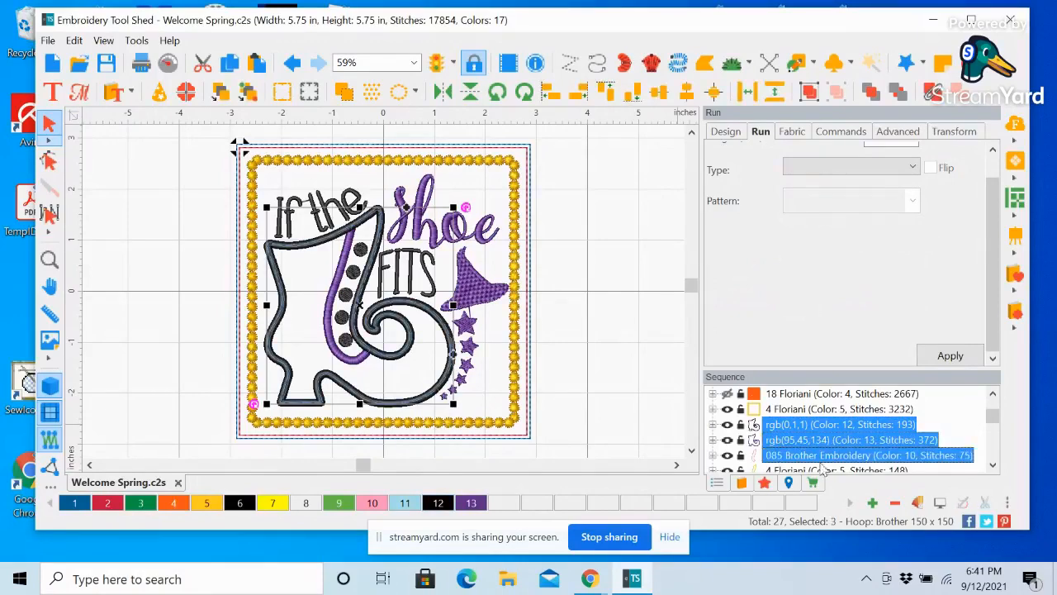
pyautogui.scroll(-4, 992, 465)
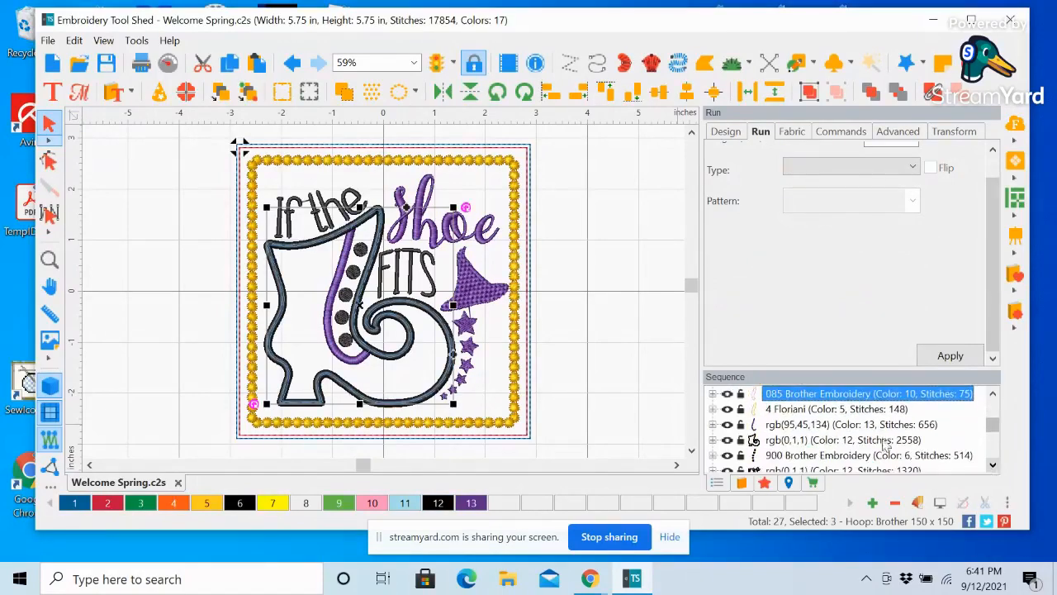
pyautogui.keyDown('shift'); pyautogui.click(807, 409); pyautogui.keyUp('shift')
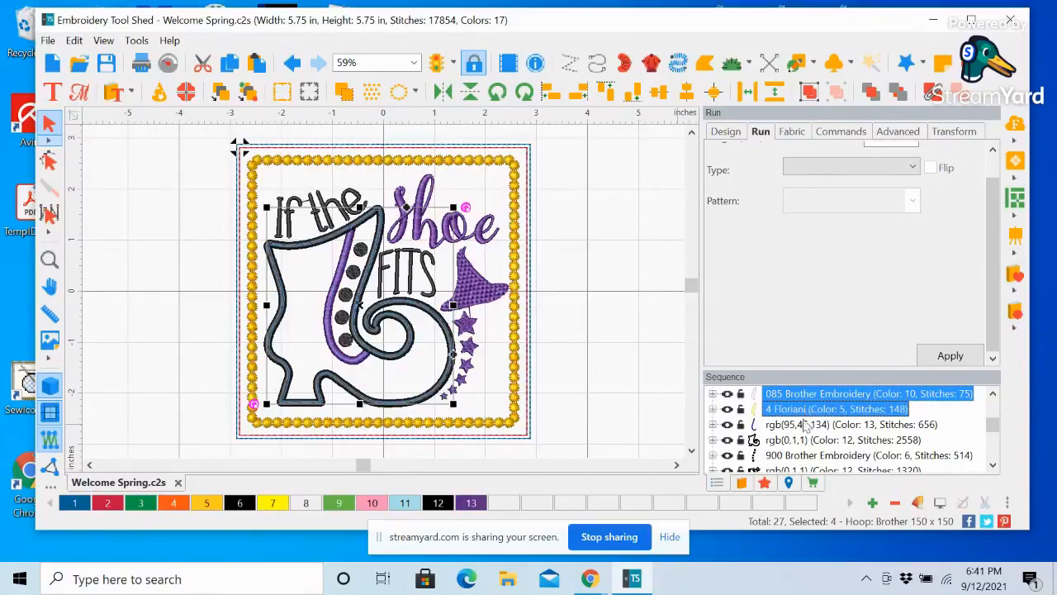
pyautogui.keyDown('shift'); pyautogui.click(806, 425); pyautogui.keyUp('shift')
pyautogui.keyDown('ctrl'); pyautogui.click(805, 455); pyautogui.keyUp('ctrl')
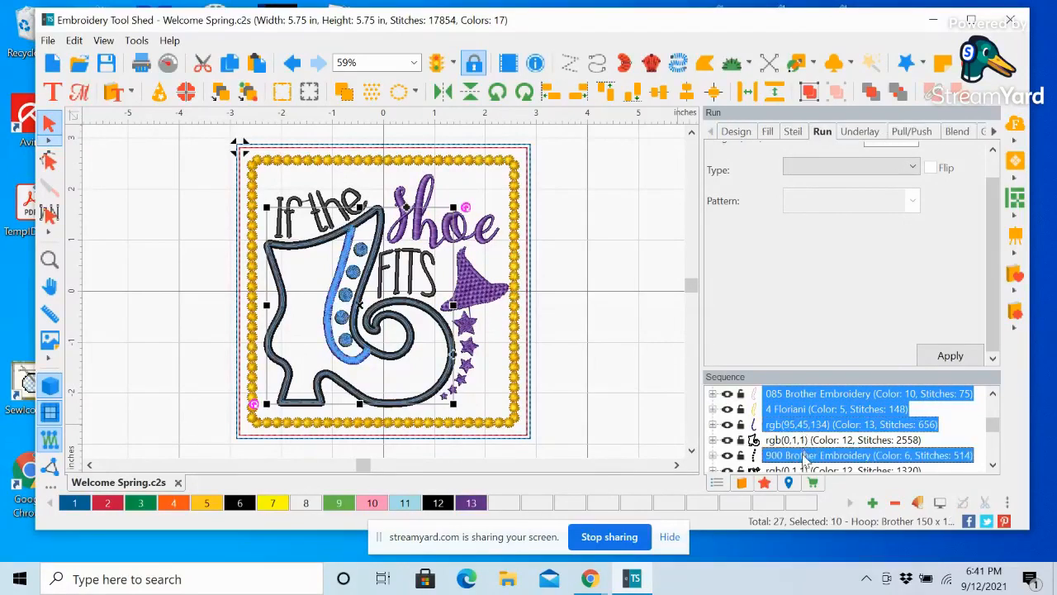
pyautogui.keyDown('ctrl'); pyautogui.click(801, 440); pyautogui.keyUp('ctrl')
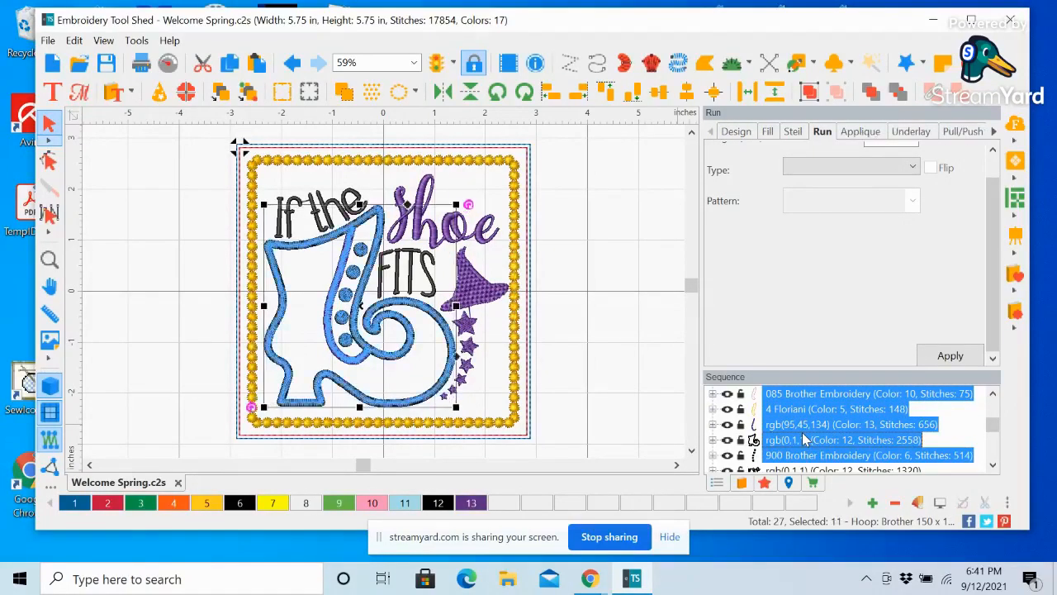
# Add the "If the", "Shoe" and "FITS" lettering items to the boot selection
pyautogui.click(993, 466)
pyautogui.click(993, 466)
pyautogui.click(994, 466)
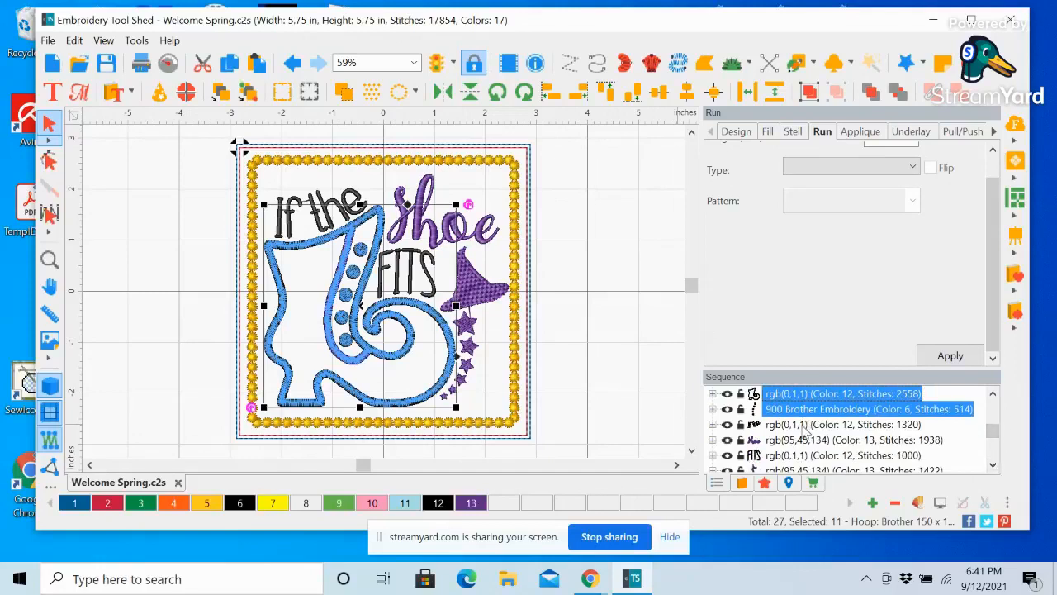
pyautogui.keyDown('ctrl'); pyautogui.click(803, 425); pyautogui.keyUp('ctrl')
pyautogui.keyDown('ctrl'); pyautogui.click(802, 440); pyautogui.keyUp('ctrl')
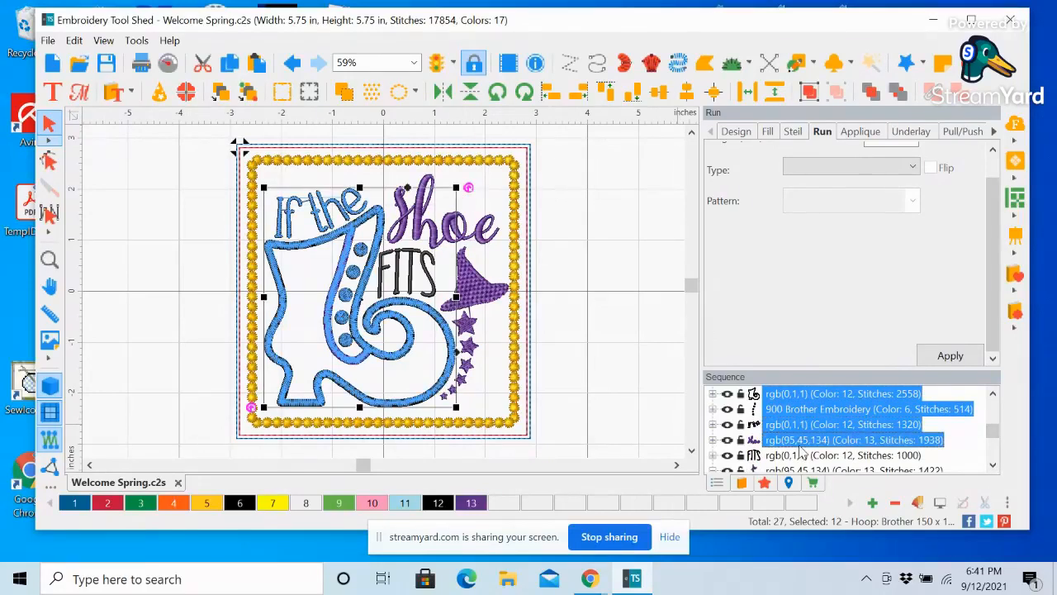
pyautogui.keyDown('ctrl'); pyautogui.click(799, 455); pyautogui.keyUp('ctrl')
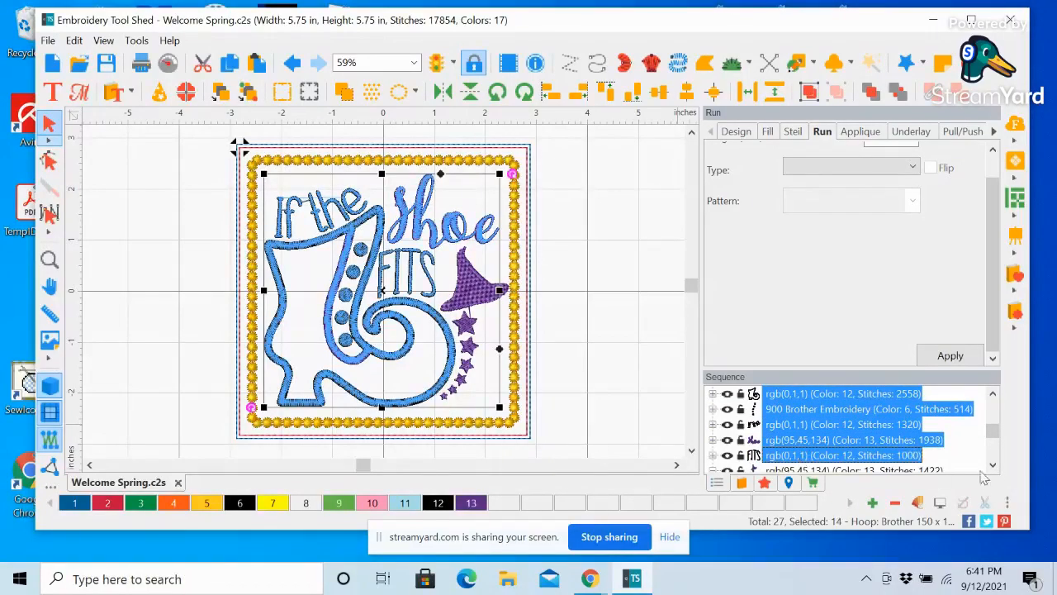
# Add the witch hat and stars, the rgb(95,45,134) group with 1422 stitches, to the selection
pyautogui.click(993, 466)
pyautogui.click(993, 466)
pyautogui.click(993, 466)
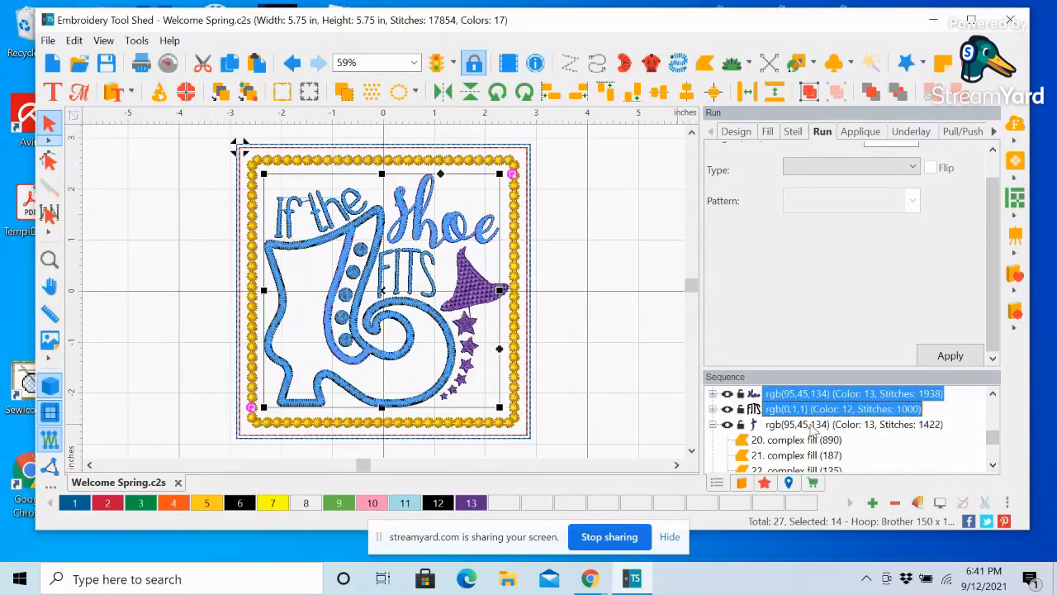
pyautogui.keyDown('ctrl'); pyautogui.click(813, 424); pyautogui.keyUp('ctrl')
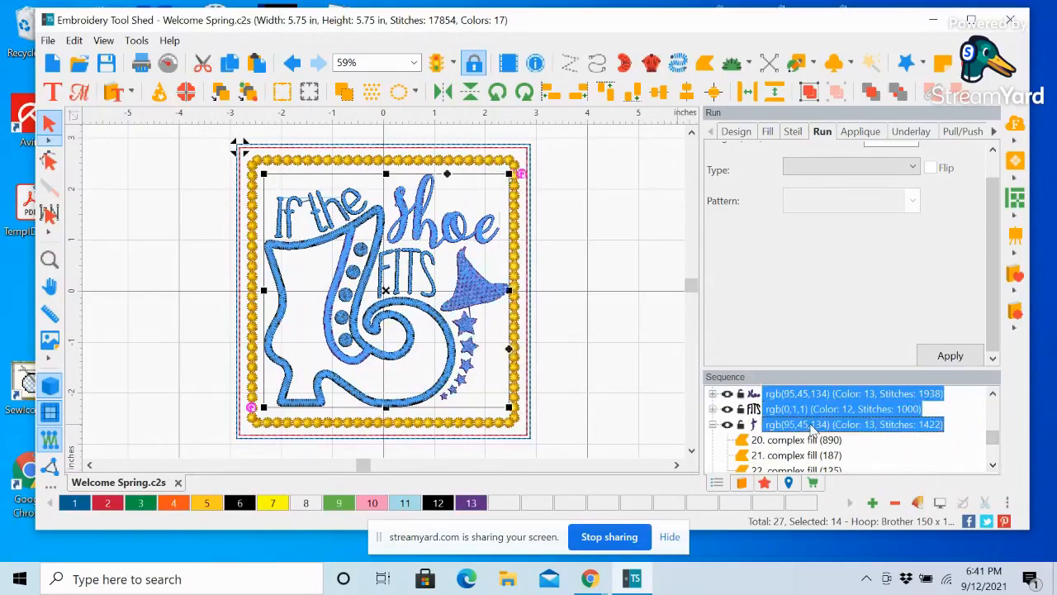
pyautogui.click(993, 466)
pyautogui.click(993, 466)
pyautogui.click(994, 465)
pyautogui.click(993, 466)
pyautogui.click(993, 466)
pyautogui.click(993, 466)
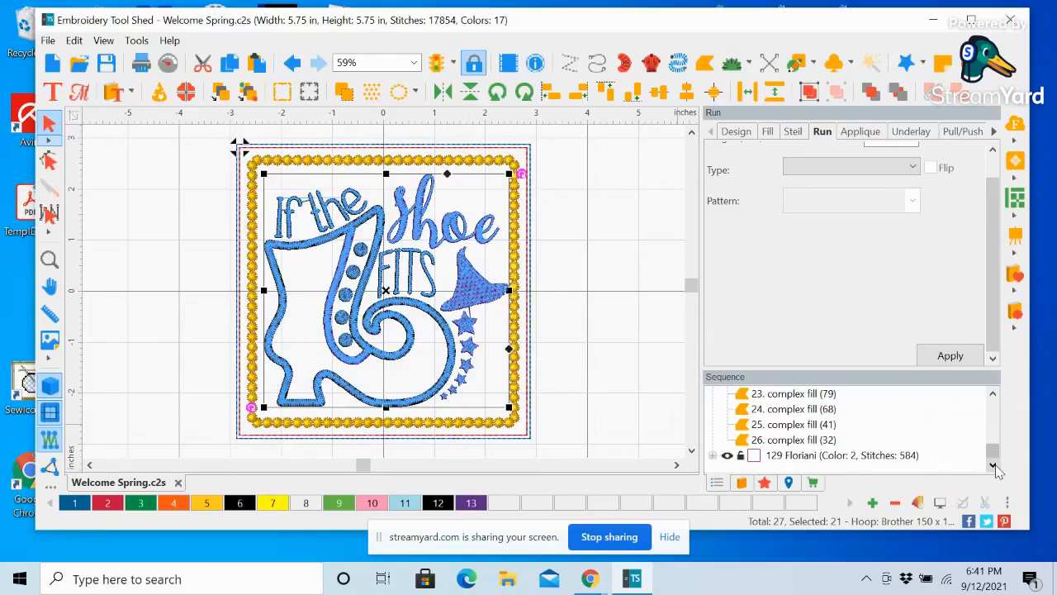
# Scale the selected boot, lettering, hat and stars down slightly, center them on the origin inside the border, and deselect them
pyautogui.rightClick(464, 120)
pyautogui.click(500, 294)
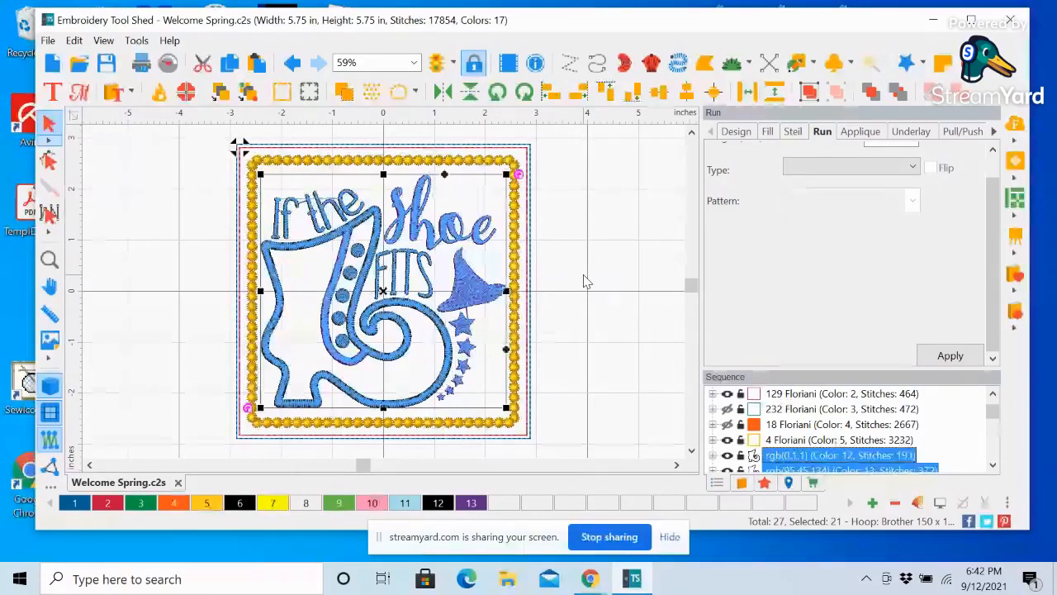
pyautogui.moveTo(506, 175); pyautogui.dragTo(503, 180)
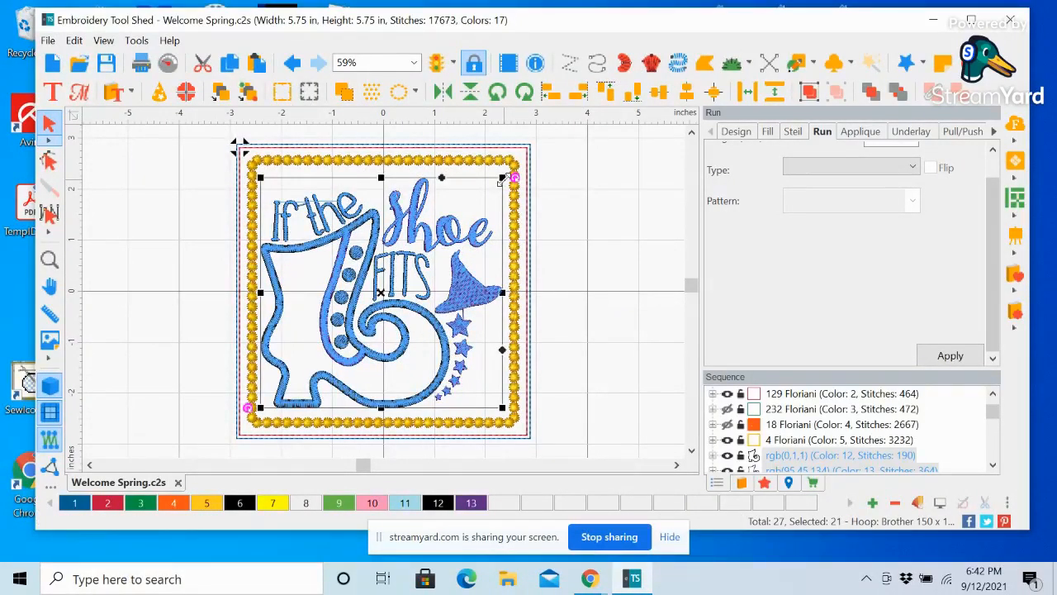
pyautogui.rightClick(415, 121)
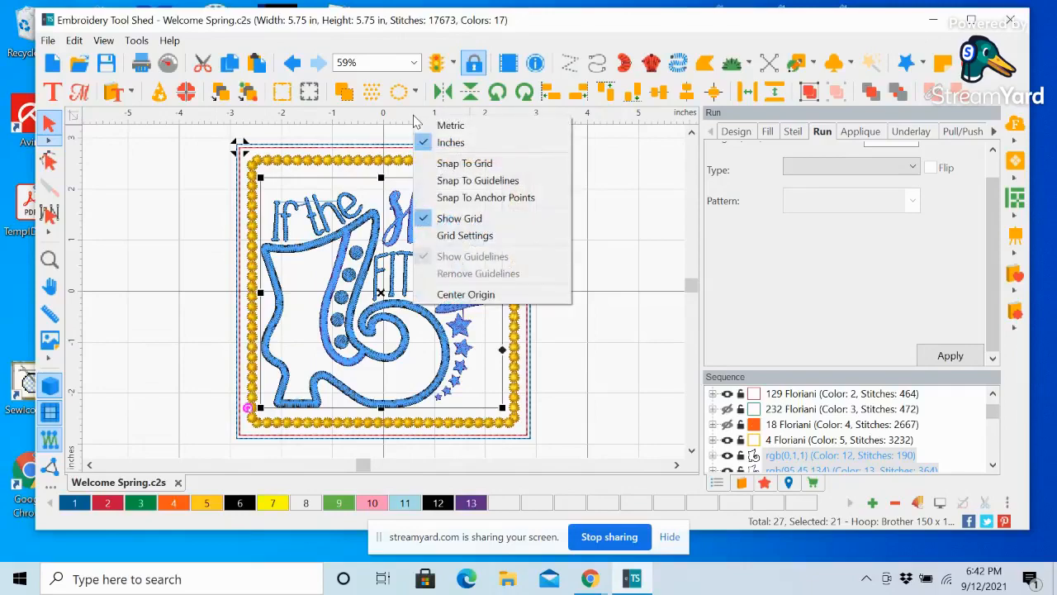
pyautogui.click(461, 296)
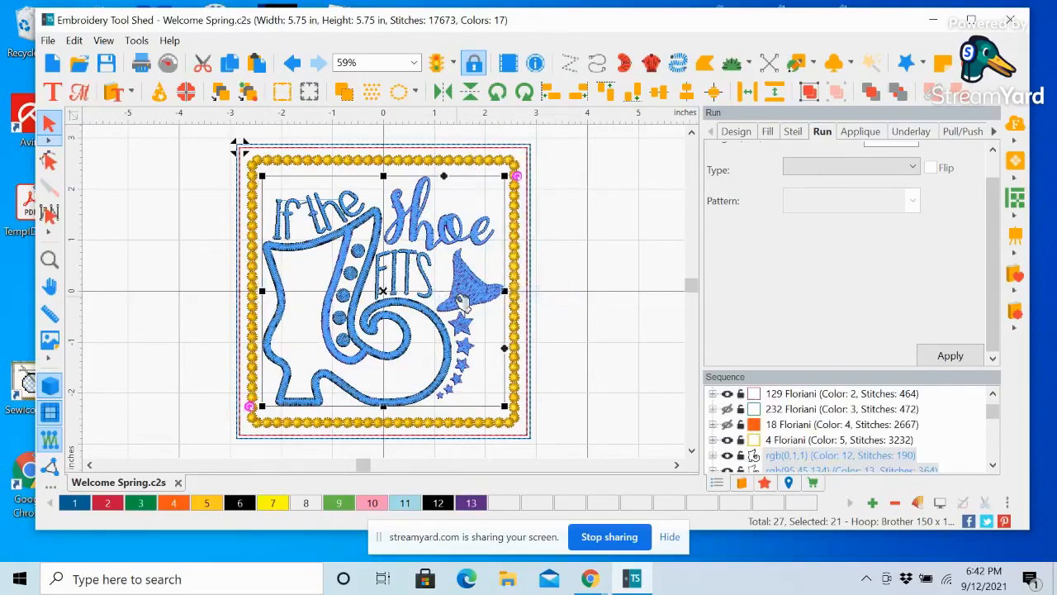
pyautogui.click(626, 255)
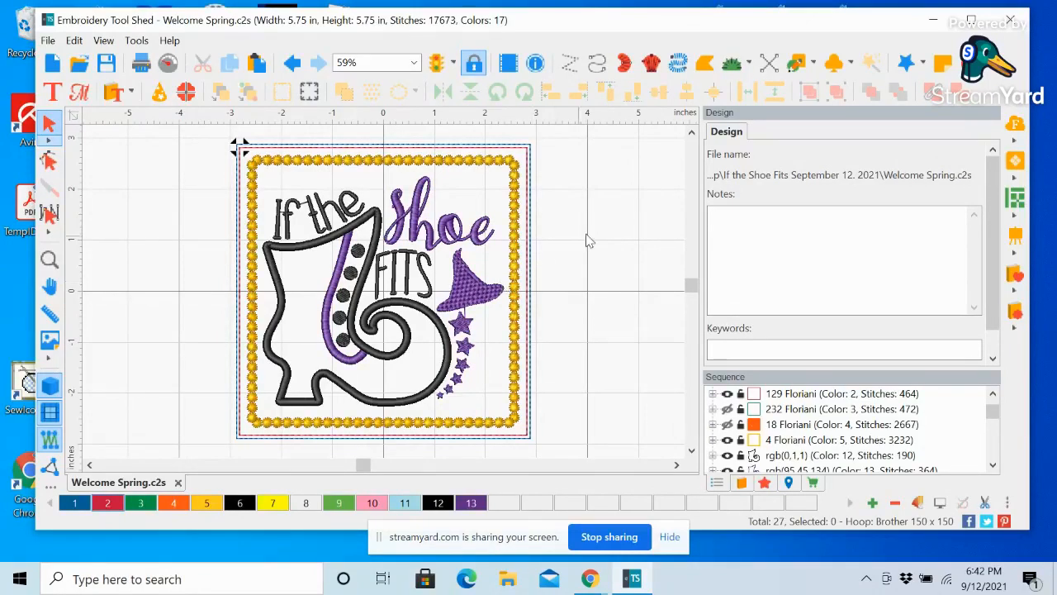
# Draw a 3.5 mm wide Steil hatband with the inset set to 50% across the witch hat, just above the brim
pyautogui.click(678, 64)
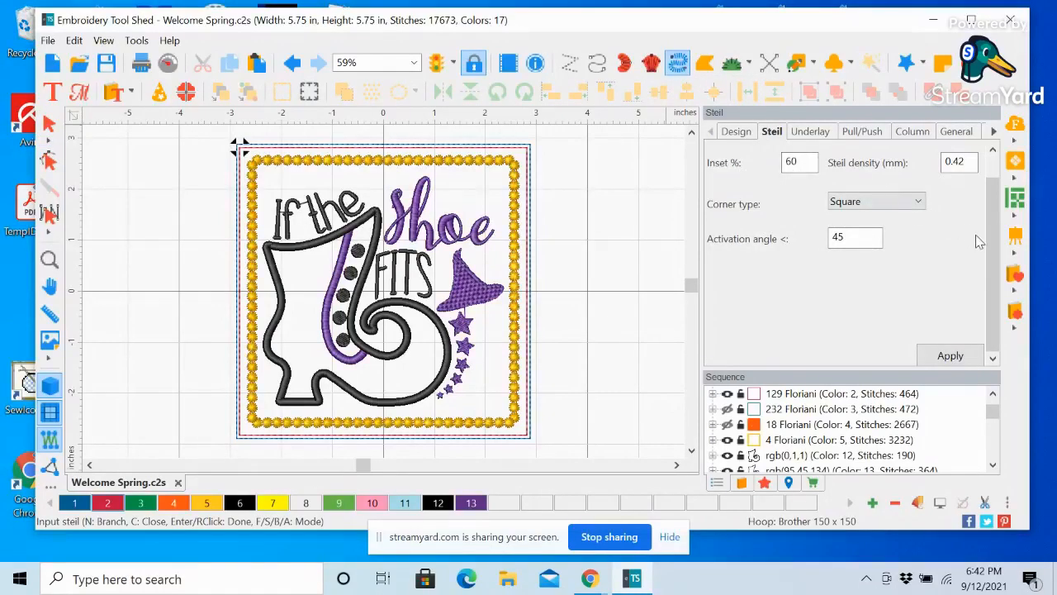
pyautogui.rightClick(990, 190)
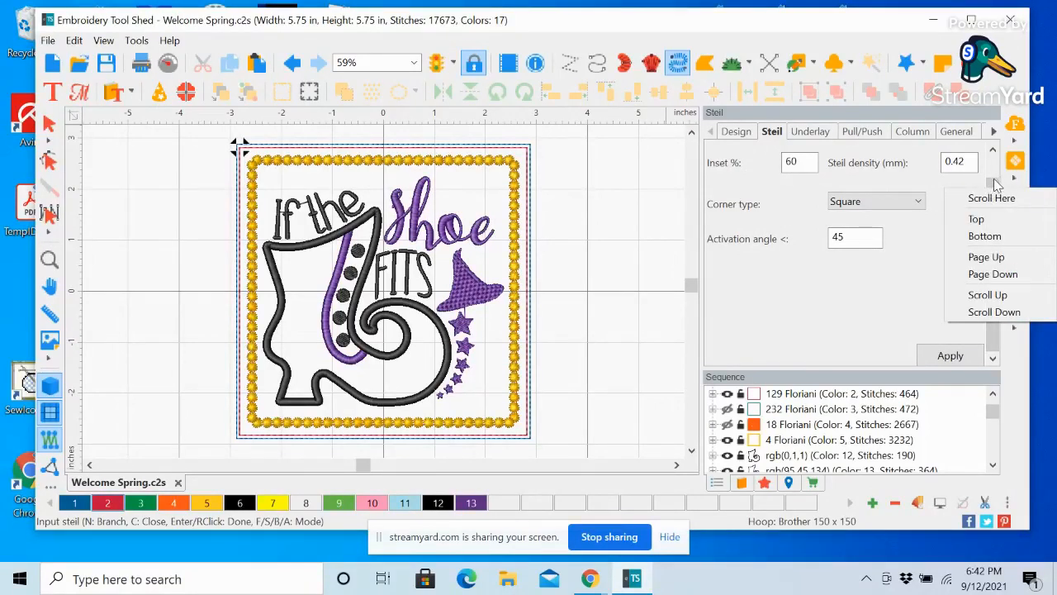
pyautogui.click(976, 219)
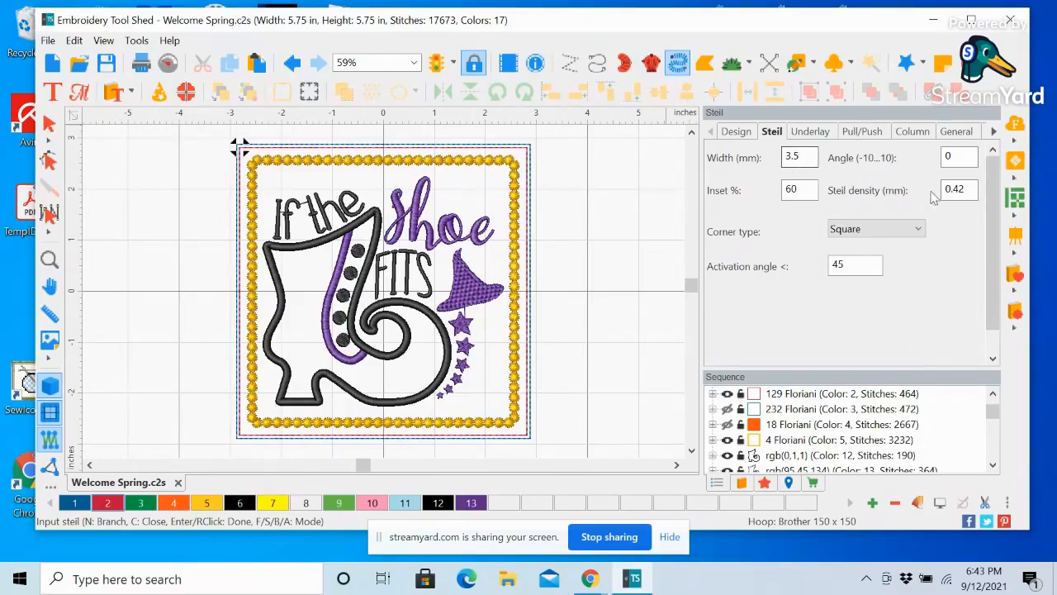
pyautogui.moveTo(806, 188); pyautogui.dragTo(768, 200)
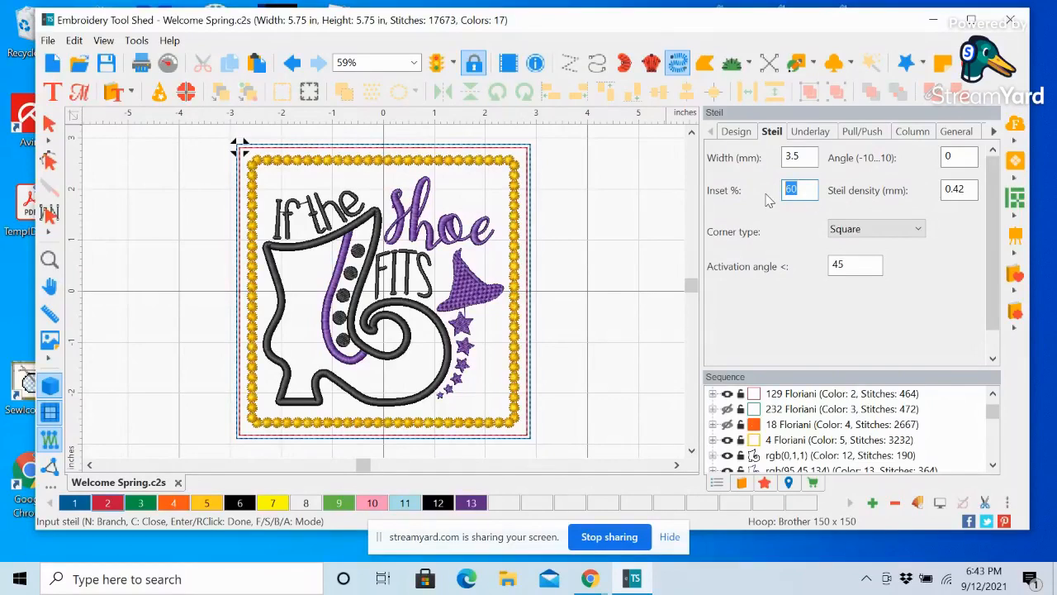
pyautogui.write('5')
pyautogui.click(451, 293)
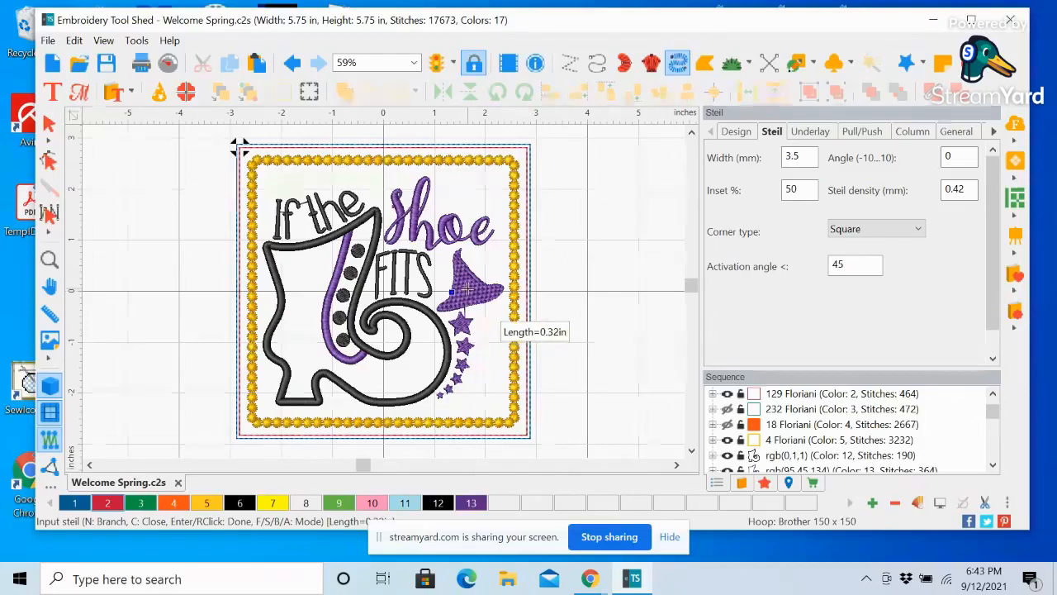
pyautogui.click(468, 287)
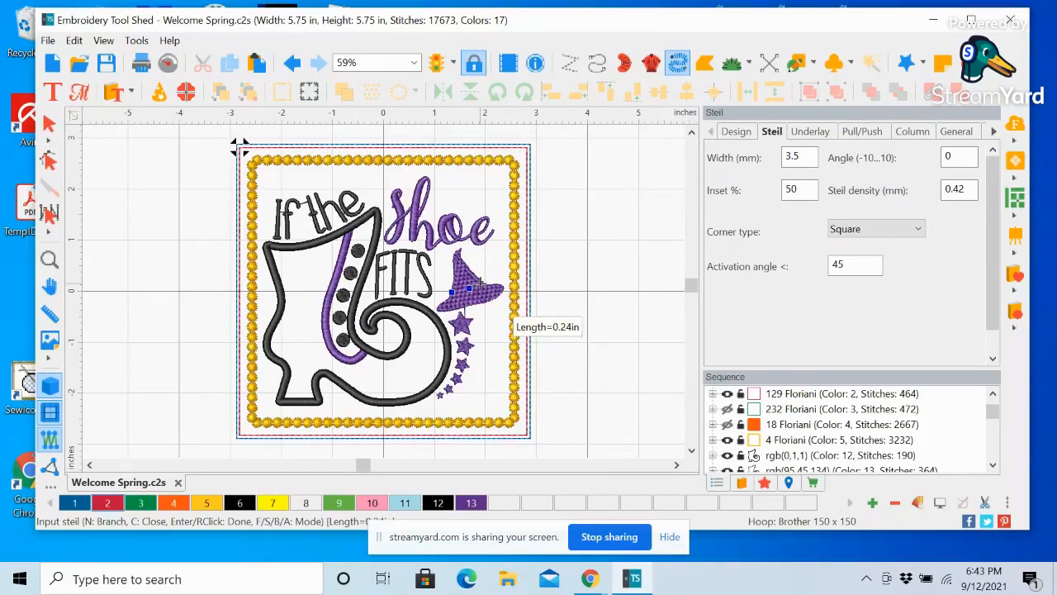
pyautogui.click(480, 283)
pyautogui.rightClick(480, 284)
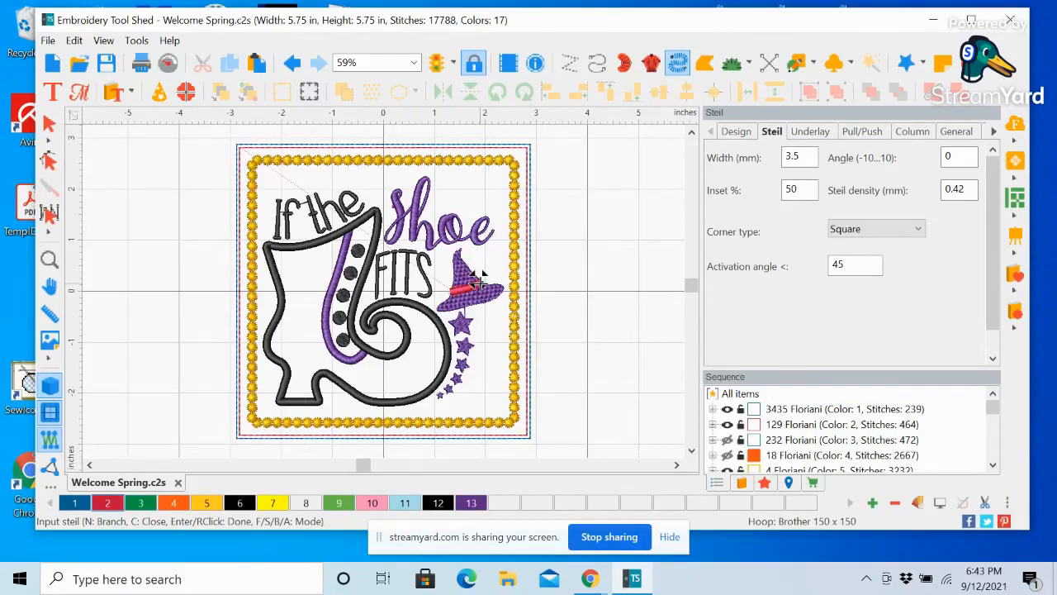
pyautogui.click(596, 237)
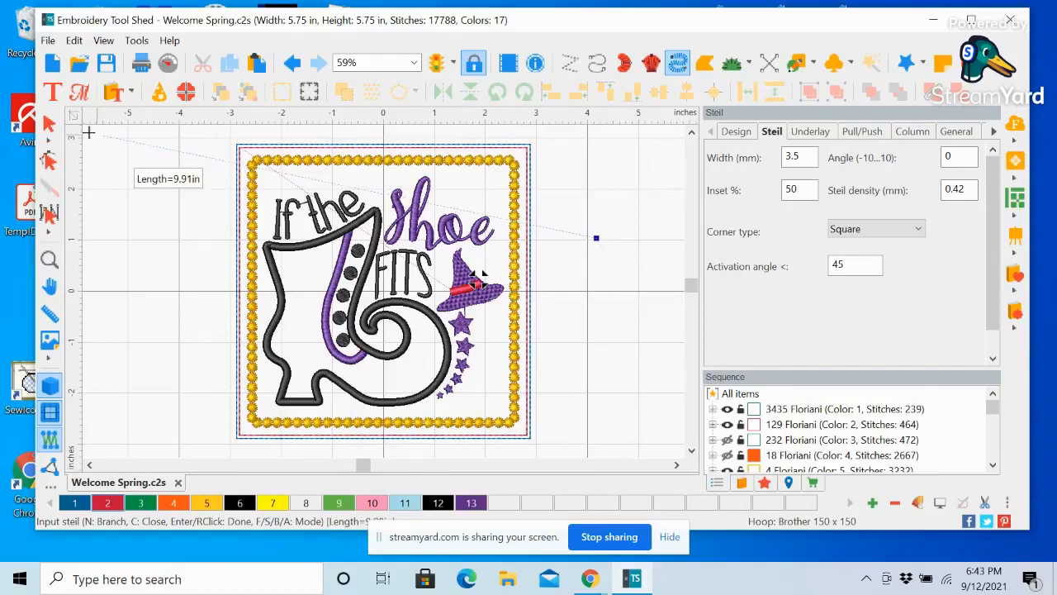
pyautogui.rightClick(388, 195)
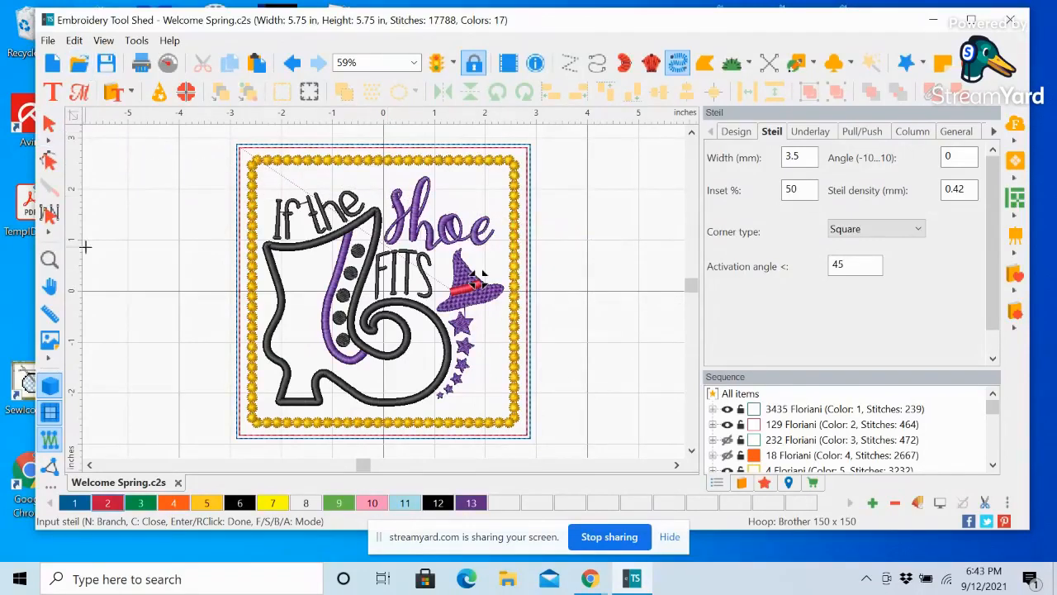
pyautogui.click(49, 123)
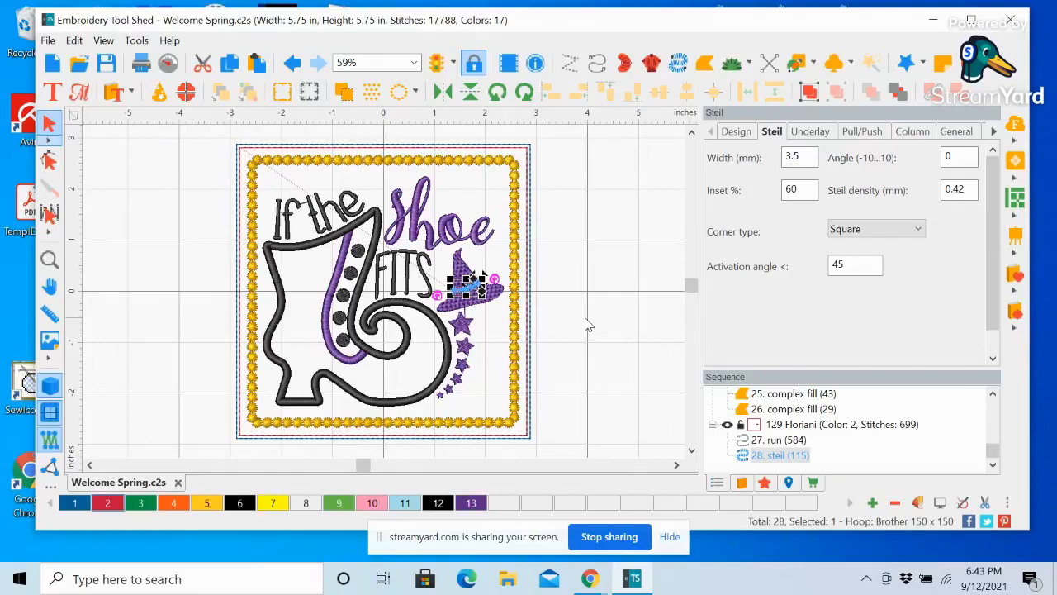
# Adjust the Steil hatband's start and end points to fit the edges of the hat's crown, and undo the last adjustment
pyautogui.click(49, 259)
pyautogui.moveTo(413, 234); pyautogui.dragTo(609, 380)
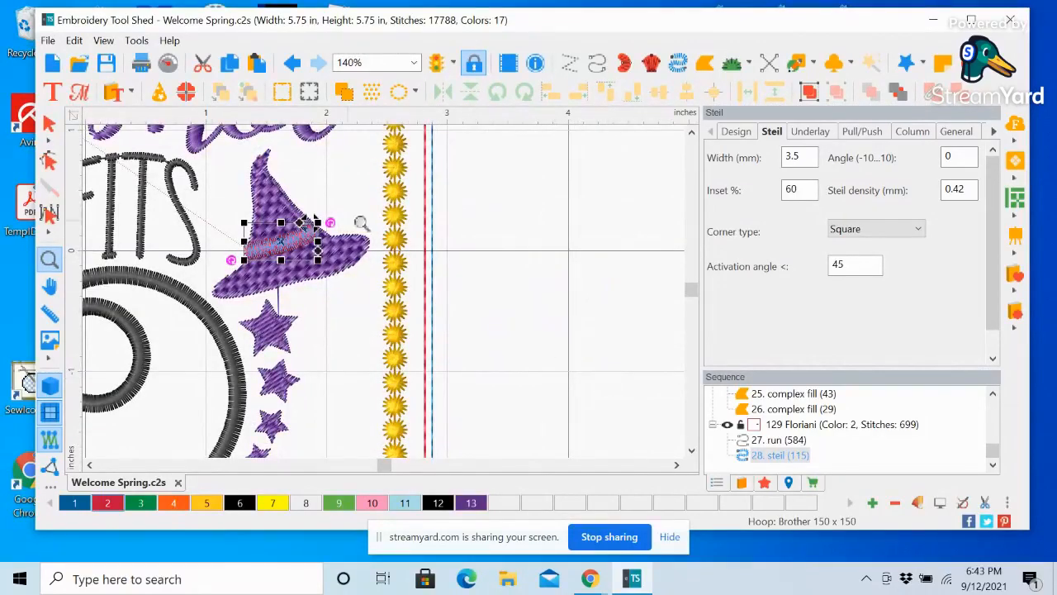
pyautogui.click(281, 246)
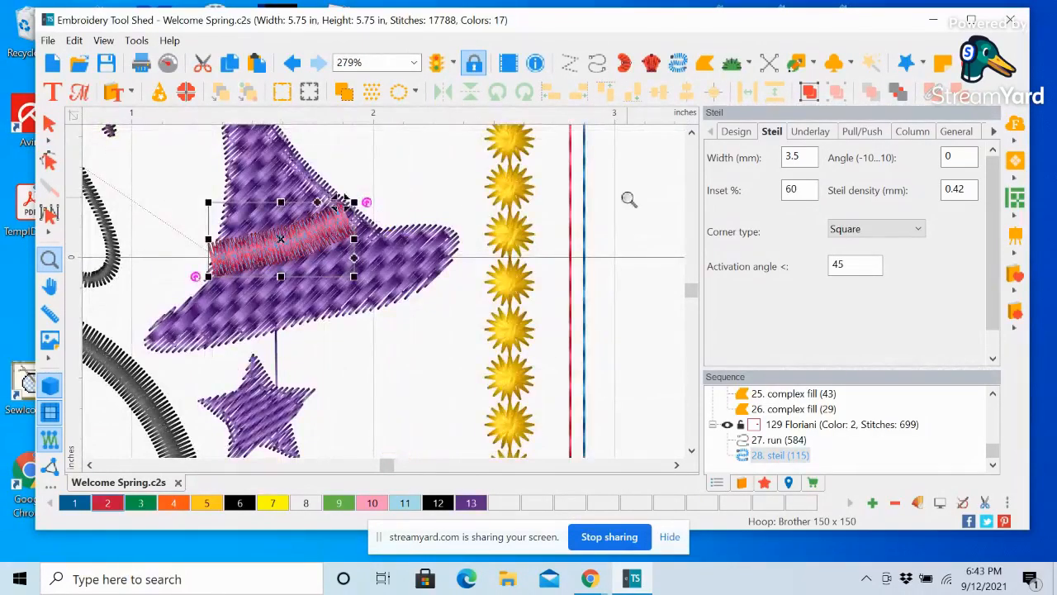
pyautogui.click(657, 199)
pyautogui.rightClick(332, 211)
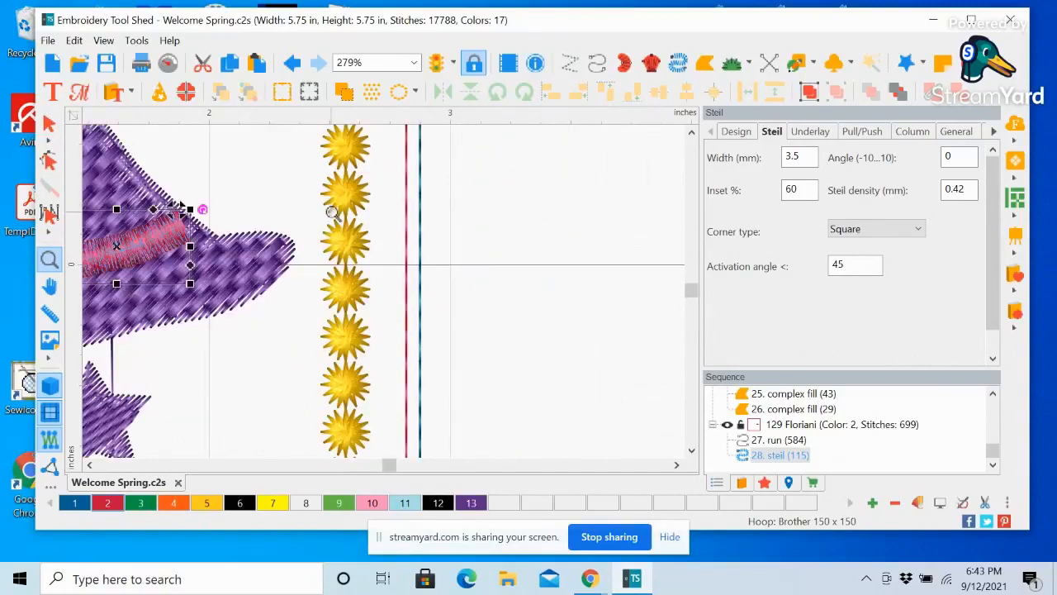
pyautogui.click(49, 124)
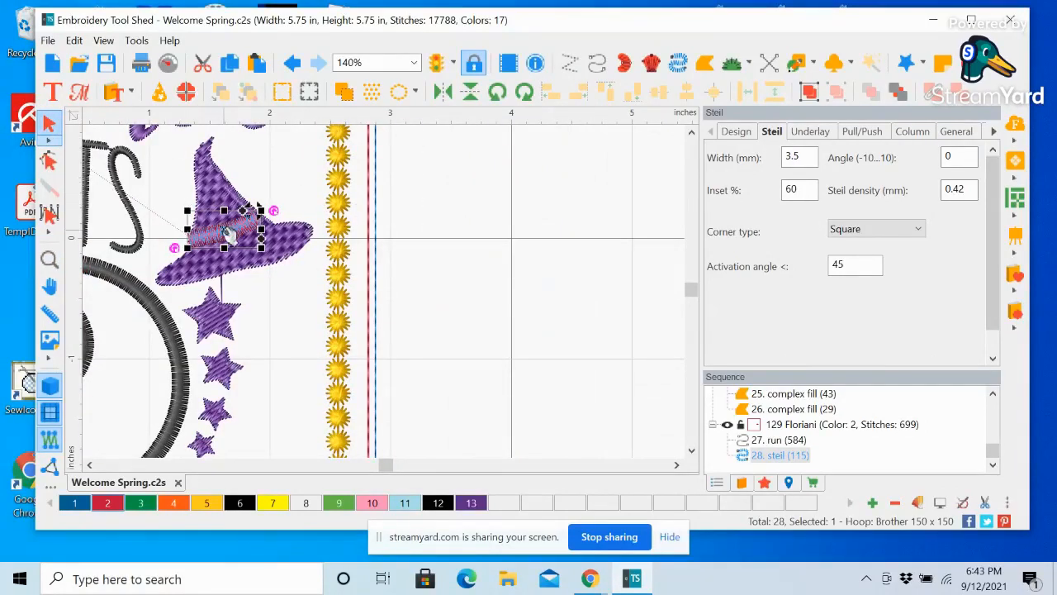
pyautogui.click(231, 237)
pyautogui.click(48, 160)
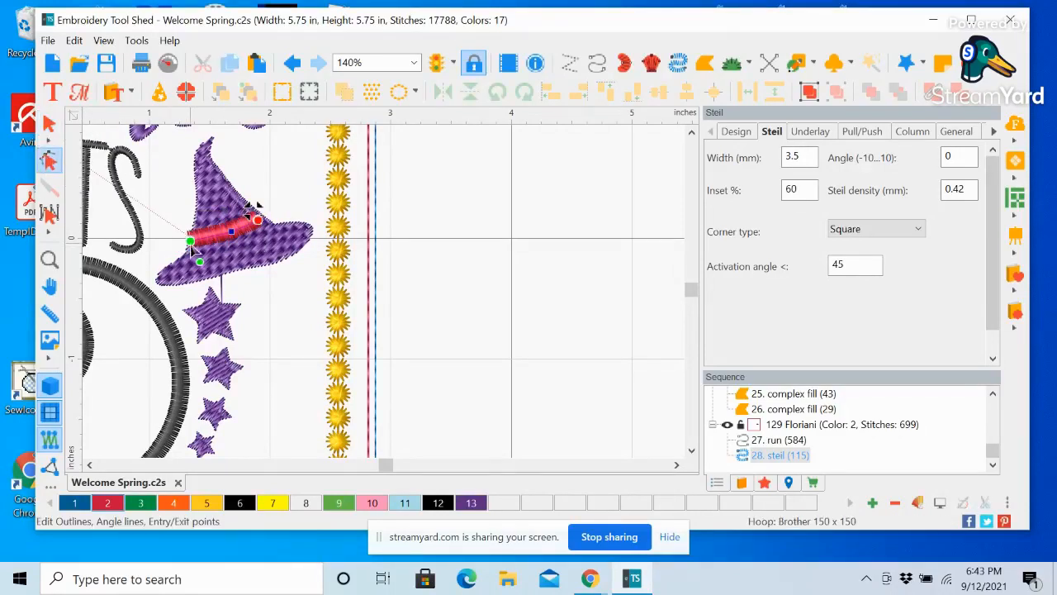
pyautogui.moveTo(191, 243); pyautogui.dragTo(199, 250)
pyautogui.moveTo(208, 240); pyautogui.dragTo(194, 244)
pyautogui.moveTo(258, 221); pyautogui.dragTo(244, 226)
pyautogui.click(266, 224)
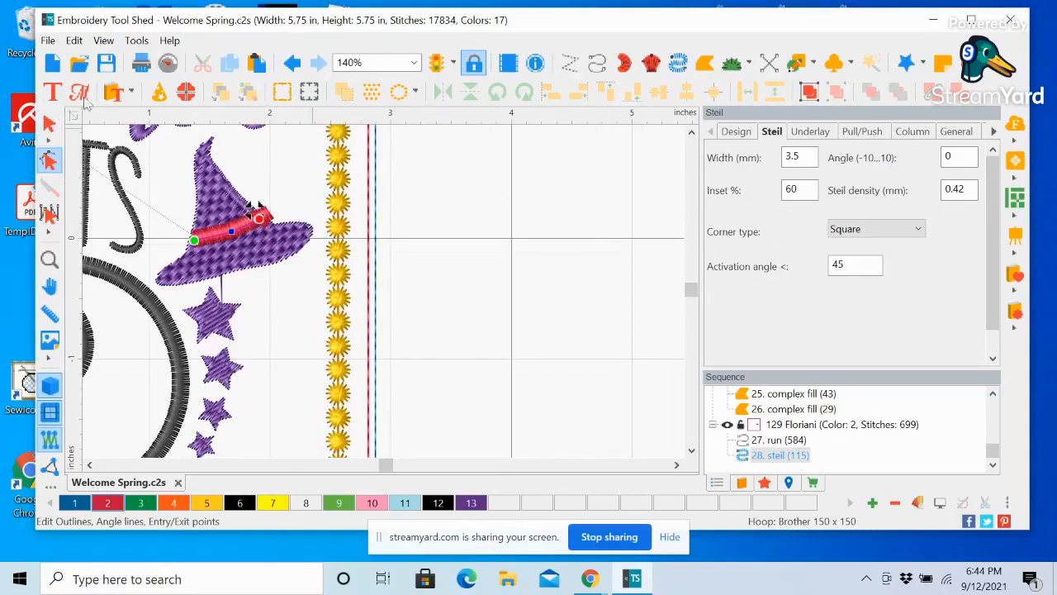
pyautogui.click(293, 64)
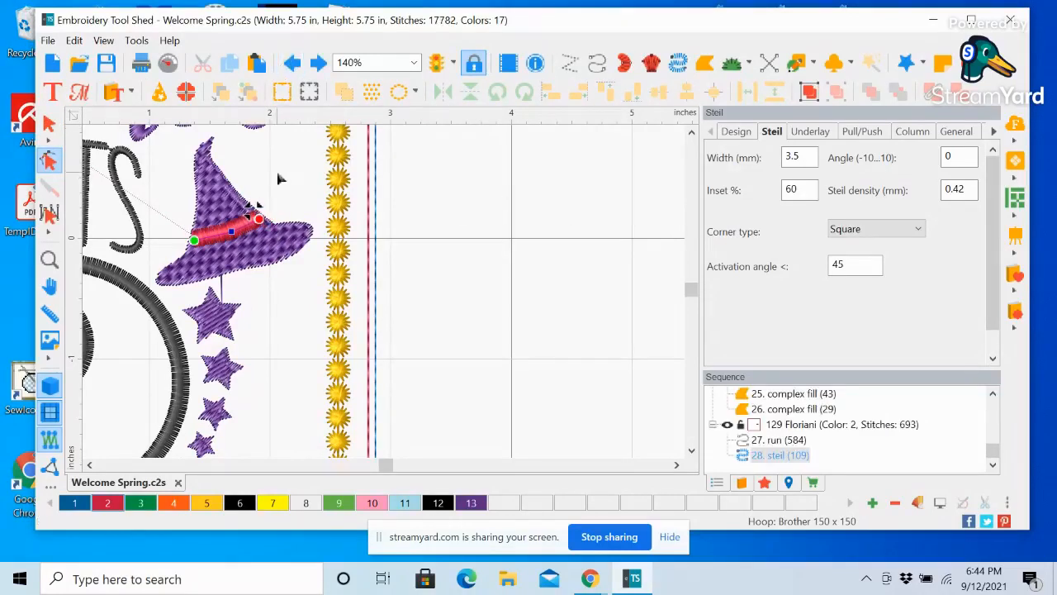
# Try to reposition the Steil hatband's exit point and end node at the crown's right edge, and undo the changes
pyautogui.click(497, 224)
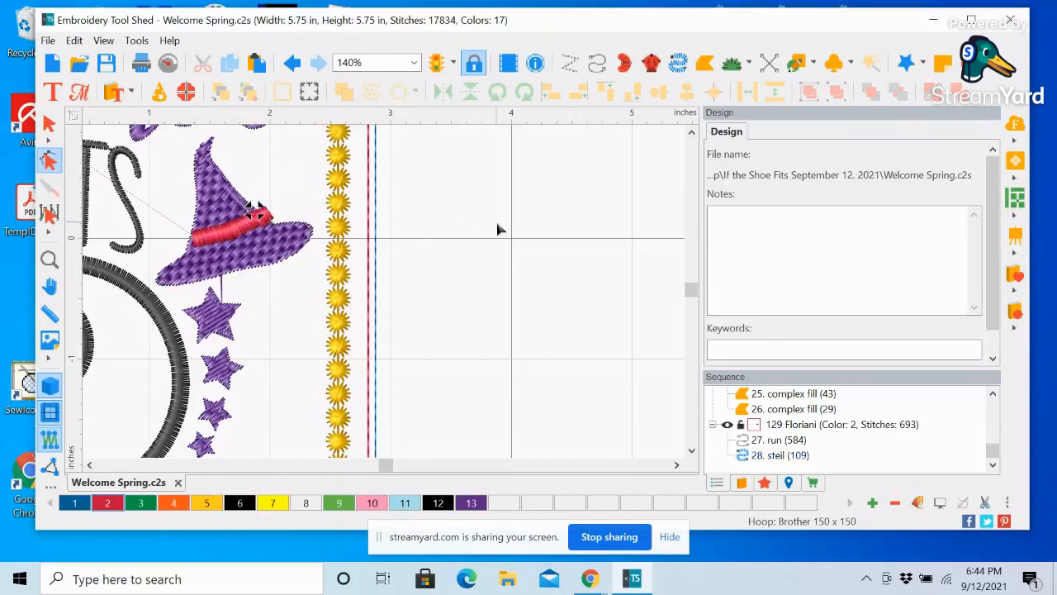
pyautogui.click(293, 64)
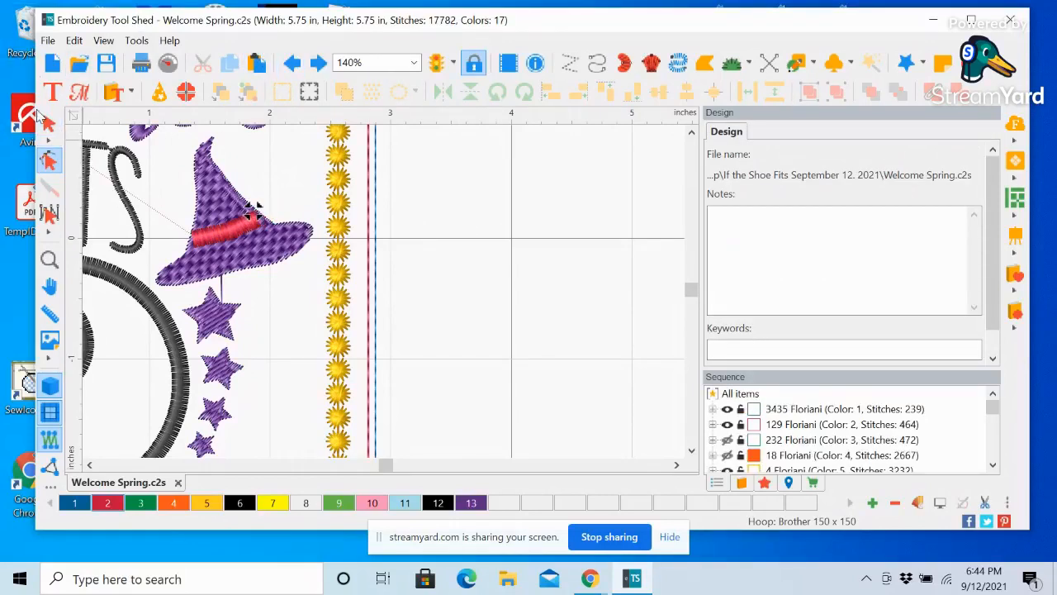
pyautogui.click(48, 124)
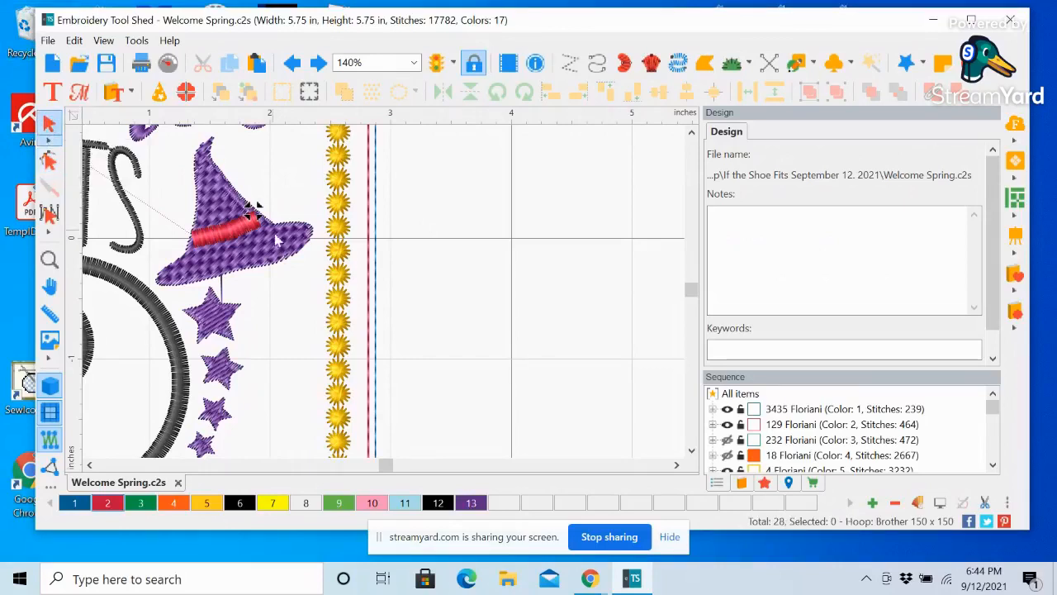
pyautogui.click(252, 231)
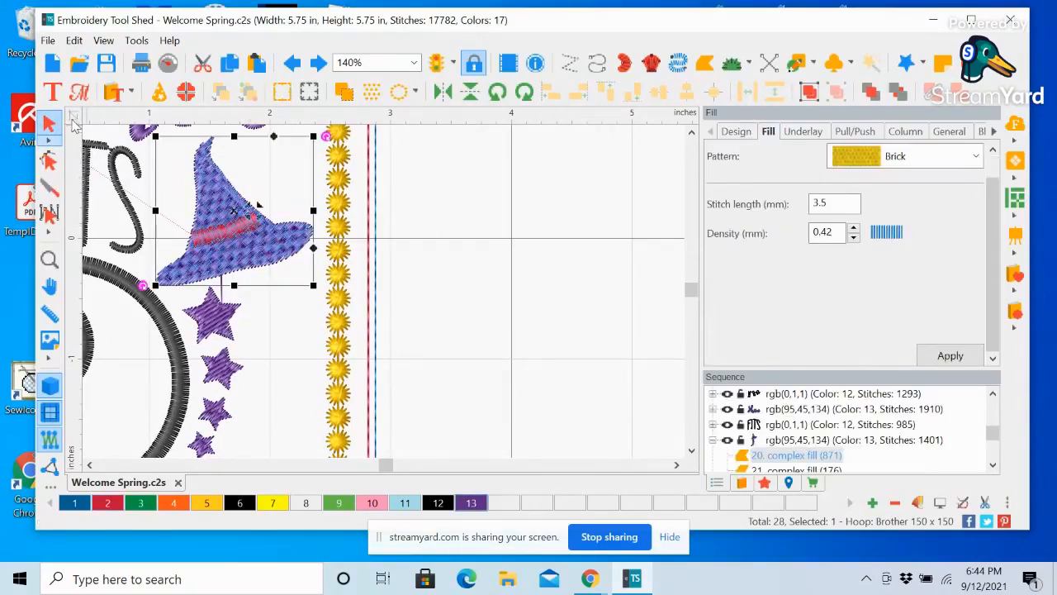
pyautogui.click(48, 161)
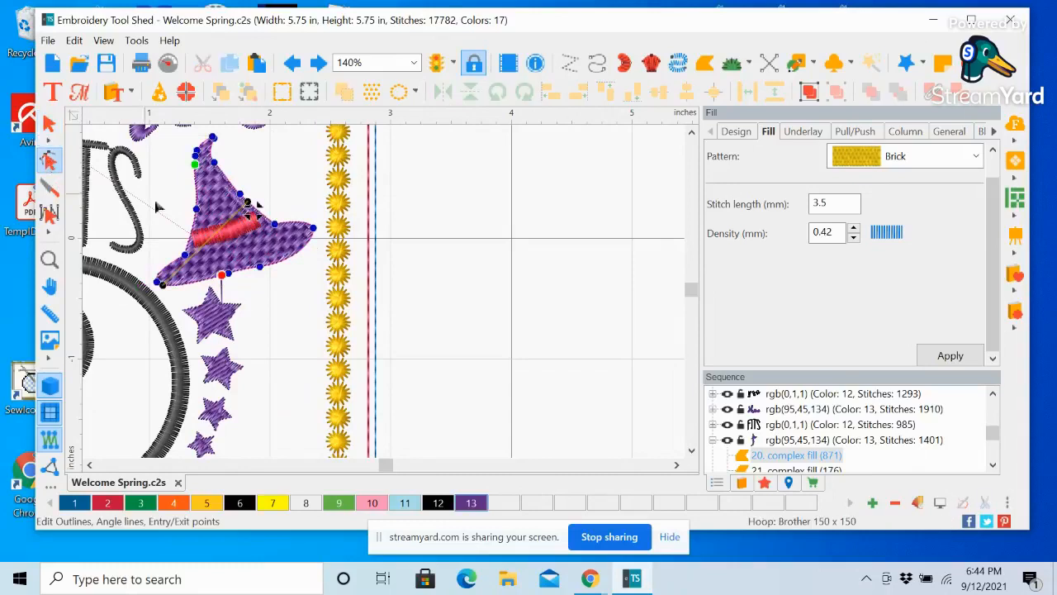
pyautogui.click(235, 237)
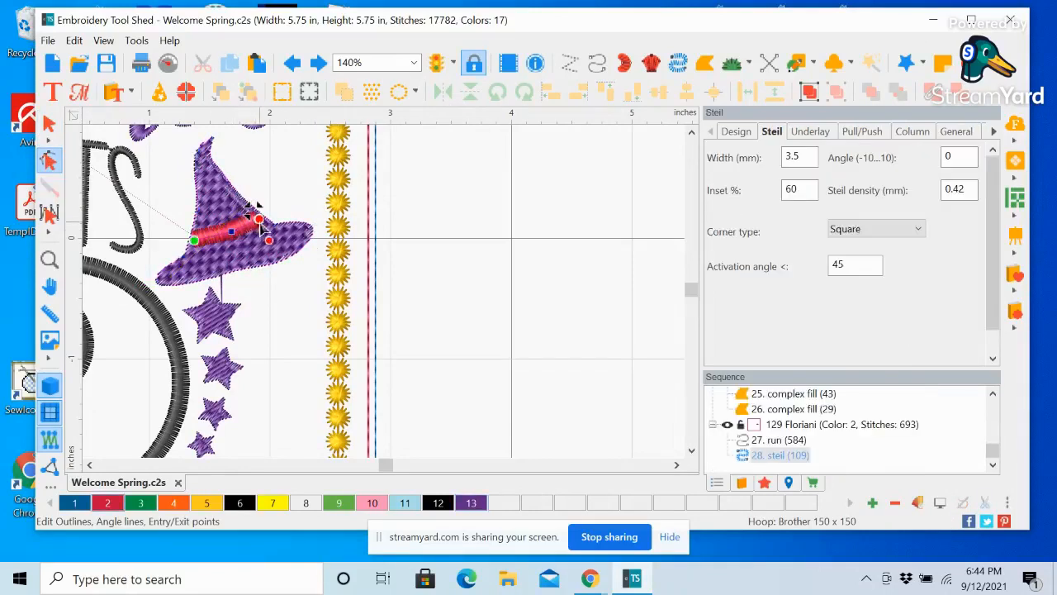
pyautogui.moveTo(259, 221); pyautogui.dragTo(247, 226)
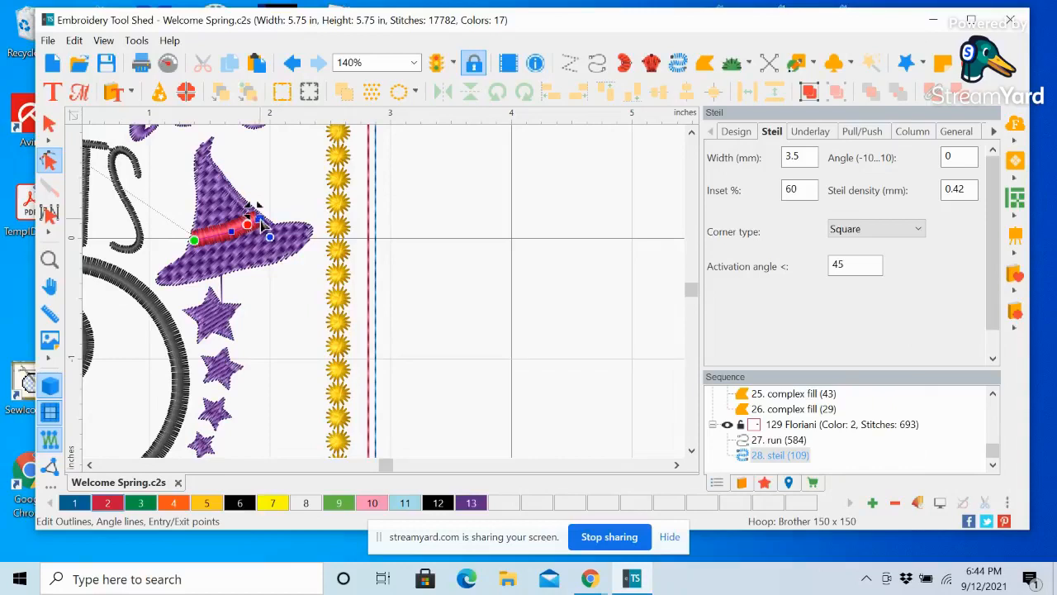
pyautogui.moveTo(248, 224)
pyautogui.mouseDown()
pyautogui.moveTo(264, 228)
pyautogui.moveTo(261, 219)
pyautogui.mouseUp()
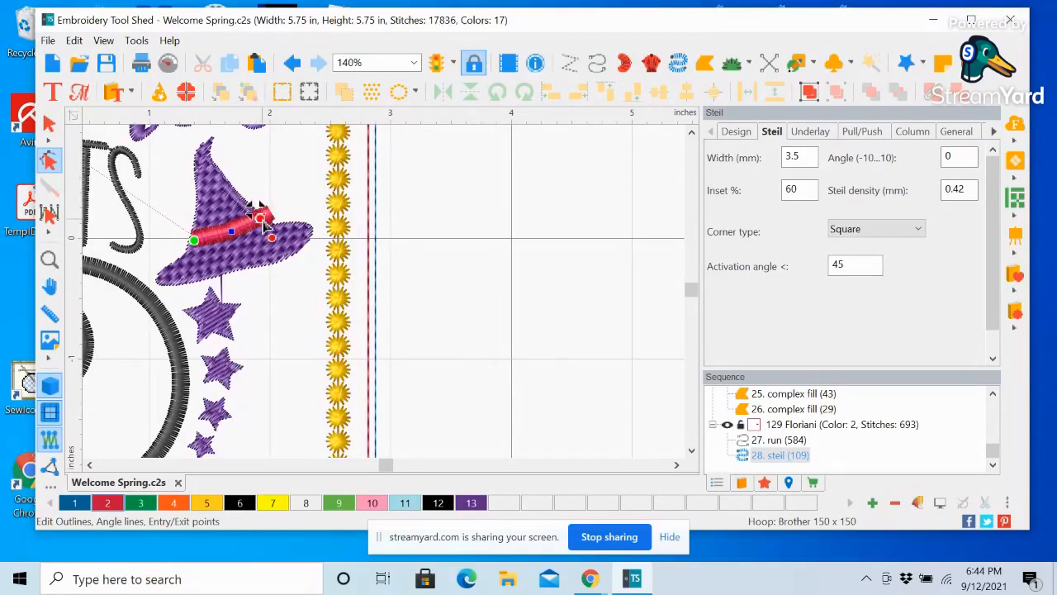
pyautogui.click(293, 66)
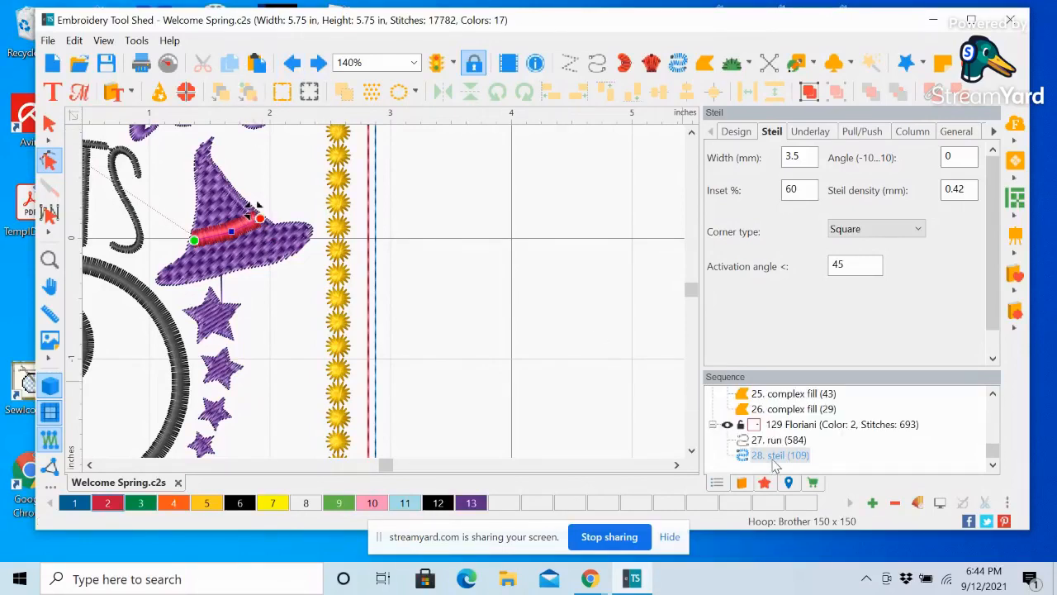
# Move the hatband's end node slightly outward toward the crown's right edge, and place the exit point back at the band's end
pyautogui.click(50, 259)
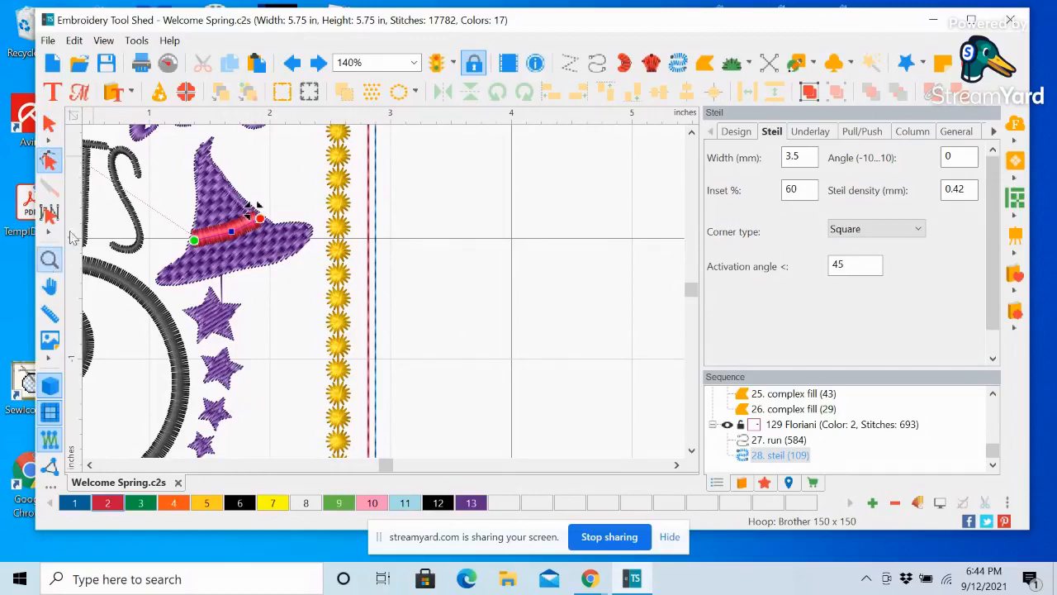
pyautogui.moveTo(150, 169); pyautogui.dragTo(331, 264)
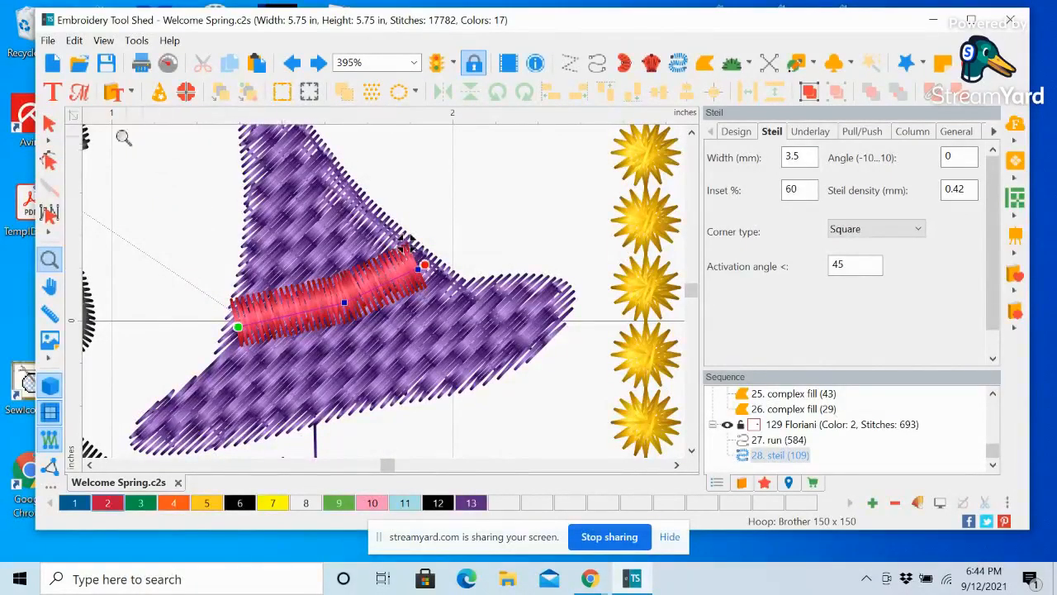
pyautogui.click(50, 162)
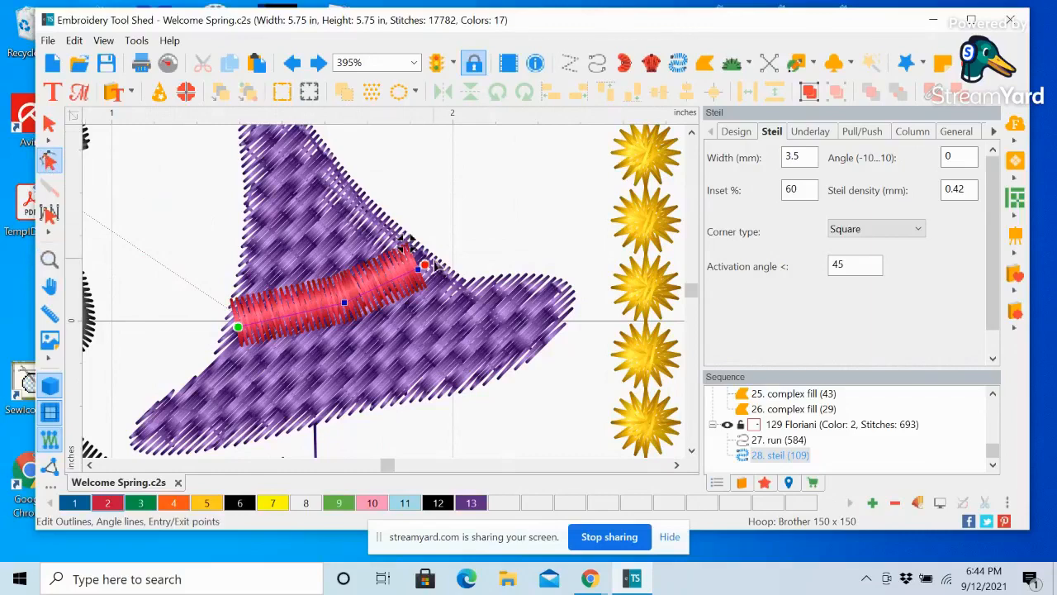
pyautogui.click(425, 268)
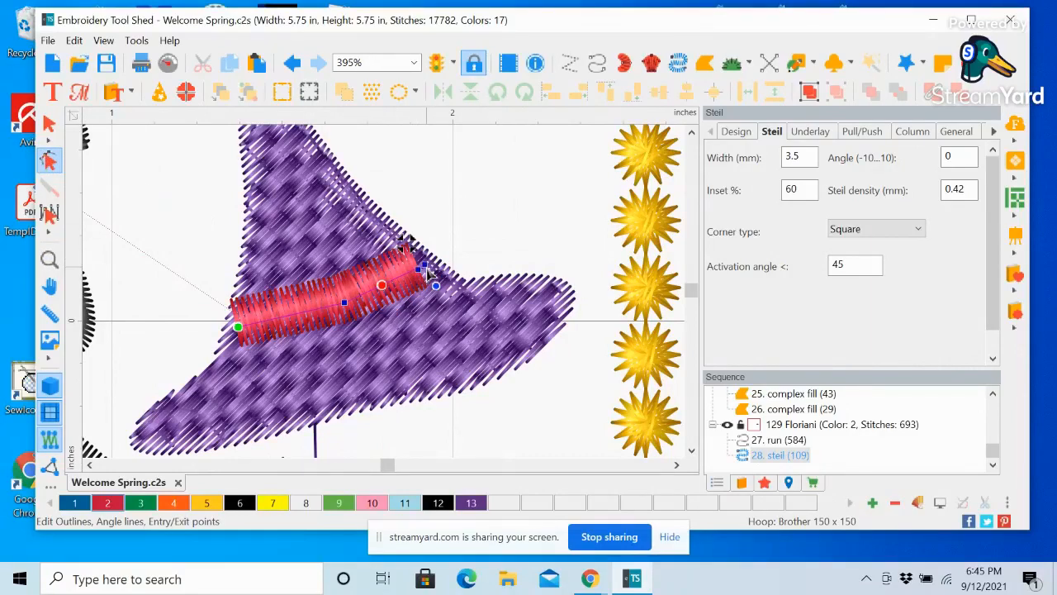
pyautogui.moveTo(426, 275); pyautogui.dragTo(483, 157)
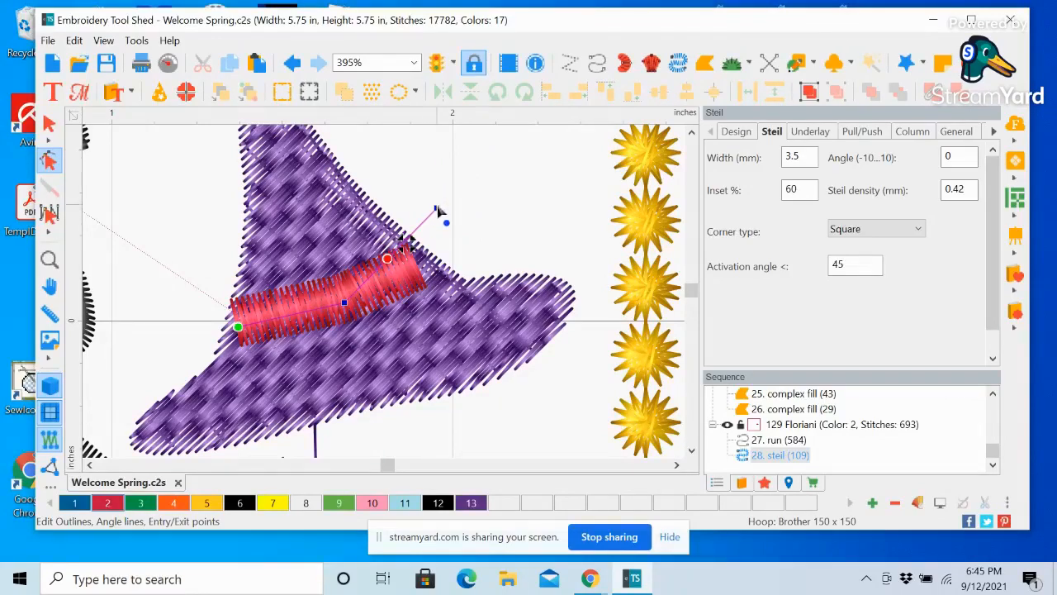
pyautogui.moveTo(437, 207); pyautogui.dragTo(429, 266)
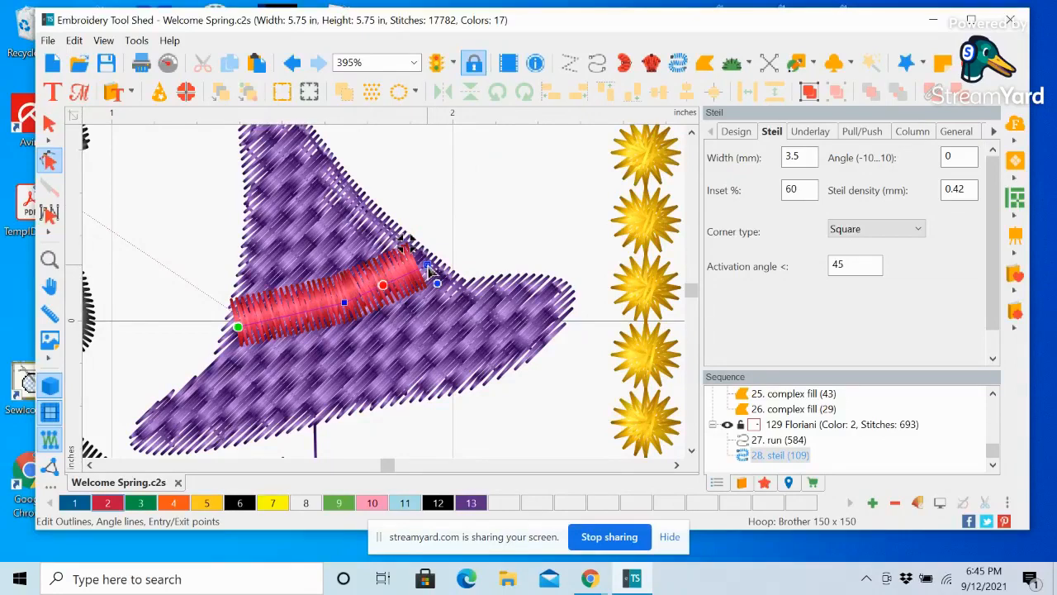
pyautogui.moveTo(428, 270); pyautogui.dragTo(431, 272)
pyautogui.moveTo(385, 287); pyautogui.dragTo(438, 275)
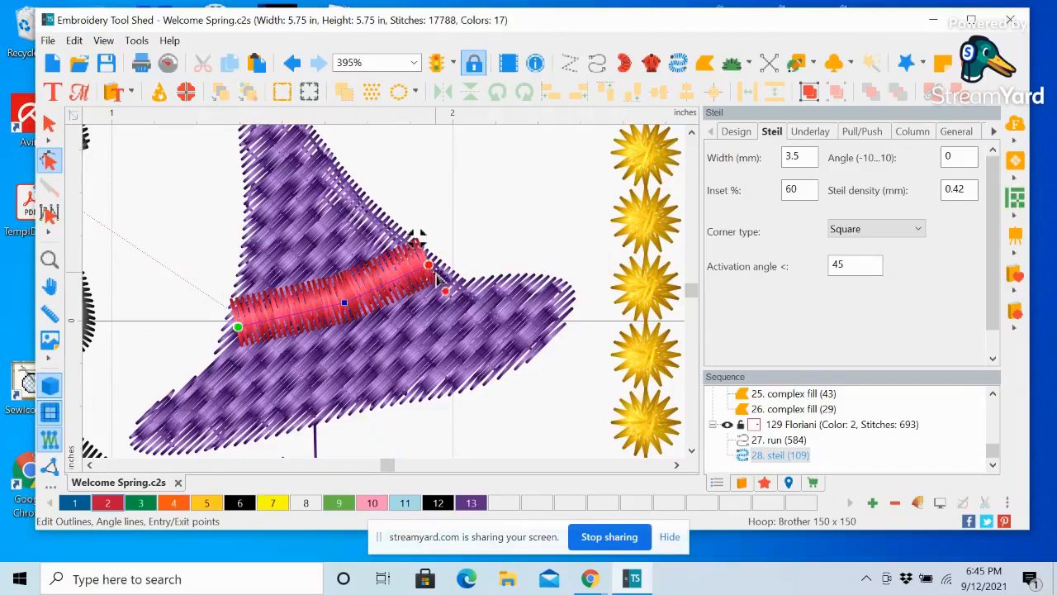
# Fine-tune the hatband's end node and exit point against the crown's edge, and deselect the band
pyautogui.moveTo(429, 267)
pyautogui.mouseDown()
pyautogui.moveTo(409, 277)
pyautogui.moveTo(428, 271)
pyautogui.mouseUp()
pyautogui.moveTo(404, 277); pyautogui.dragTo(441, 267)
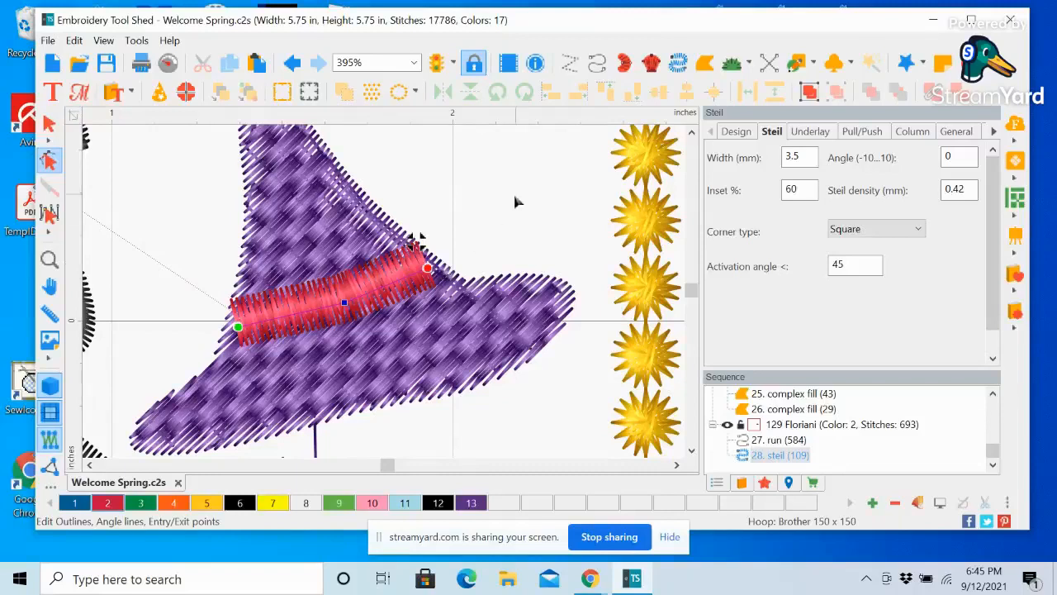
pyautogui.click(47, 128)
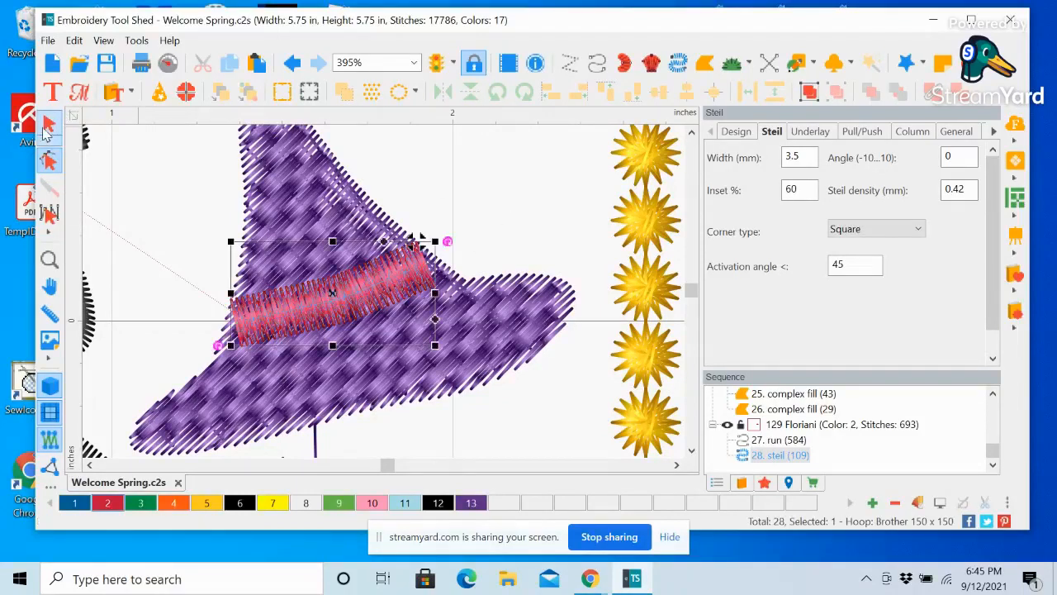
pyautogui.click(473, 201)
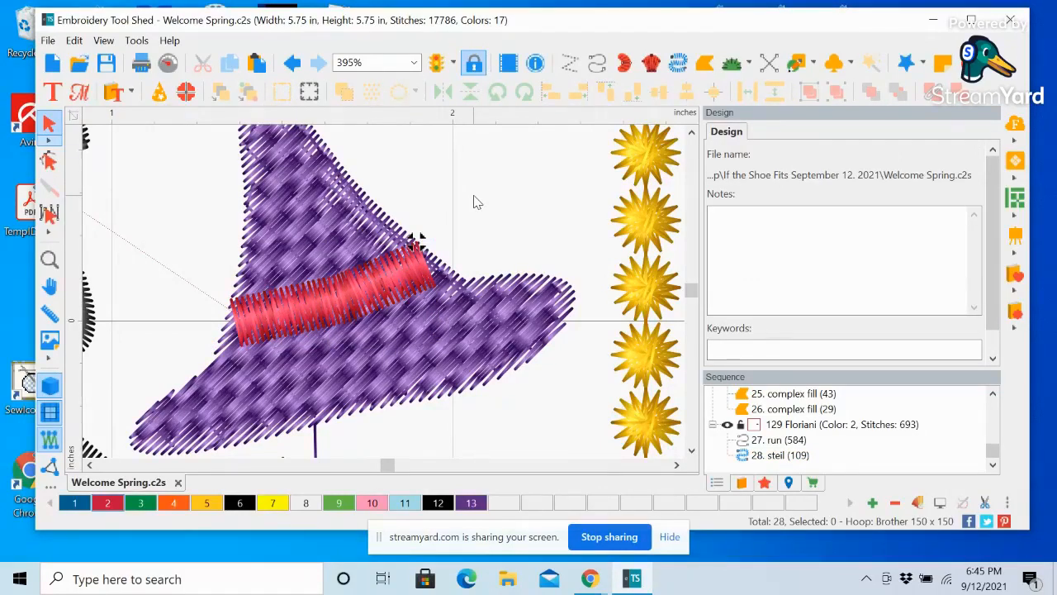
# Recolor the Steil hatband to color 3, Floriani 232 Spring Green, and deselect it
pyautogui.click(150, 509)
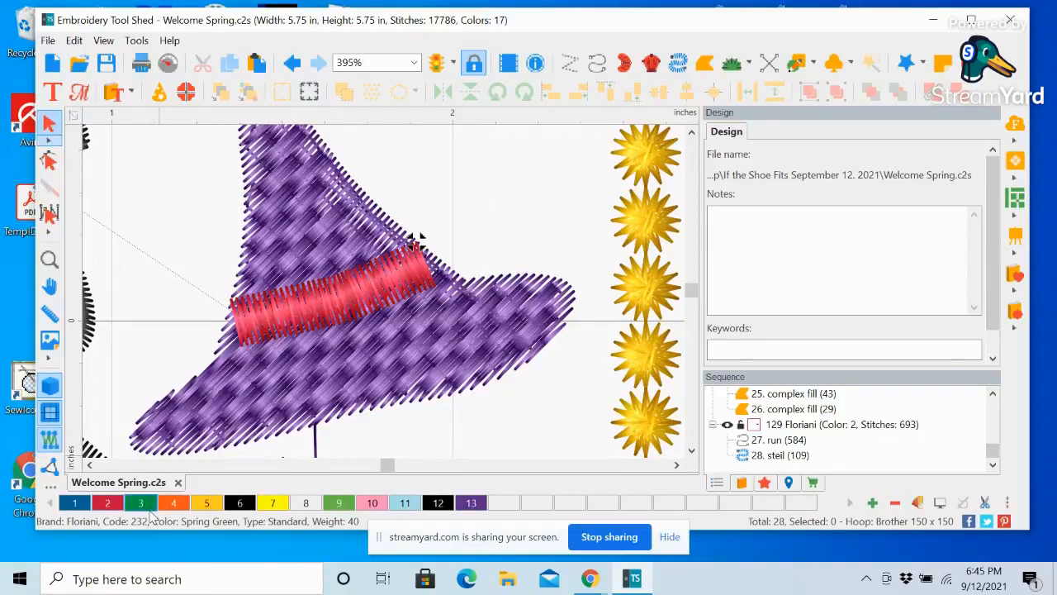
pyautogui.click(776, 463)
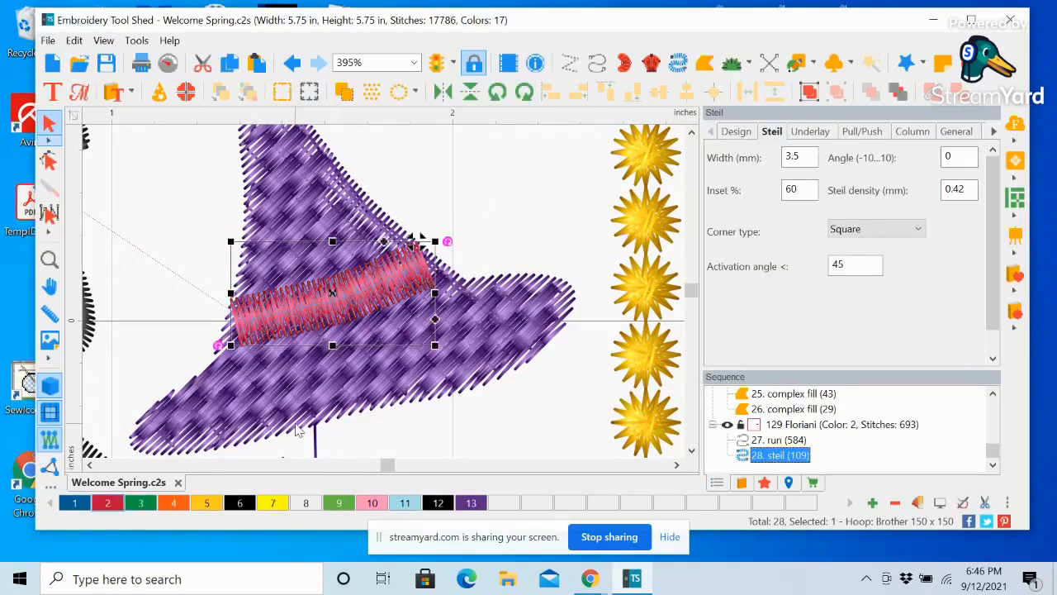
pyautogui.click(147, 505)
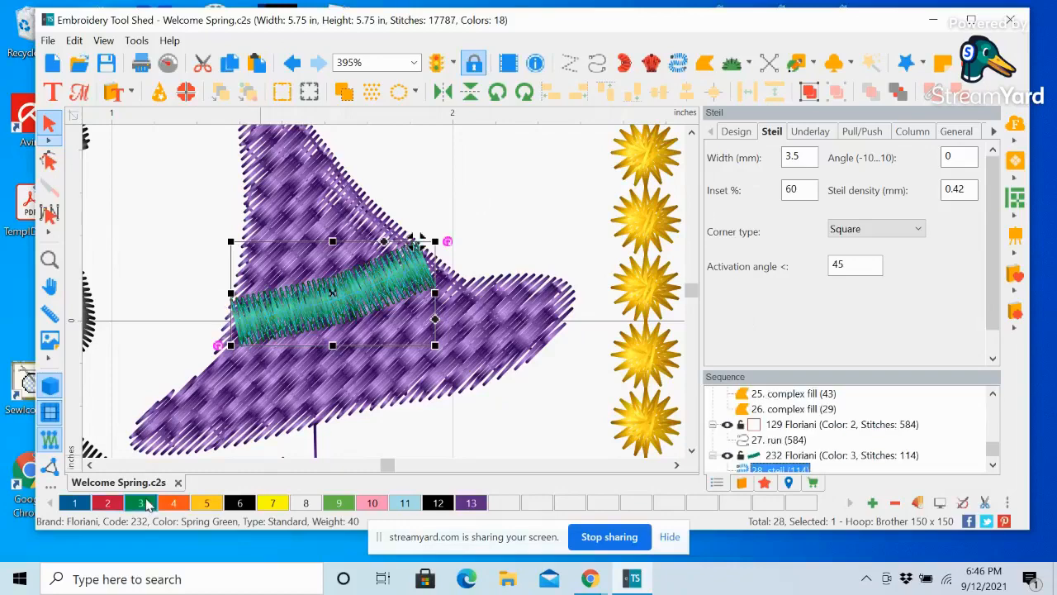
pyautogui.click(565, 178)
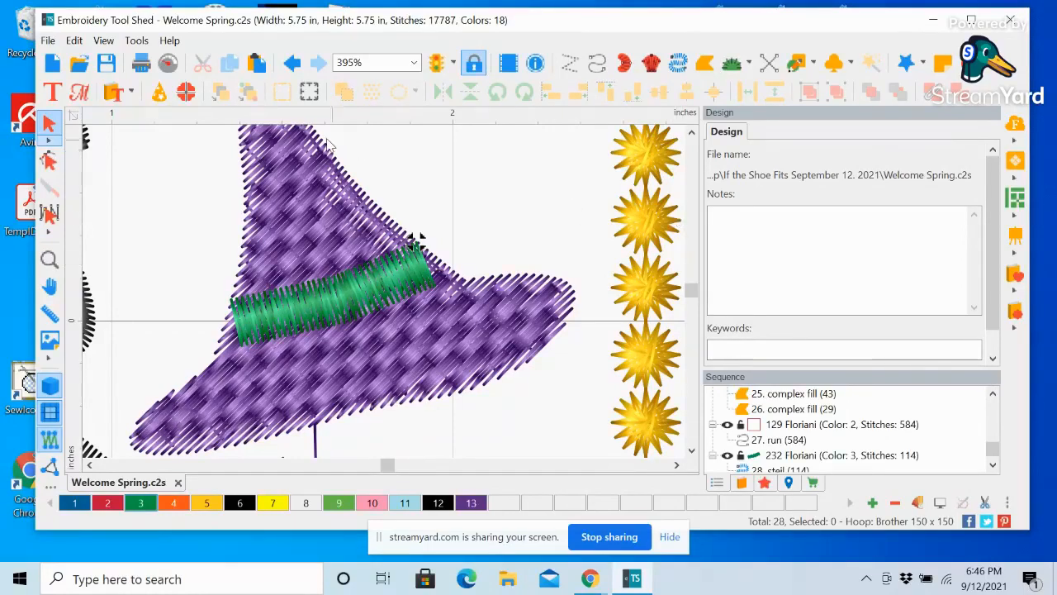
# Fit the whole design in view and enlarge the Sequence list, showing it from its first color group
pyautogui.click(413, 62)
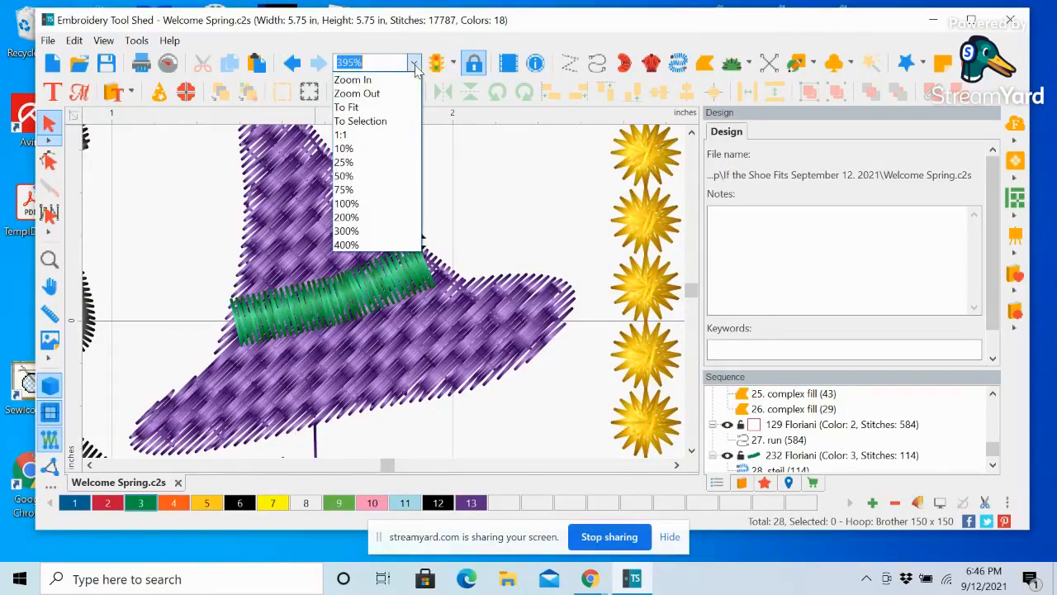
pyautogui.click(392, 109)
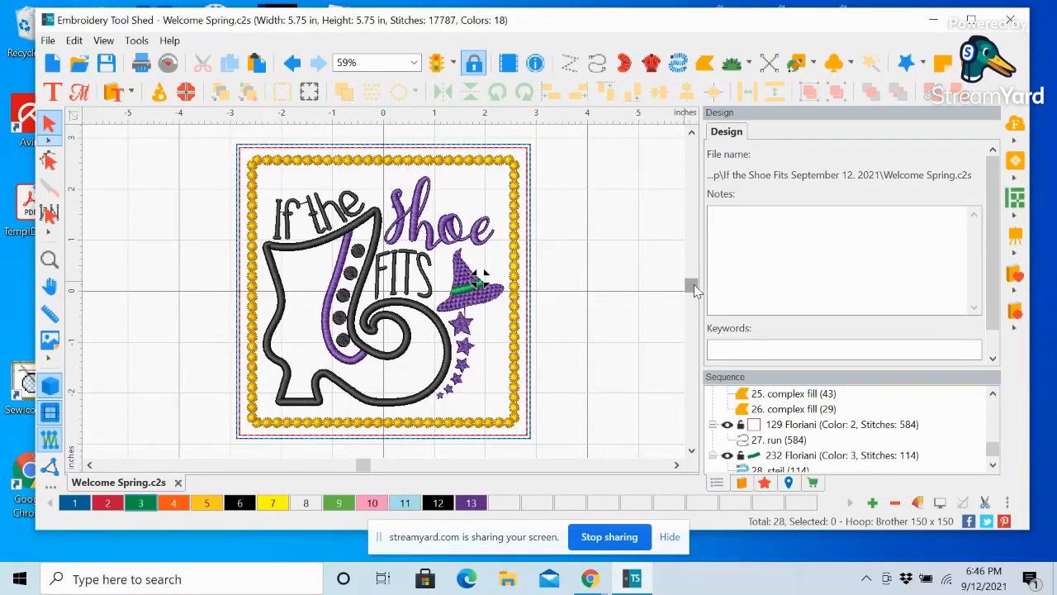
pyautogui.moveTo(694, 284); pyautogui.dragTo(693, 287)
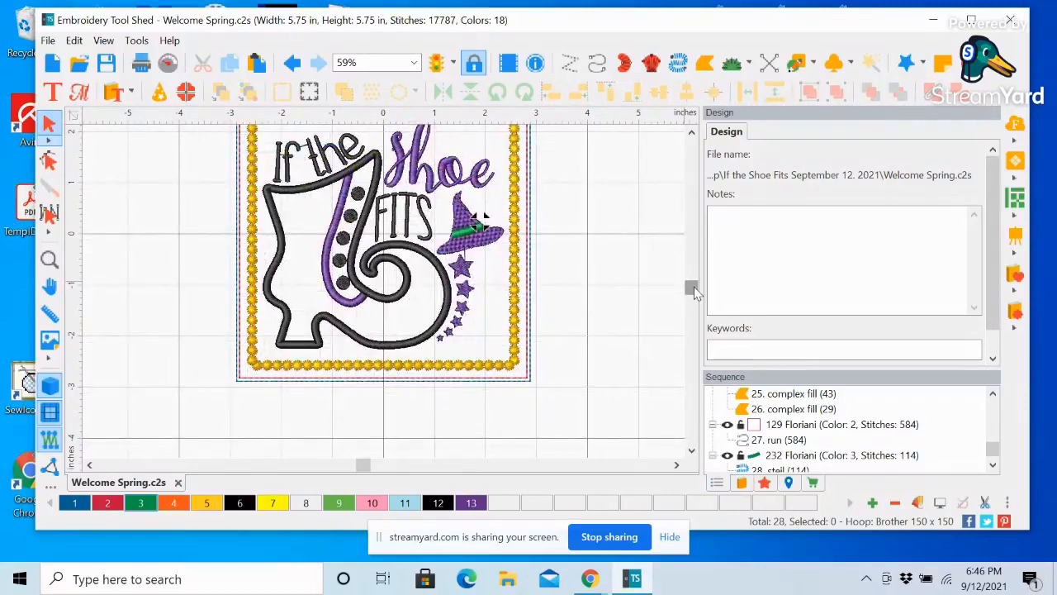
pyautogui.click(692, 135)
pyautogui.click(692, 134)
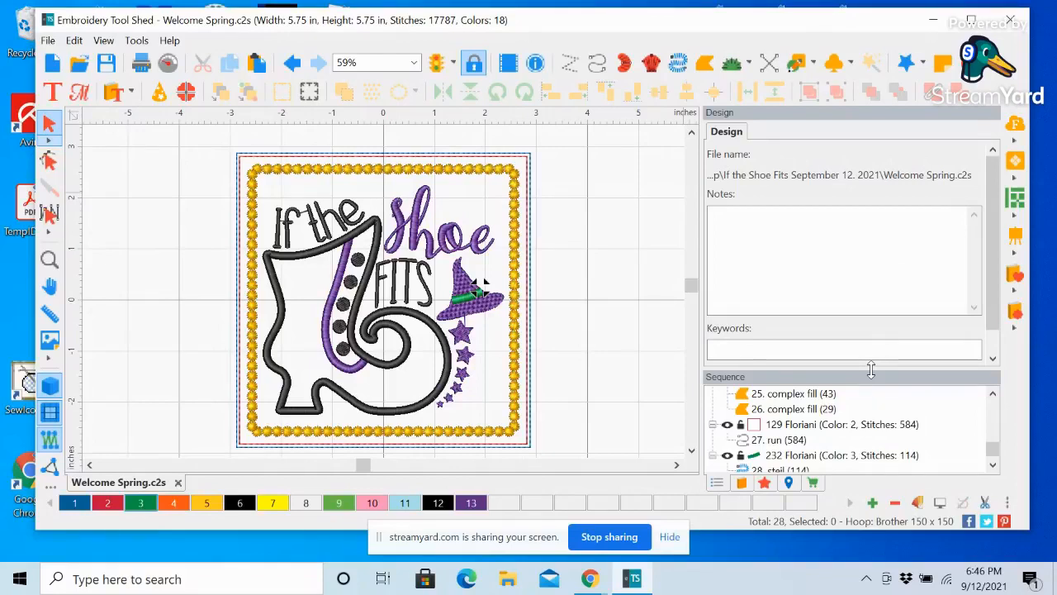
pyautogui.moveTo(871, 369); pyautogui.dragTo(867, 231)
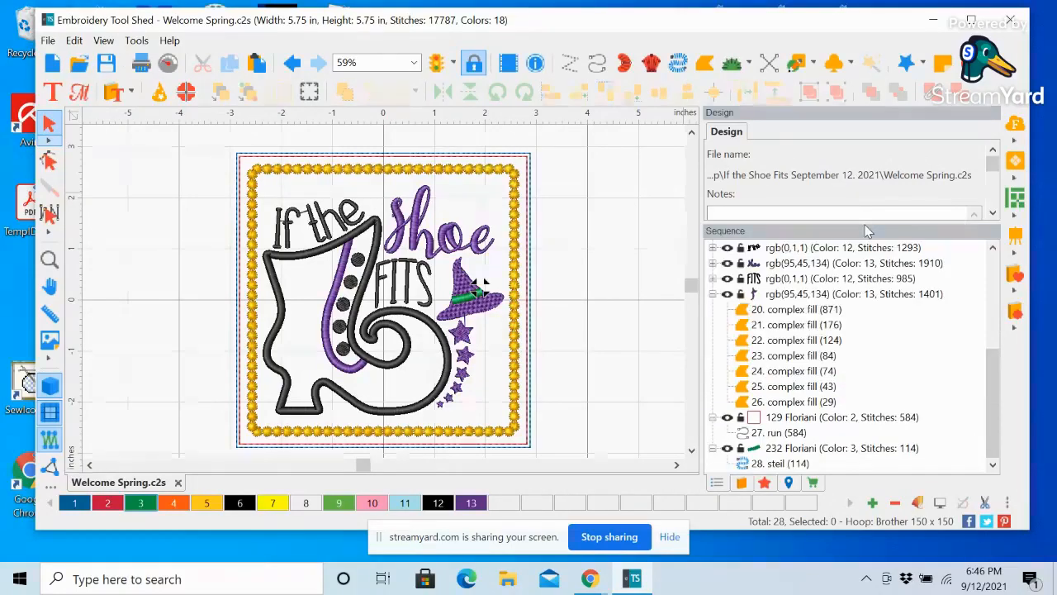
pyautogui.moveTo(995, 408); pyautogui.dragTo(985, 270)
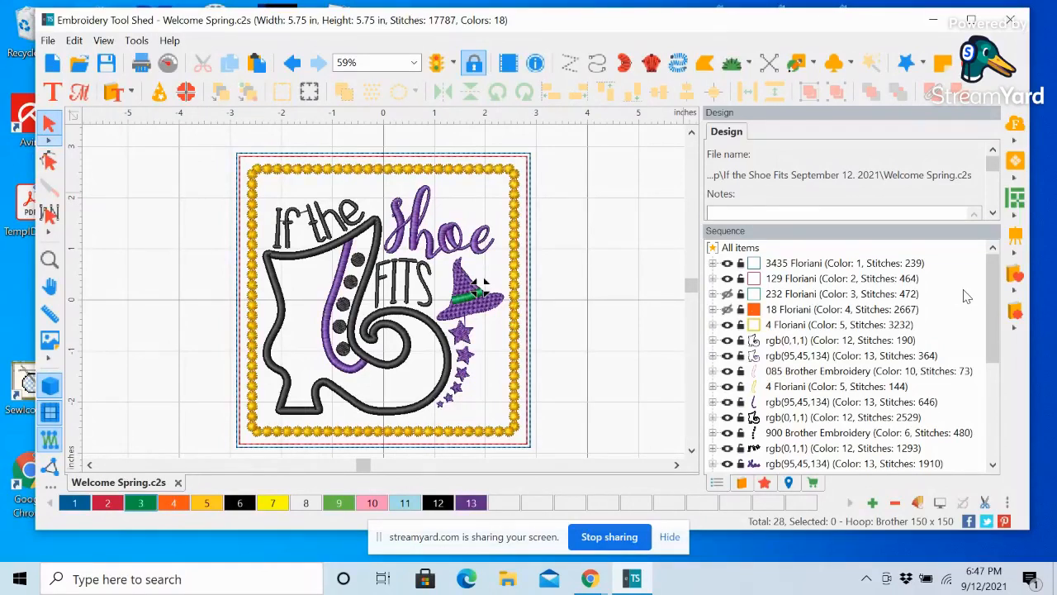
# Check the first four color groups in the sequence, and unhide the 18 Floriani Hilbert fill and the 232 Floriani run
pyautogui.click(805, 264)
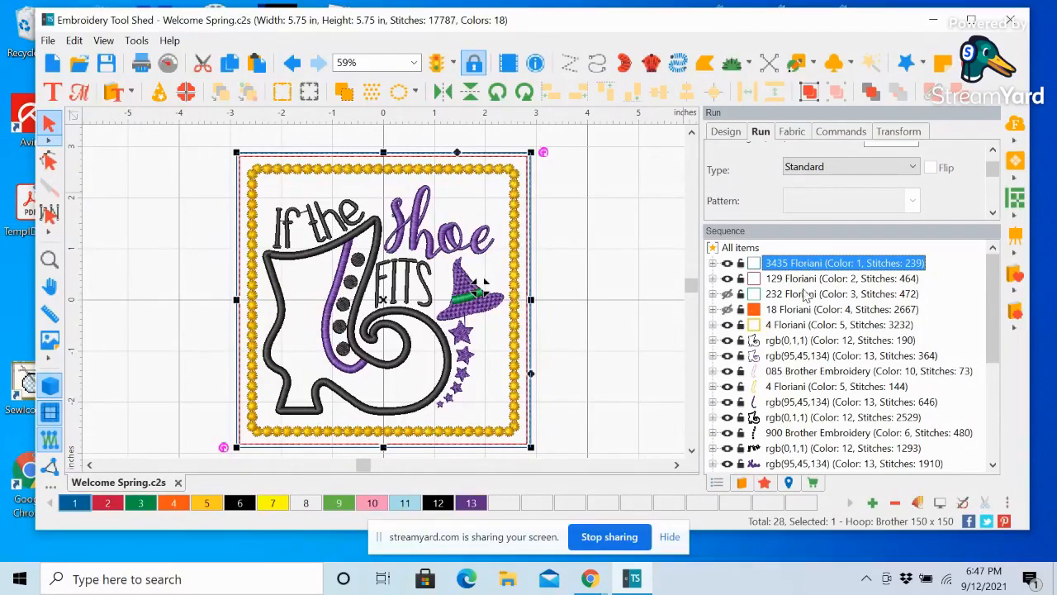
pyautogui.click(806, 280)
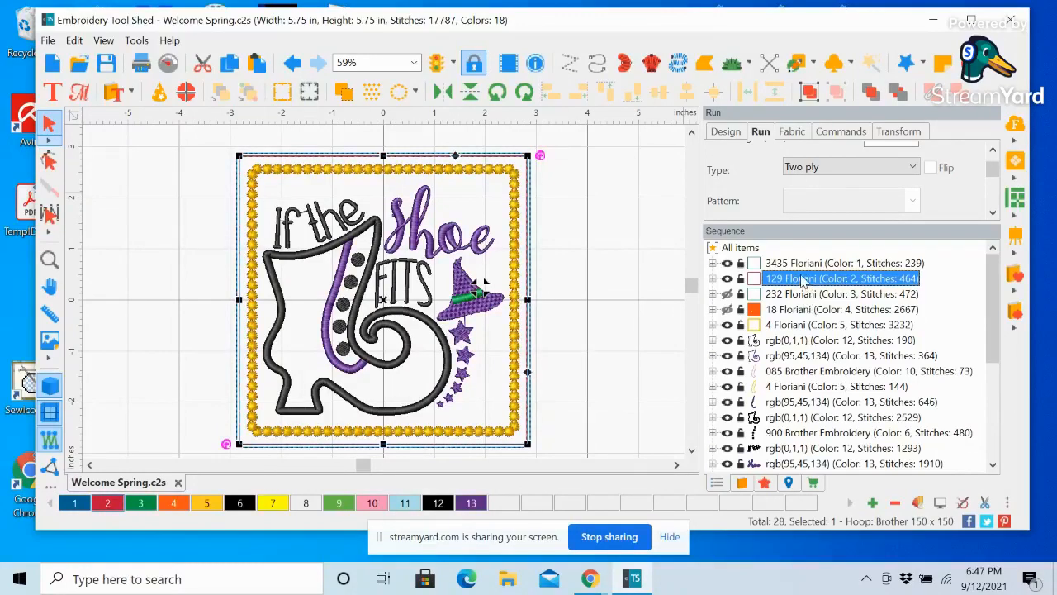
pyautogui.click(801, 295)
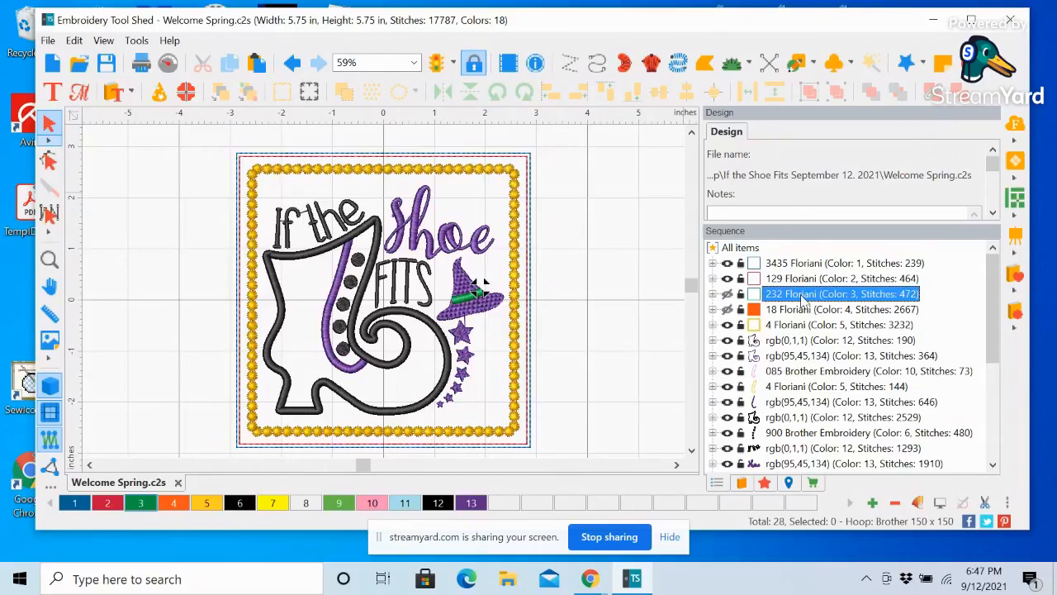
pyautogui.click(801, 312)
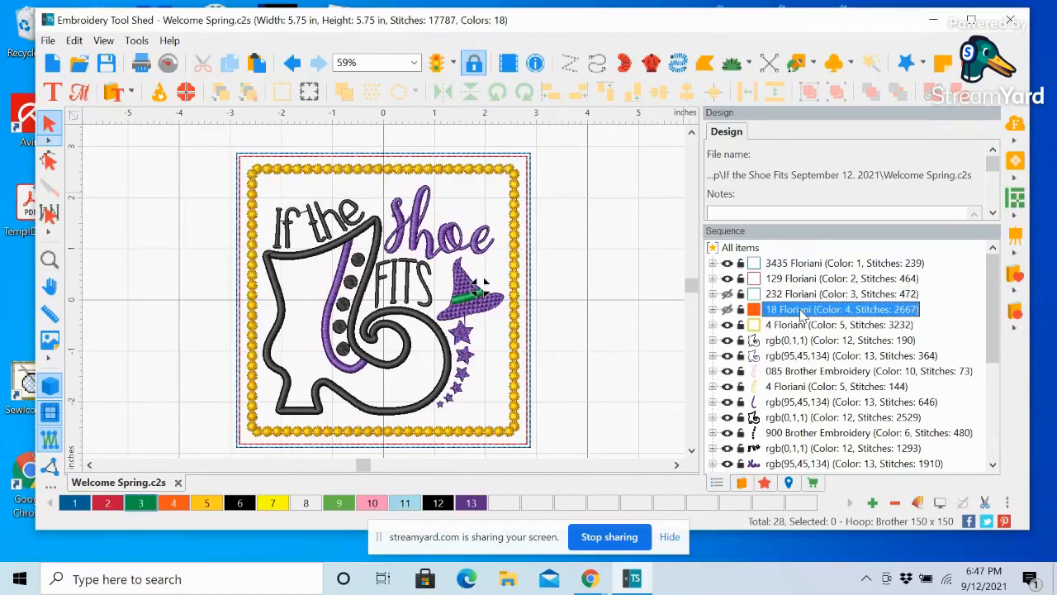
pyautogui.click(727, 309)
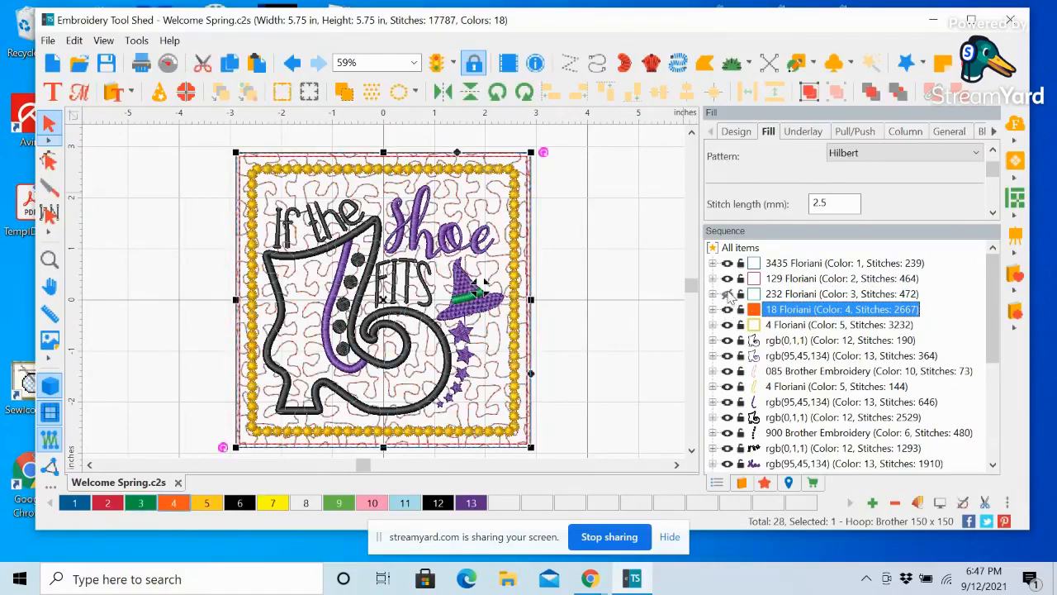
pyautogui.click(726, 294)
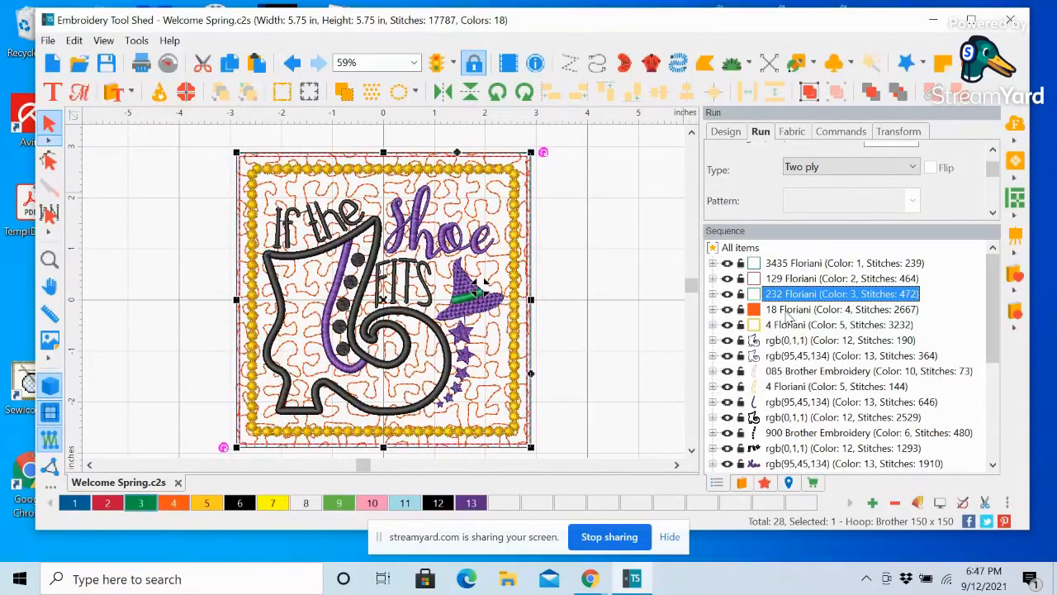
# Change the Hilbert background fill's thread, color 4, to Brother Embroidery 001 White
pyautogui.click(787, 313)
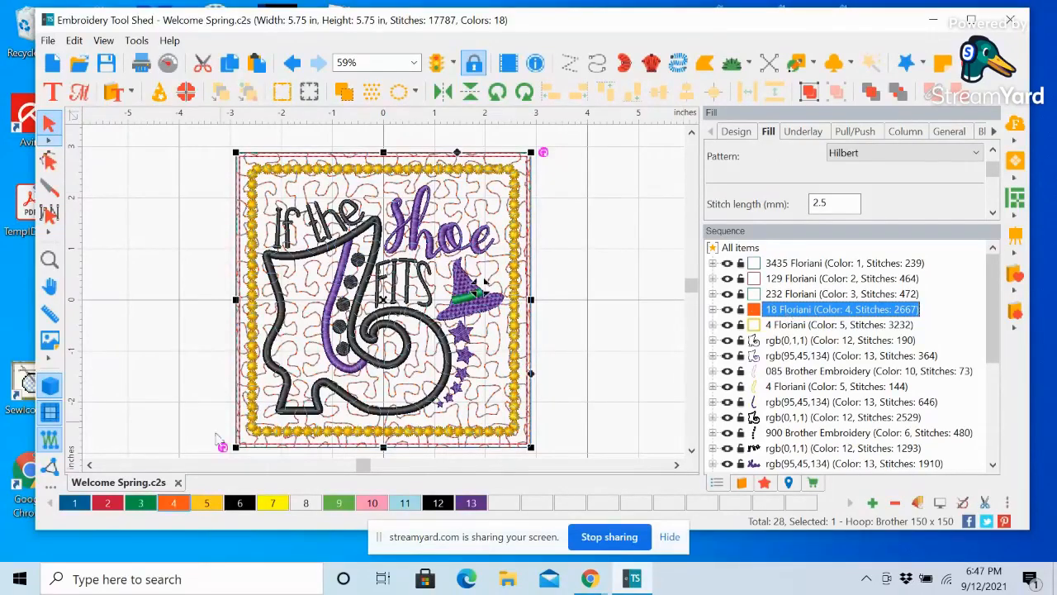
pyautogui.doubleClick(178, 501)
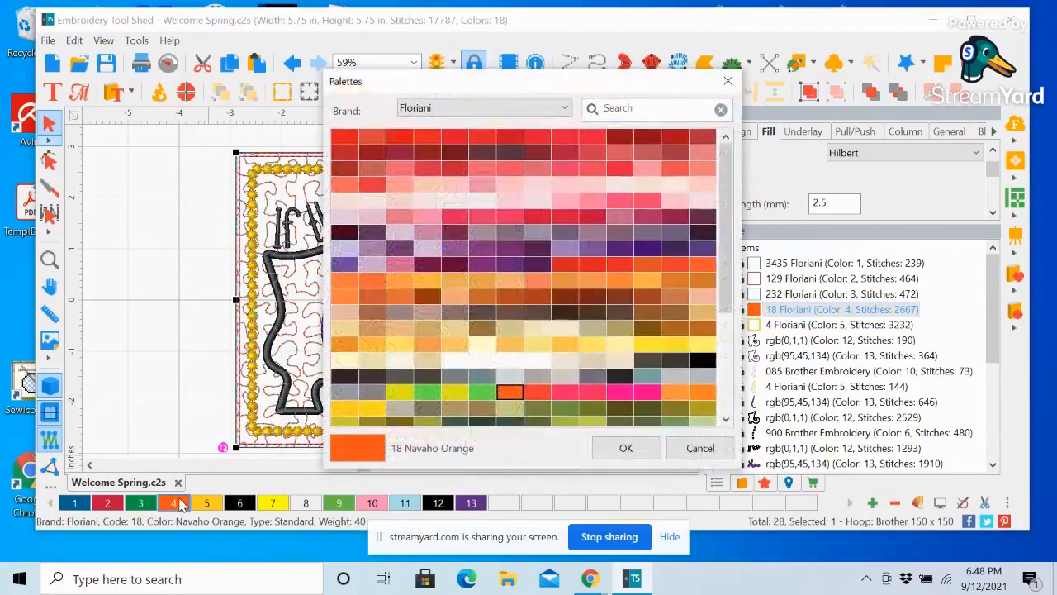
pyautogui.click(566, 108)
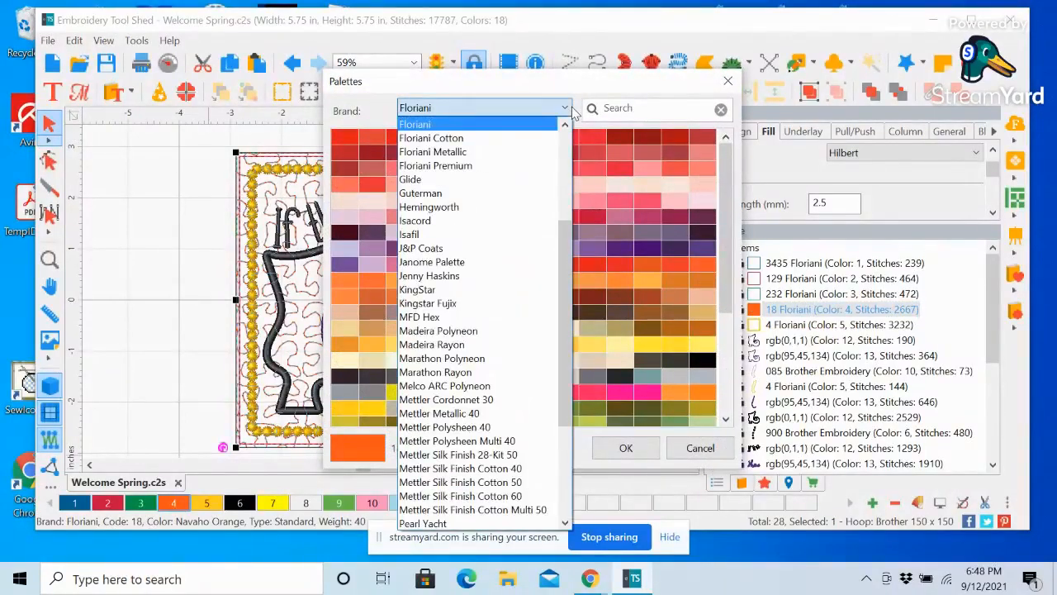
pyautogui.scroll(5, 564, 241)
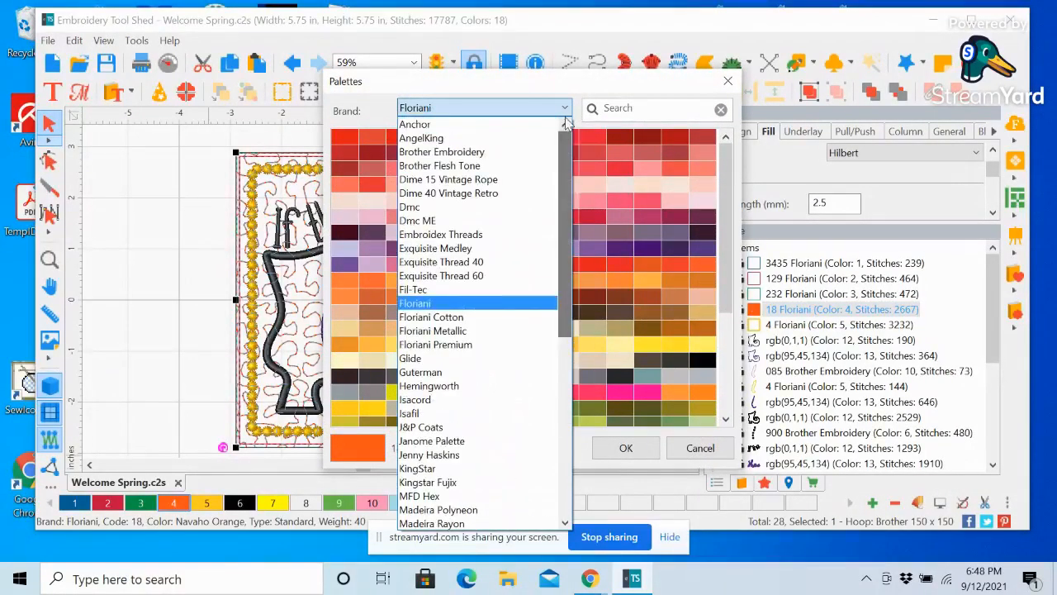
pyautogui.click(430, 152)
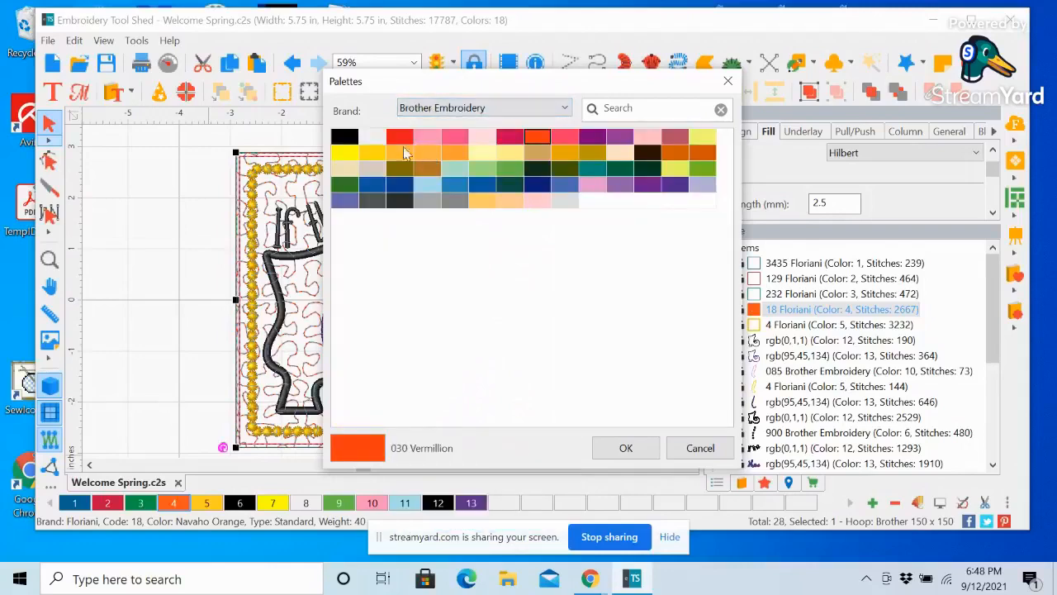
pyautogui.click(373, 136)
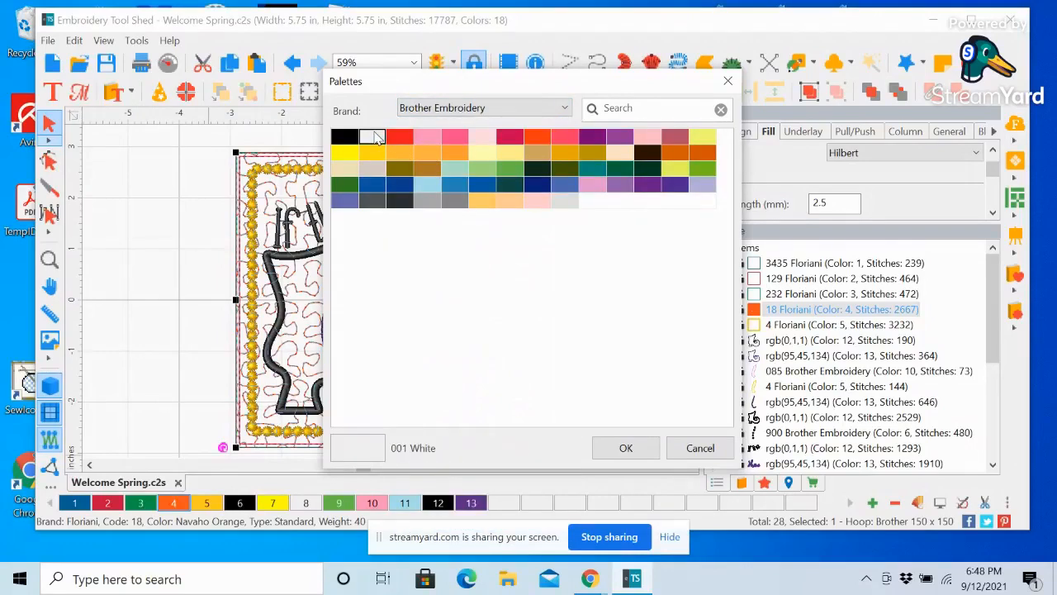
pyautogui.click(638, 447)
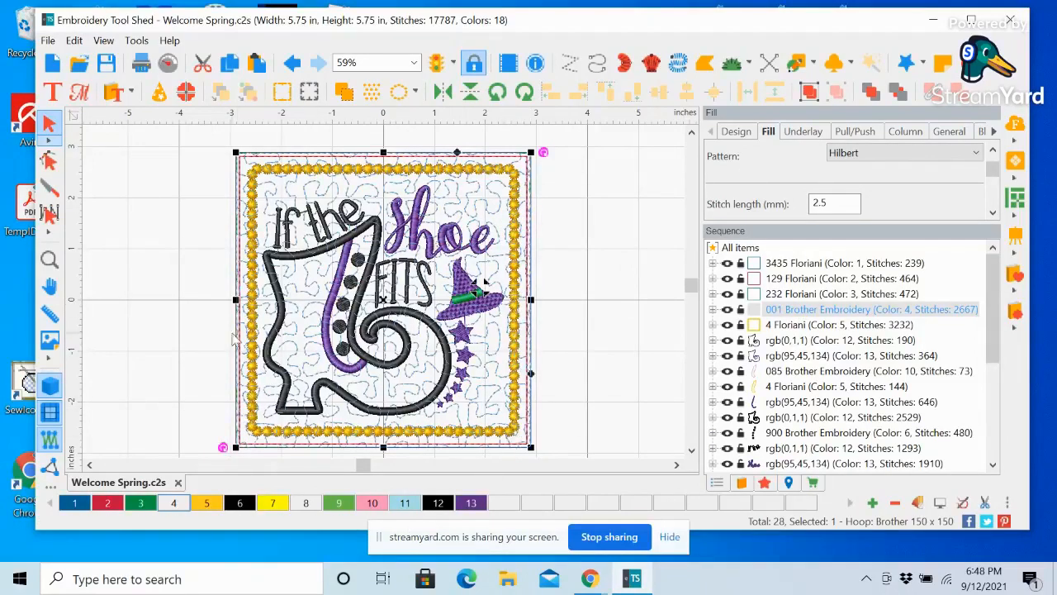
# Change the candlewicking border's thread, color 5, to Brother Embroidery 209 Tangerine, and deselect the border
pyautogui.click(795, 326)
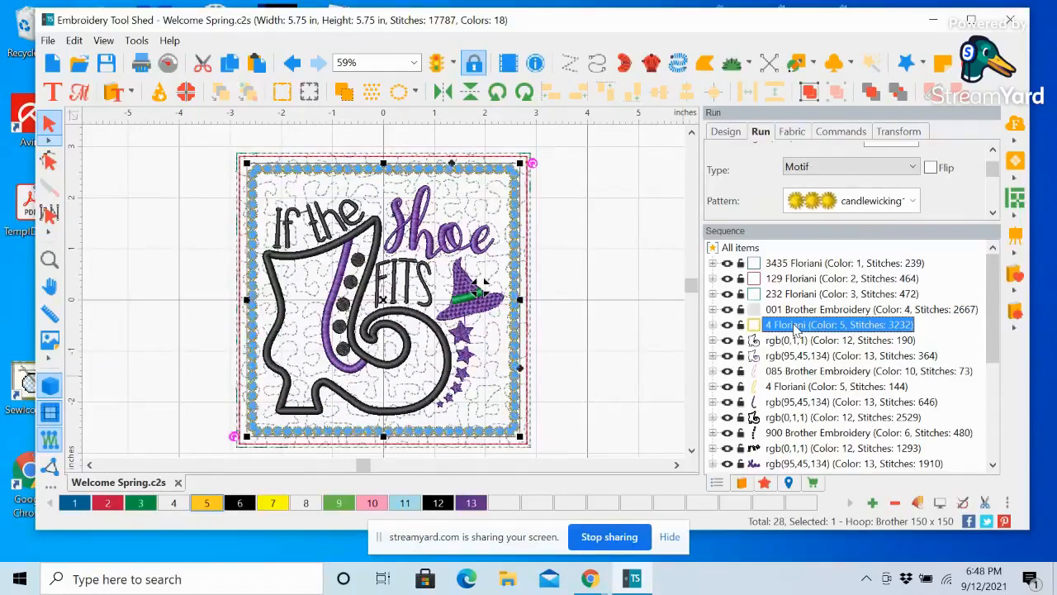
pyautogui.doubleClick(217, 505)
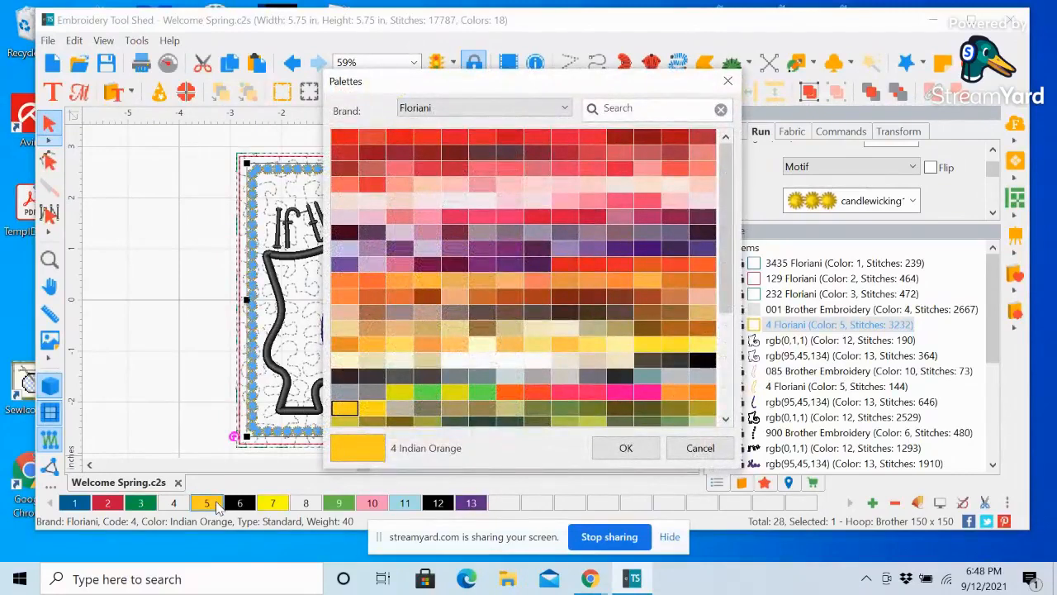
pyautogui.click(564, 111)
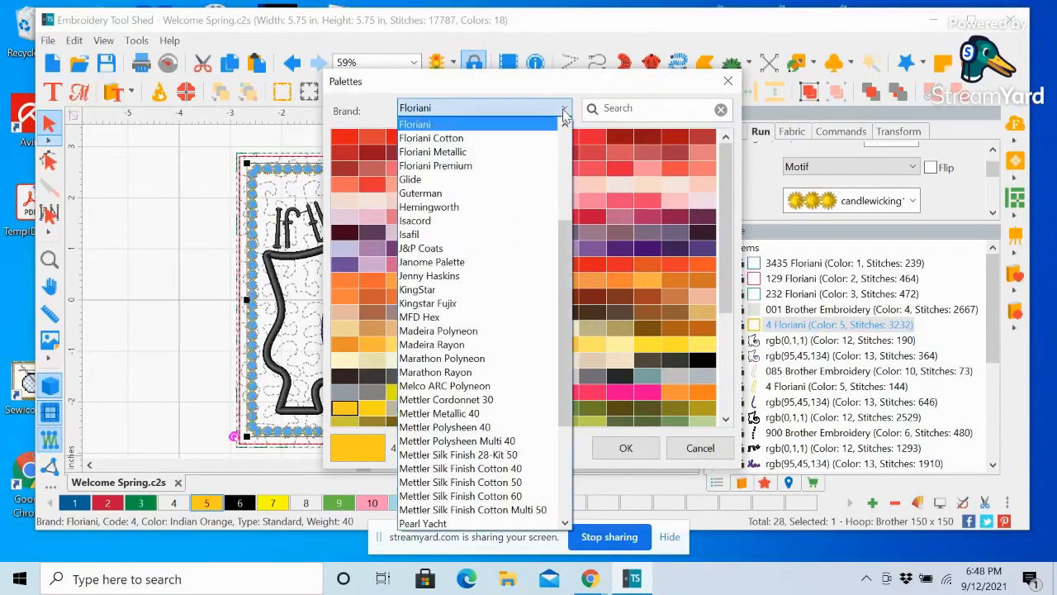
pyautogui.moveTo(563, 248); pyautogui.dragTo(559, 103)
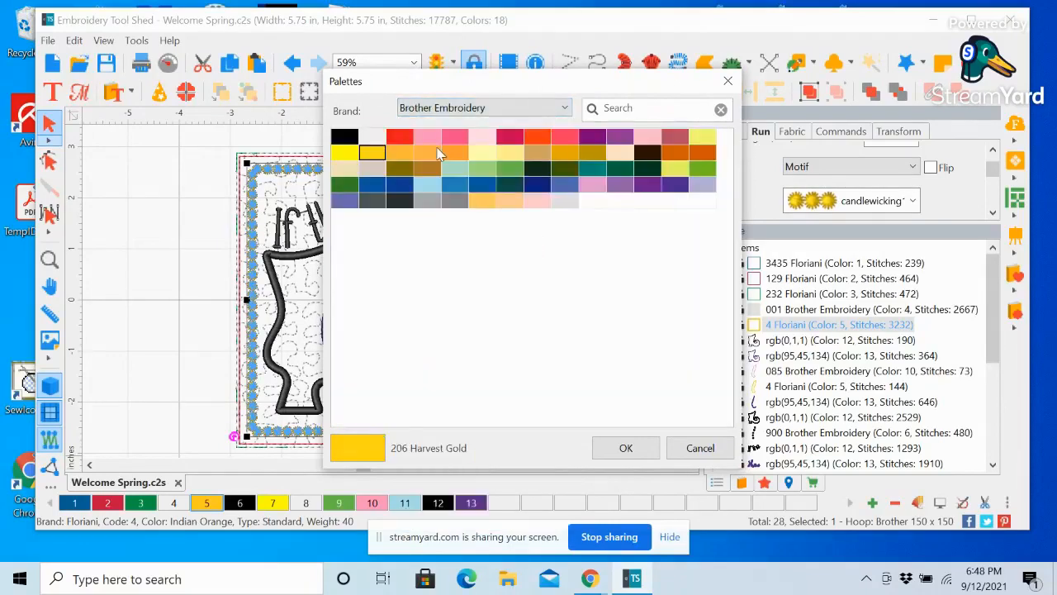
pyautogui.click(536, 137)
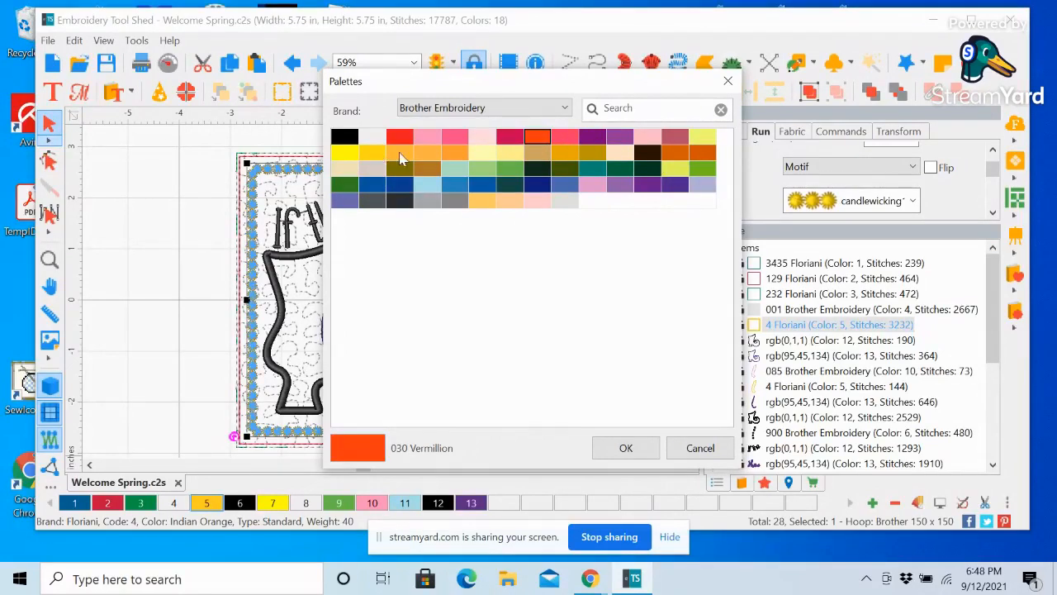
pyautogui.click(400, 156)
pyautogui.click(425, 157)
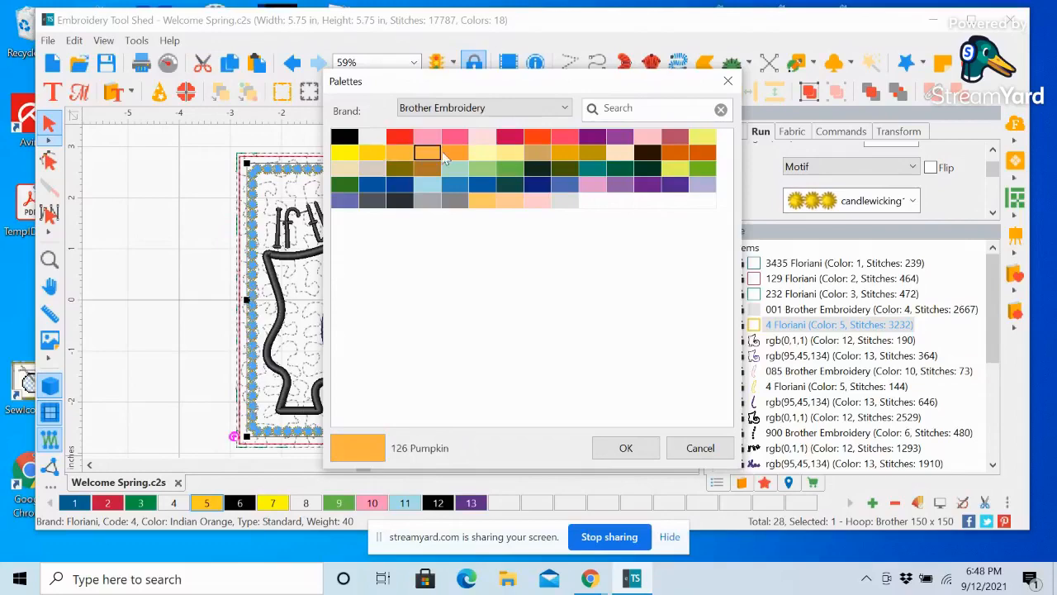
pyautogui.click(454, 154)
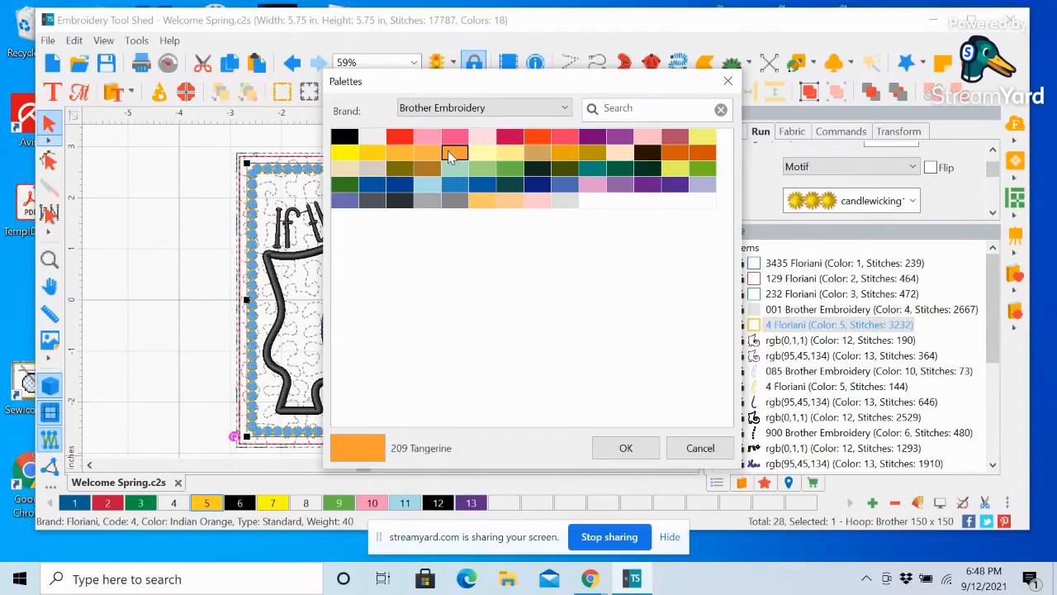
pyautogui.click(632, 447)
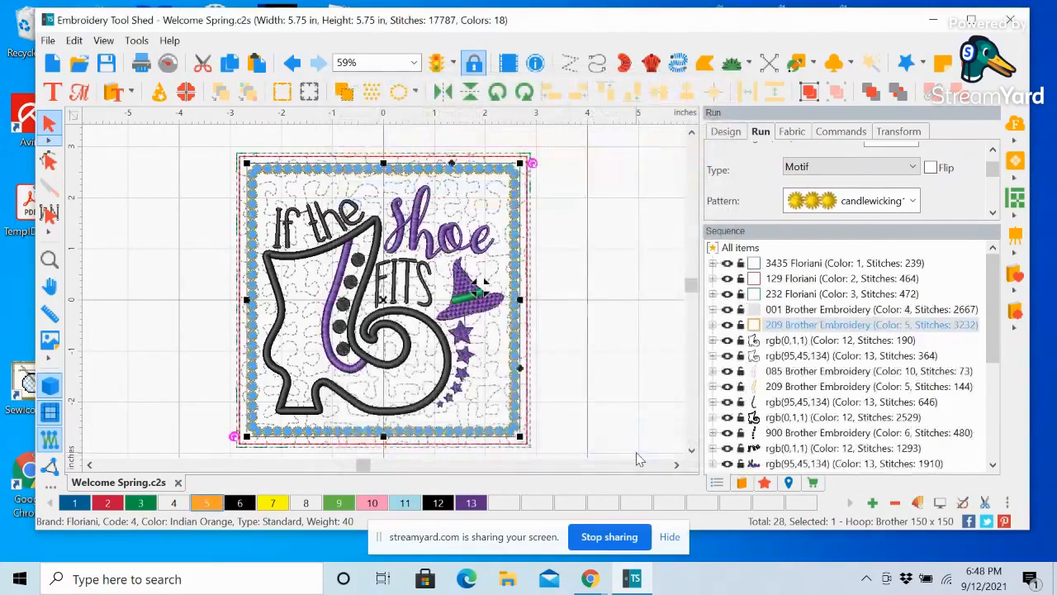
pyautogui.click(612, 281)
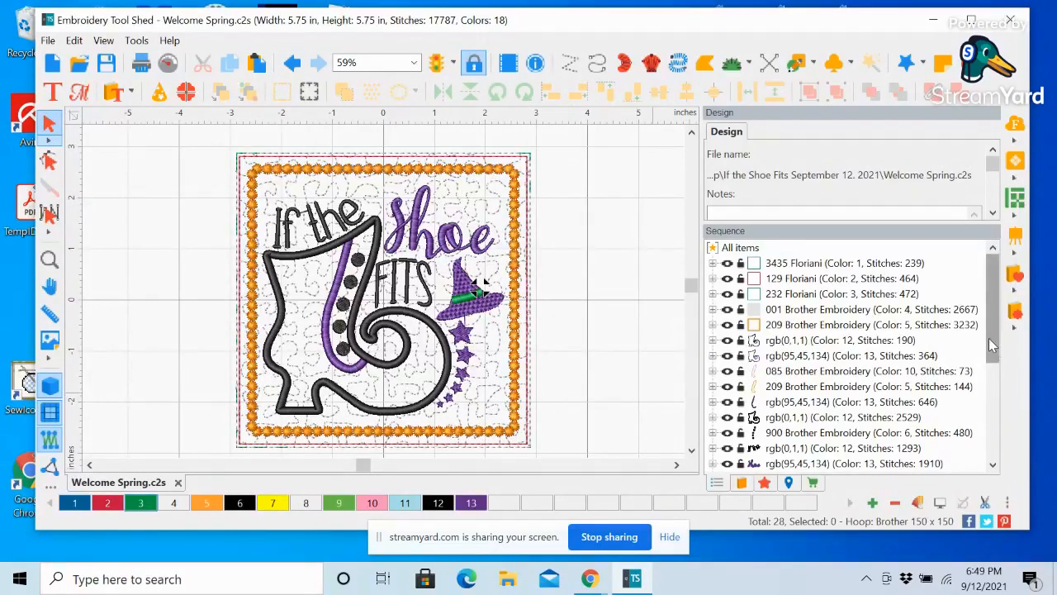
# Check the Brother Embroidery palette match for the "Shoe" lettering's color 13, cancel the palette, and reapply color 13 to the lettering
pyautogui.moveTo(990, 339); pyautogui.dragTo(989, 351)
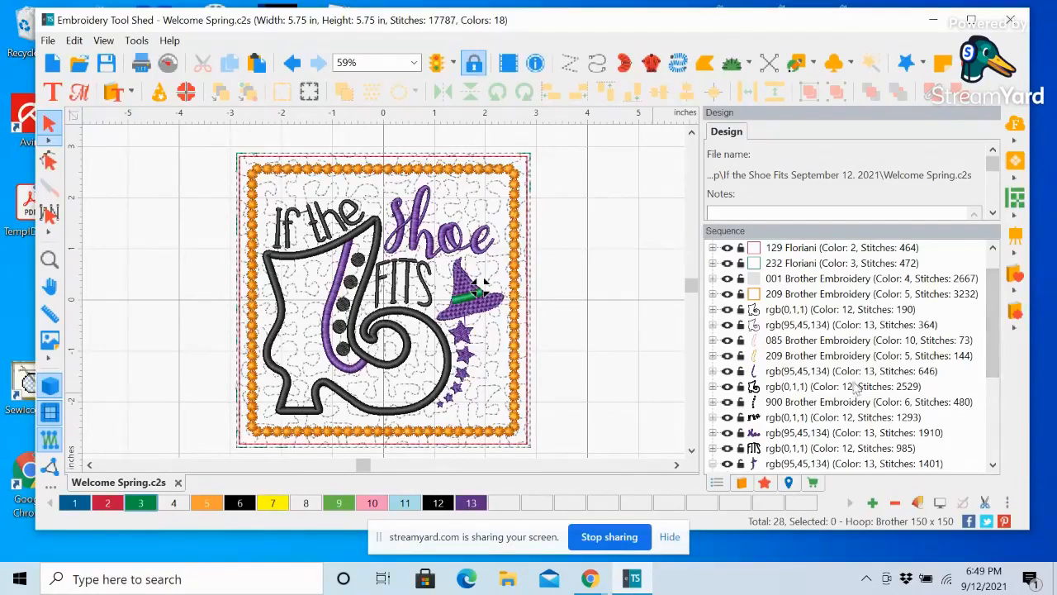
pyautogui.click(805, 433)
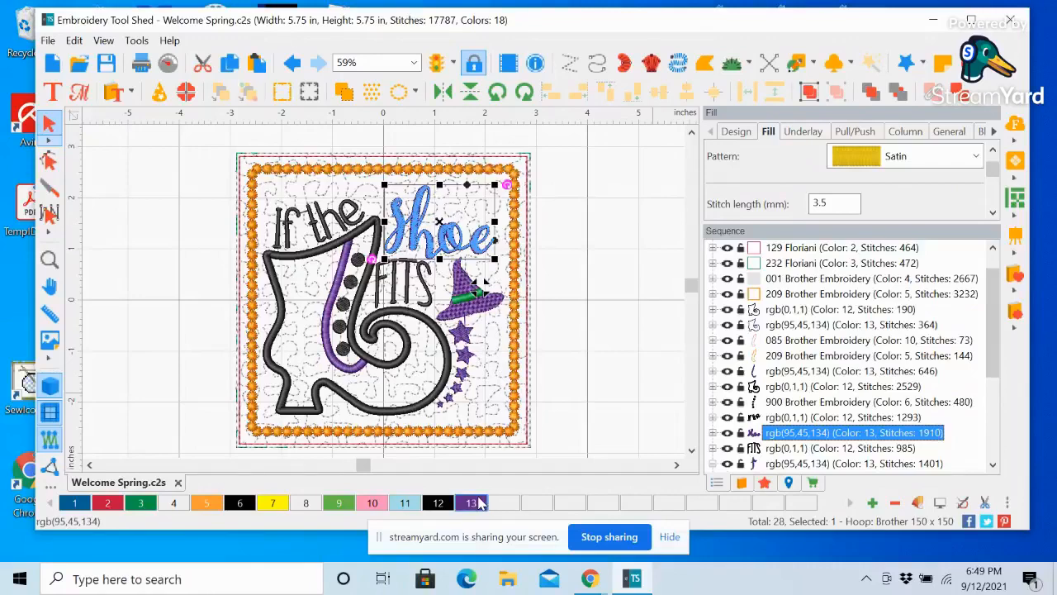
pyautogui.doubleClick(471, 503)
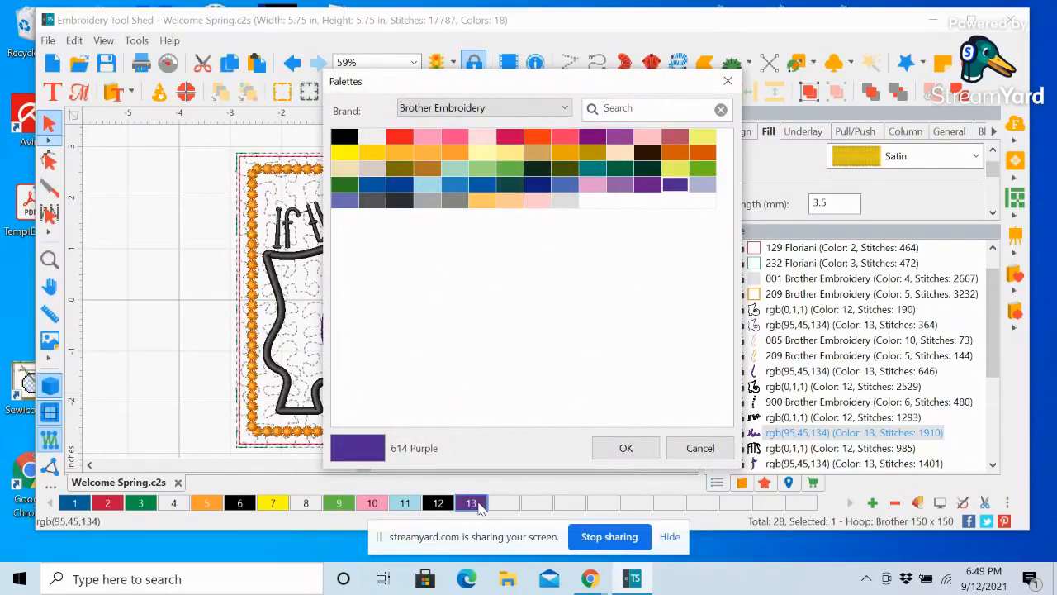
pyautogui.click(706, 454)
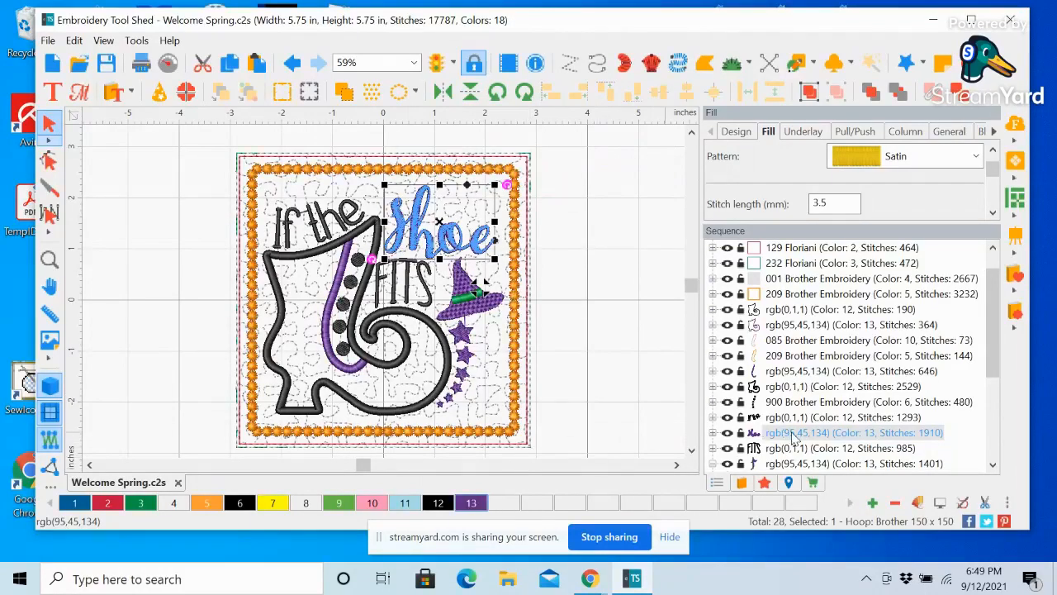
pyautogui.click(478, 505)
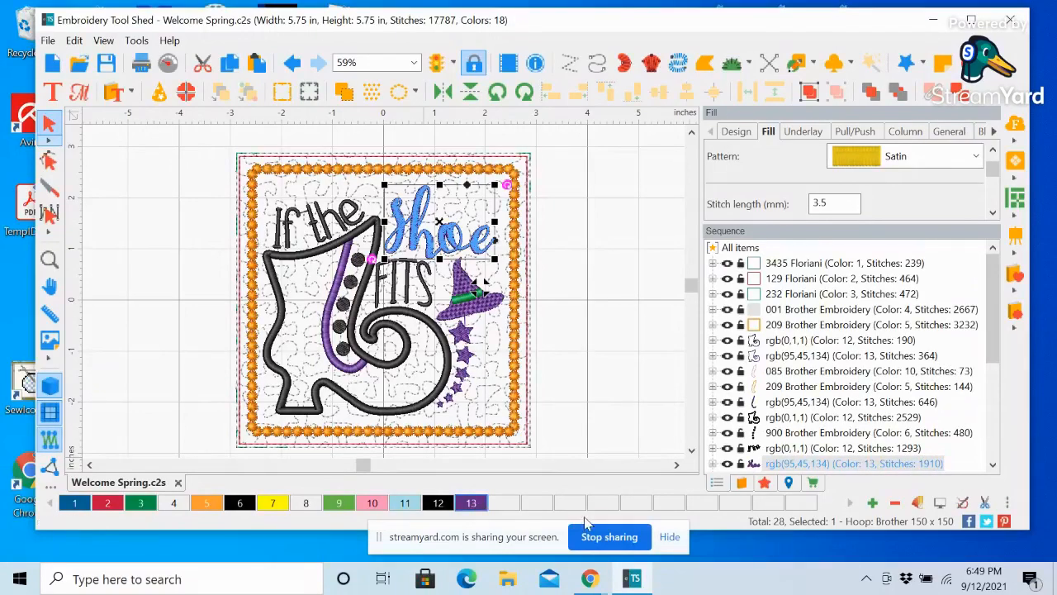
# Check the boot's purple Steil line, and assign color 13 to the group of the hat and stars
pyautogui.click(774, 402)
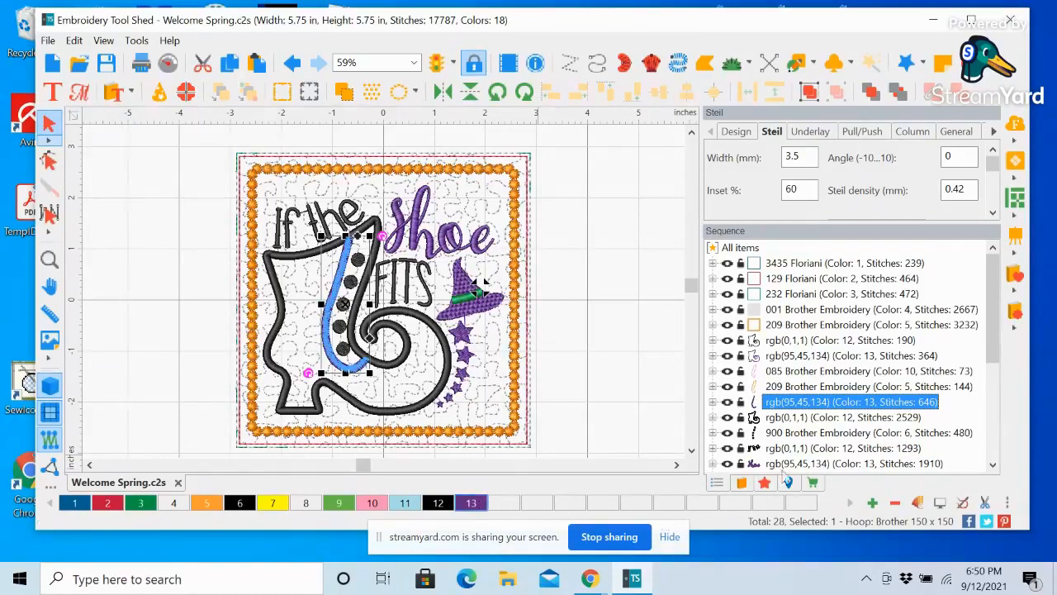
pyautogui.rightClick(995, 384)
pyautogui.moveTo(988, 335); pyautogui.dragTo(993, 373)
pyautogui.click(784, 418)
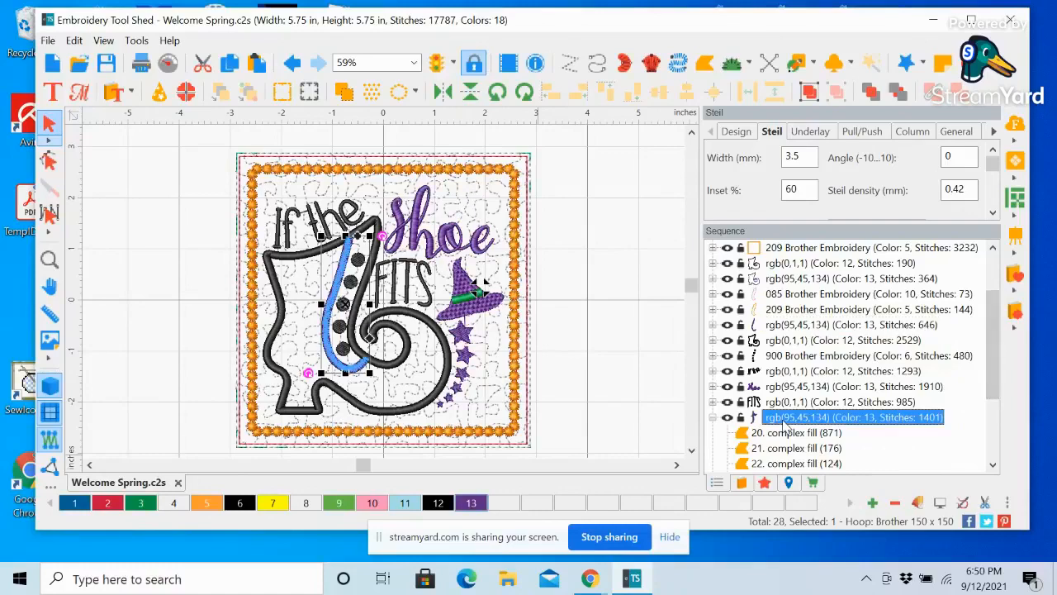
pyautogui.click(472, 503)
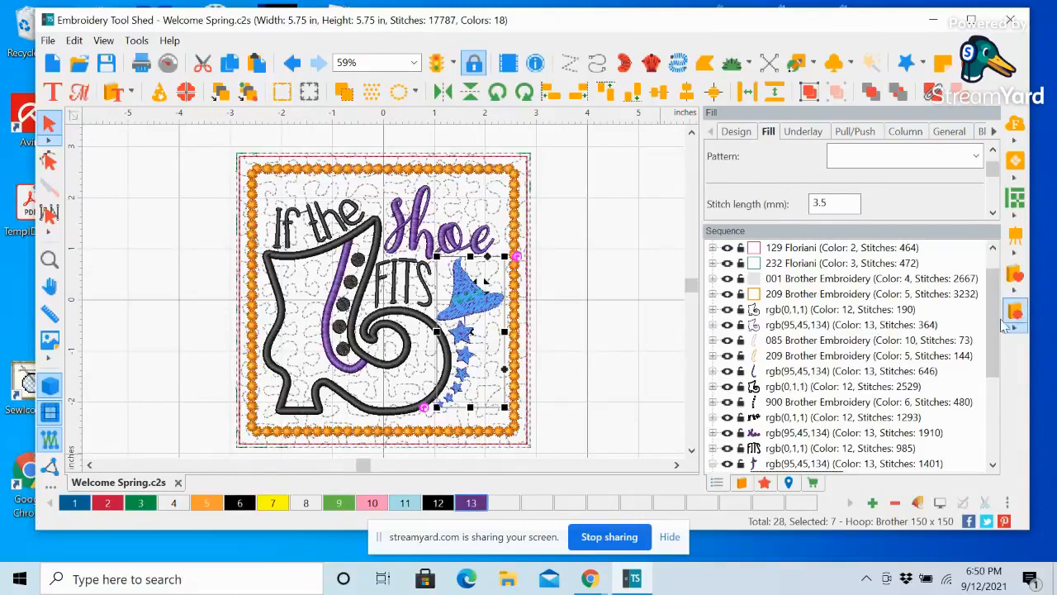
# Recolor the boot's applique outline from the sequence with color 6, Brother Embroidery 900
pyautogui.moveTo(995, 320); pyautogui.dragTo(1001, 404)
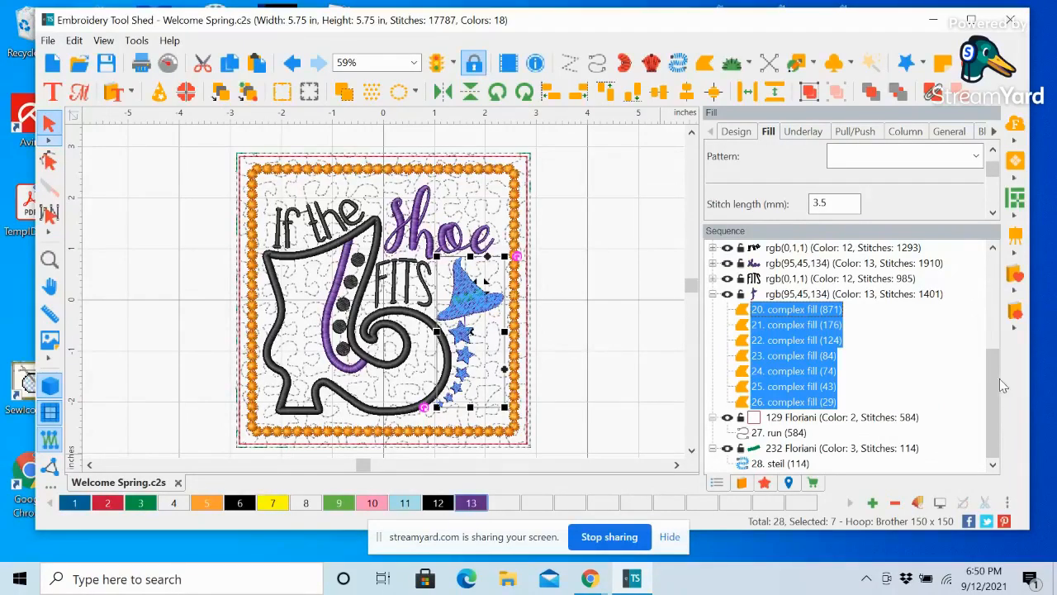
pyautogui.moveTo(988, 392); pyautogui.dragTo(993, 334)
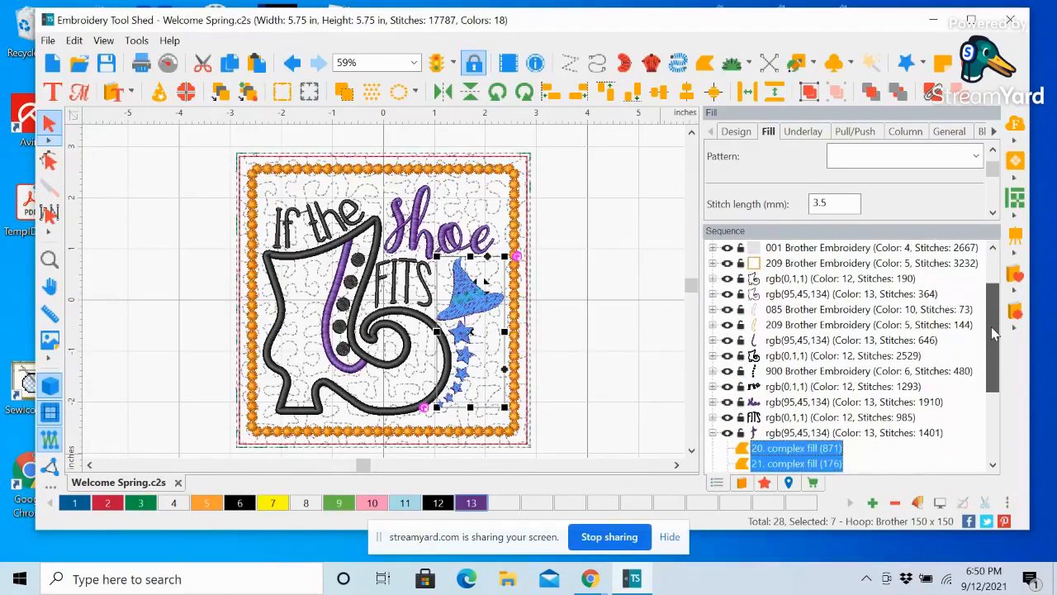
pyautogui.click(772, 356)
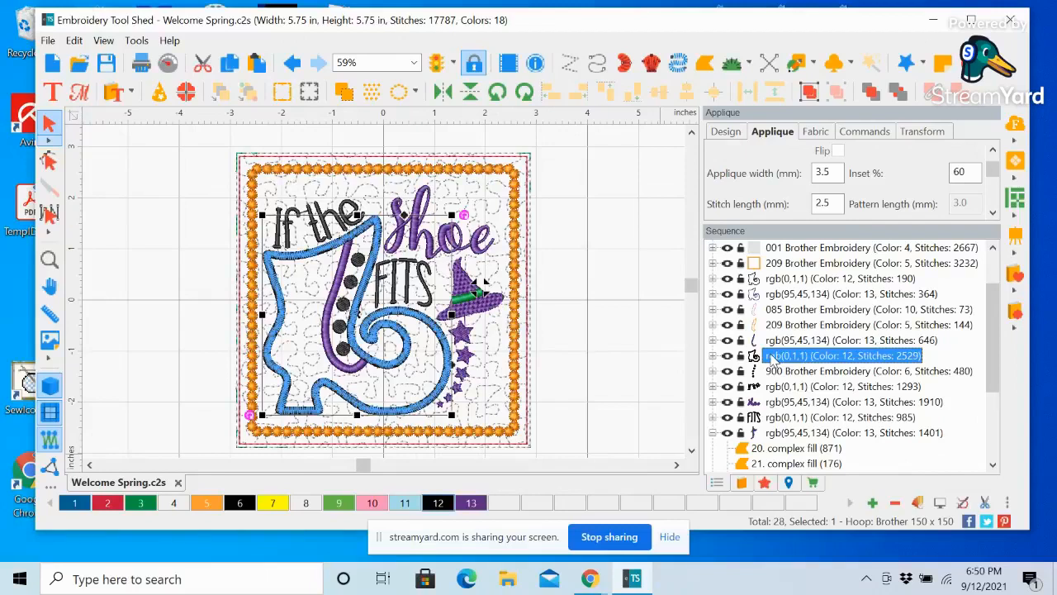
pyautogui.click(241, 503)
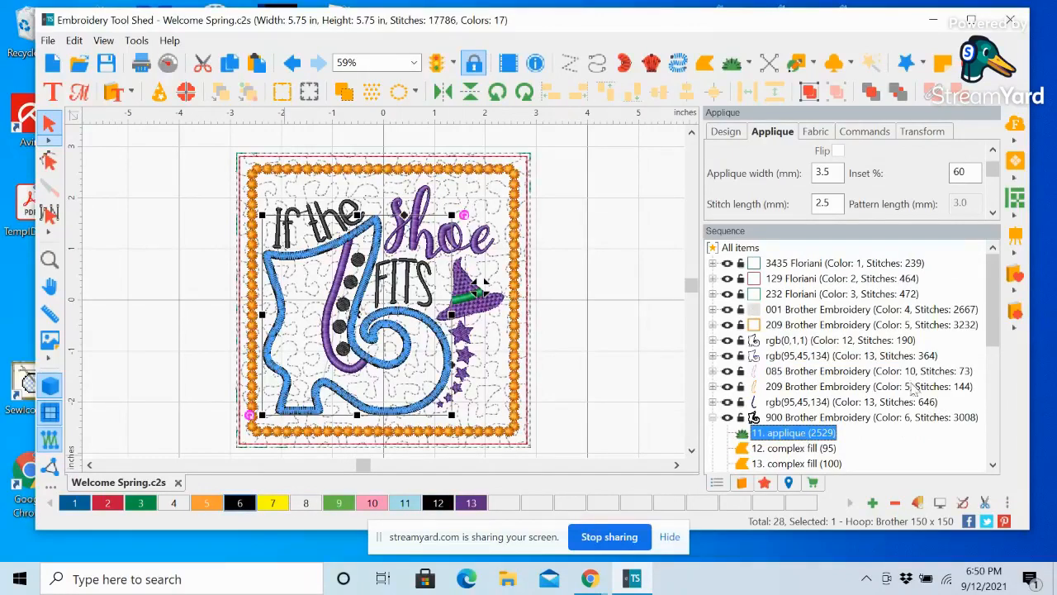
# Check each of the five button fills, complex fills 12 to 16, in the 900 Brother Embroidery group
pyautogui.scroll(-2, 996, 328)
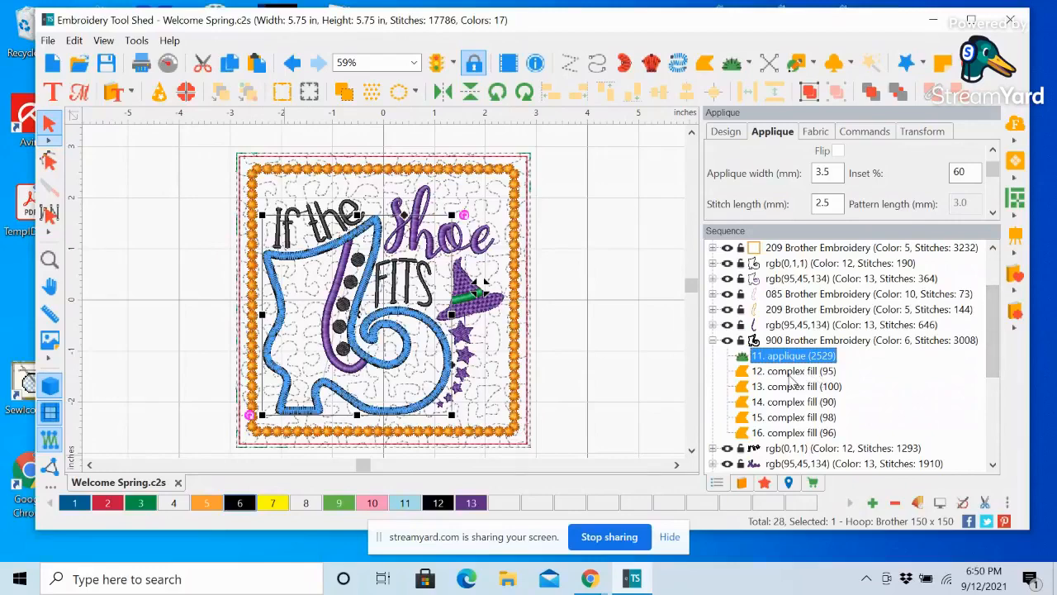
pyautogui.click(791, 373)
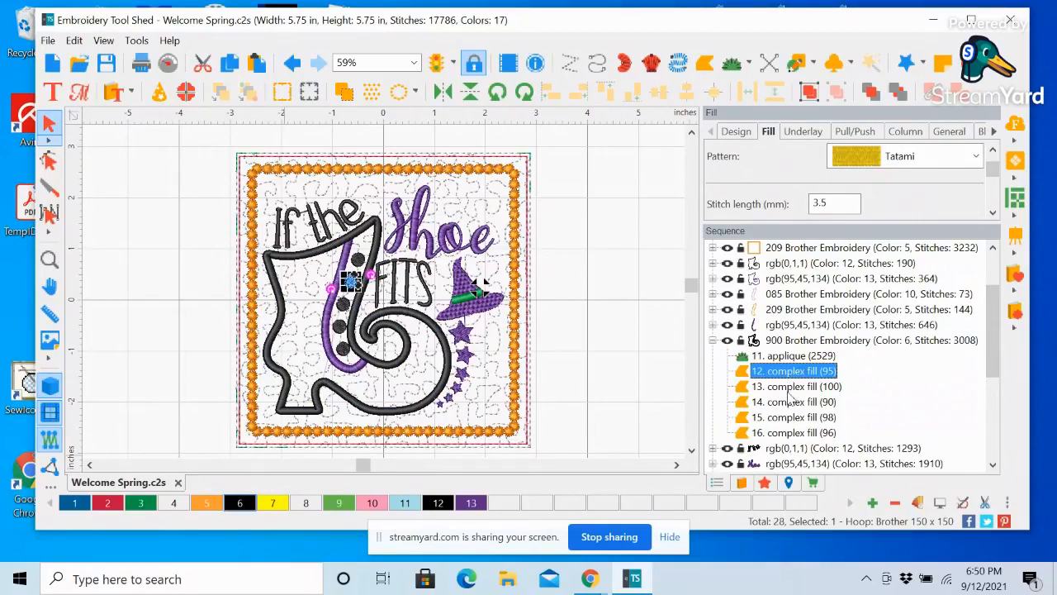
pyautogui.click(791, 387)
pyautogui.click(790, 403)
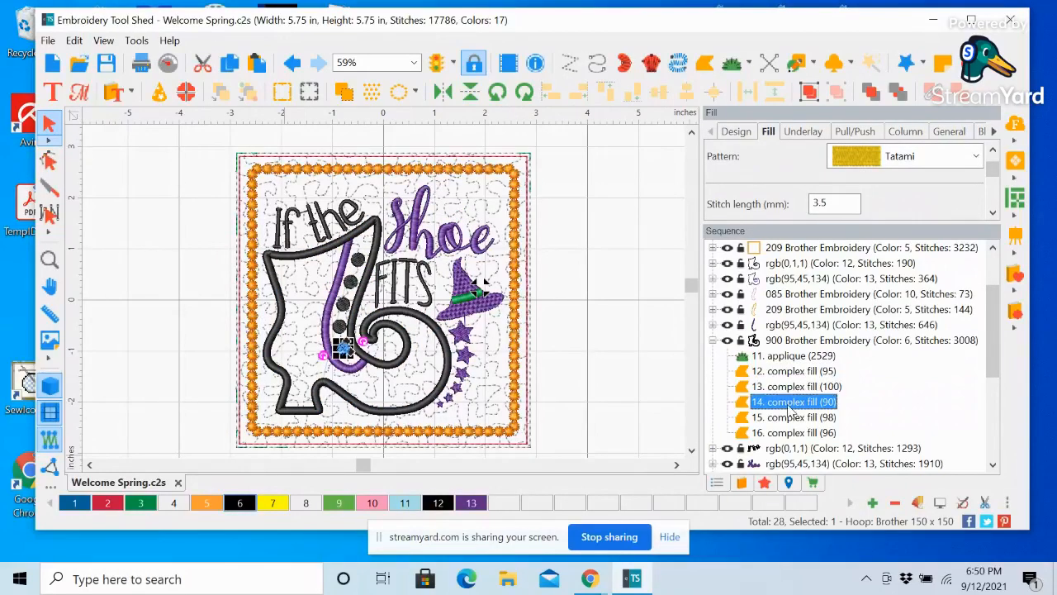
pyautogui.click(790, 418)
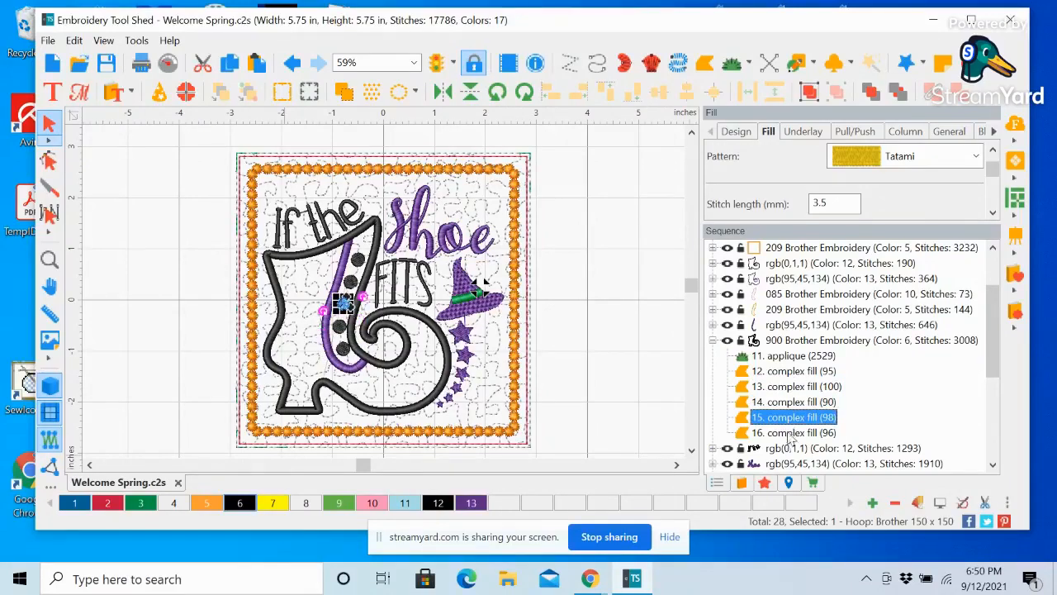
pyautogui.click(790, 434)
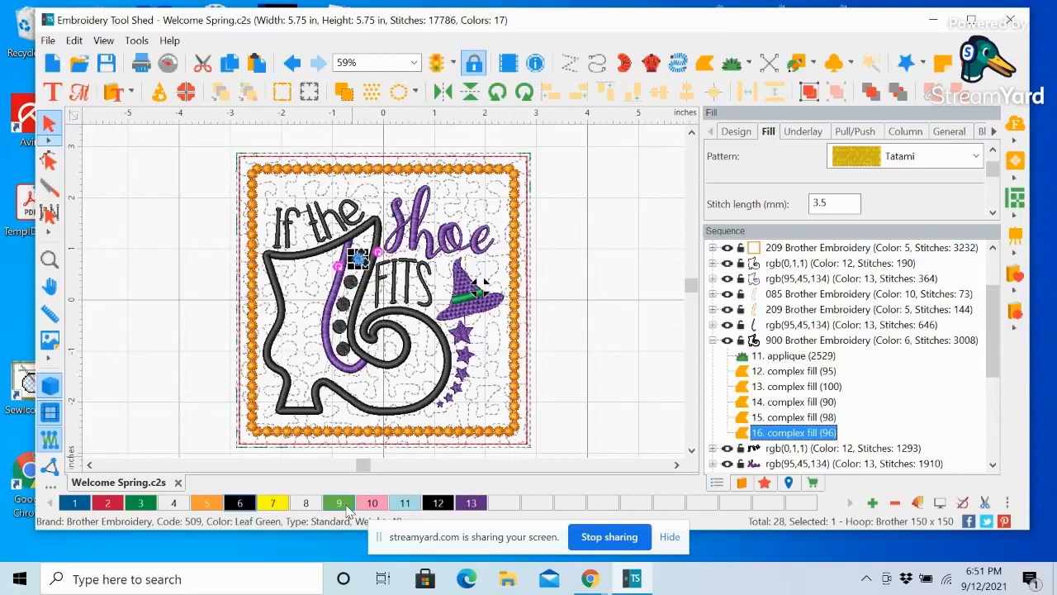
# Change thread color 3 to Brother Embroidery 513 Lime Green
pyautogui.doubleClick(150, 510)
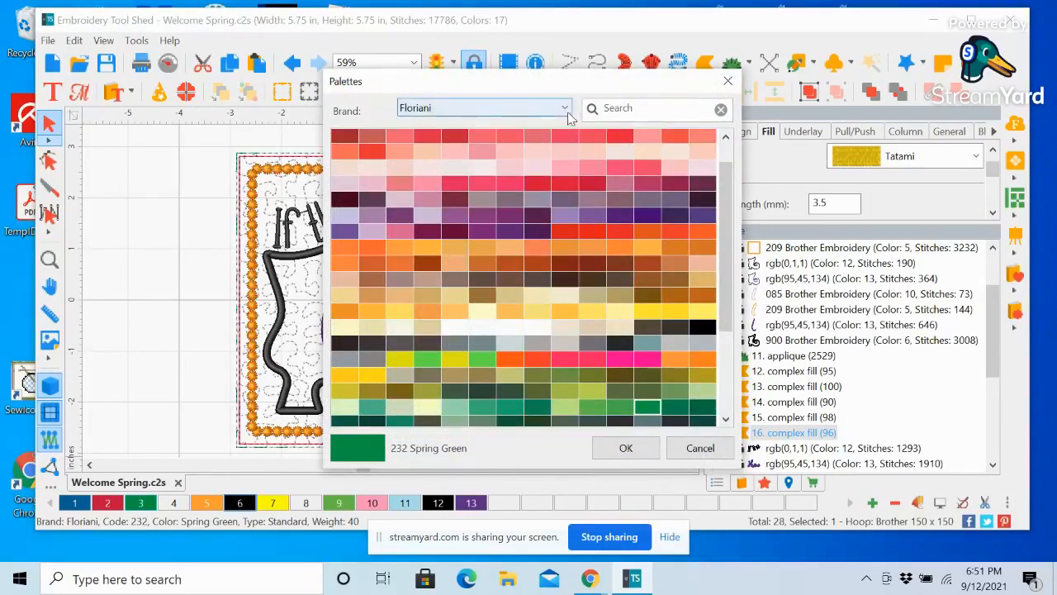
pyautogui.click(567, 109)
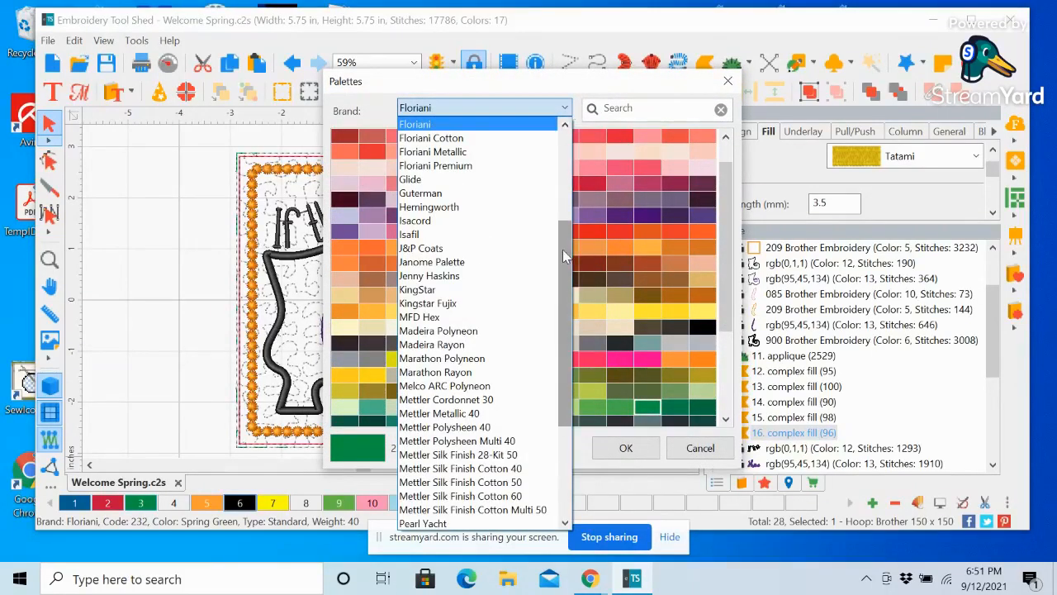
pyautogui.moveTo(568, 258); pyautogui.dragTo(568, 165)
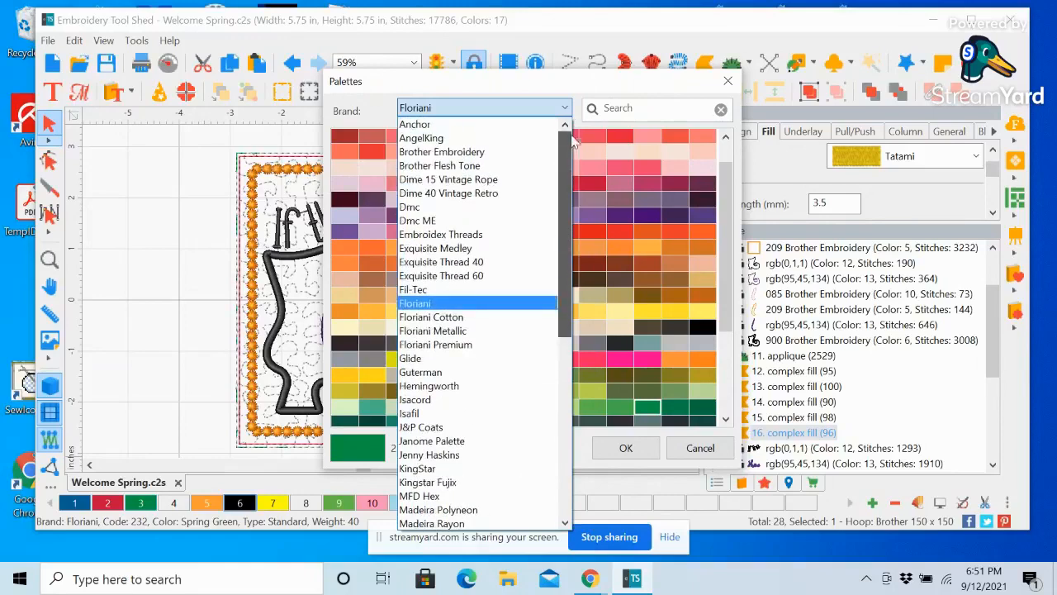
pyautogui.click(438, 157)
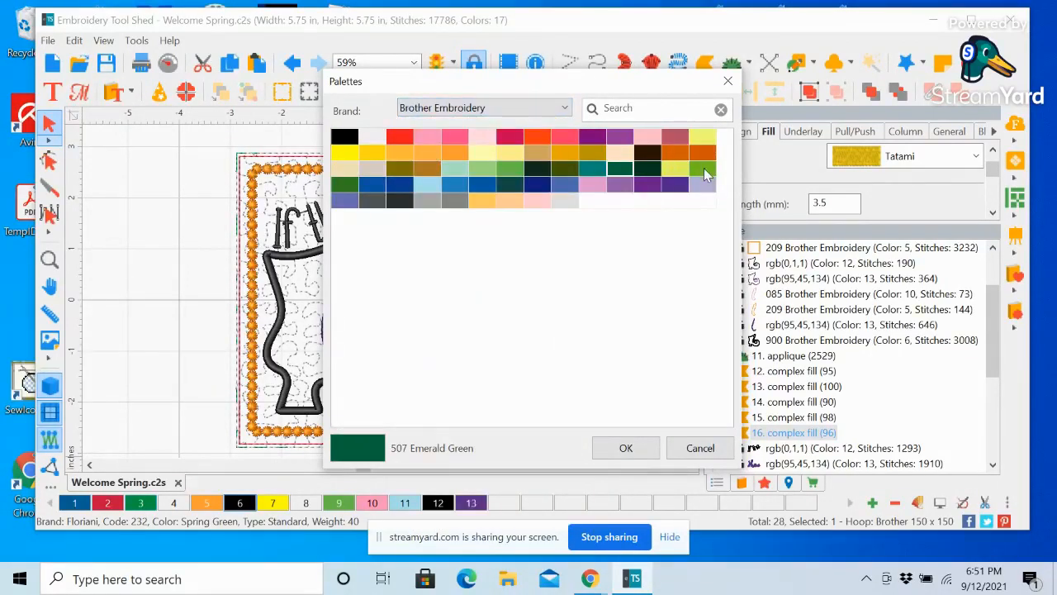
pyautogui.click(702, 169)
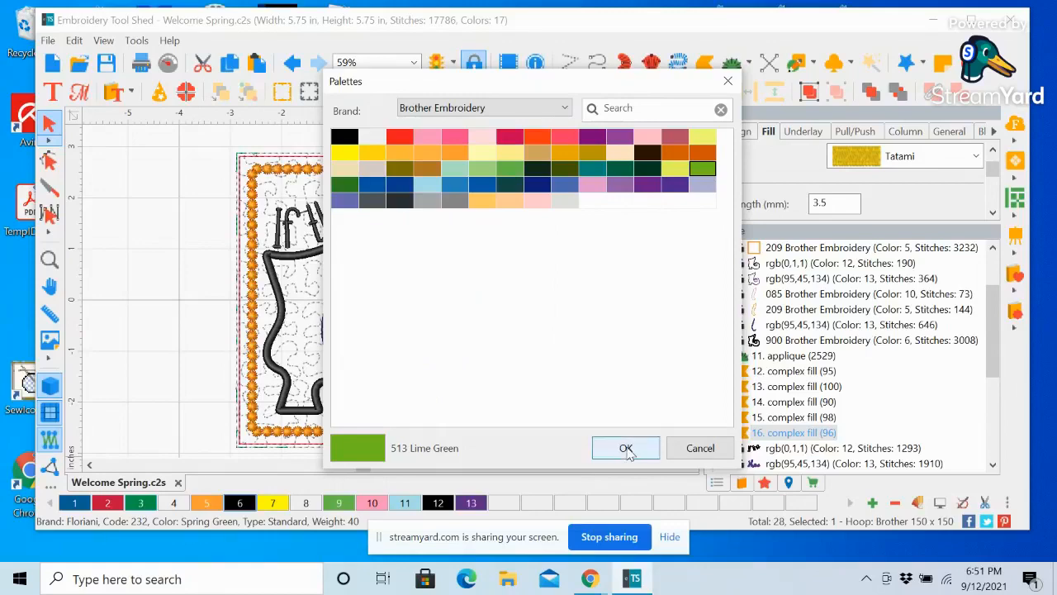
pyautogui.click(625, 448)
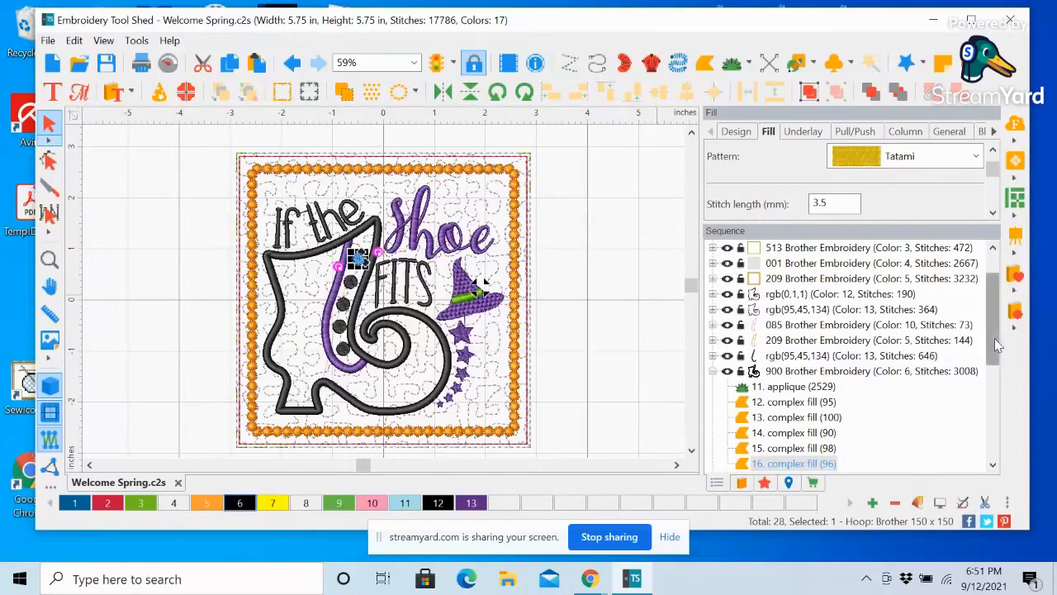
# Recolor the "If the" and "FITS" lettering with color 3, Brother Embroidery 513
pyautogui.moveTo(995, 338); pyautogui.dragTo(992, 231)
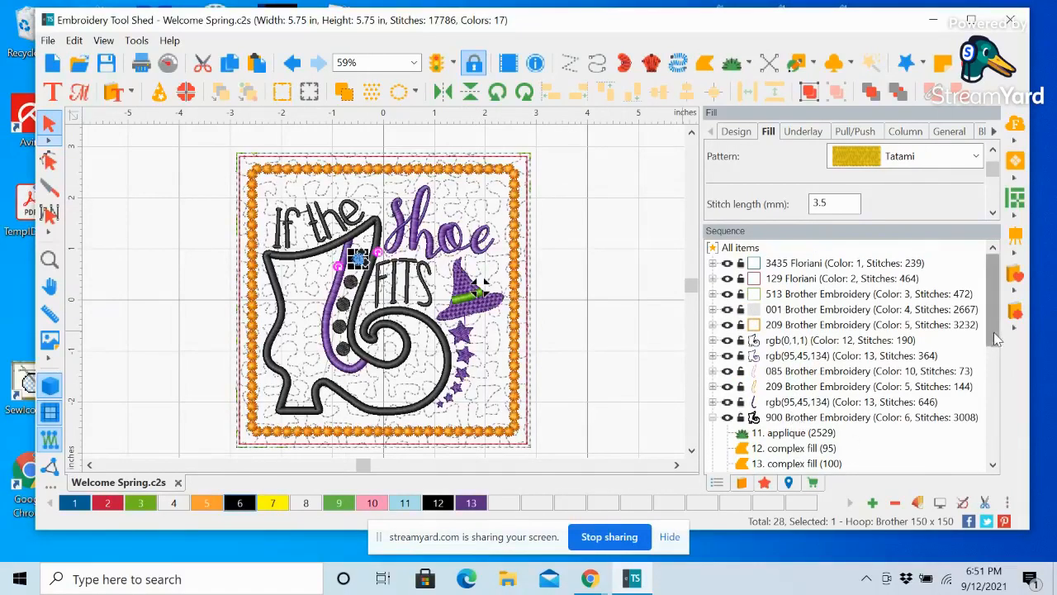
pyautogui.moveTo(993, 332); pyautogui.dragTo(995, 409)
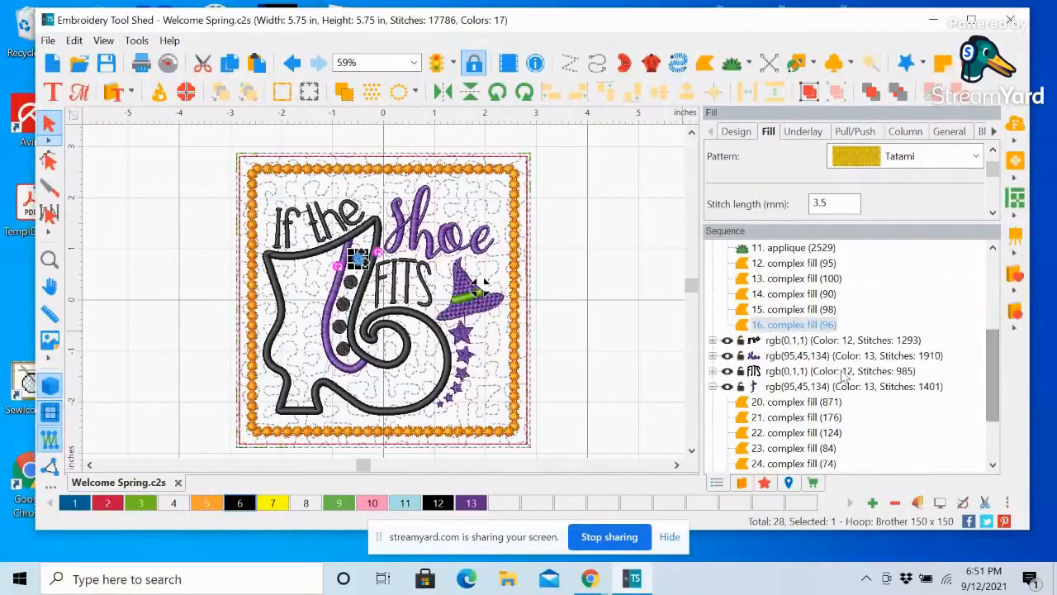
pyautogui.click(786, 340)
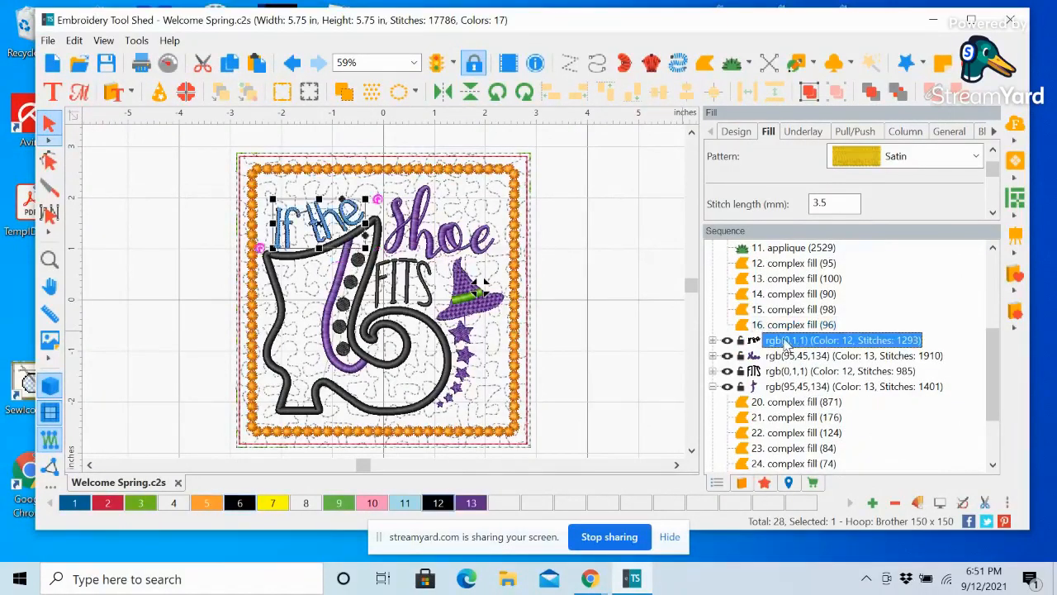
pyautogui.click(151, 509)
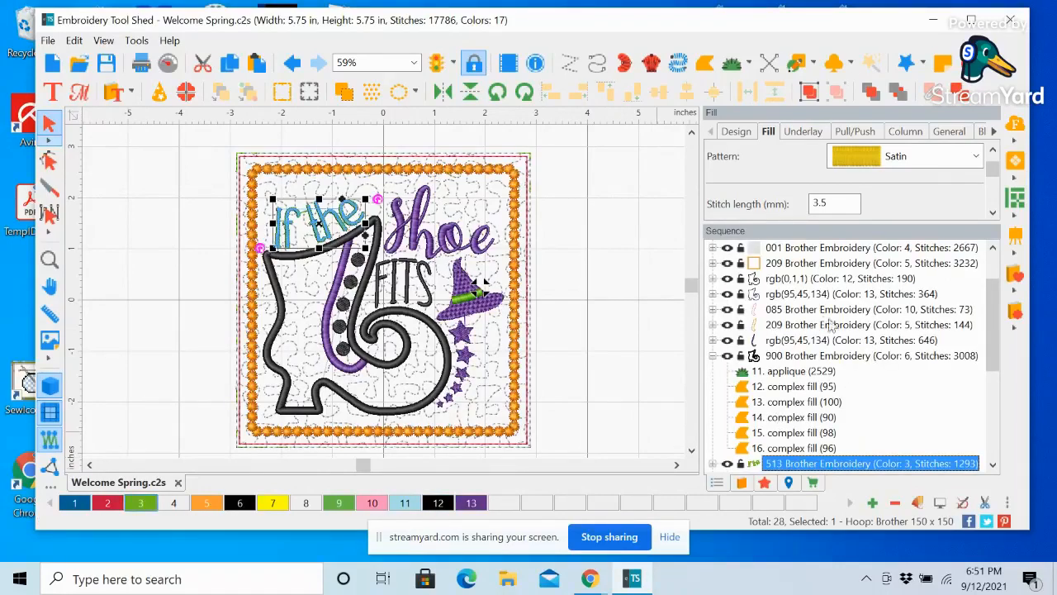
pyautogui.scroll(-3, 995, 349)
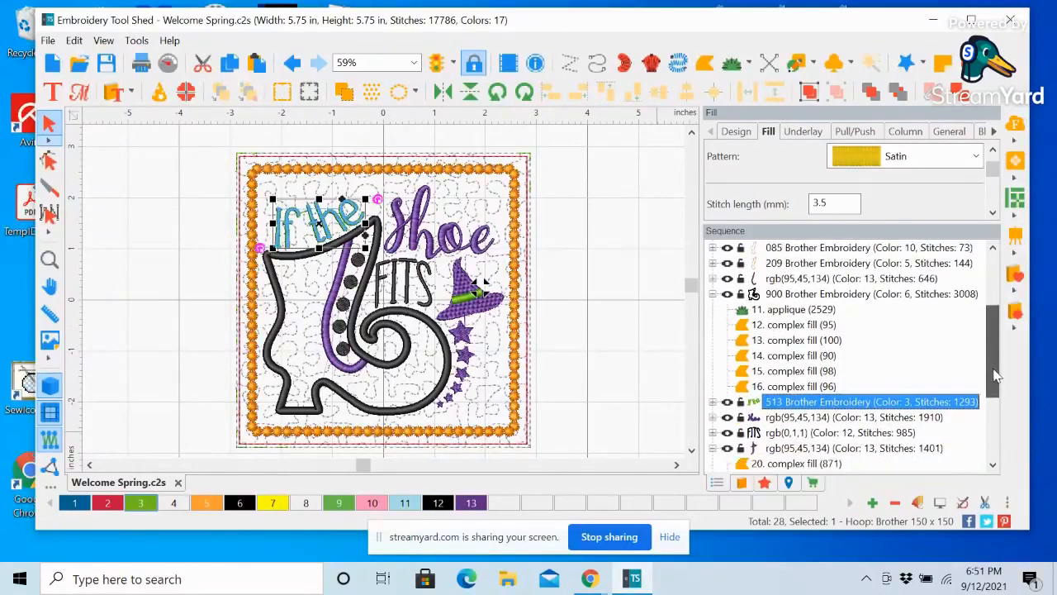
pyautogui.click(795, 358)
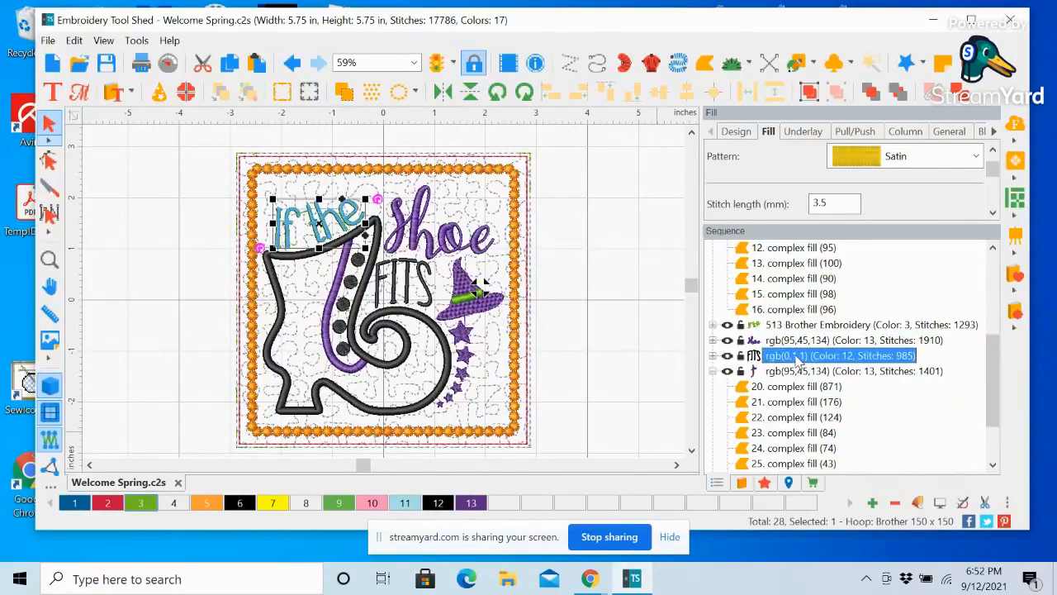
pyautogui.click(151, 507)
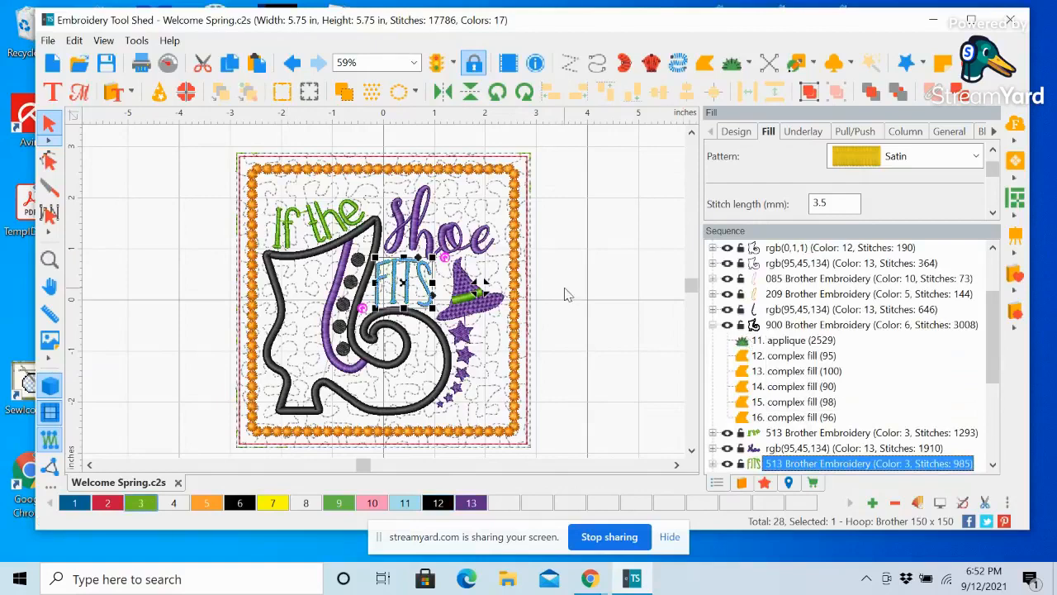
# Collapse the boot's 900 Brother Embroidery group and remove the unused thread colors from the design's palette
pyautogui.click(636, 332)
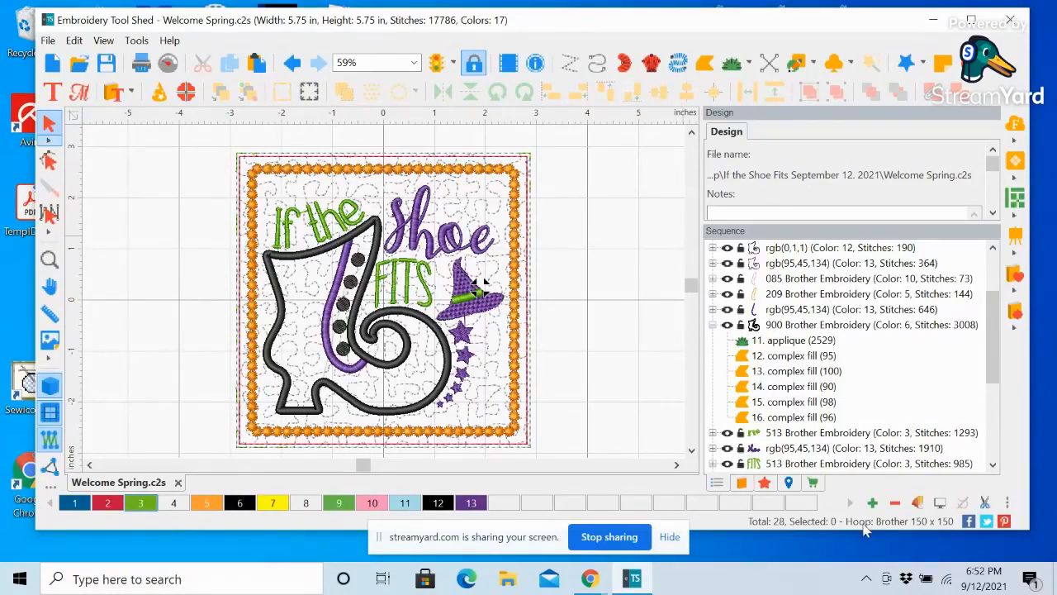
pyautogui.click(713, 325)
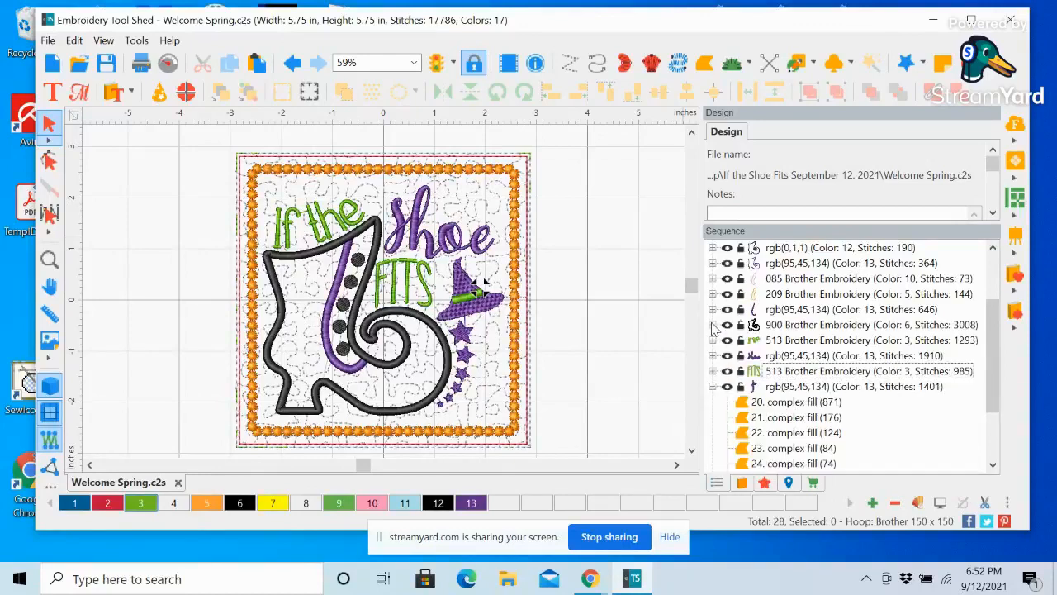
pyautogui.click(896, 503)
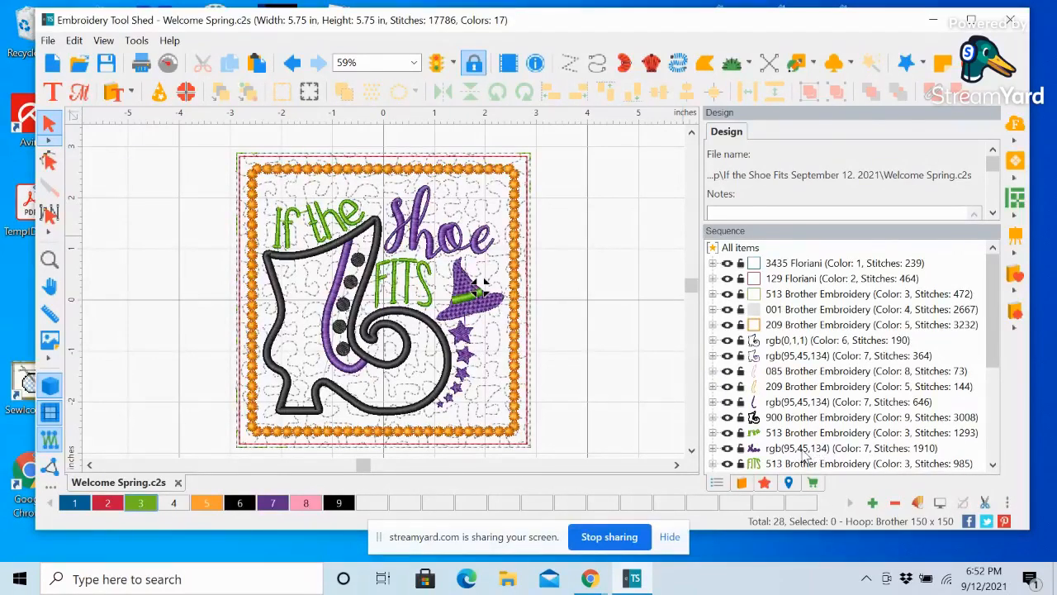
# Compare the purples in the Brother Embroidery palette and change thread color 7 to 614 Purple
pyautogui.click(803, 449)
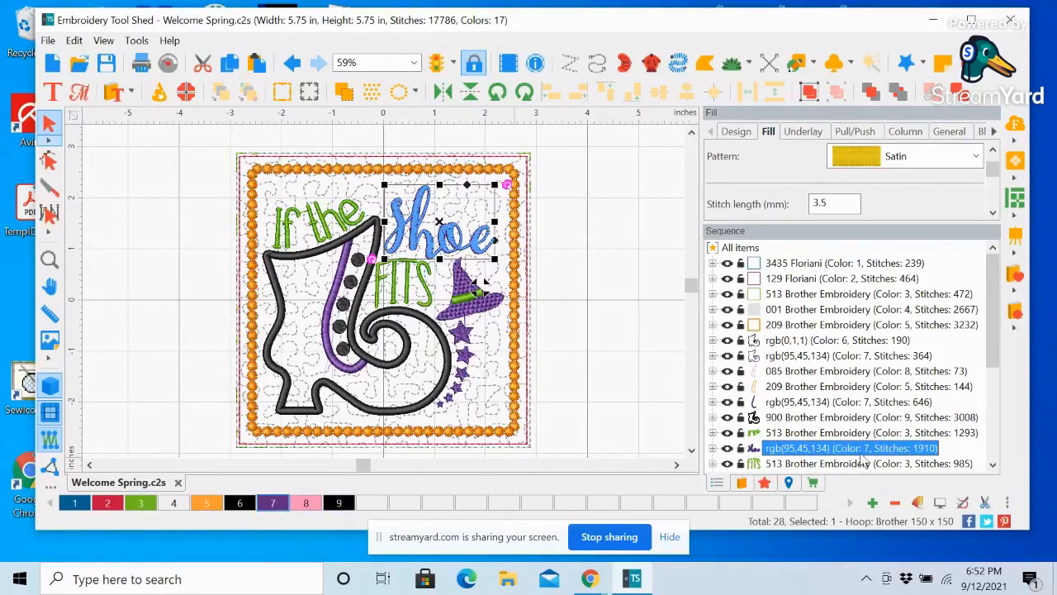
pyautogui.moveTo(990, 329); pyautogui.dragTo(996, 402)
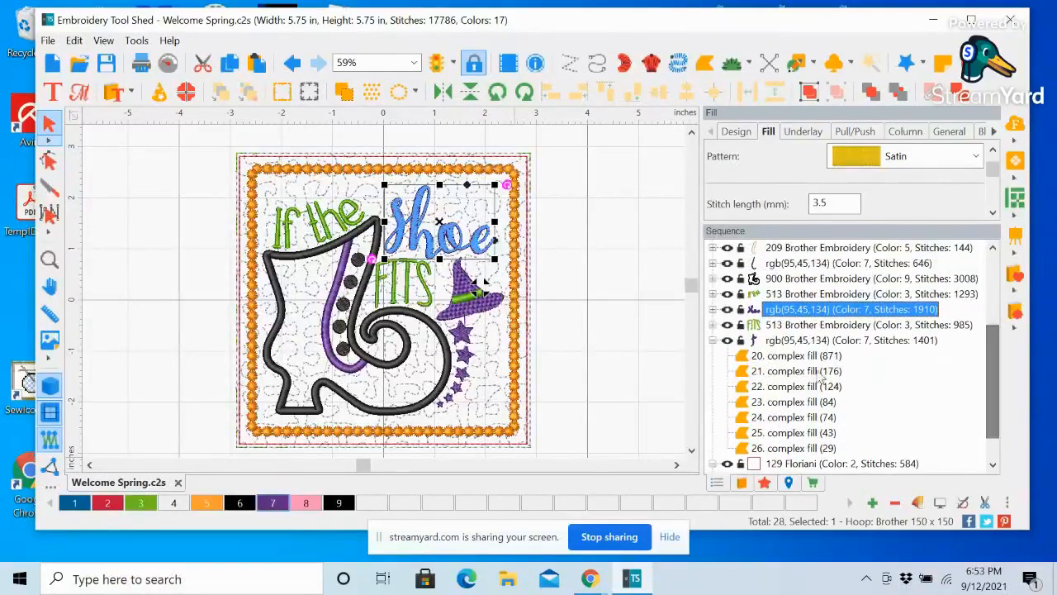
pyautogui.click(792, 345)
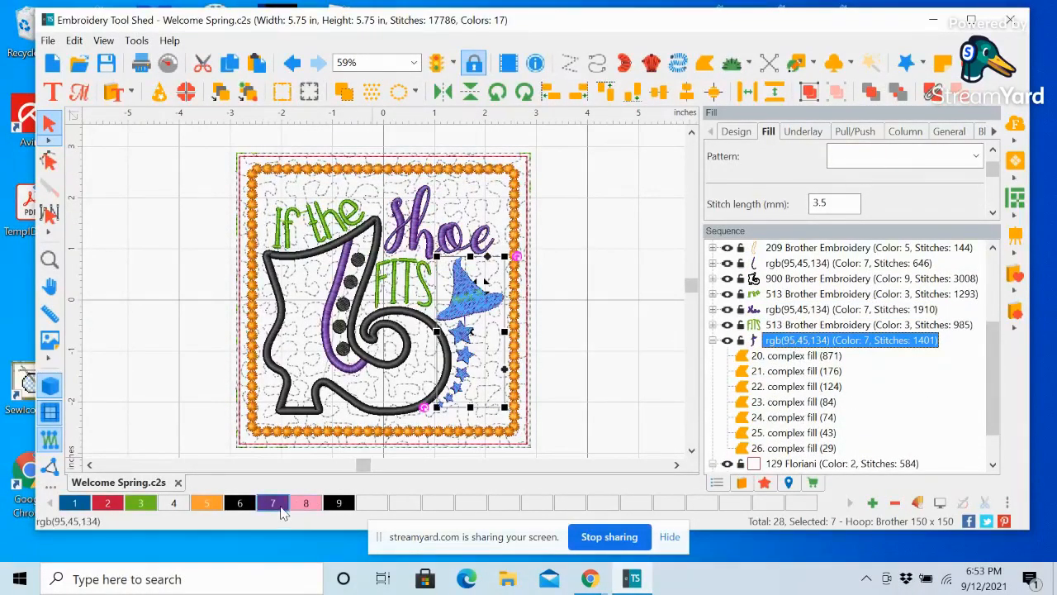
pyautogui.doubleClick(279, 506)
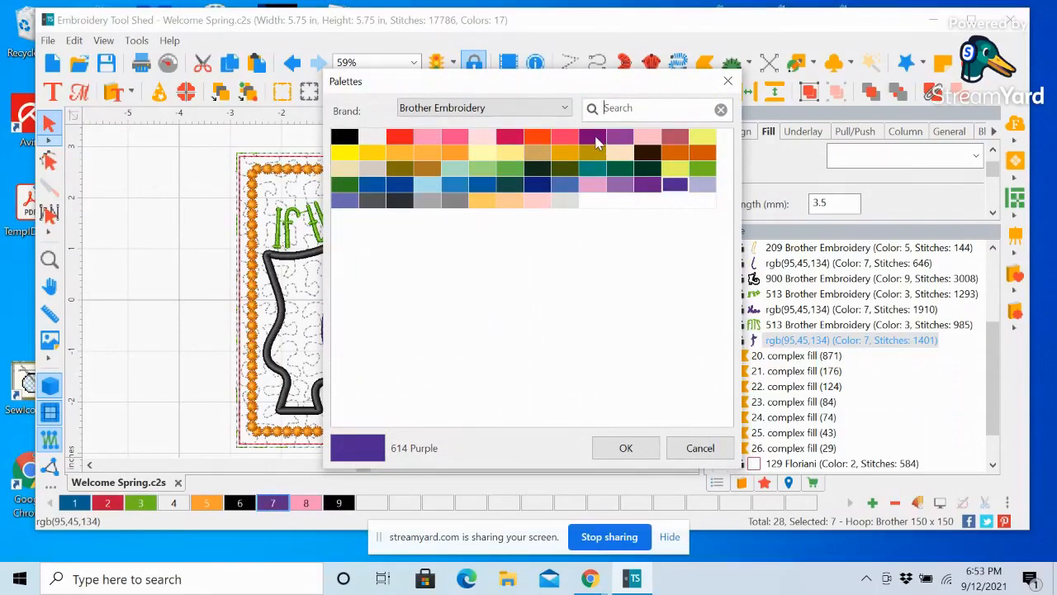
pyautogui.click(598, 142)
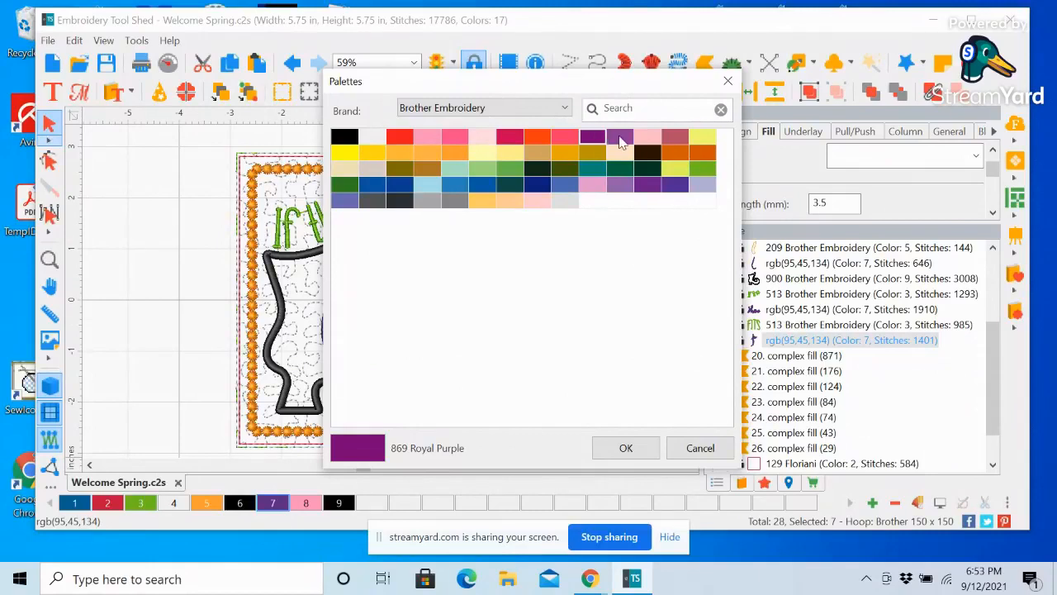
pyautogui.click(620, 139)
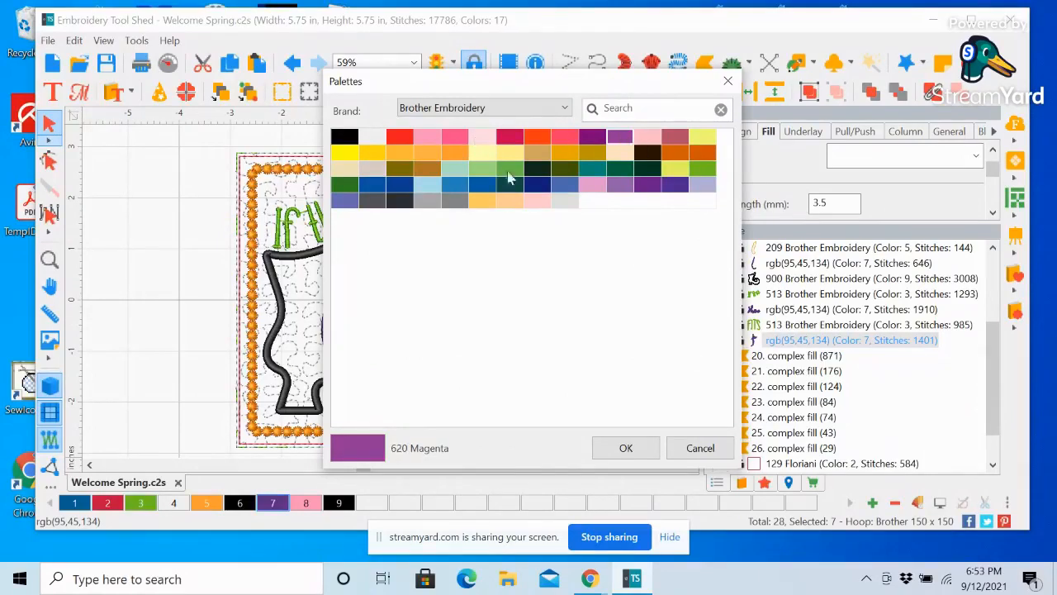
pyautogui.click(676, 190)
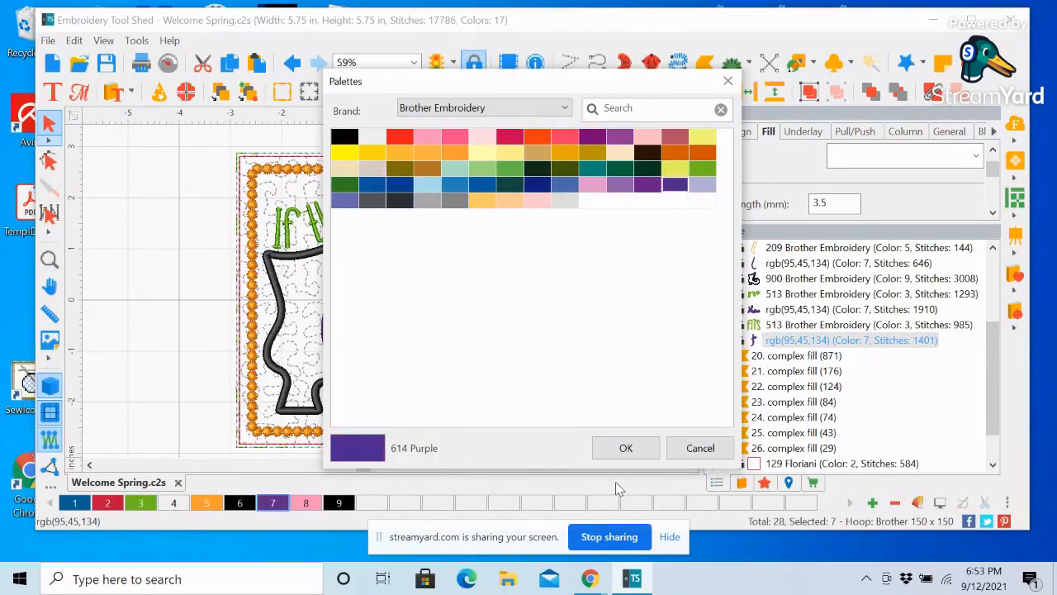
pyautogui.click(638, 449)
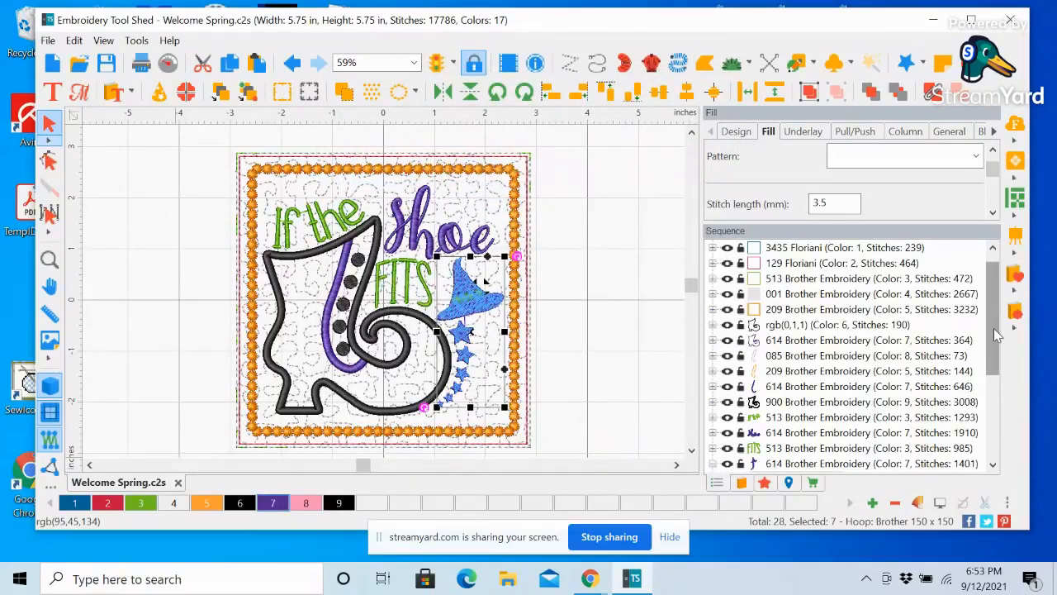
# Move the "Shoe" lettering up the sequence to stitch right after the boot's purple Steil line, and check the combined group
pyautogui.moveTo(993, 328); pyautogui.dragTo(995, 391)
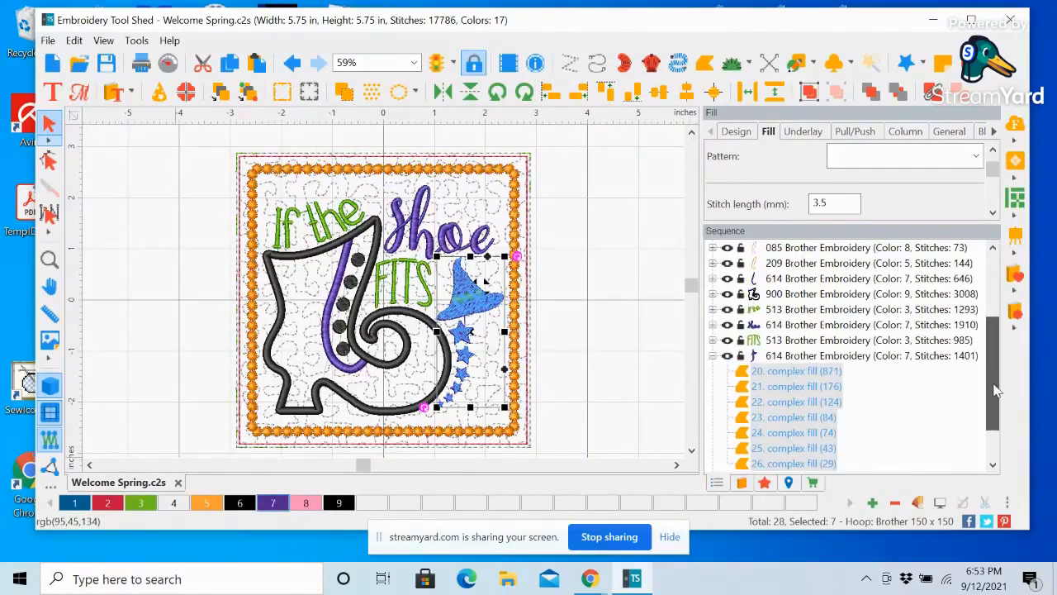
pyautogui.click(711, 355)
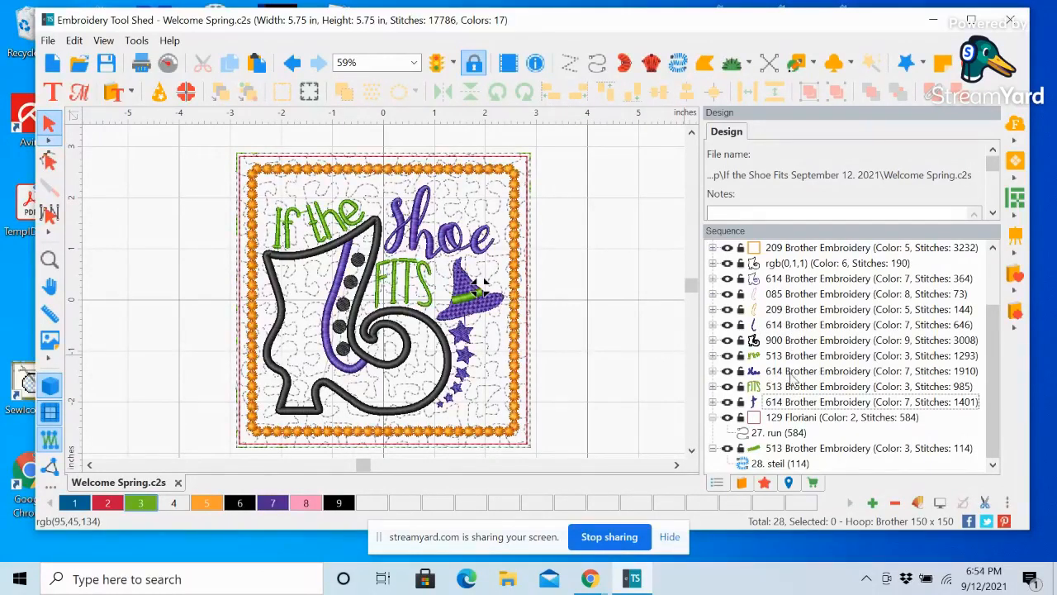
pyautogui.click(791, 372)
pyautogui.moveTo(791, 373); pyautogui.dragTo(777, 327)
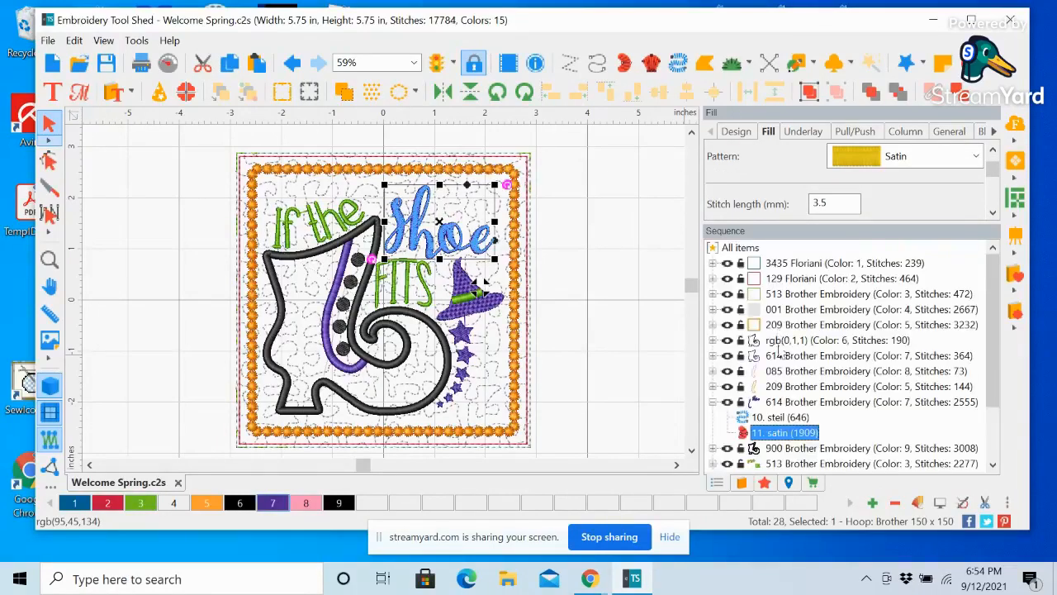
pyautogui.click(790, 405)
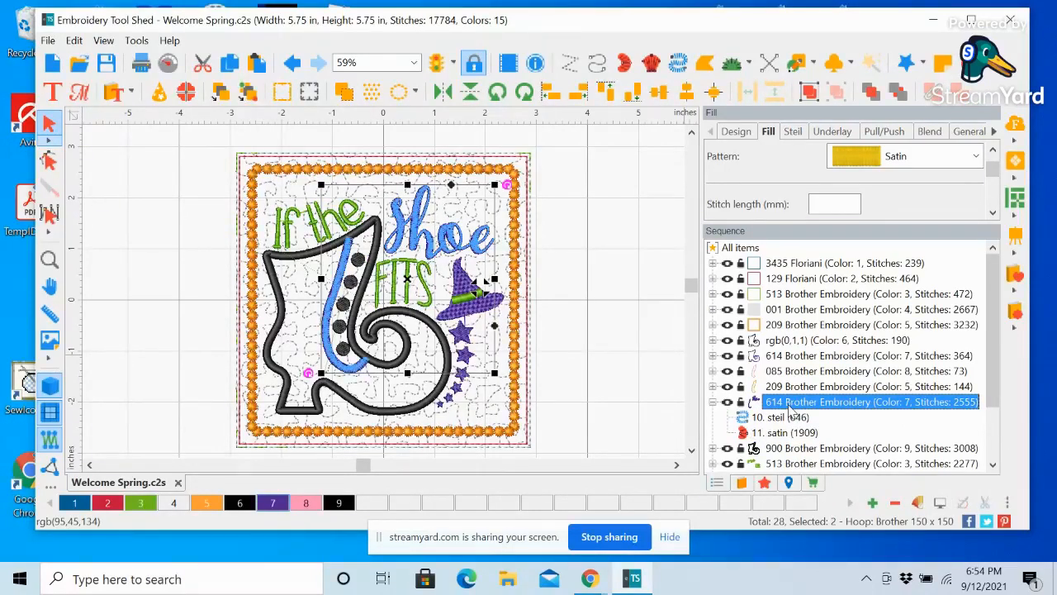
pyautogui.click(777, 419)
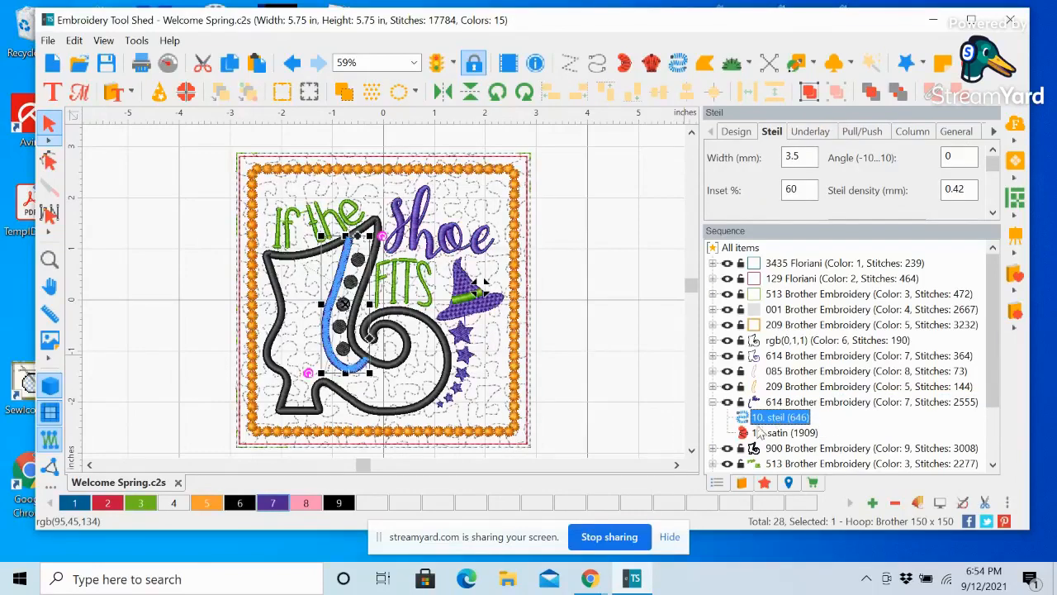
pyautogui.click(713, 401)
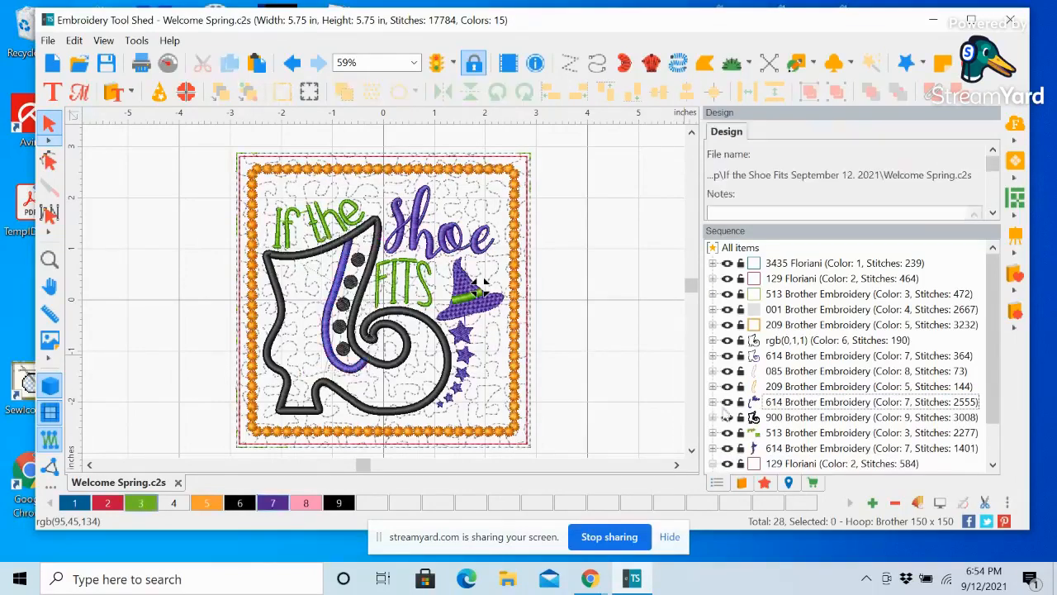
# Move the hat and stars group up into the boot line and "Shoe" color 7 group, and check the stitching order
pyautogui.click(800, 449)
pyautogui.moveTo(800, 453); pyautogui.dragTo(793, 405)
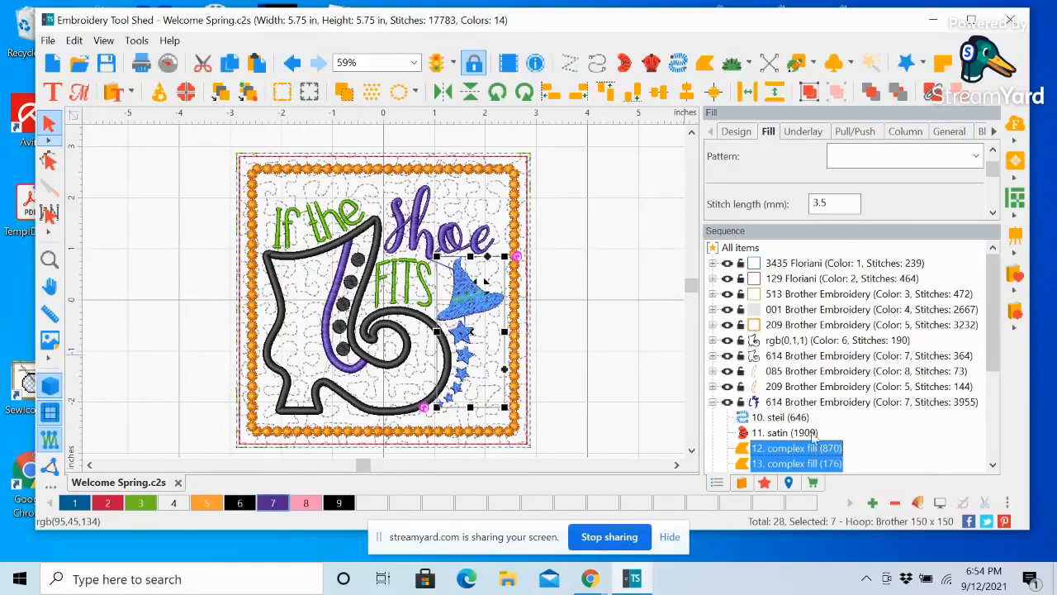
pyautogui.scroll(-1, 997, 356)
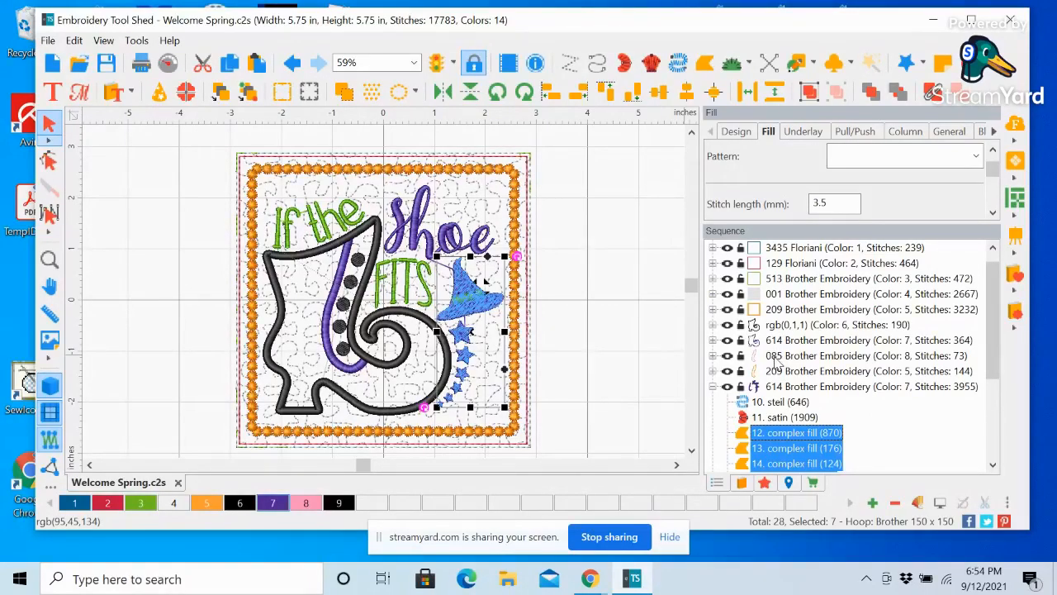
pyautogui.click(779, 403)
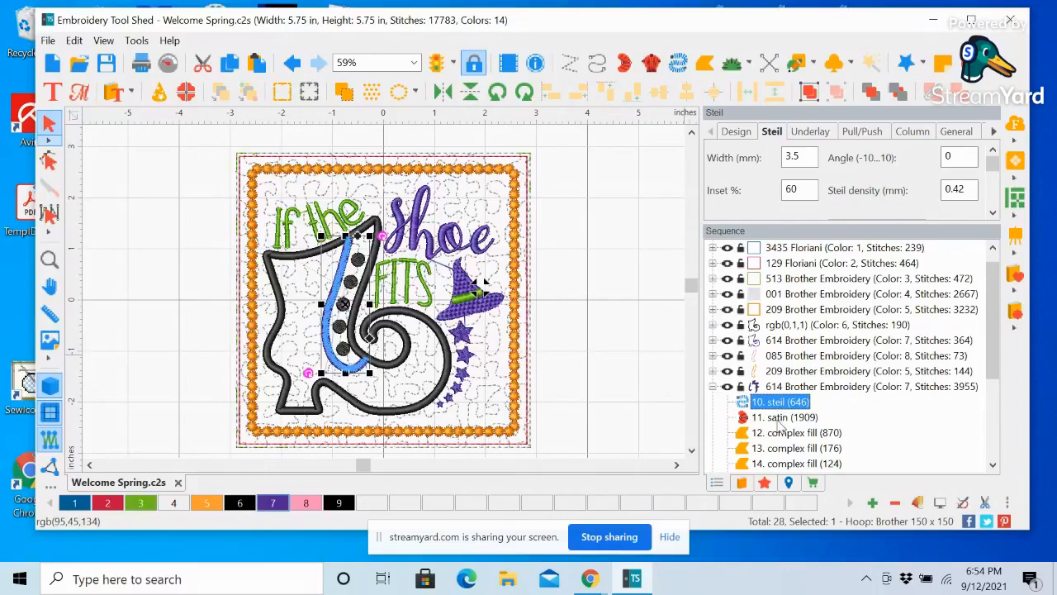
pyautogui.click(780, 418)
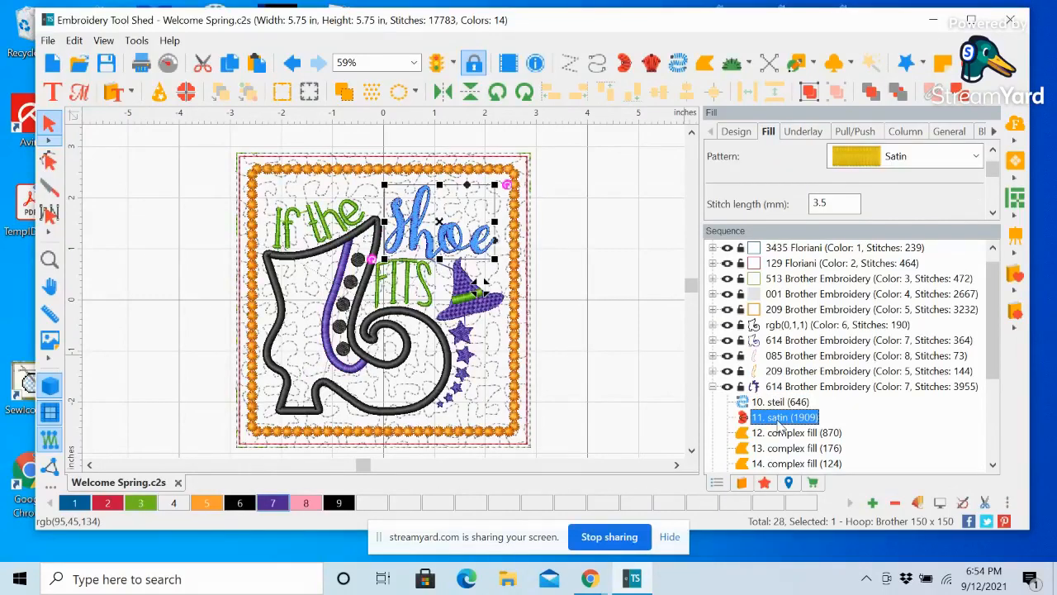
pyautogui.click(783, 434)
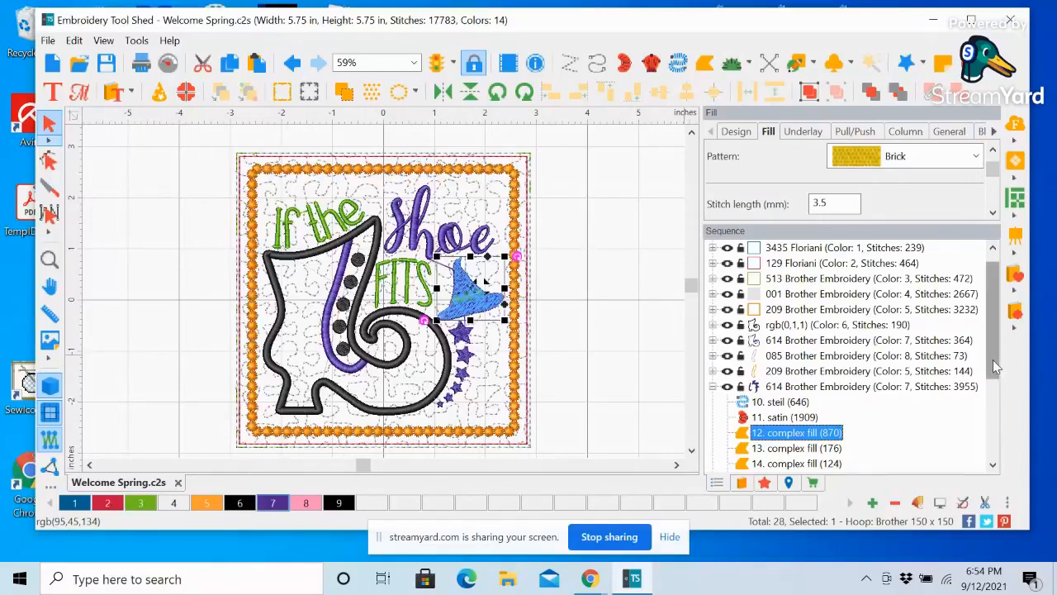
# Check the stitching order of the star fills in the purple 614 Brother Embroidery group, and collapse the group
pyautogui.scroll(-2, 993, 383)
pyautogui.click(791, 387)
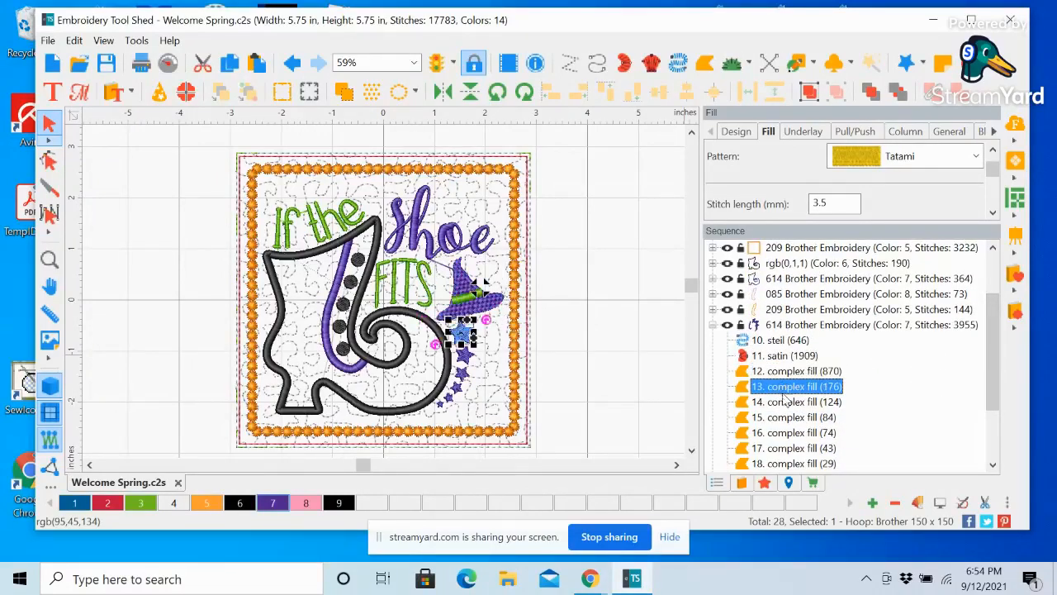
pyautogui.click(786, 402)
pyautogui.click(785, 417)
pyautogui.click(788, 432)
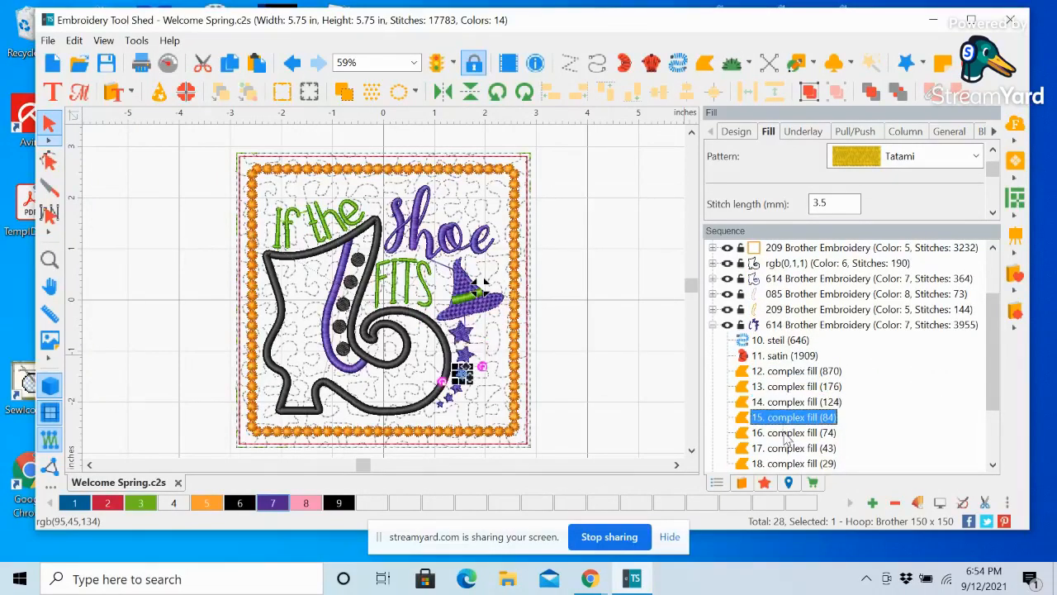
pyautogui.click(791, 449)
pyautogui.click(791, 463)
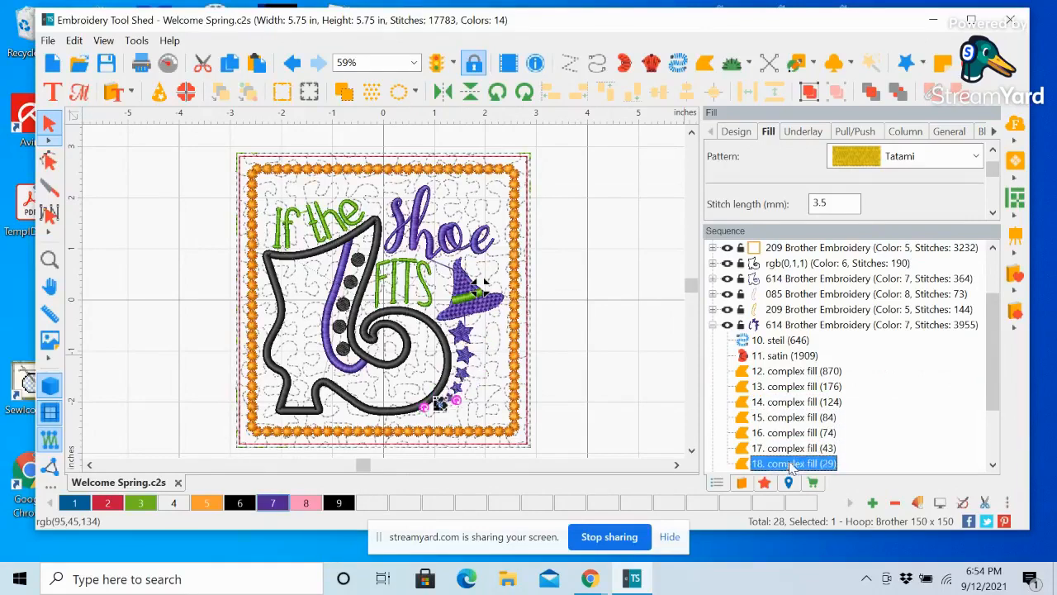
pyautogui.scroll(-1, 994, 355)
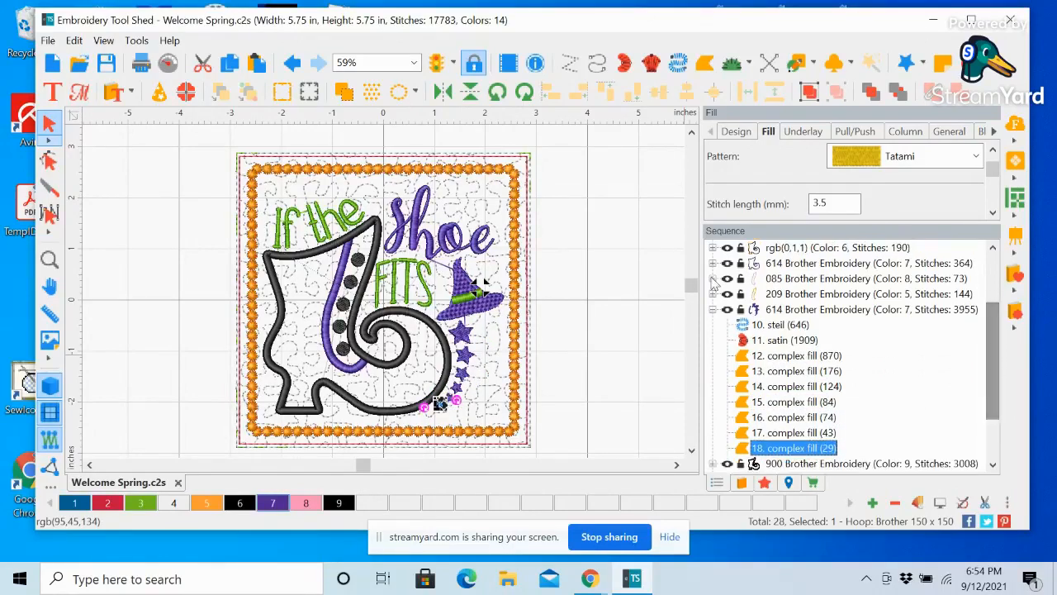
pyautogui.click(711, 309)
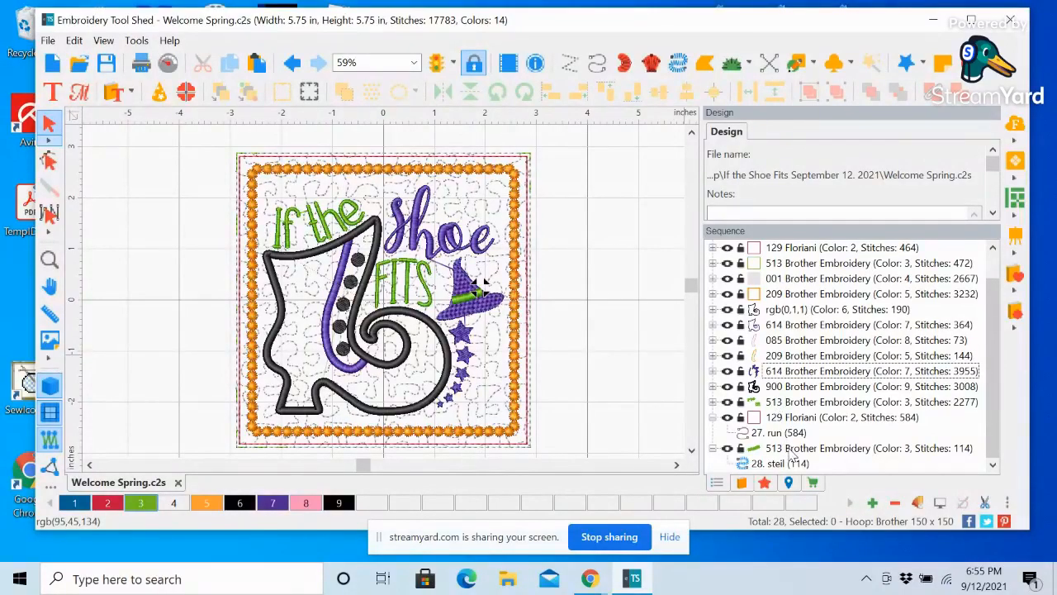
# Move the hat band's green Steil line up into the "If the" and "FITS" 513 Brother Embroidery group, check its stitching order, and collapse it
pyautogui.click(780, 402)
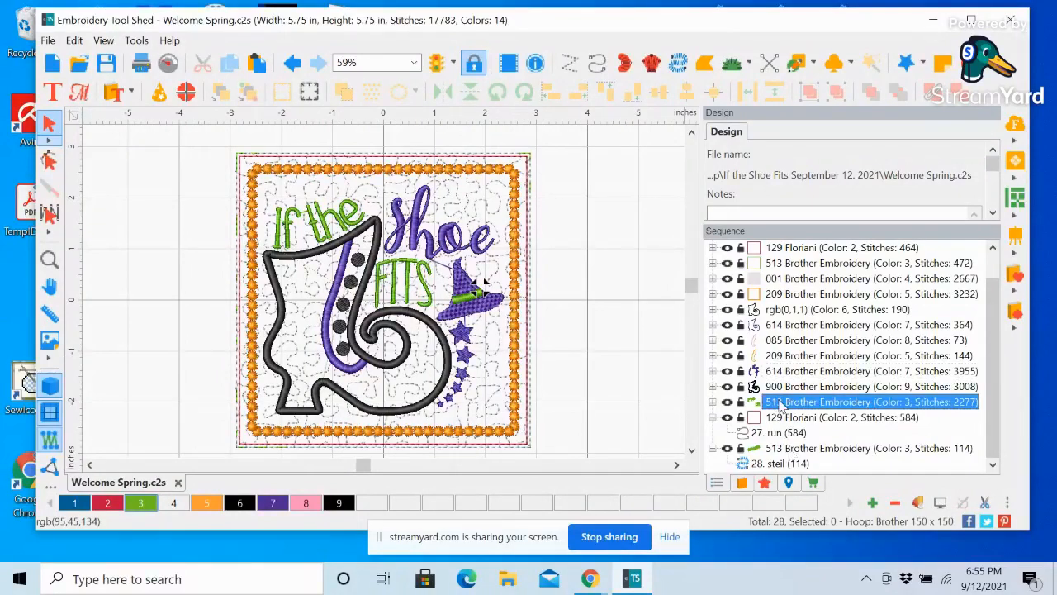
pyautogui.click(793, 449)
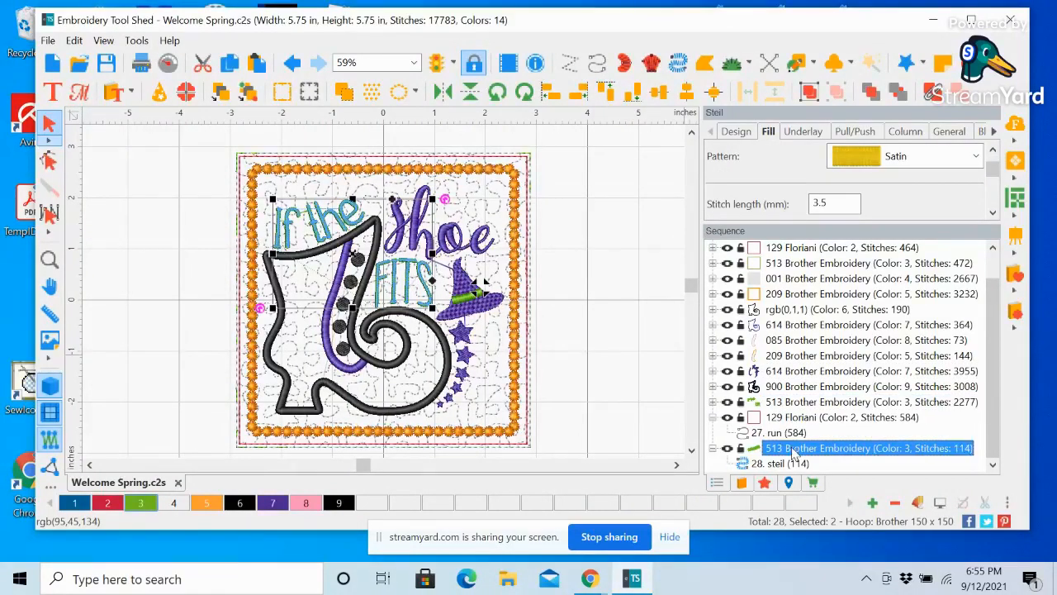
pyautogui.click(785, 417)
pyautogui.click(780, 403)
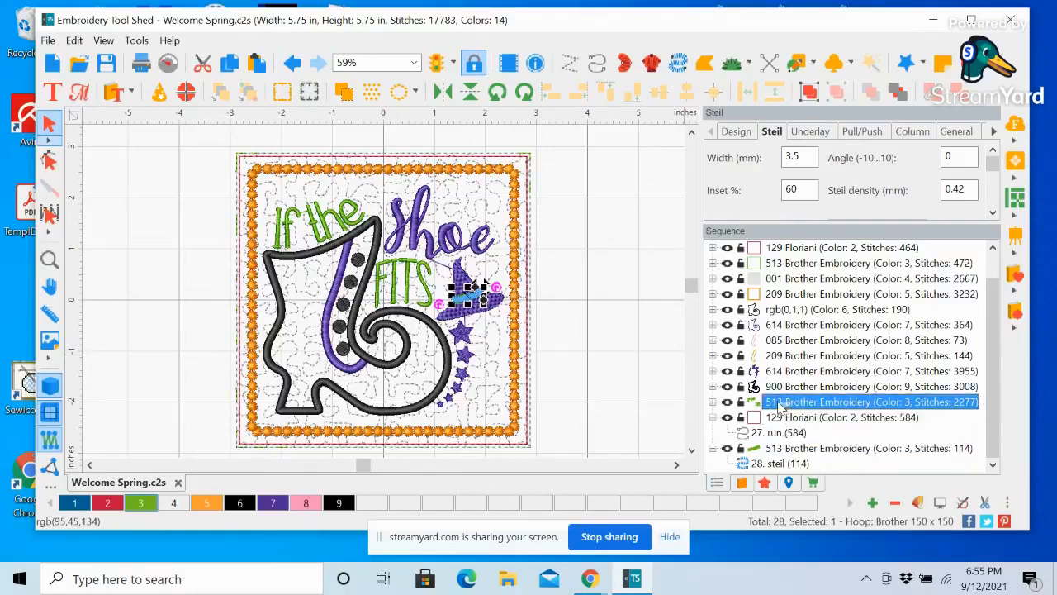
pyautogui.moveTo(780, 404); pyautogui.dragTo(781, 406)
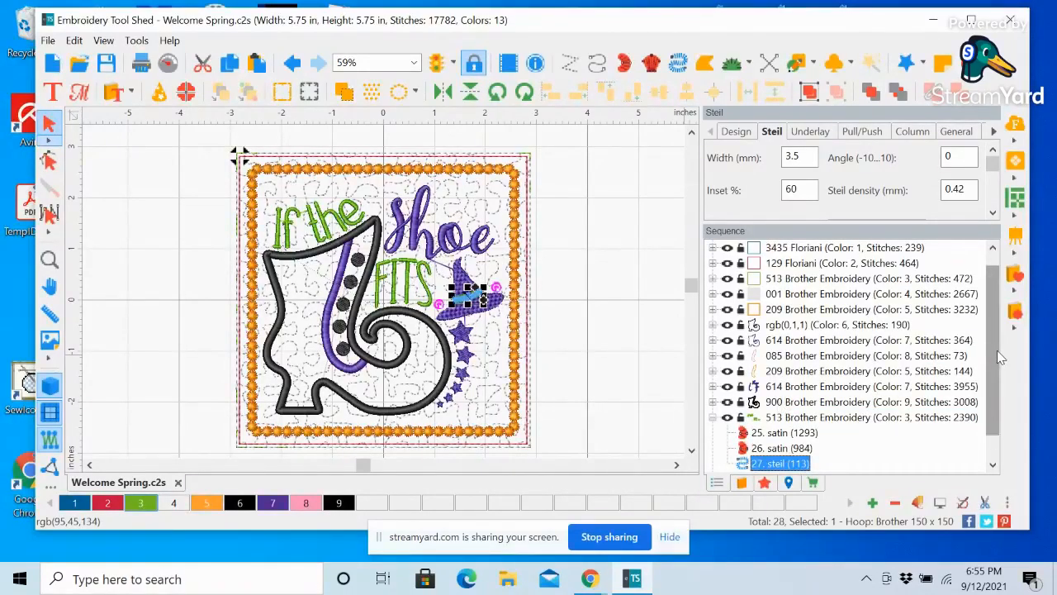
pyautogui.moveTo(997, 350); pyautogui.dragTo(999, 385)
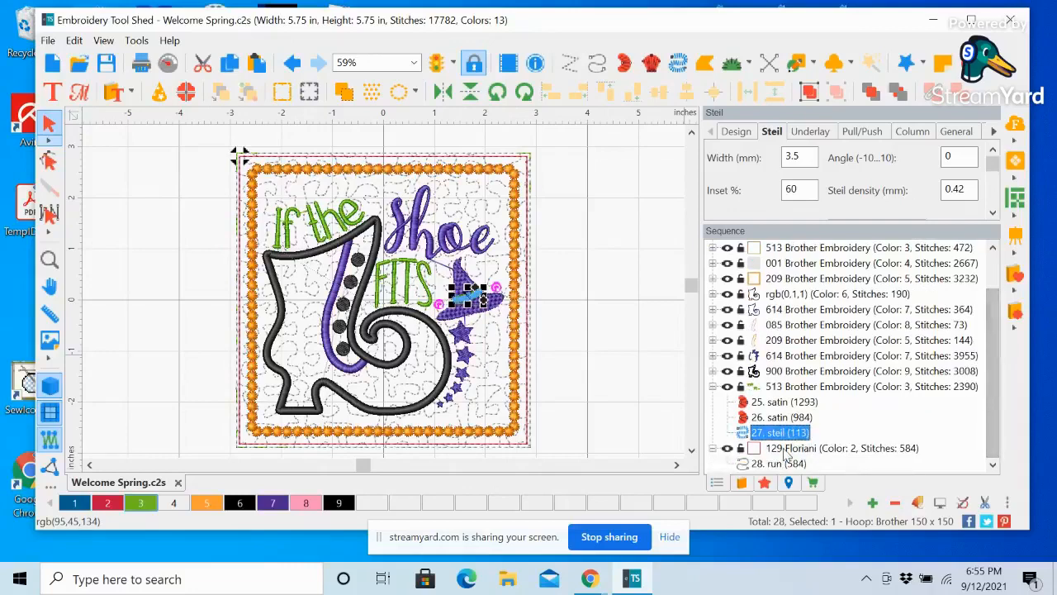
pyautogui.click(781, 403)
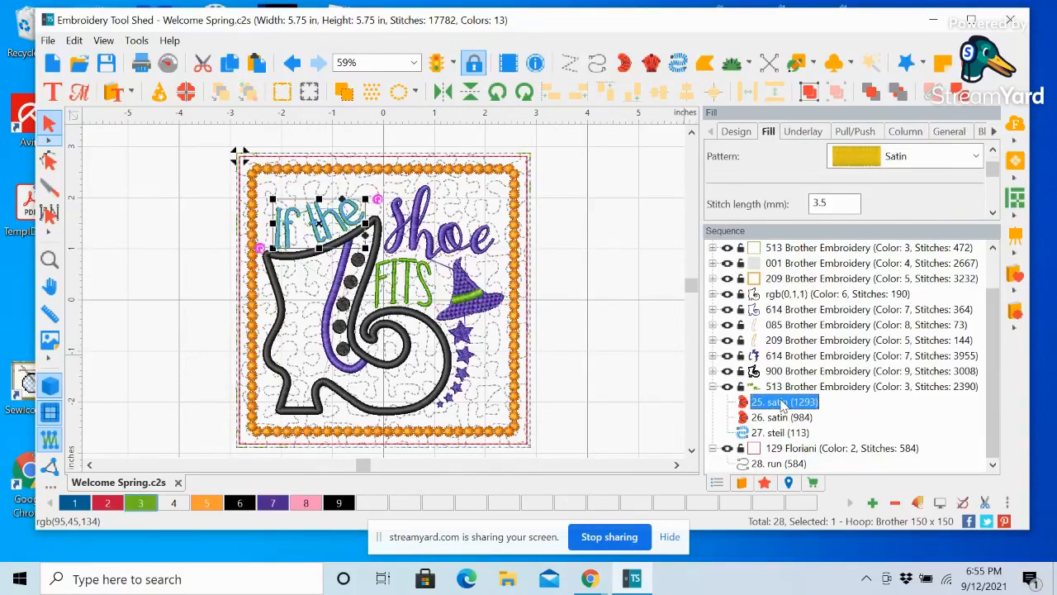
pyautogui.click(782, 419)
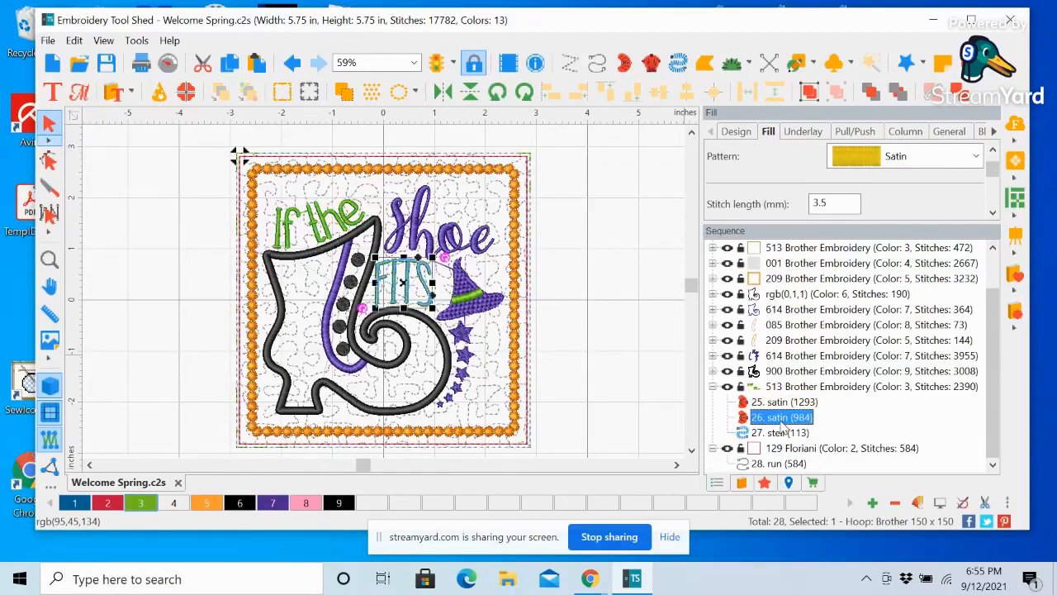
pyautogui.click(781, 432)
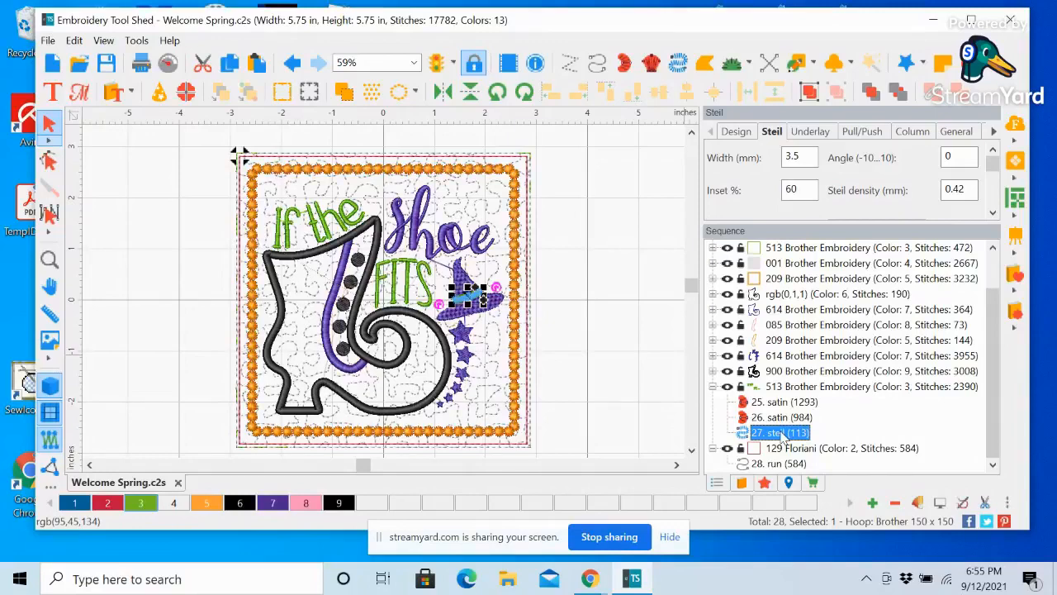
pyautogui.click(712, 386)
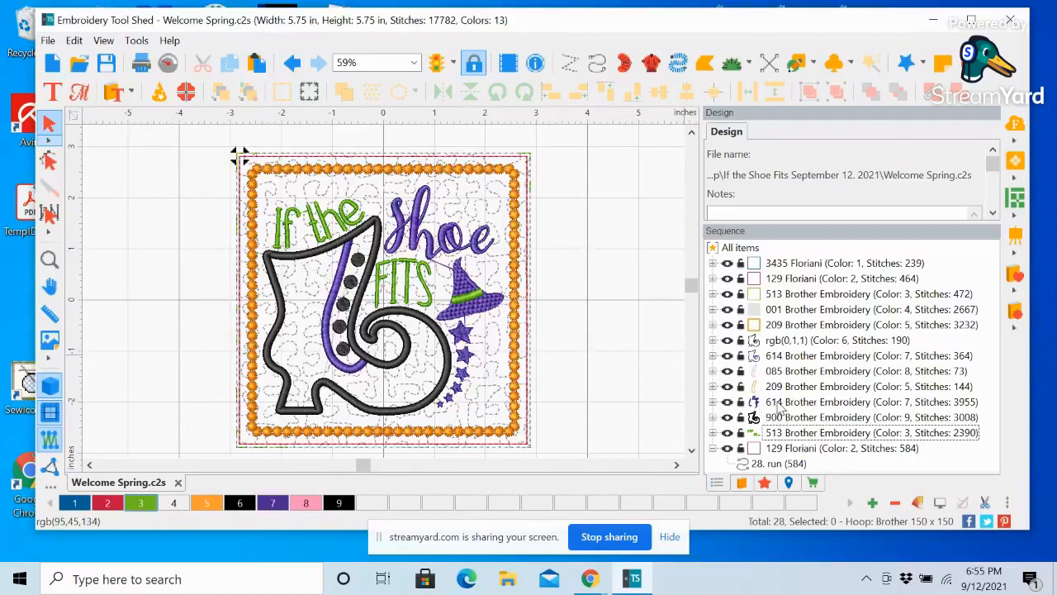
# Check the stitching order of the boot applique and button fills in the 900 Brother Embroidery group, and collapse the group
pyautogui.moveTo(765, 409)
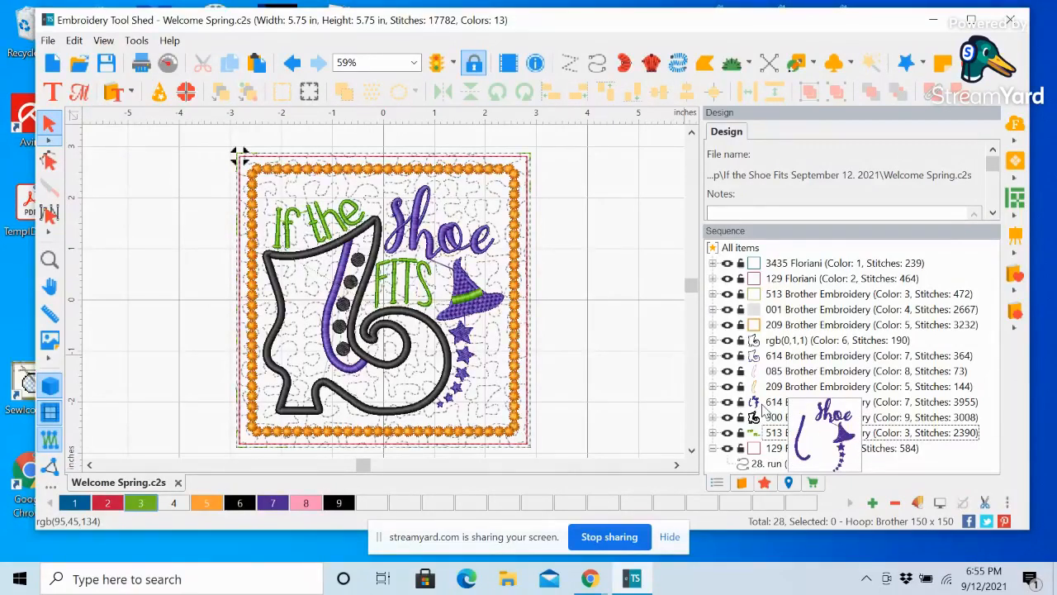
pyautogui.click(714, 417)
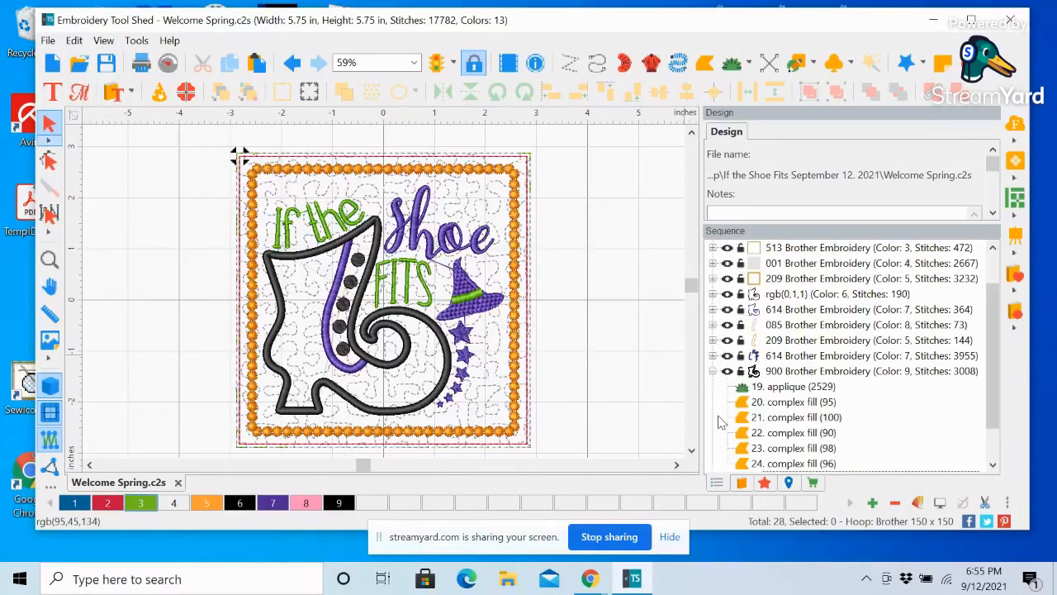
pyautogui.click(791, 389)
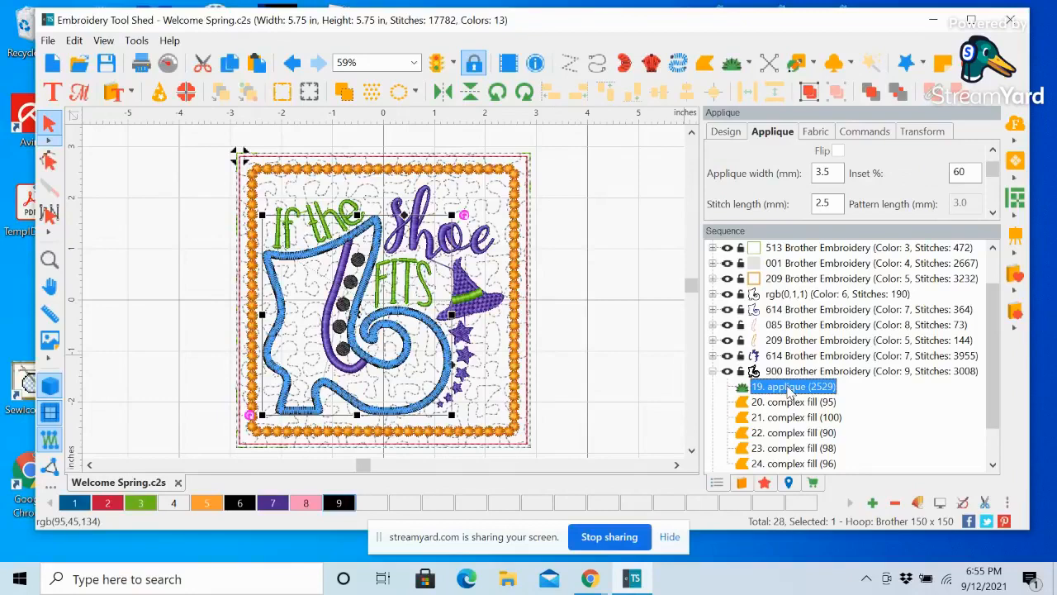
pyautogui.click(791, 405)
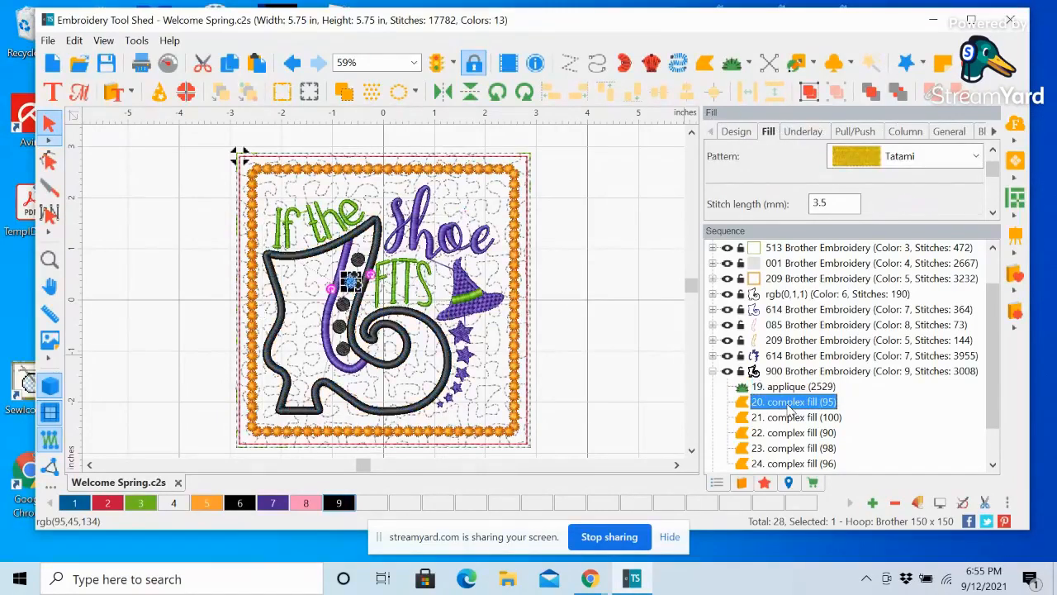
pyautogui.click(791, 418)
pyautogui.click(789, 435)
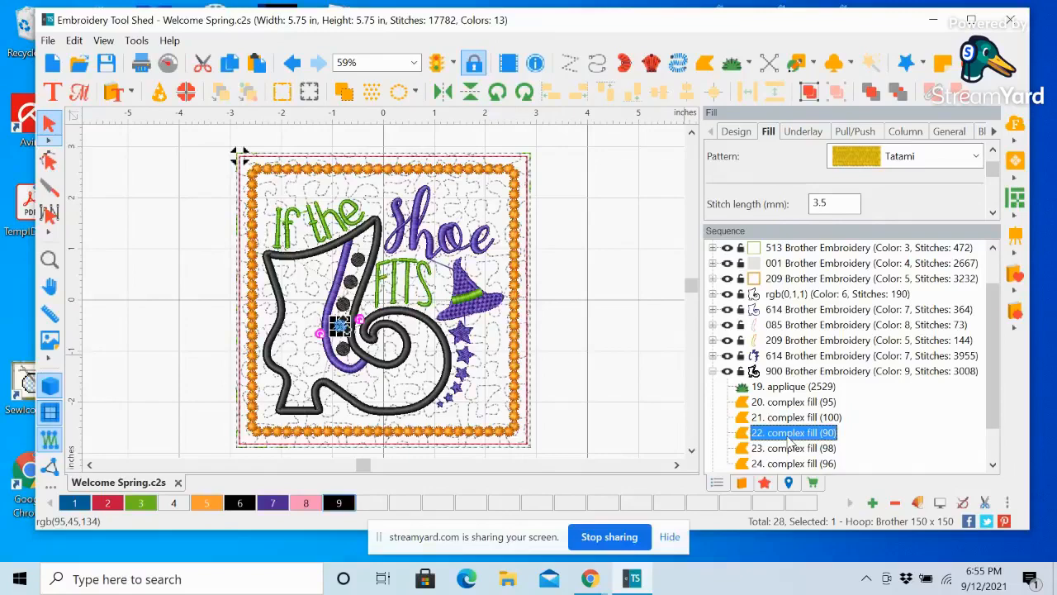
pyautogui.click(792, 449)
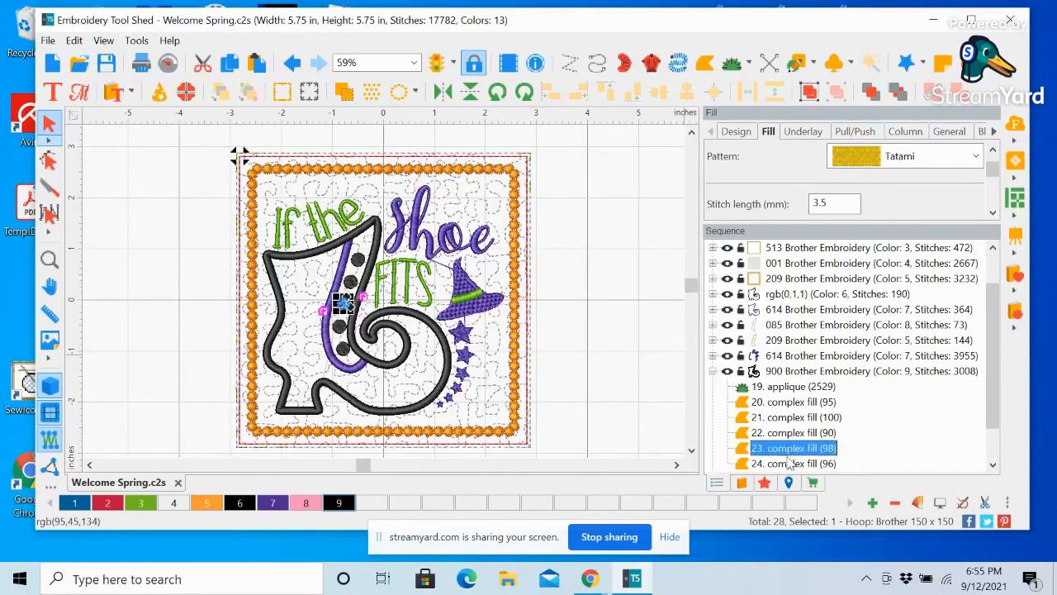
pyautogui.click(791, 464)
pyautogui.moveTo(995, 387); pyautogui.dragTo(997, 397)
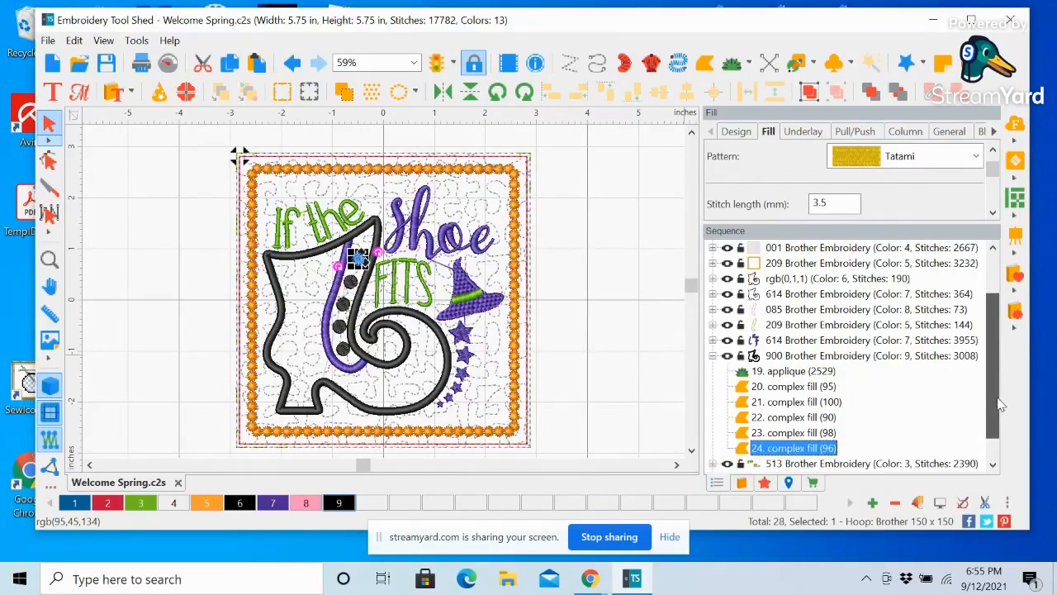
pyautogui.click(713, 356)
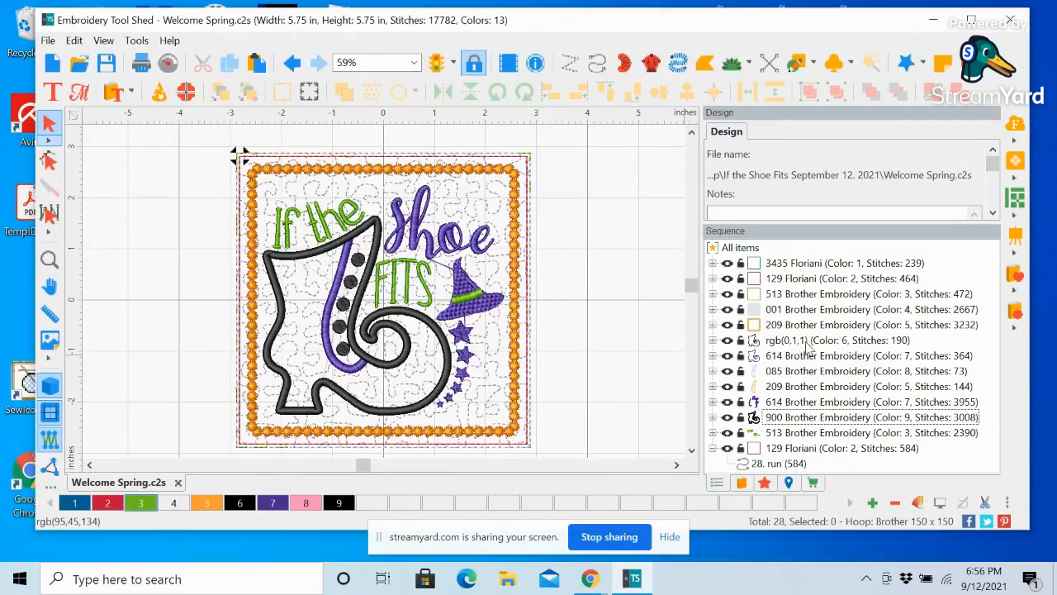
# Recolor the boot's rgb(0,1,1) run line to thread color 2, 129 Floriani, and remove the unused thread colors from the palette
pyautogui.click(788, 341)
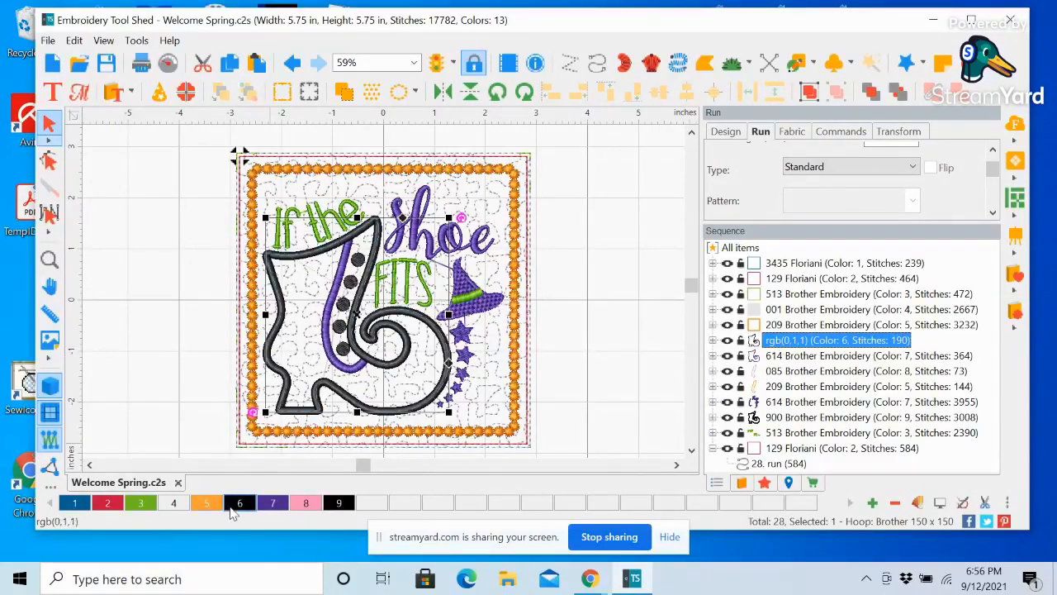
pyautogui.click(113, 506)
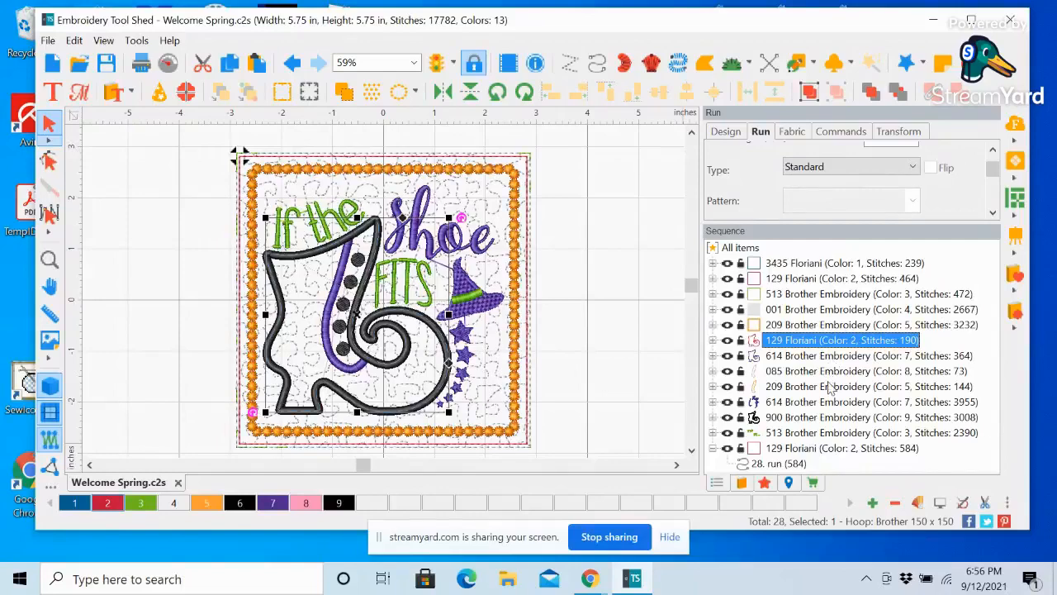
pyautogui.click(826, 374)
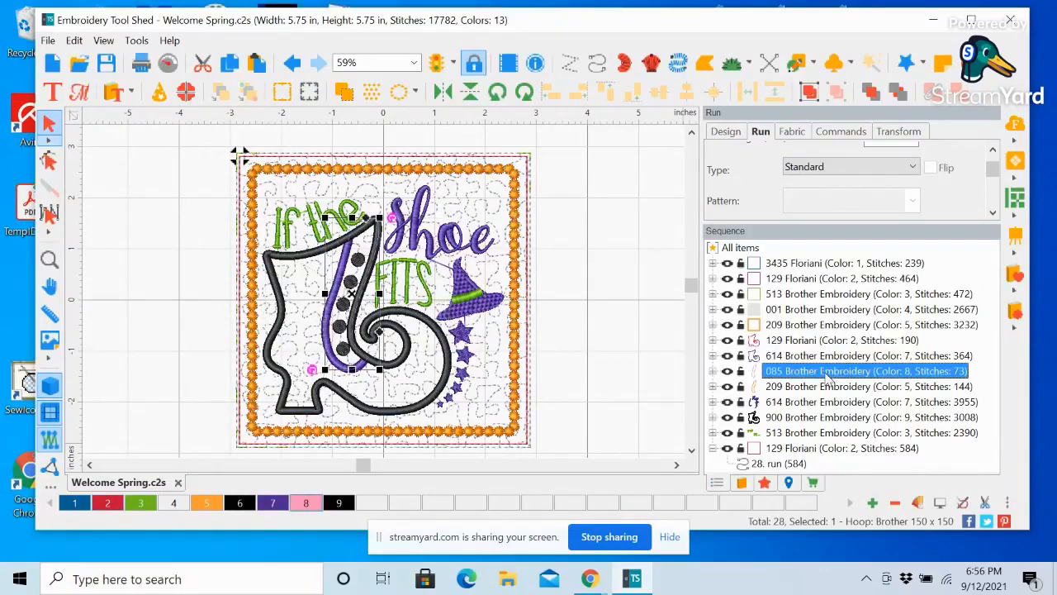
pyautogui.click(826, 389)
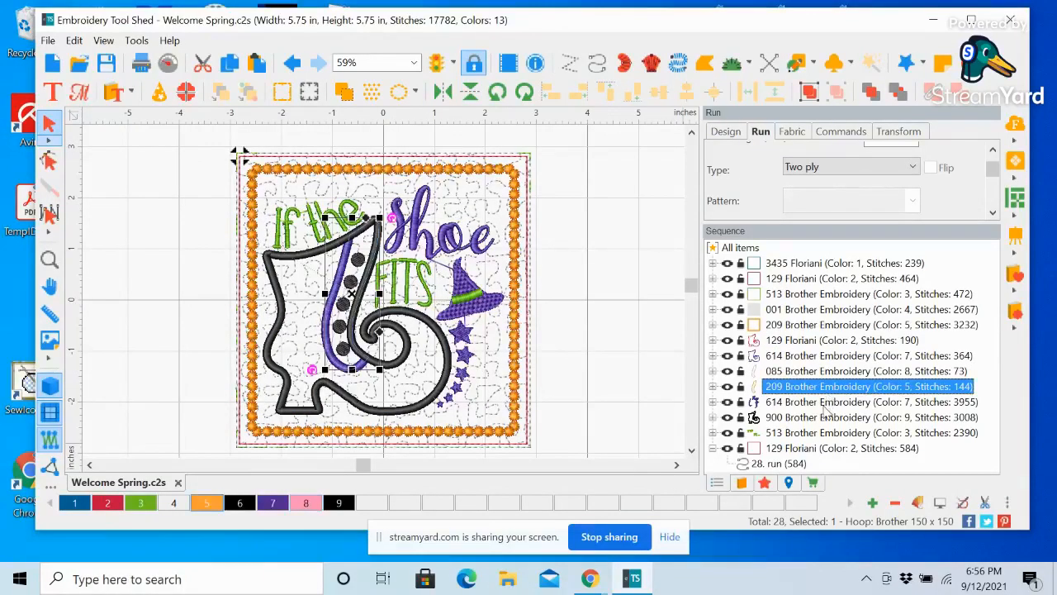
pyautogui.click(824, 405)
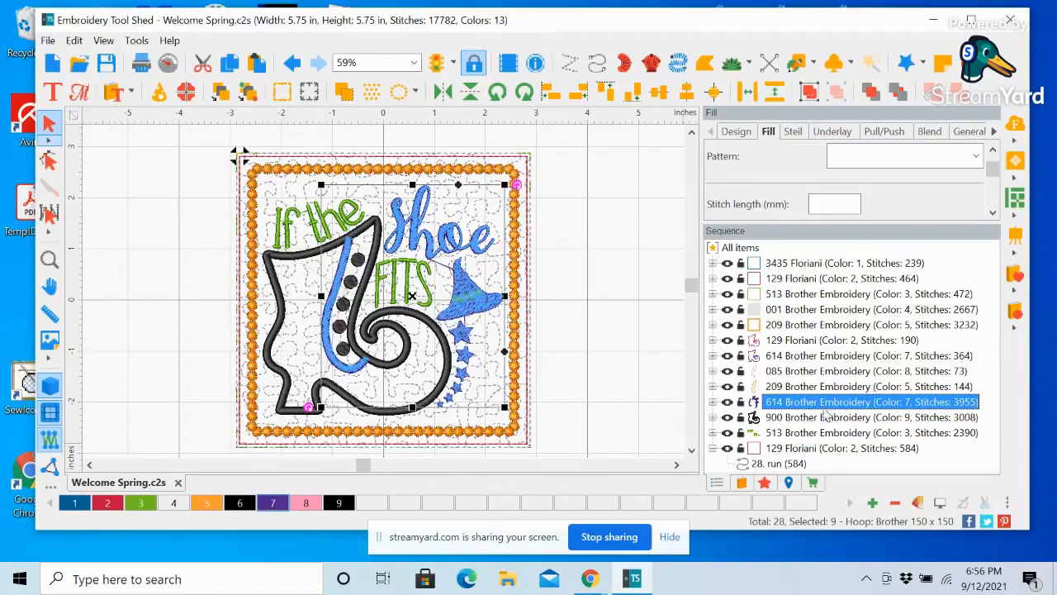
pyautogui.click(826, 417)
pyautogui.click(825, 433)
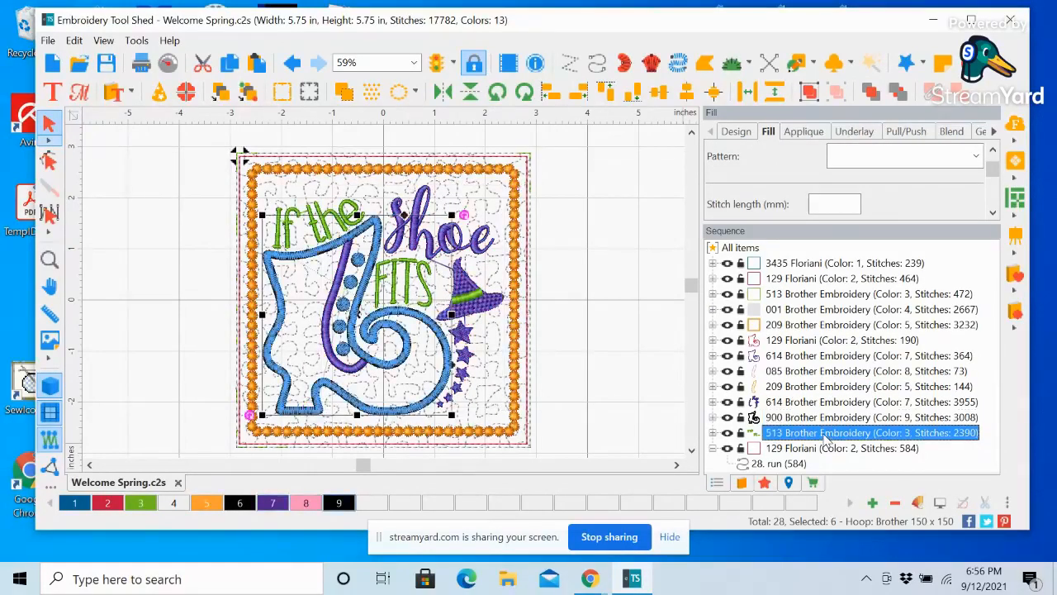
pyautogui.click(715, 453)
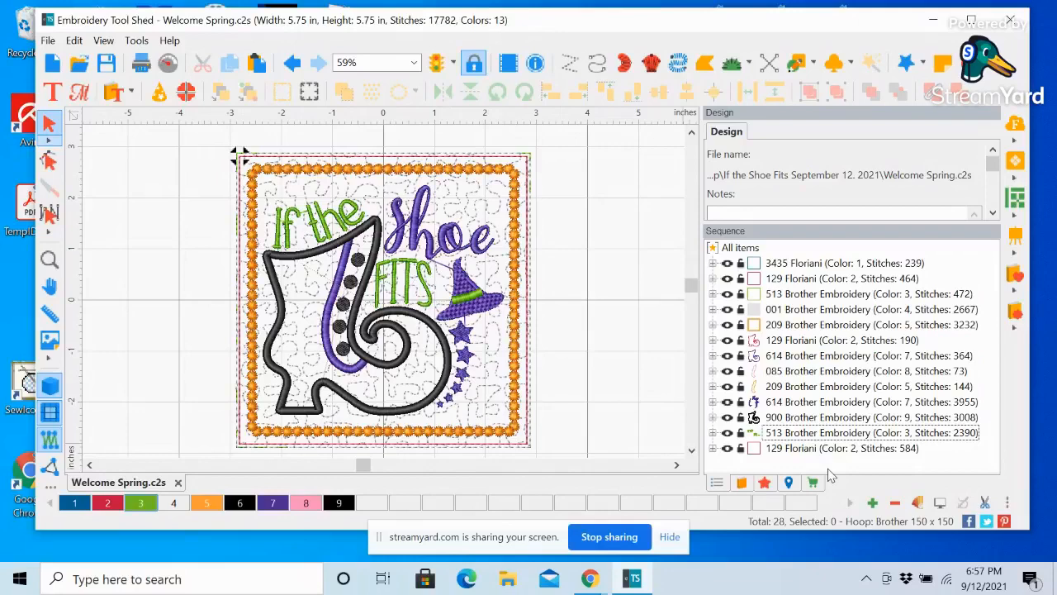
pyautogui.click(897, 503)
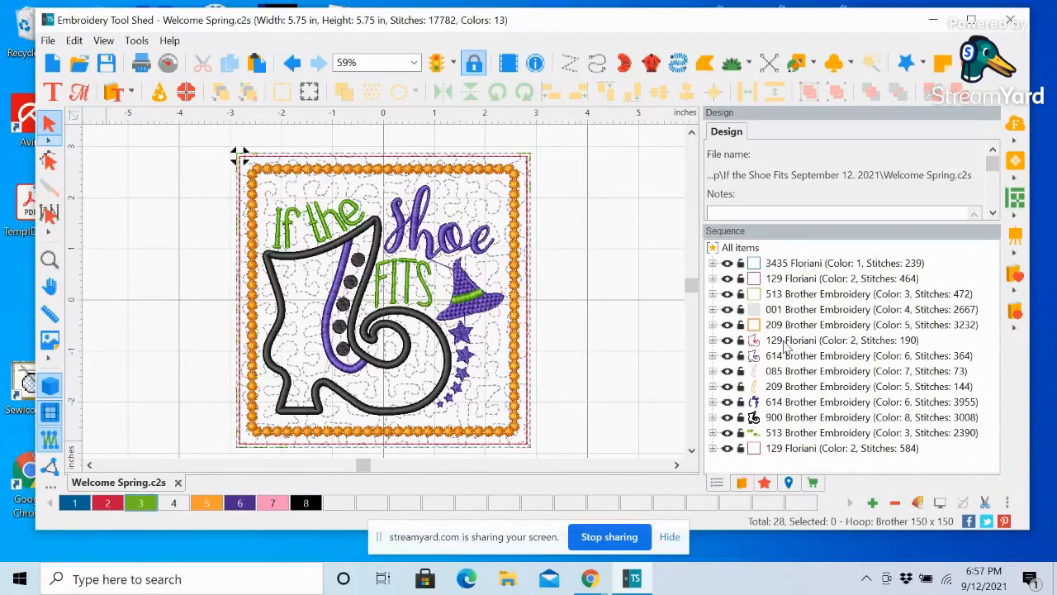
# Select the sequence groups from the 209 orange candlewicking border through the 513 green lettering, center the ruler origin, and clear the selection
pyautogui.click(786, 327)
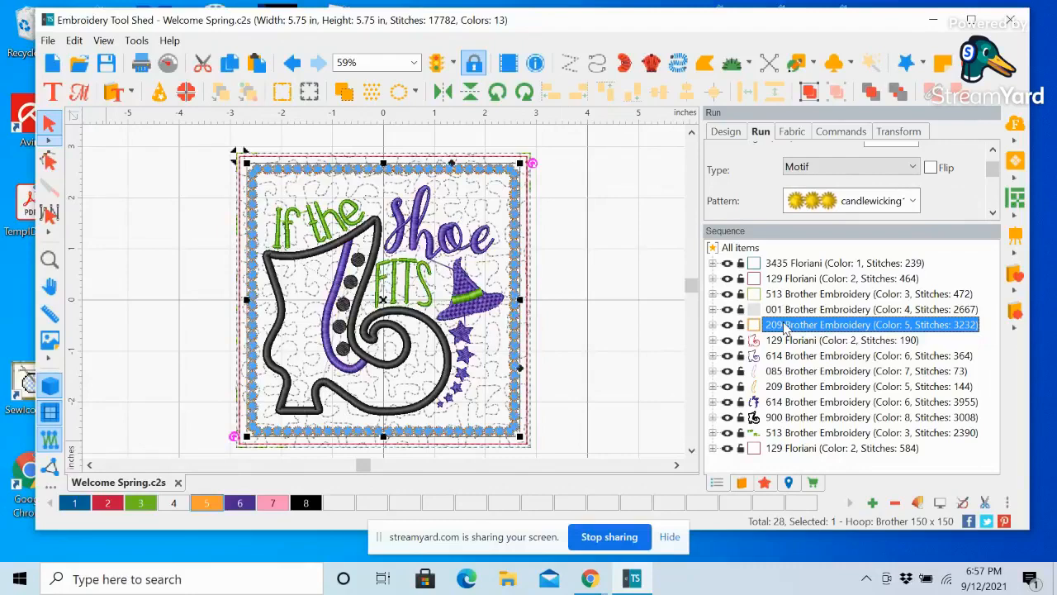
pyautogui.keyDown('ctrl'); pyautogui.click(789, 340); pyautogui.keyUp('ctrl')
pyautogui.keyDown('ctrl'); pyautogui.click(786, 356); pyautogui.keyUp('ctrl')
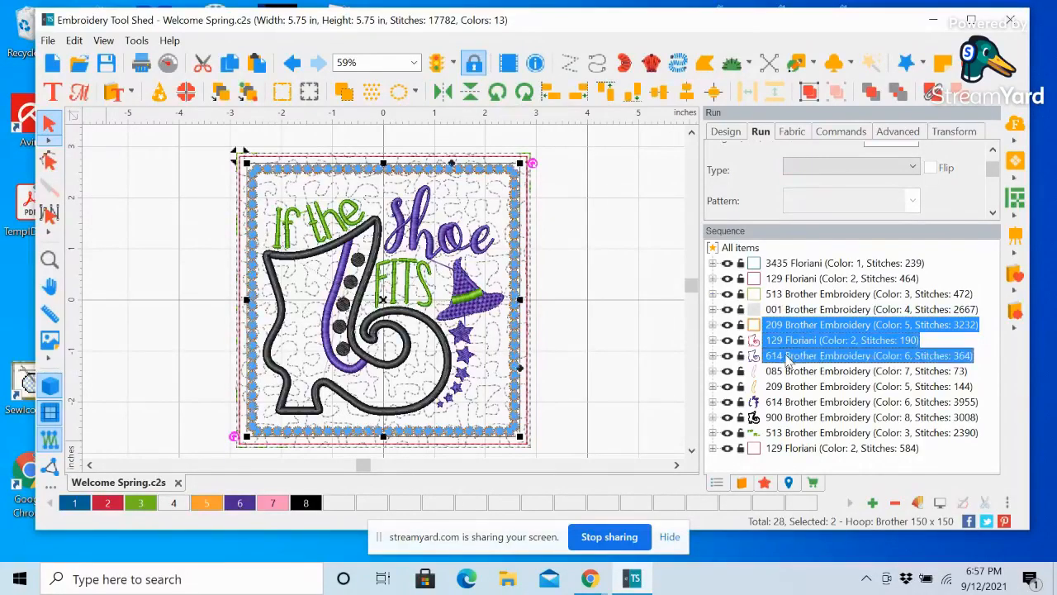
pyautogui.keyDown('ctrl'); pyautogui.click(789, 371); pyautogui.keyUp('ctrl')
pyautogui.keyDown('ctrl'); pyautogui.click(790, 401); pyautogui.keyUp('ctrl')
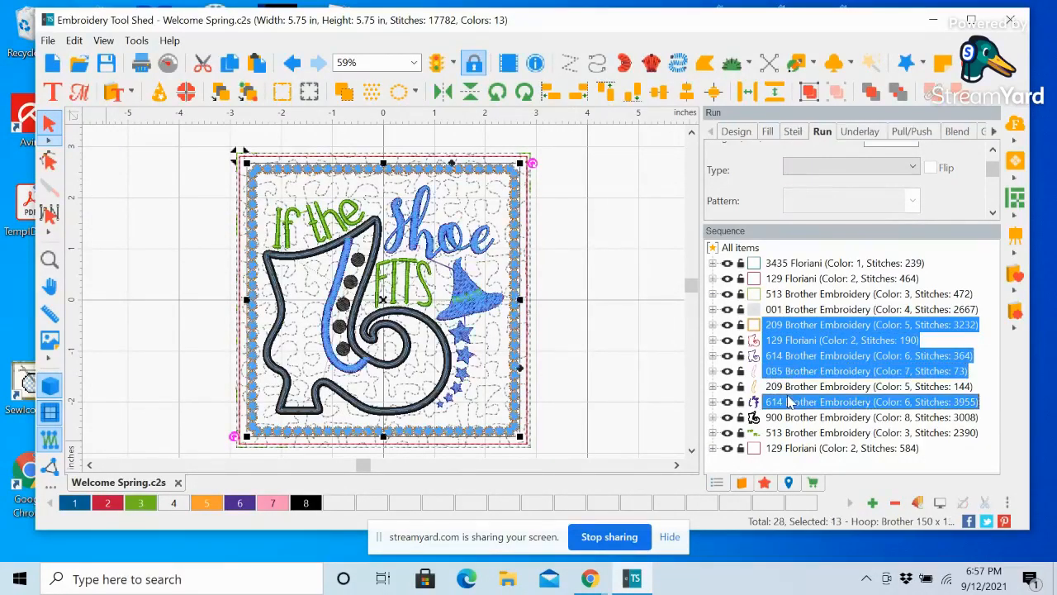
pyautogui.keyDown('ctrl'); pyautogui.click(791, 385); pyautogui.keyUp('ctrl')
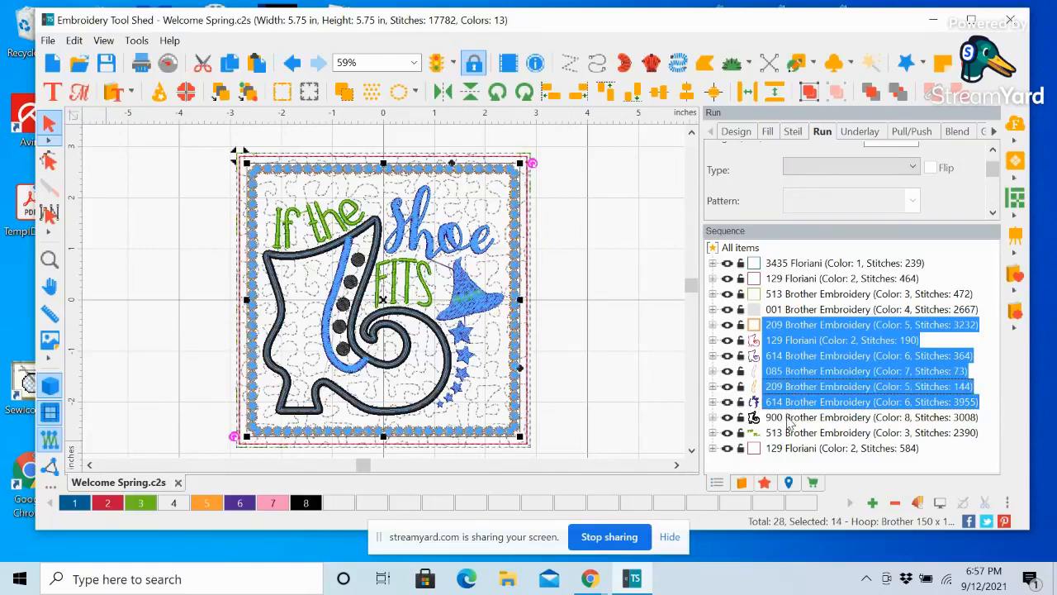
pyautogui.keyDown('ctrl'); pyautogui.click(790, 417); pyautogui.keyUp('ctrl')
pyautogui.keyDown('ctrl'); pyautogui.click(789, 433); pyautogui.keyUp('ctrl')
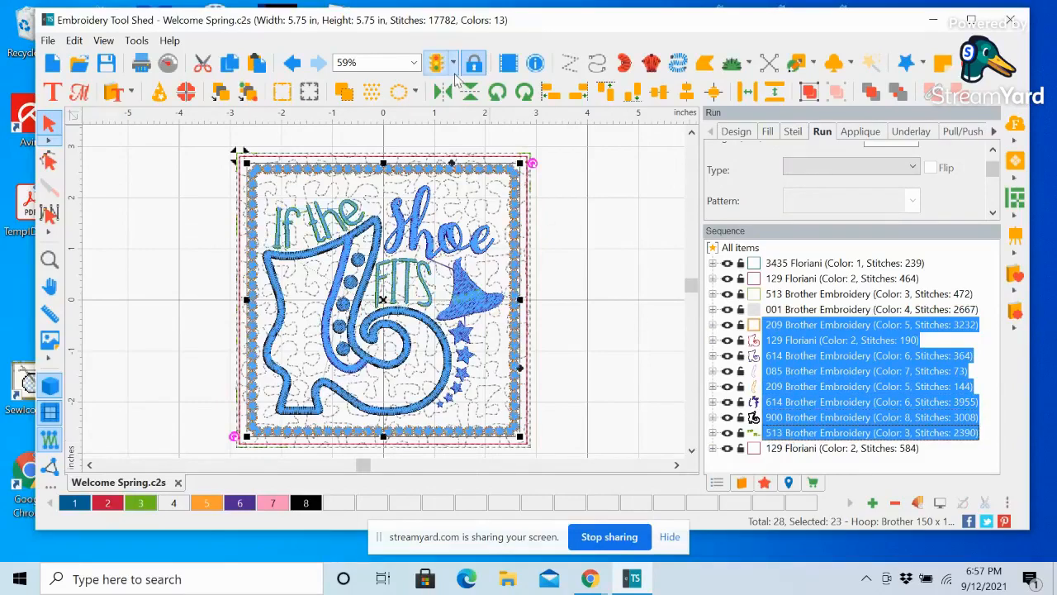
pyautogui.rightClick(455, 115)
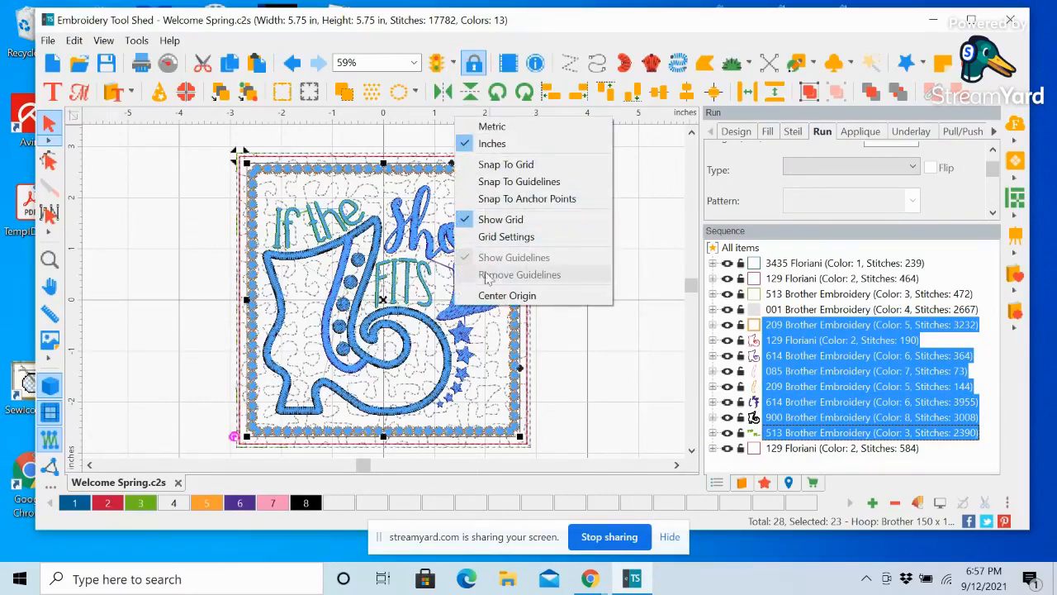
pyautogui.click(500, 295)
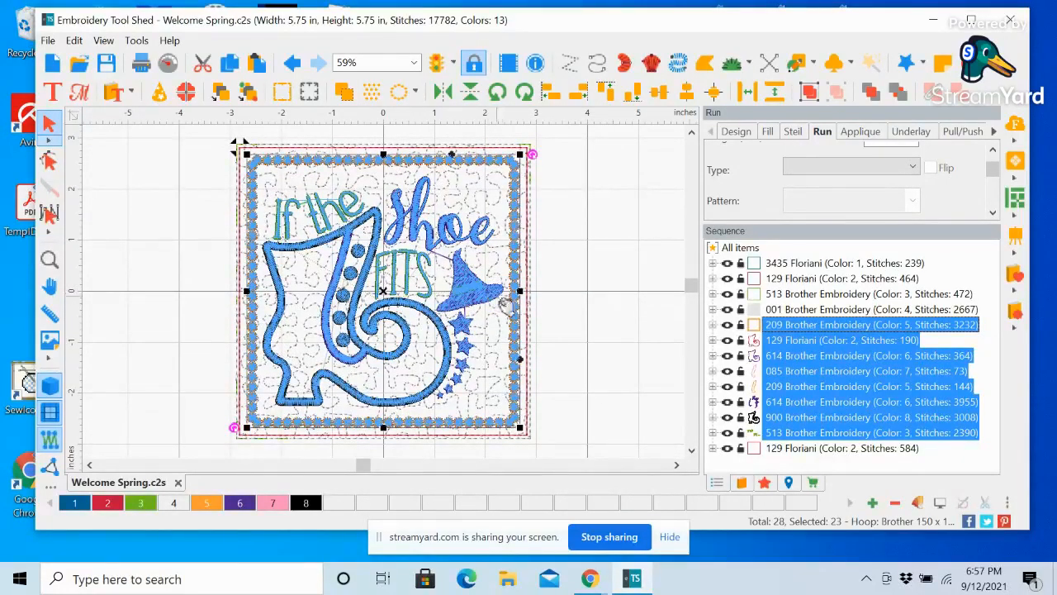
pyautogui.click(625, 353)
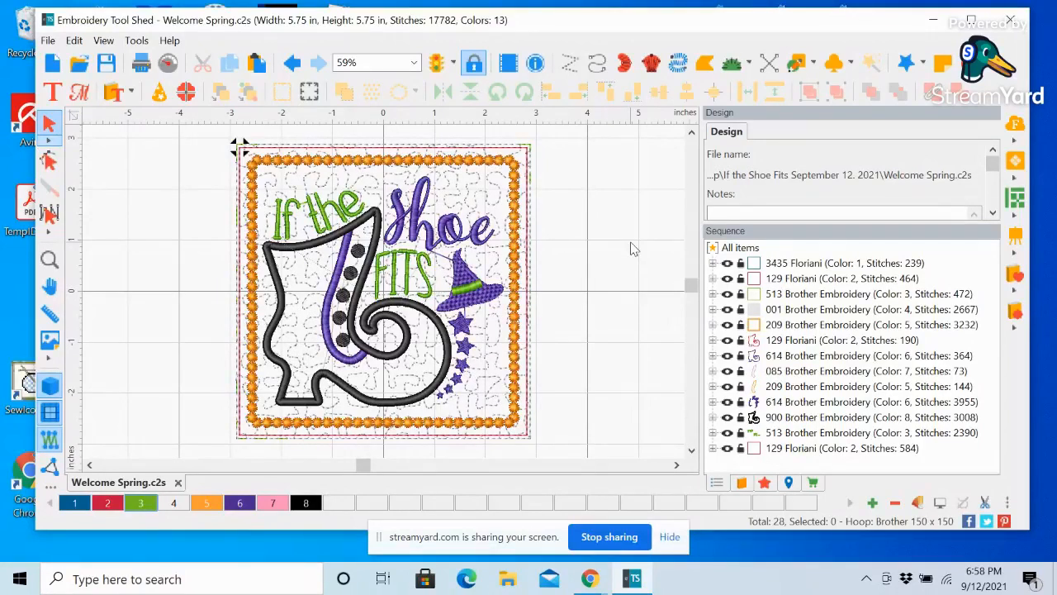
# Save the design to the Desktop under the file name If the Shoe Fits in Inspiration Series (C2S) format
pyautogui.click(48, 41)
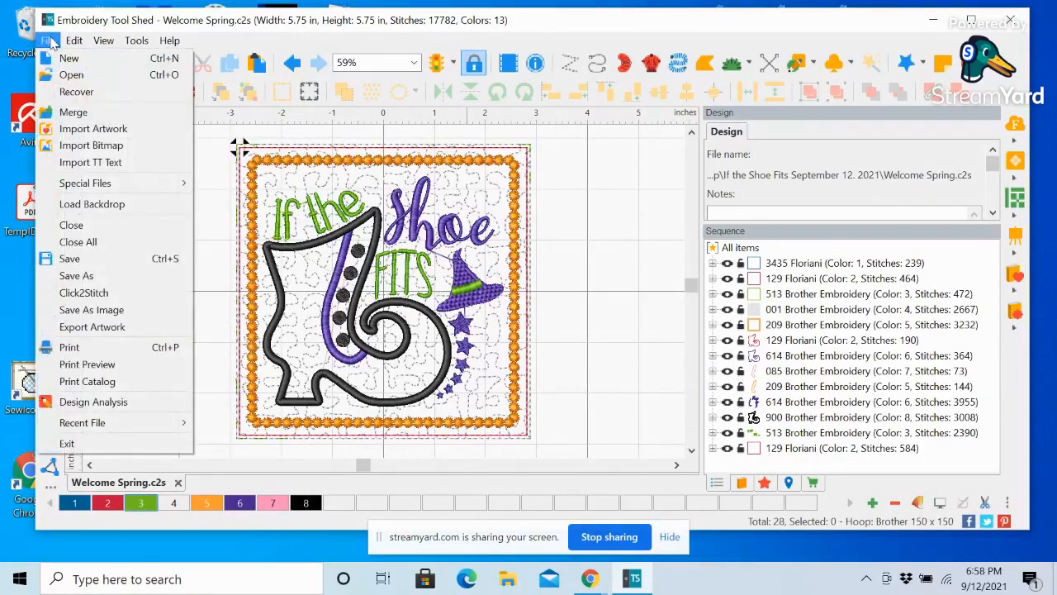
pyautogui.click(87, 280)
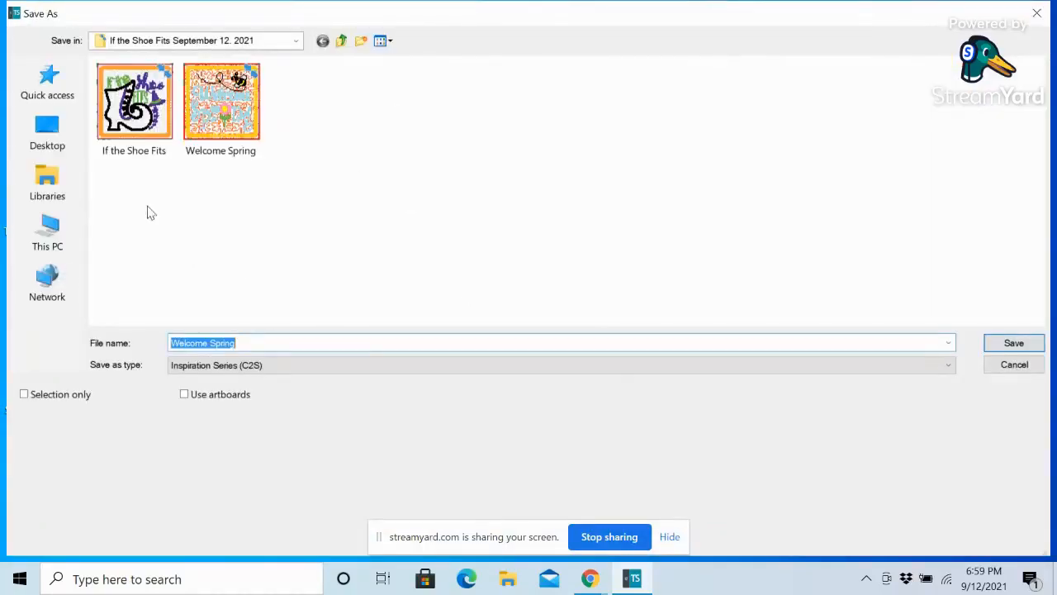
pyautogui.click(66, 144)
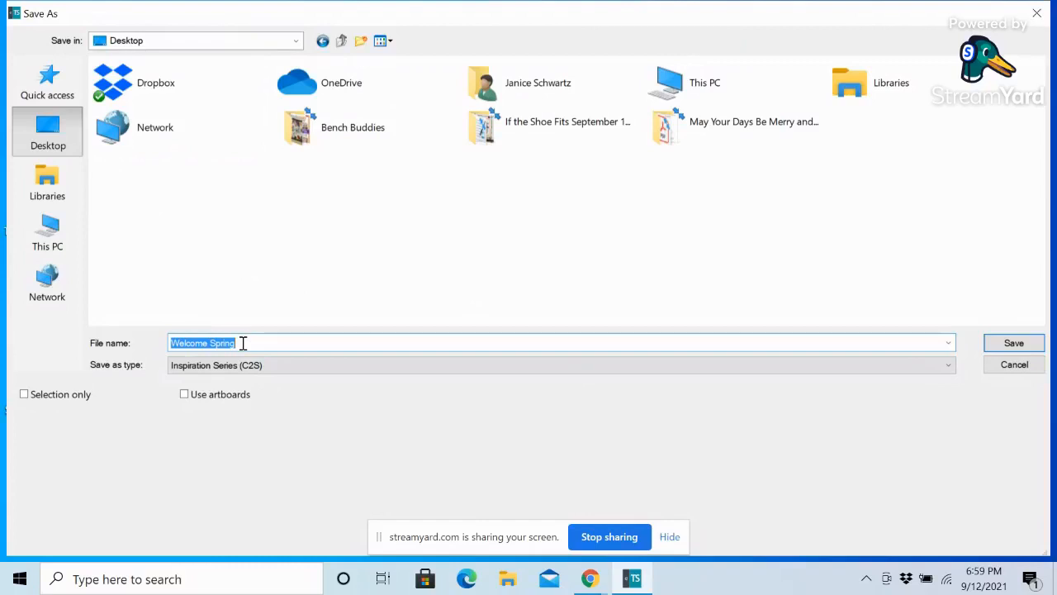
pyautogui.write('If th')
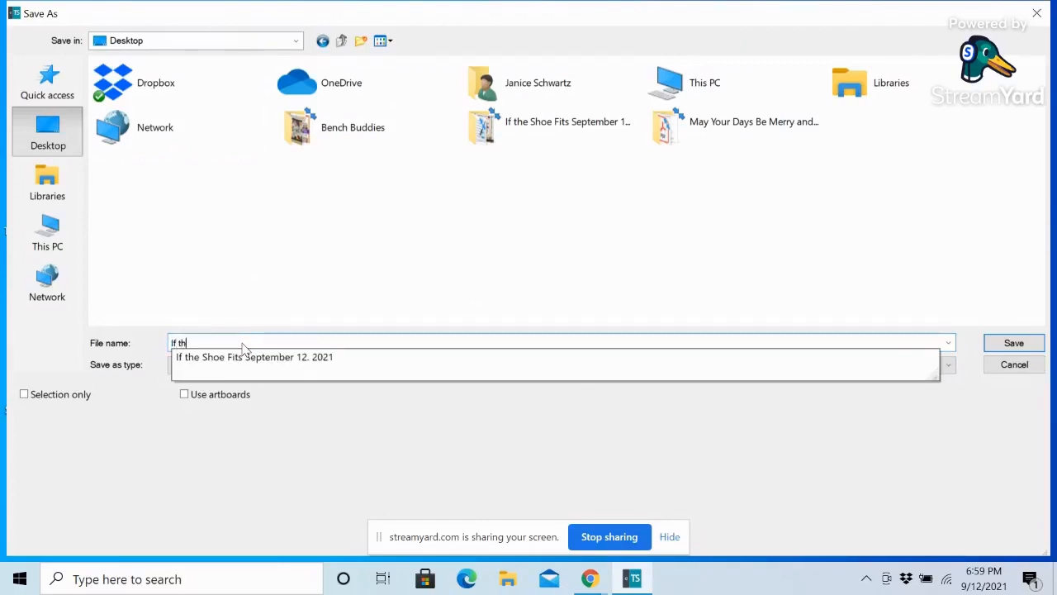
pyautogui.write('e Shoe Fits')
pyautogui.click(228, 491)
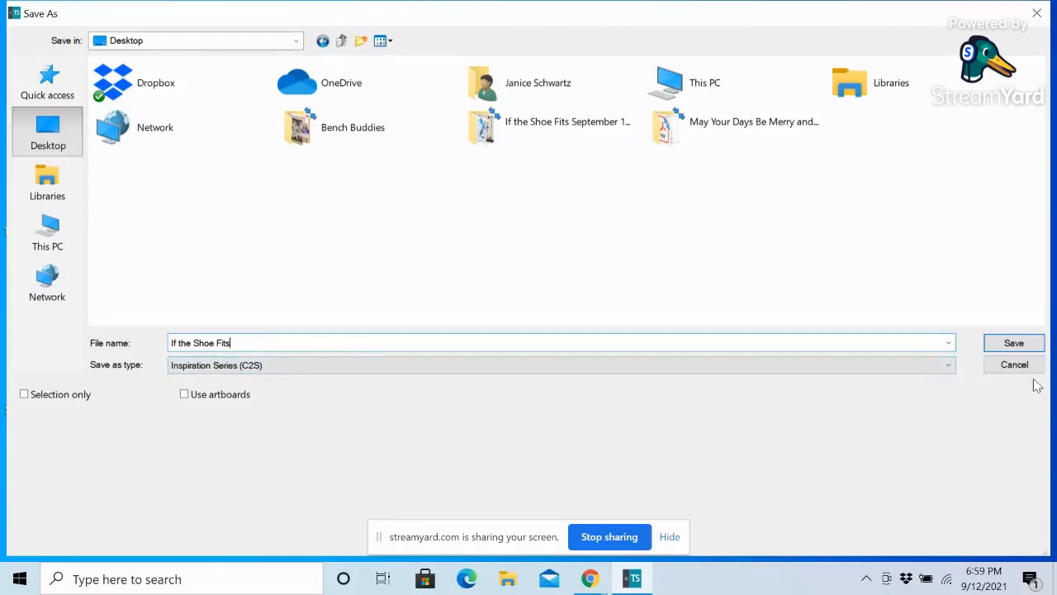
pyautogui.click(1014, 344)
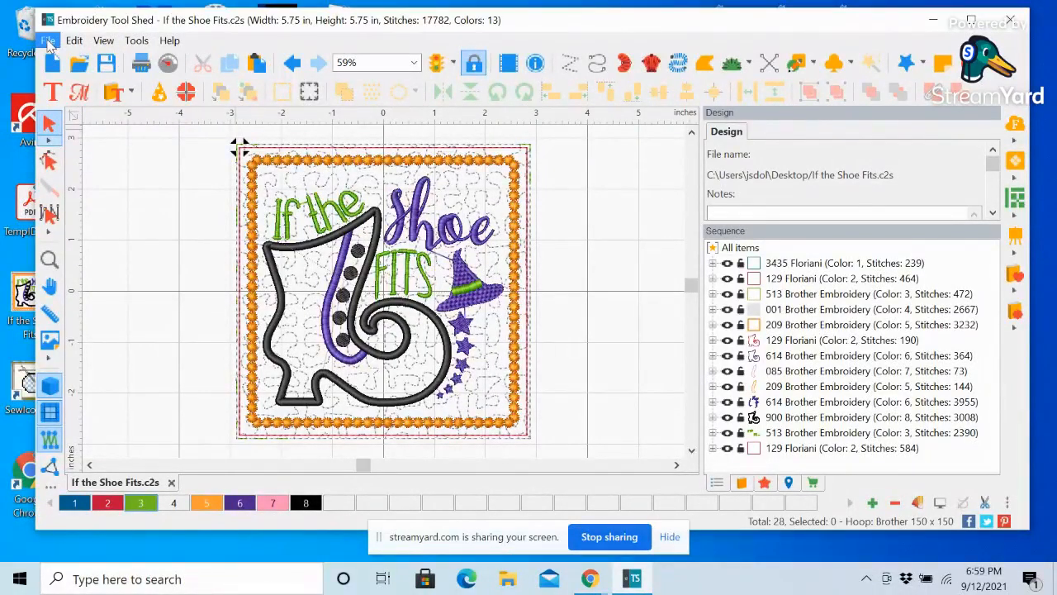
# Save a stitch-file copy of If the Shoe Fits to the Desktop in Baby Lock/Brother/Bernina (PES v9) format
pyautogui.click(48, 40)
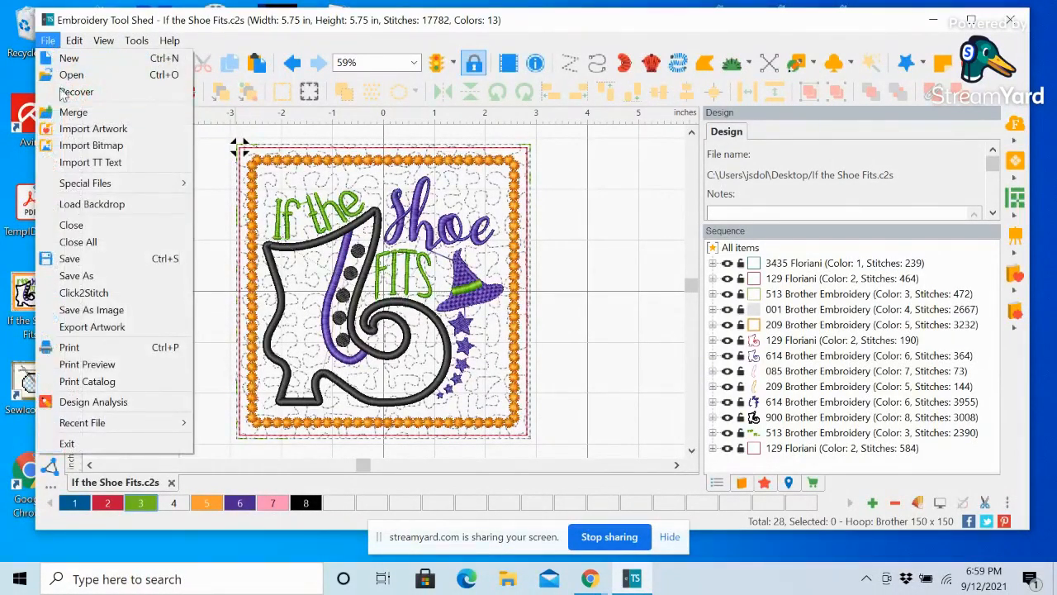
pyautogui.click(72, 275)
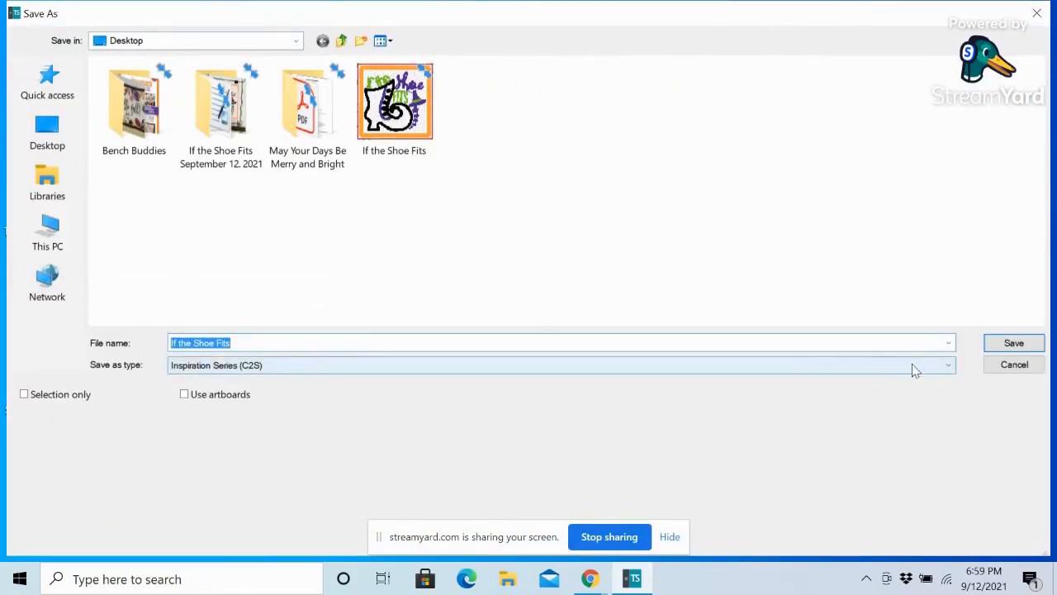
pyautogui.click(951, 368)
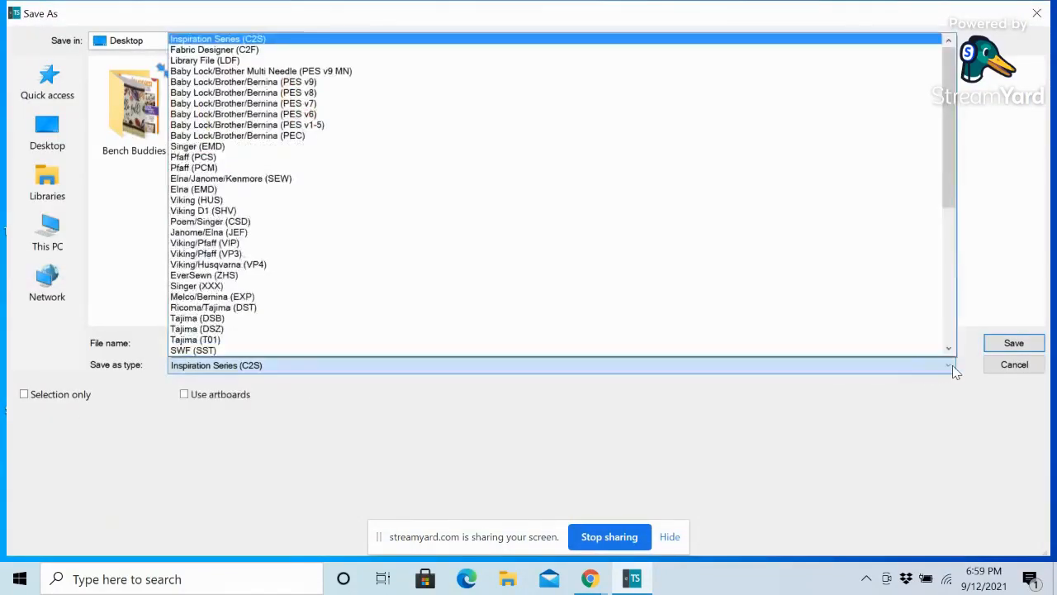
pyautogui.click(290, 83)
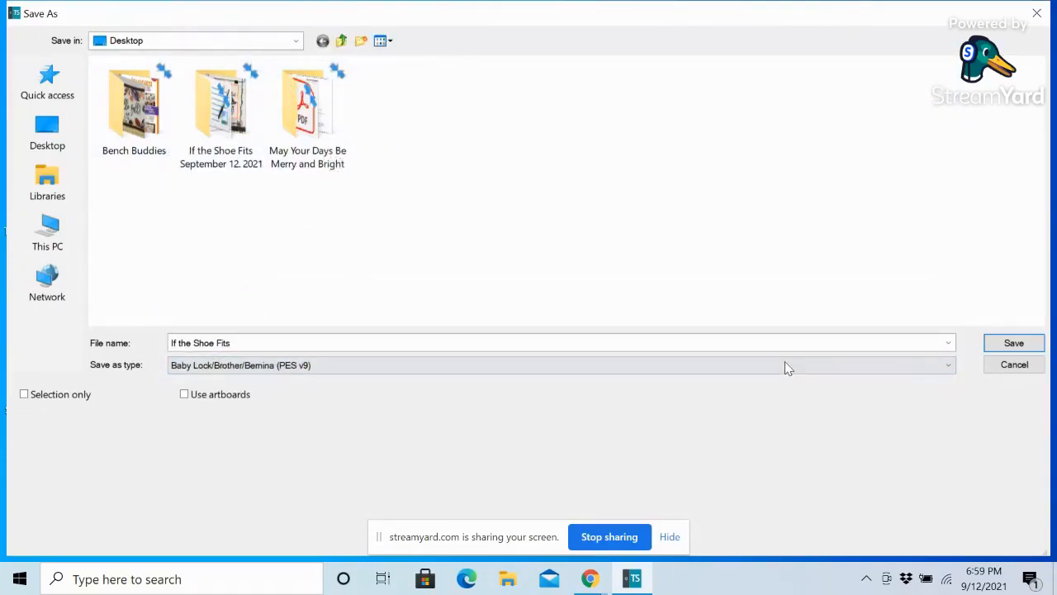
pyautogui.click(1014, 343)
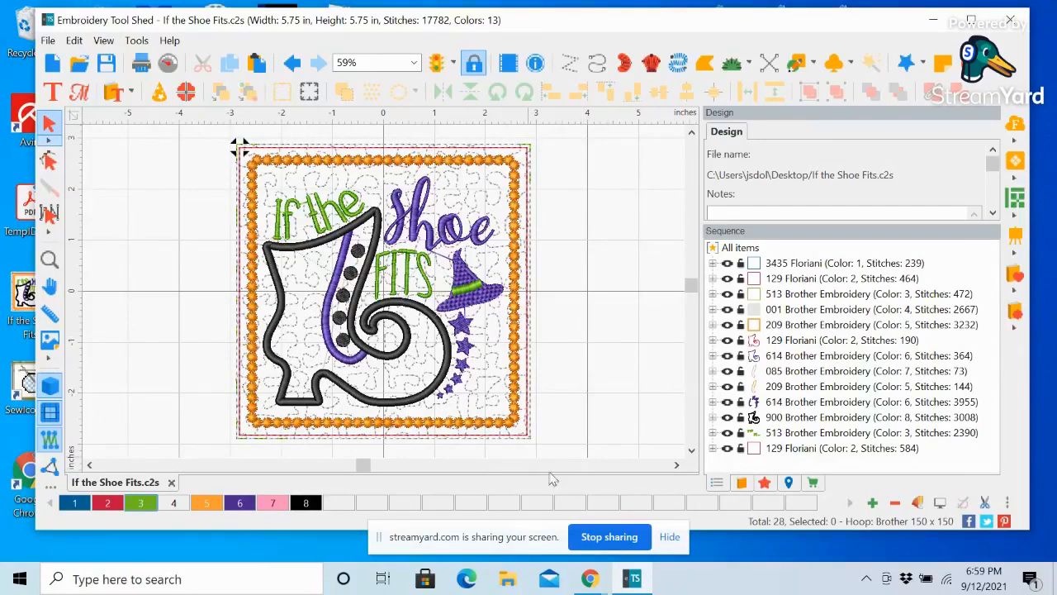
pyautogui.click(610, 537)
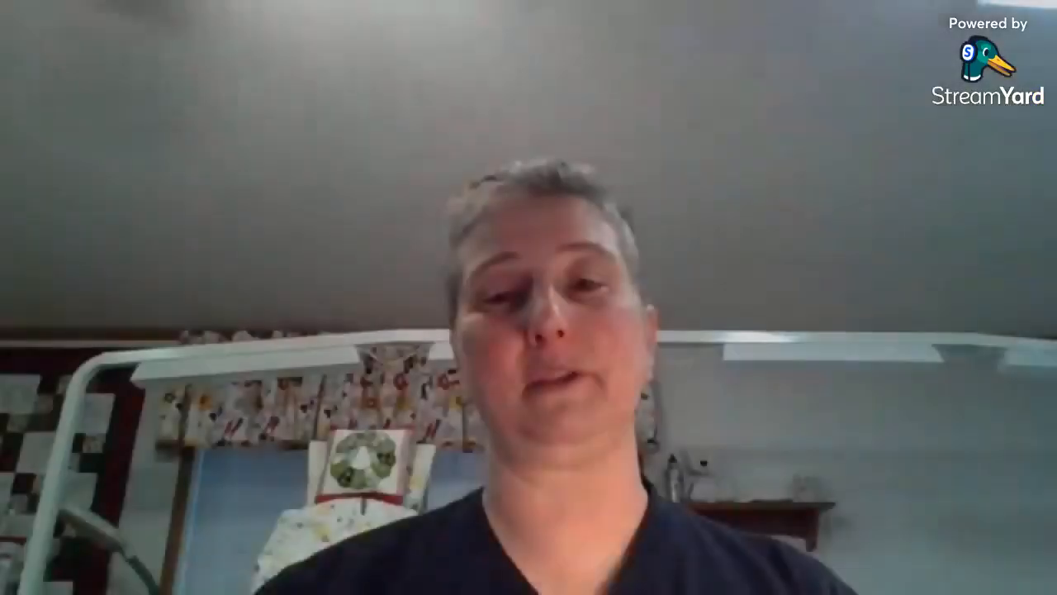